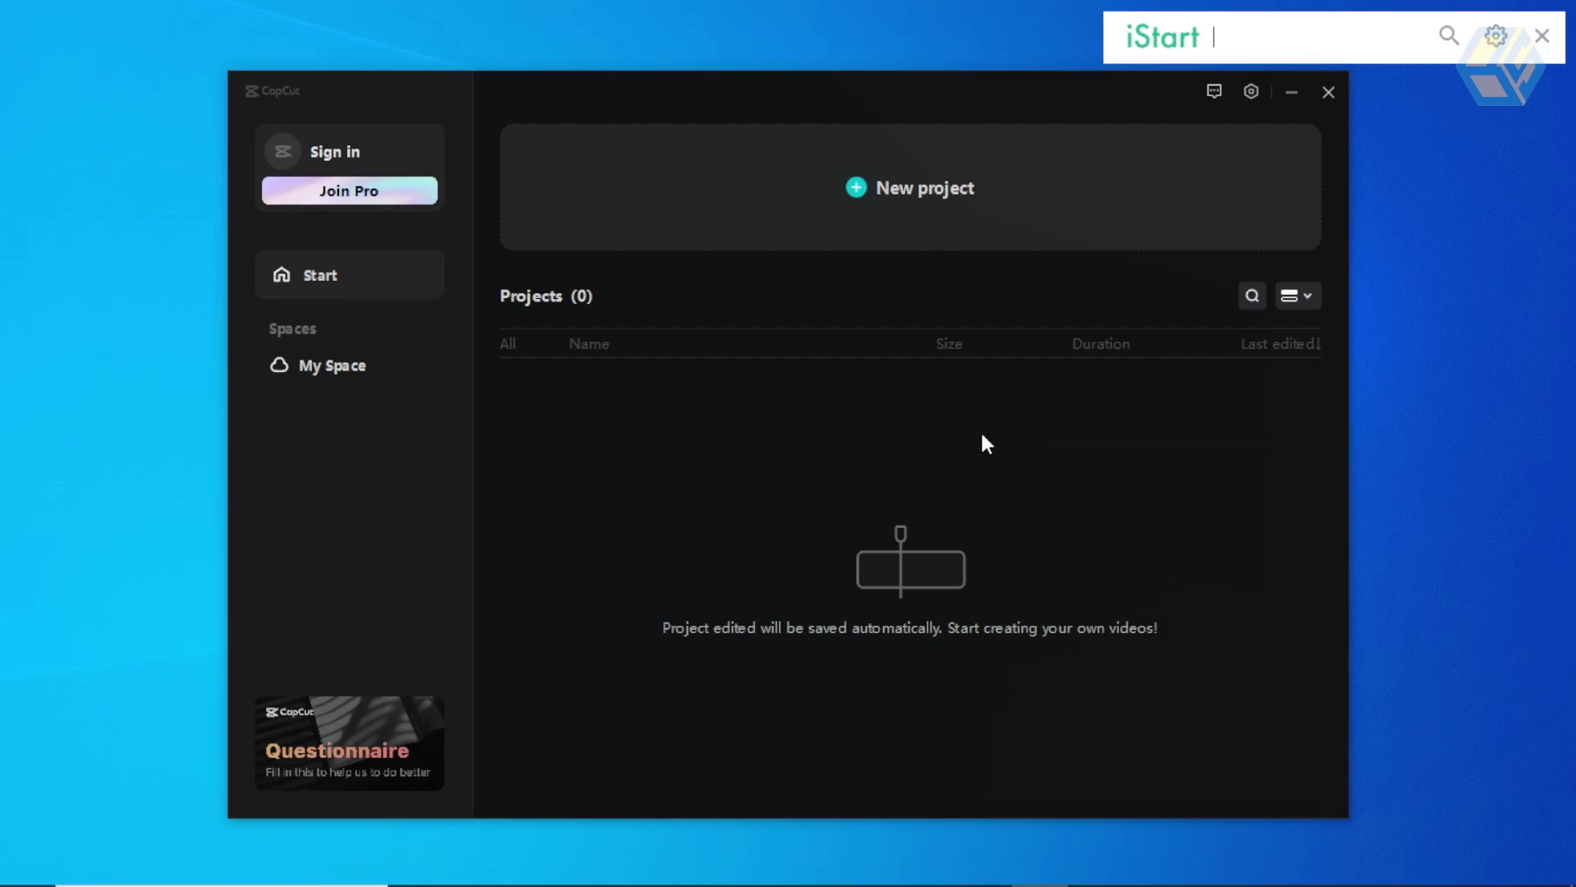
Create a new project titled SPEED VIDEO DAN KEYFRAME and bring up the media import dialog.
left_click(977, 182)
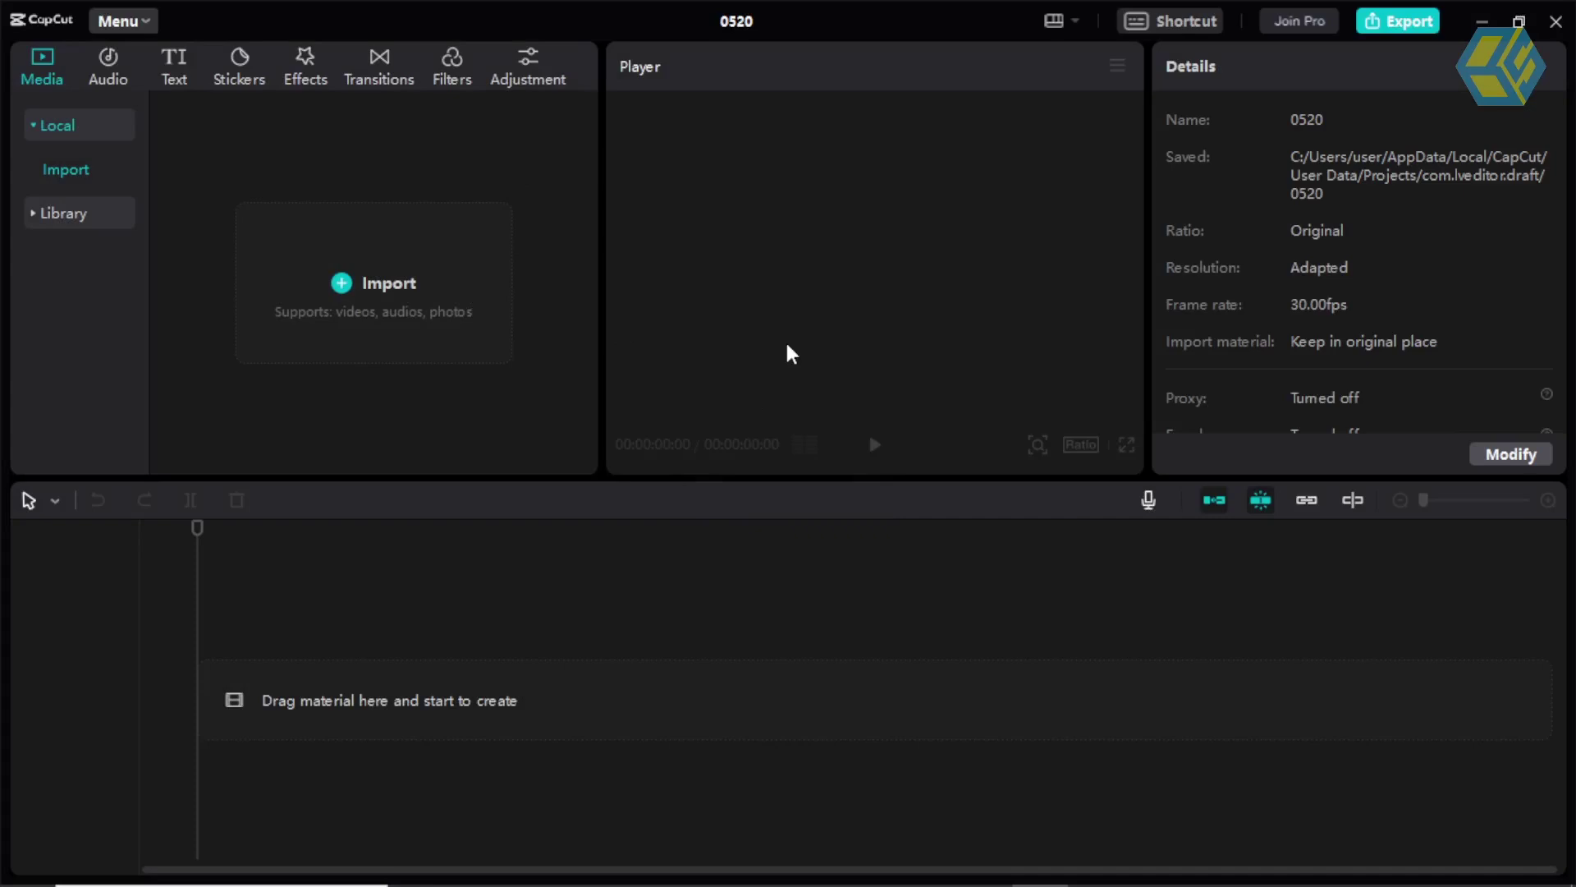
left_click(739, 21)
type("sED")
key("BackSpace")
key("BackSpace")
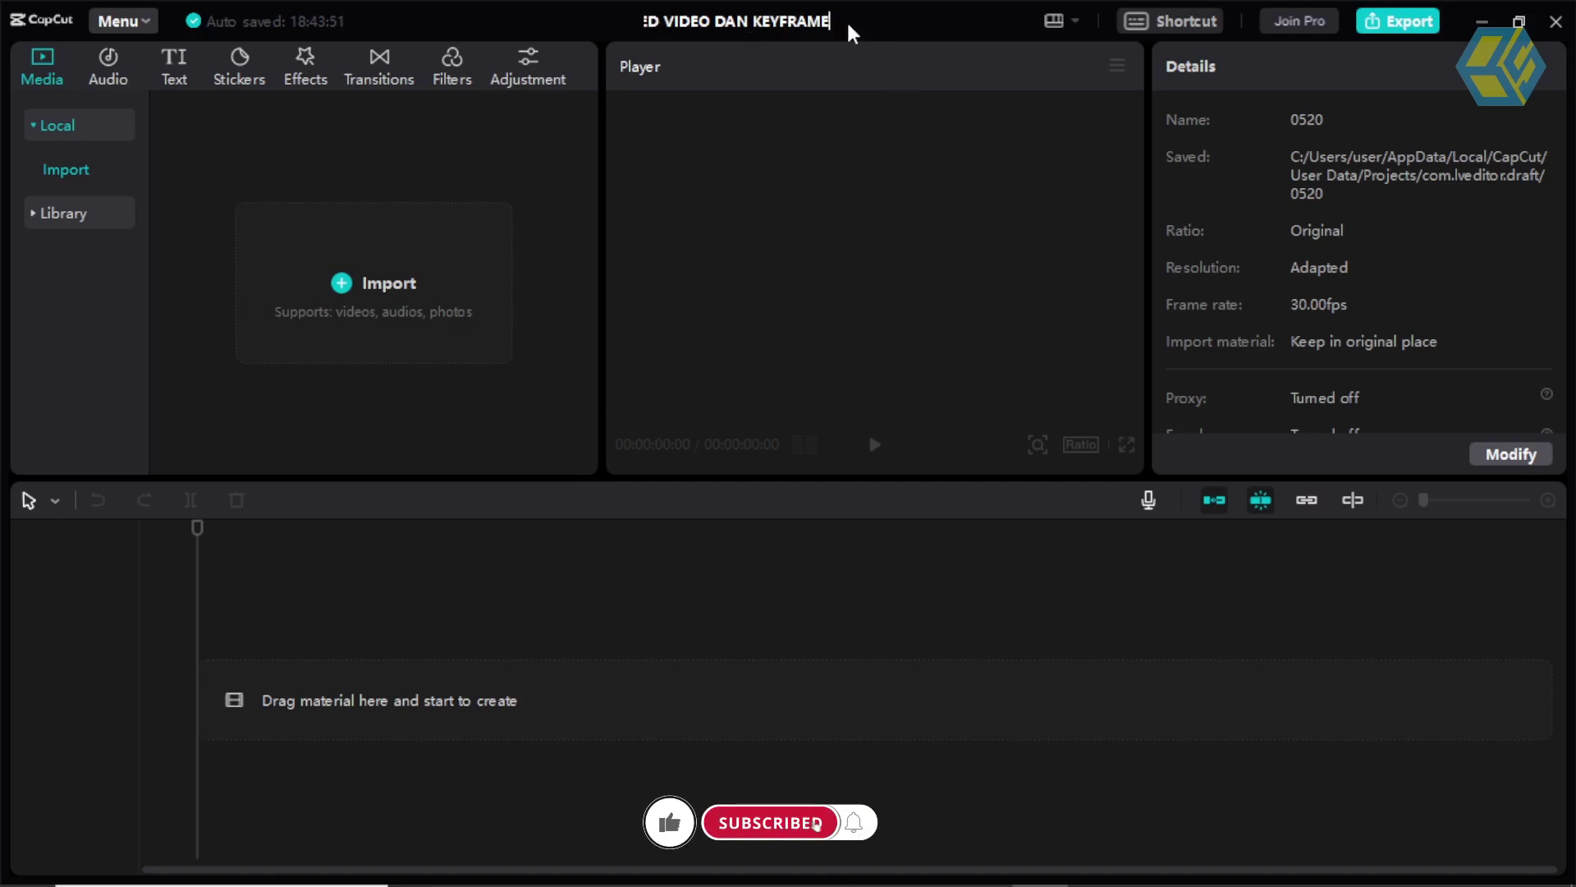
left_click(386, 292)
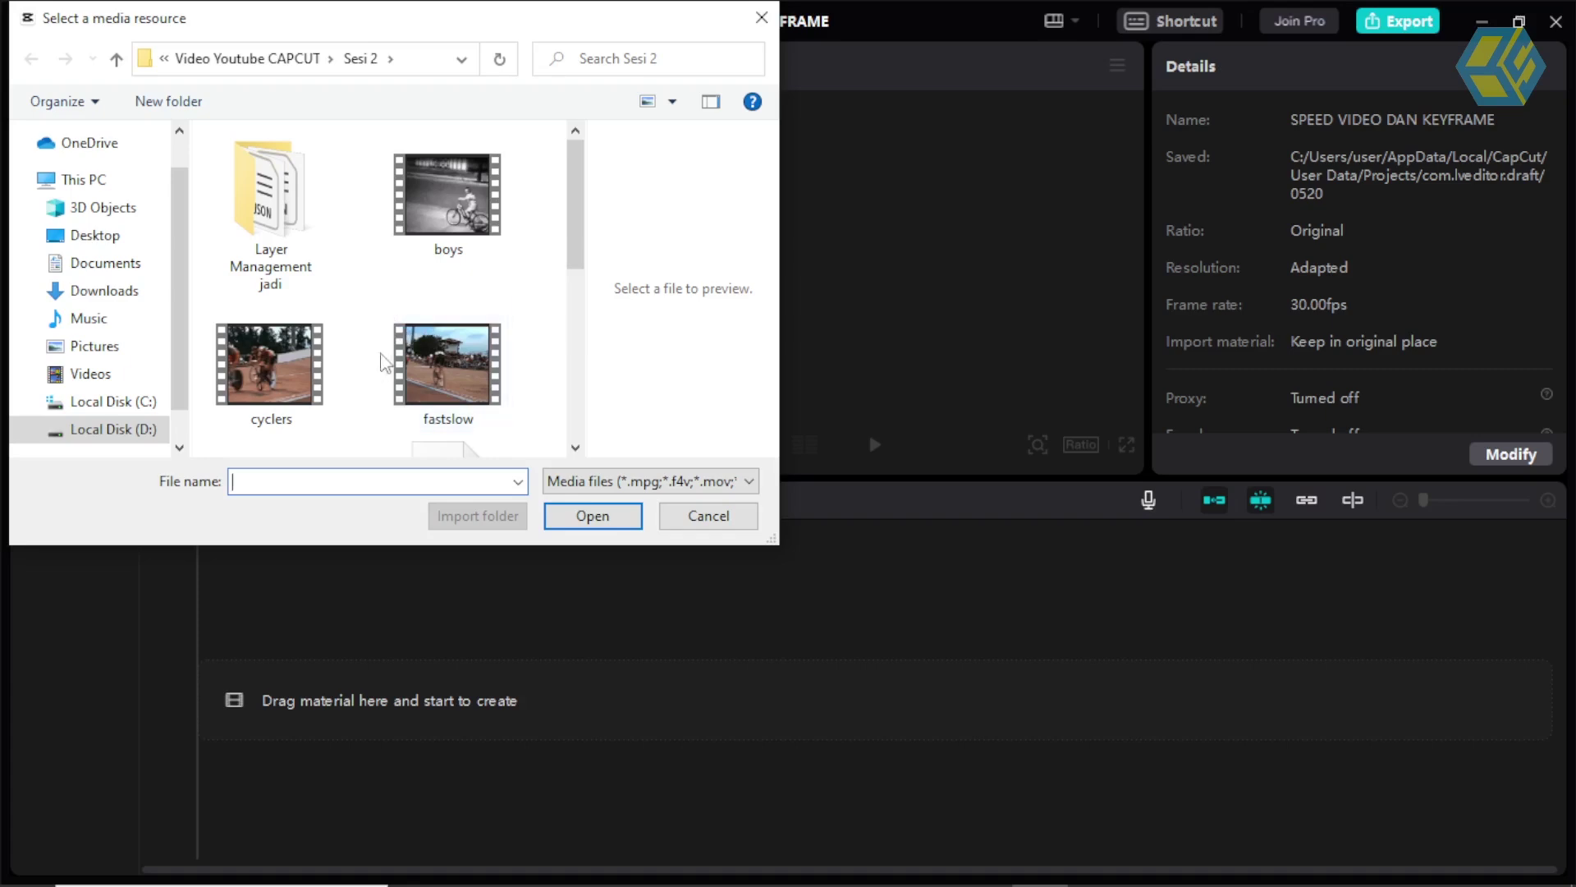
Select boys, cyclers, fastslow, finale, music and VELOMAN from Sesi 2 and import them.
left_click(441, 209)
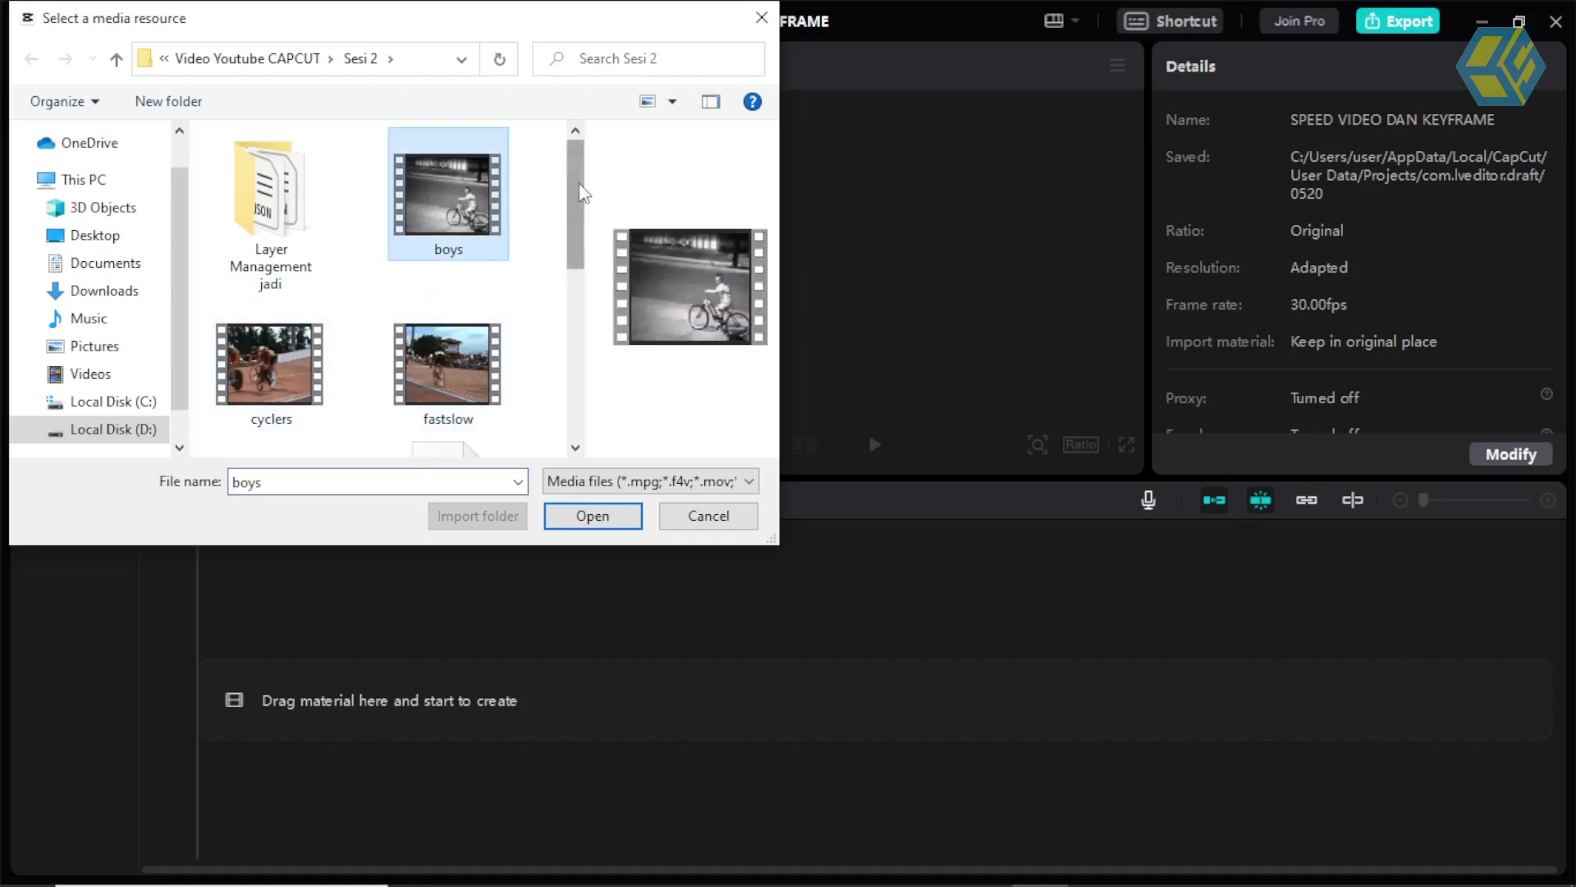
left_click_drag(584, 193, 585, 199)
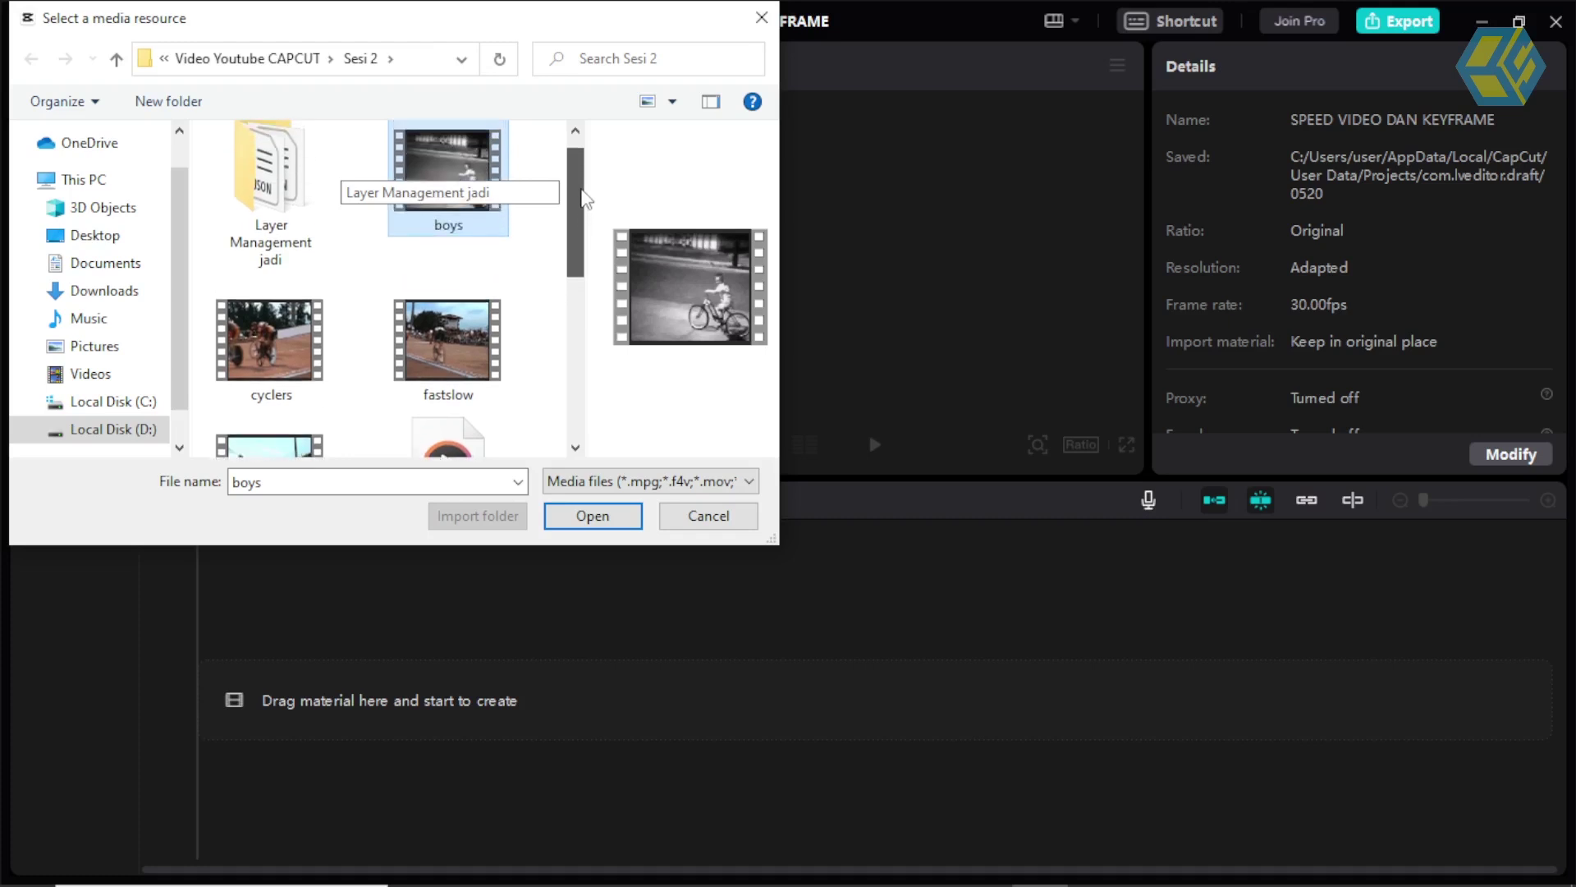
left_click_drag(586, 200, 585, 235)
left_click(271, 230, "ctrl")
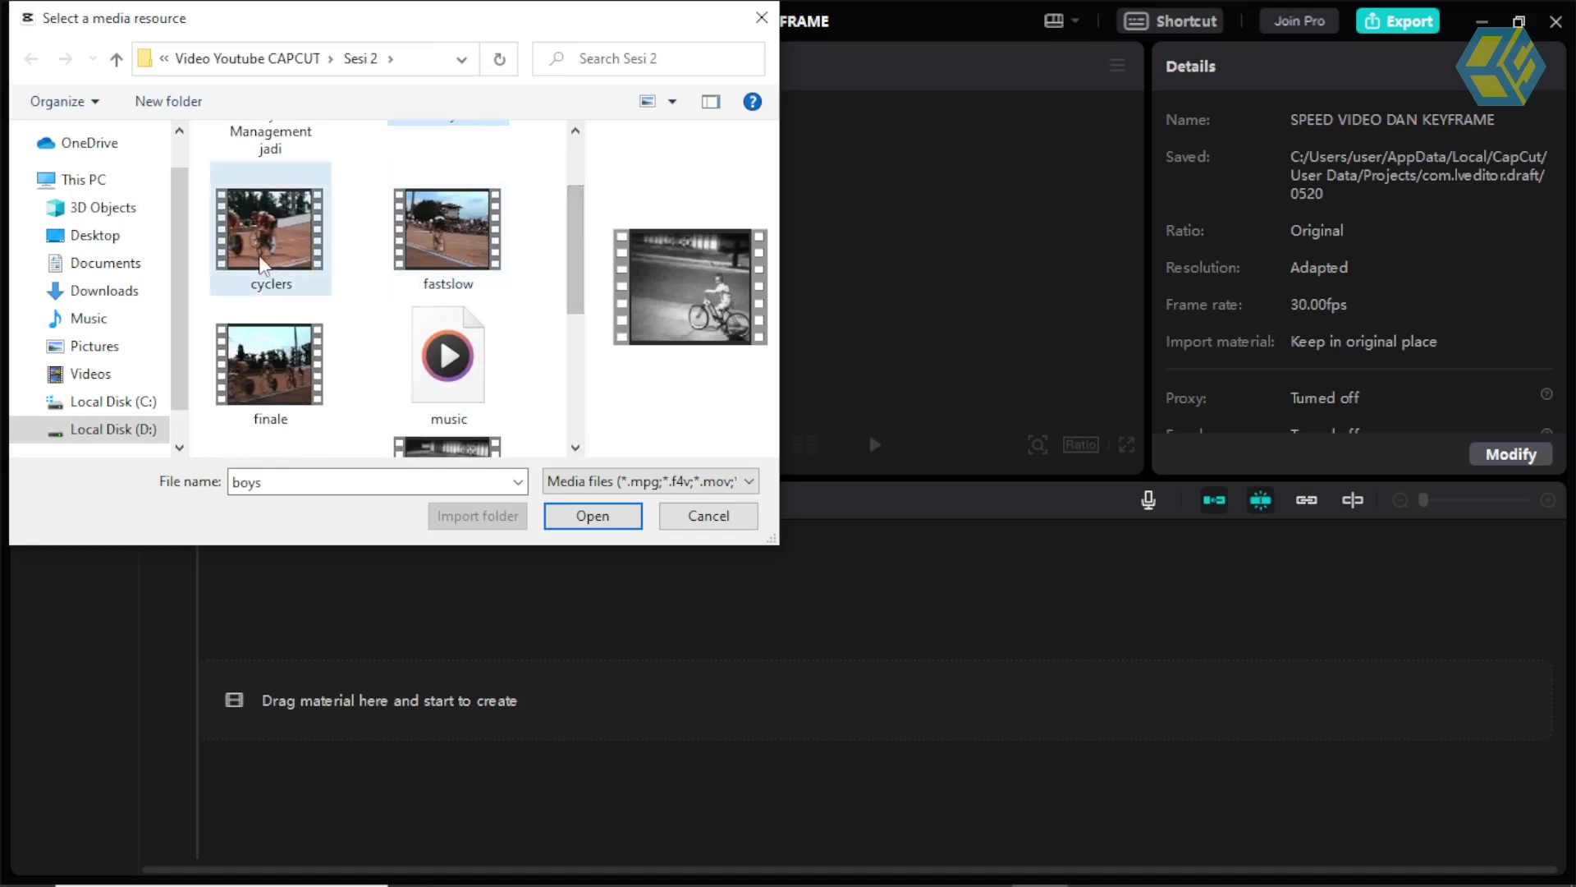
left_click(448, 230, "ctrl")
left_click(271, 365, "ctrl")
left_click(427, 357, "ctrl")
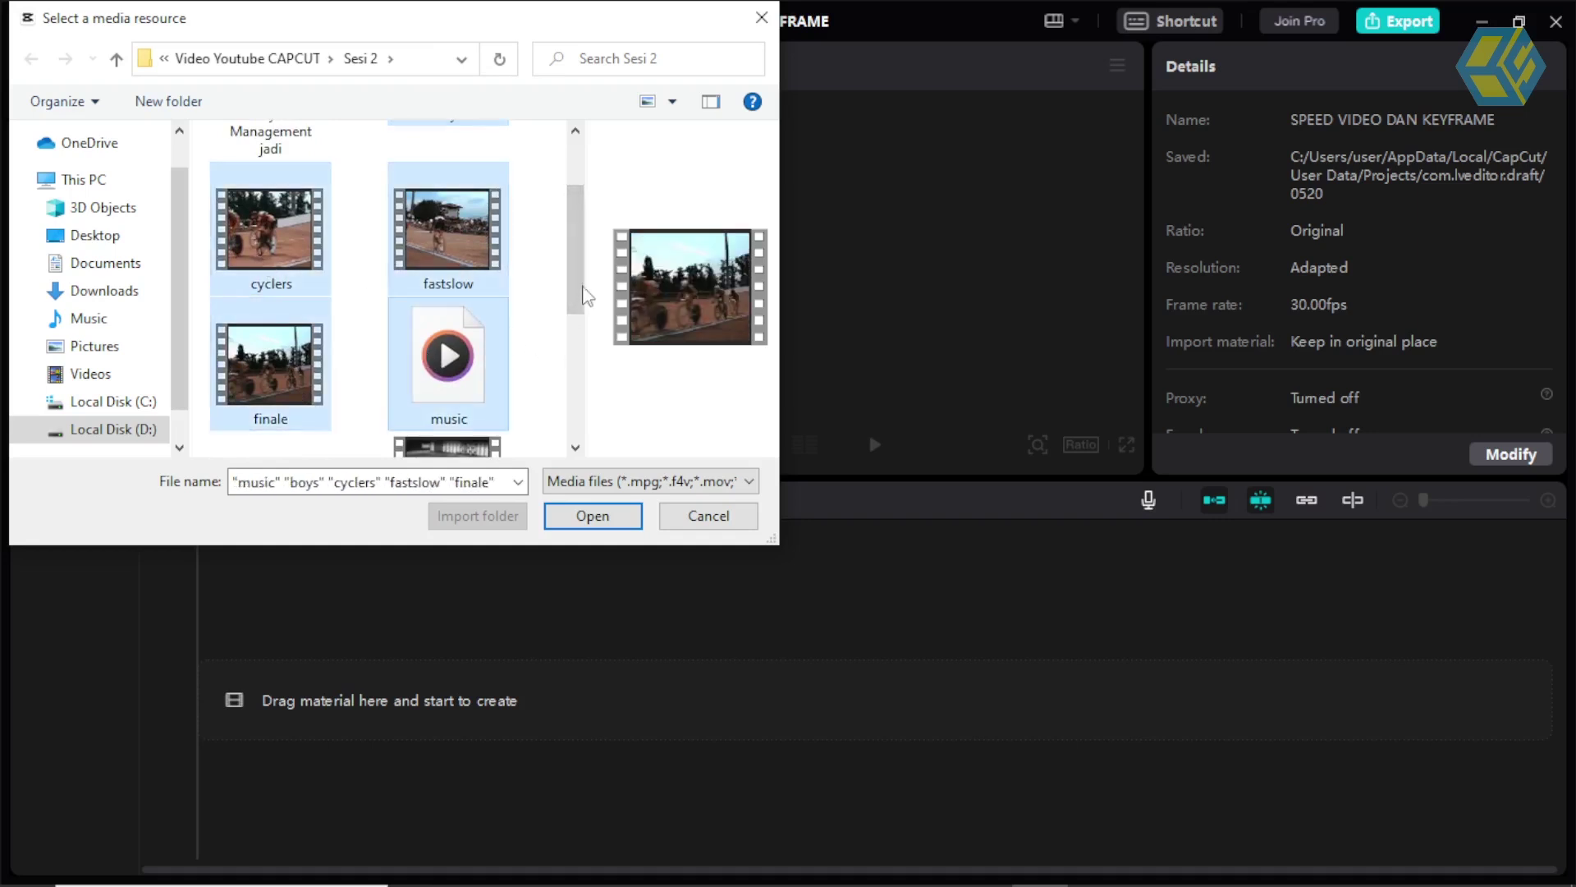
mouse_move(577, 259)
left_mouse_down()
mouse_move(580, 348)
mouse_move(563, 225)
mouse_move(566, 379)
left_mouse_up()
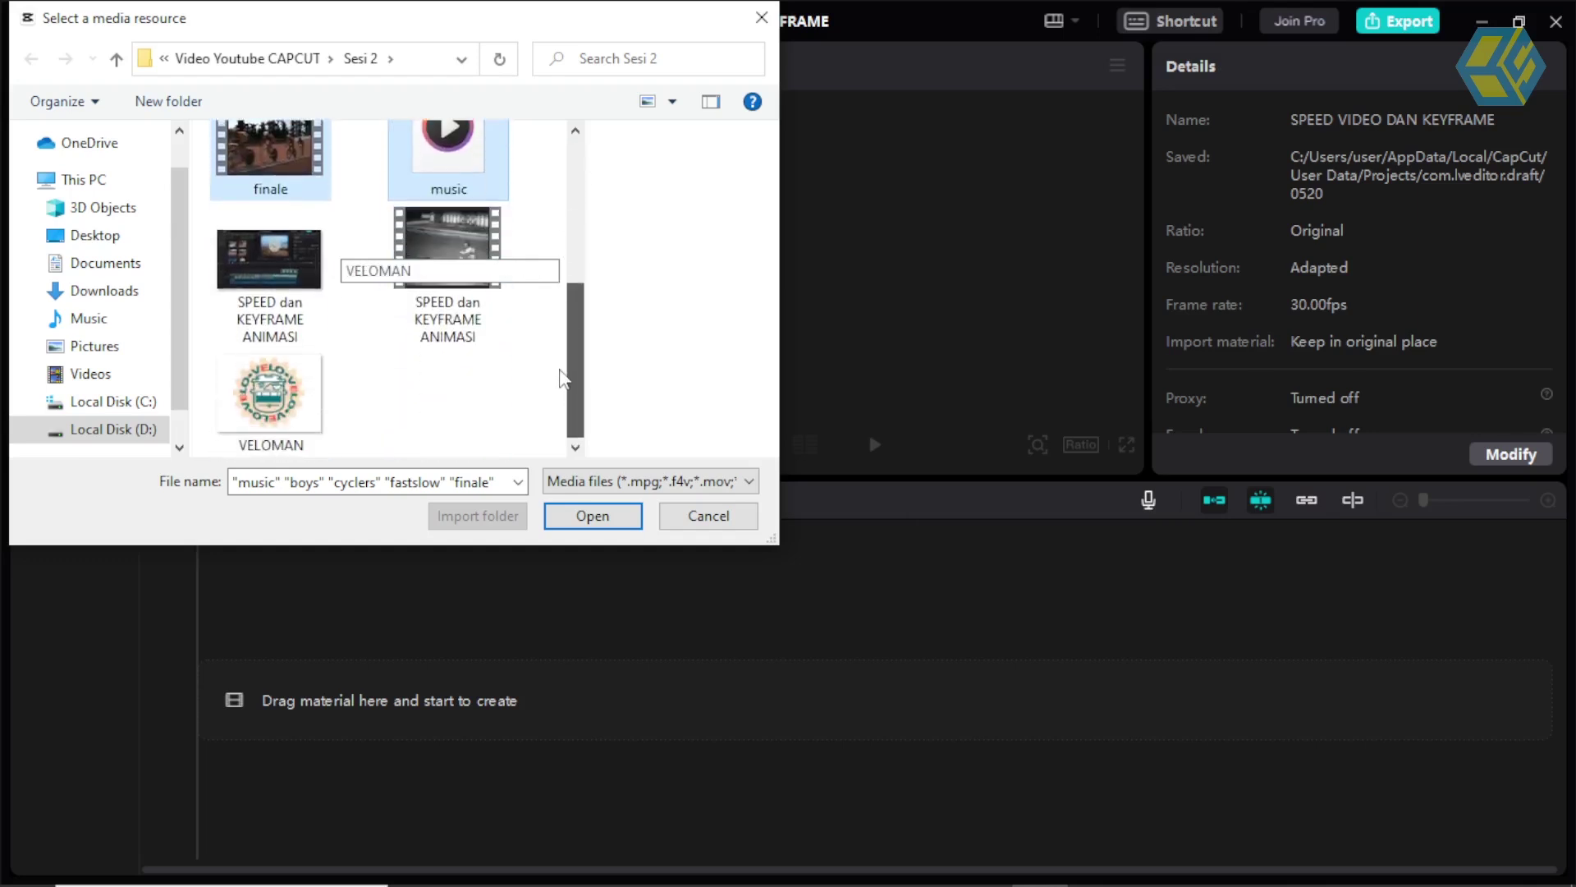
left_click(269, 417, "ctrl")
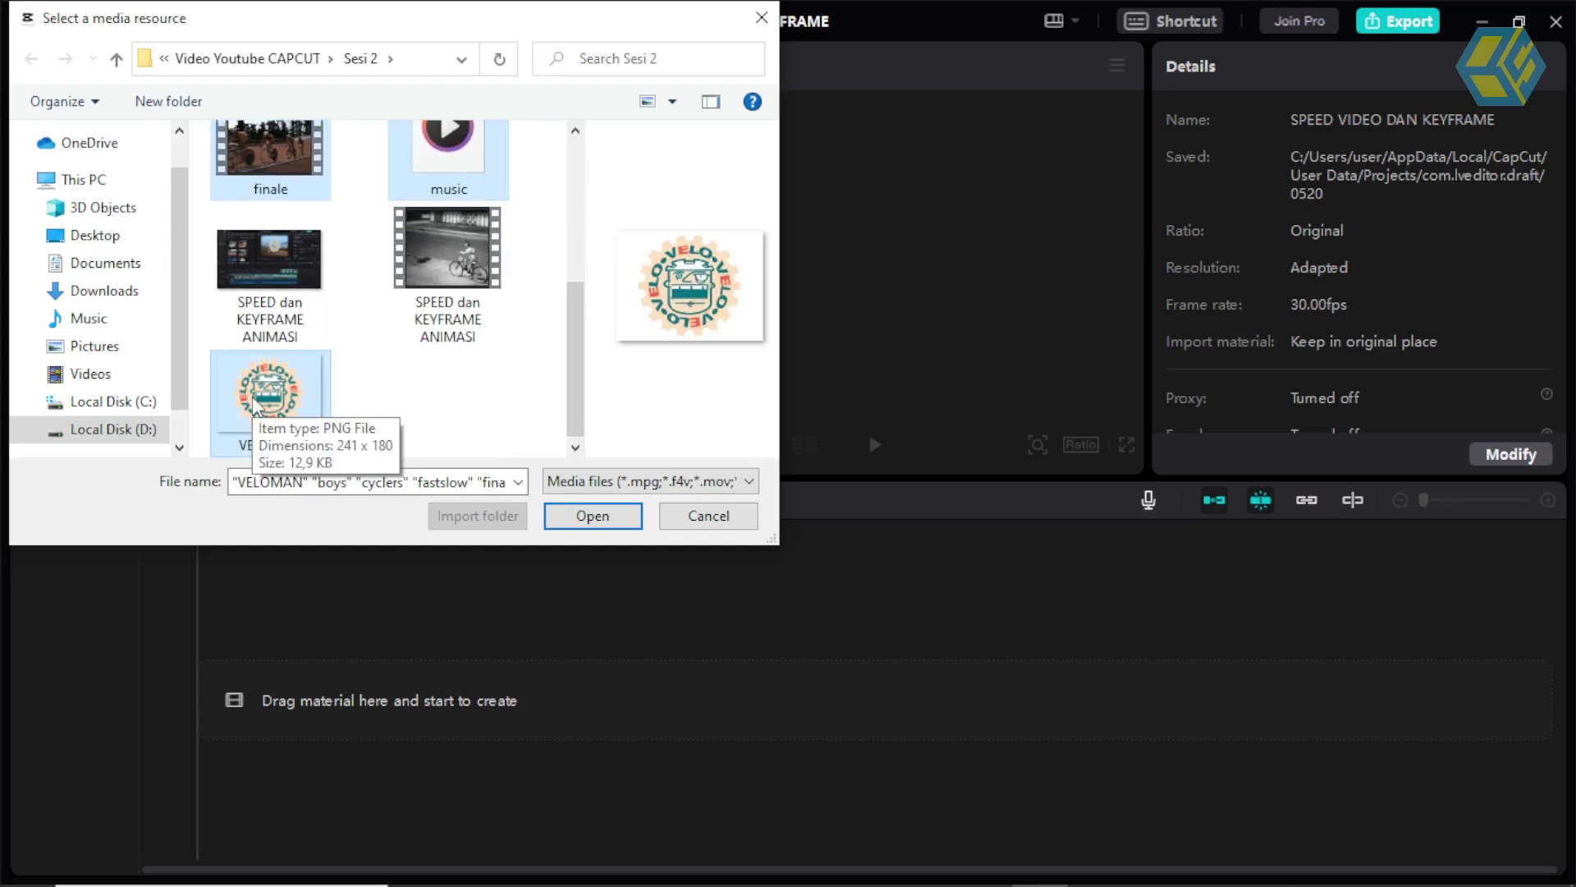
mouse_move(576, 313)
left_mouse_down()
mouse_move(579, 173)
mouse_move(578, 195)
left_mouse_up()
left_click(584, 526)
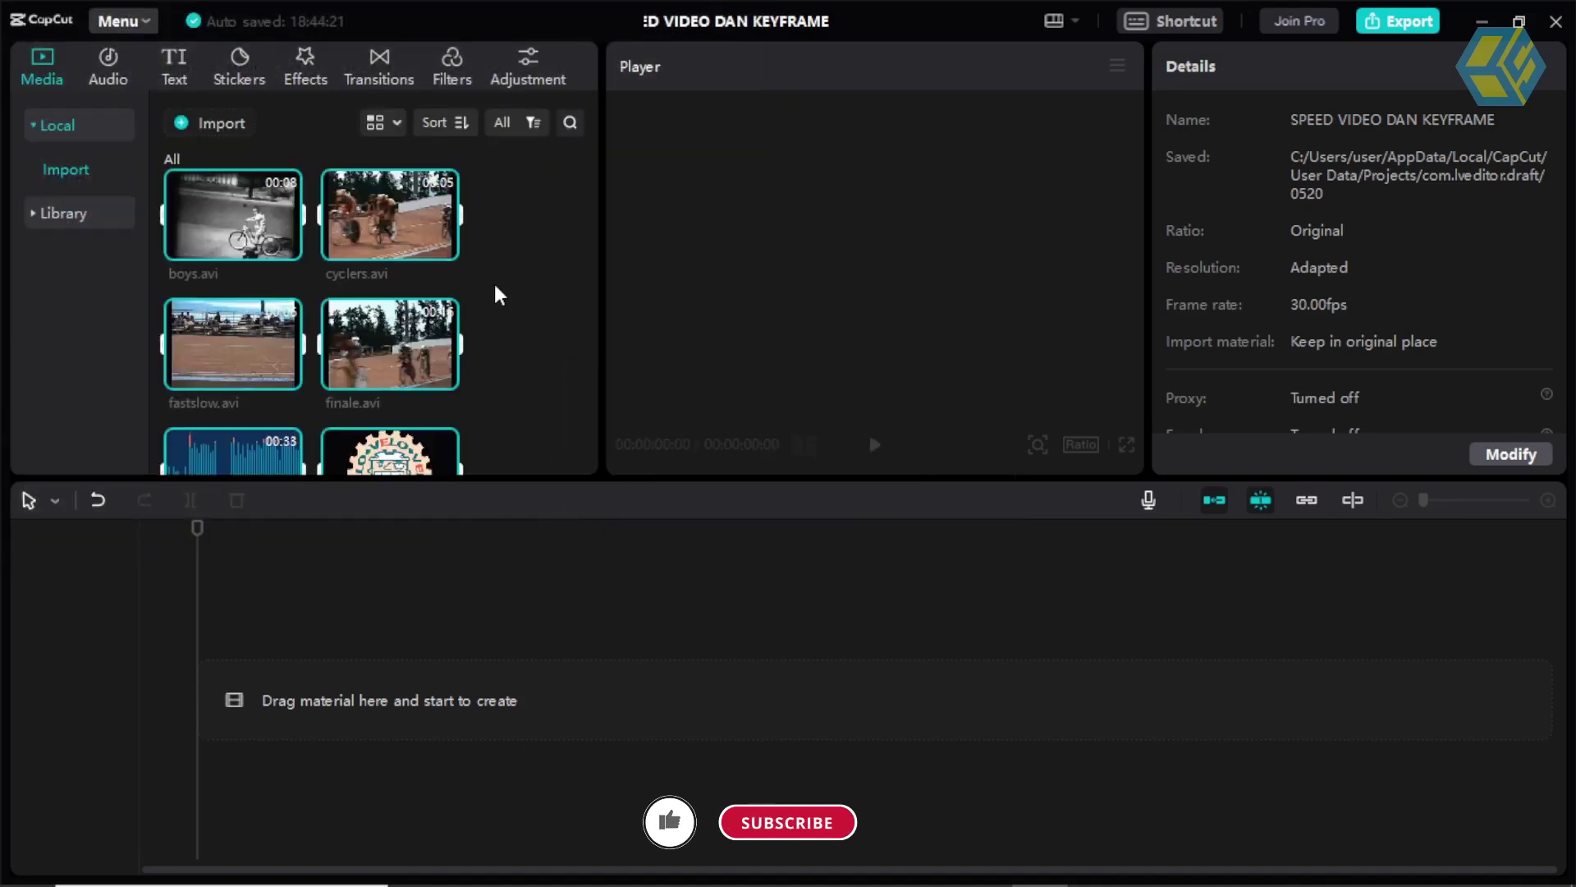
Enlarge the panels above the timeline, preview music.wav, and drag it down to the timeline.
left_click(499, 255)
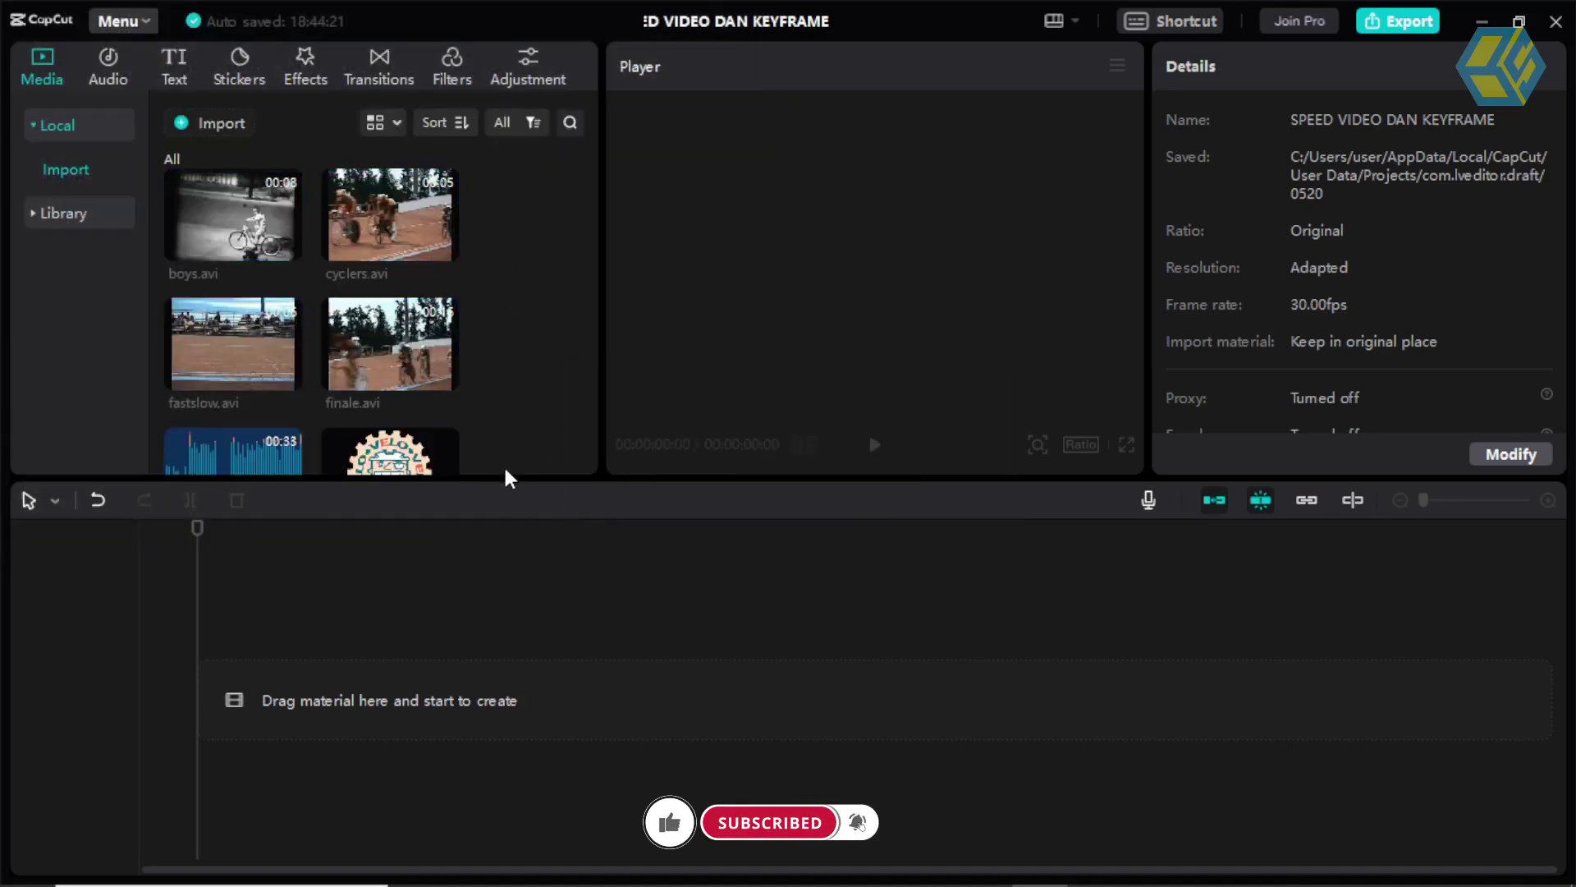
left_click_drag(507, 481, 516, 566)
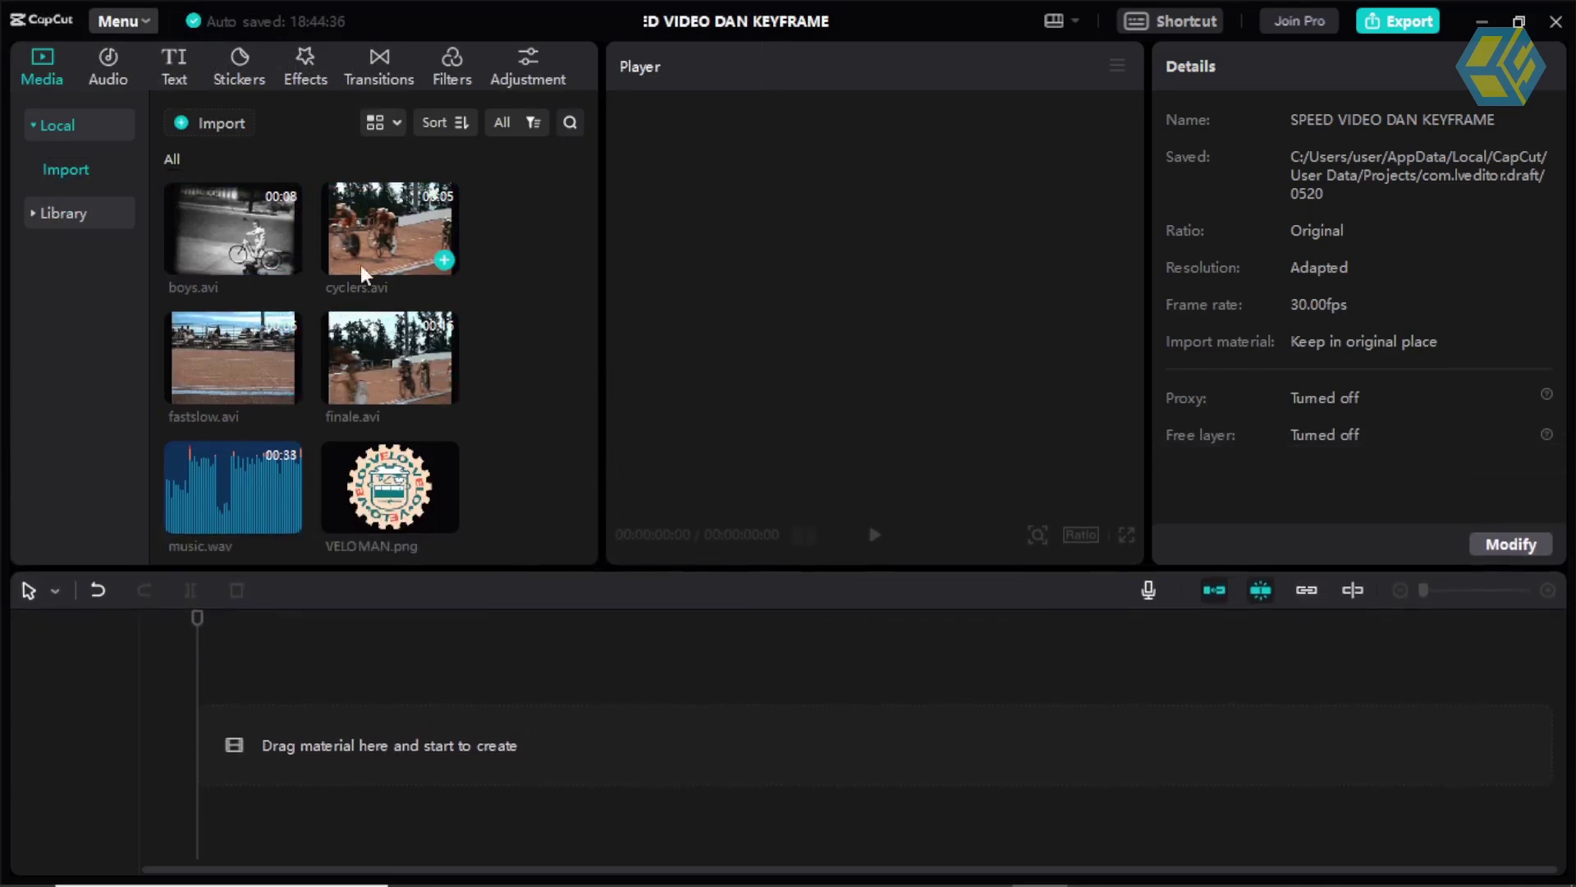
mouse_move(384, 488)
left_click(228, 476)
key("space")
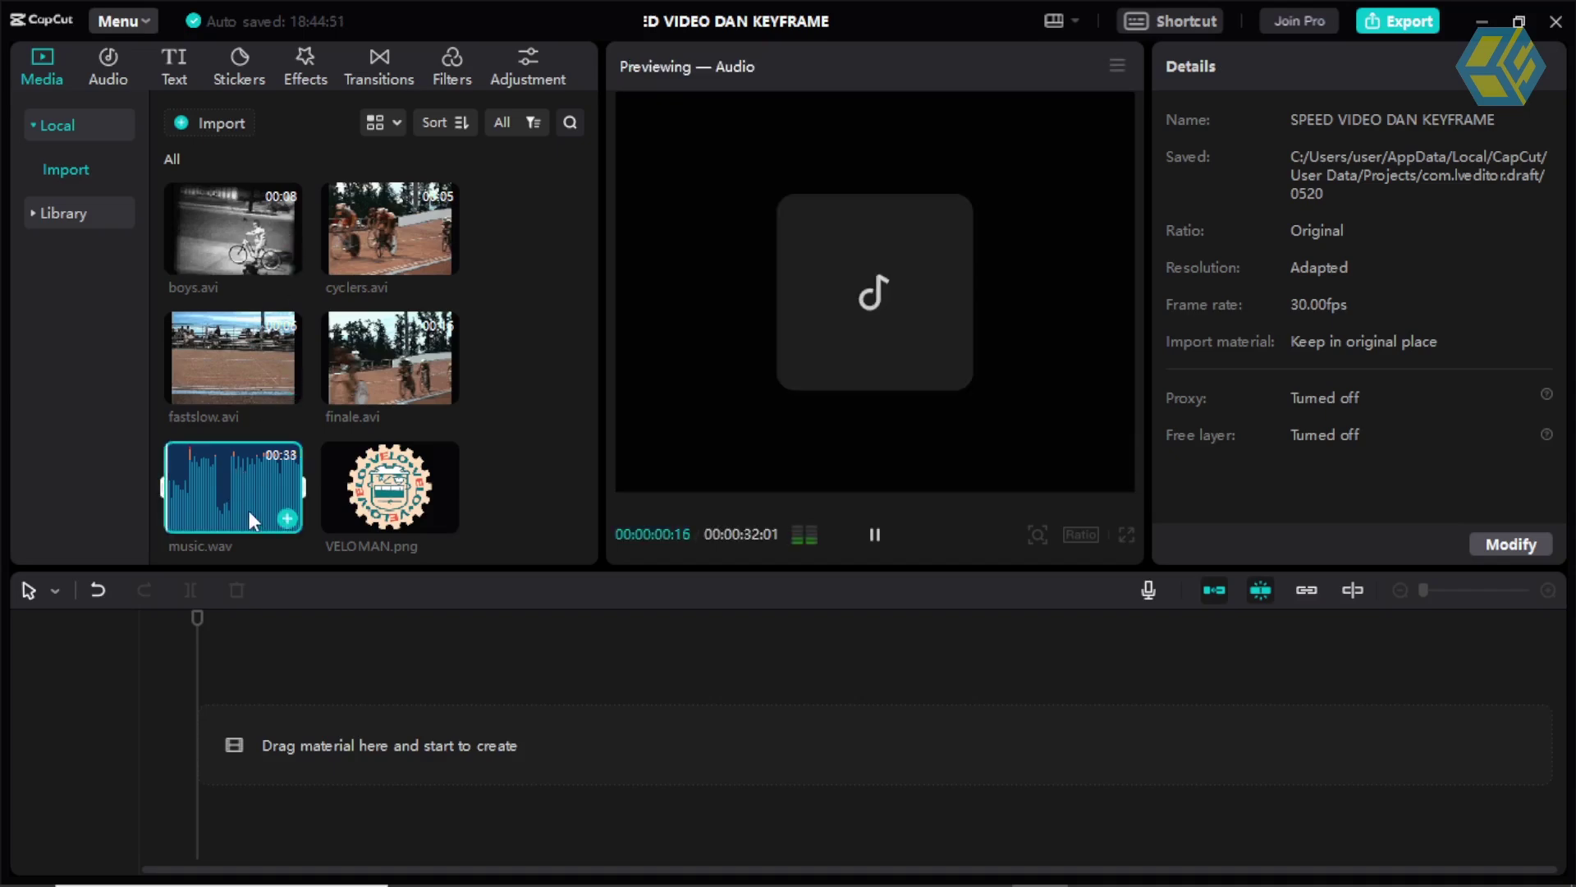
left_click(500, 362)
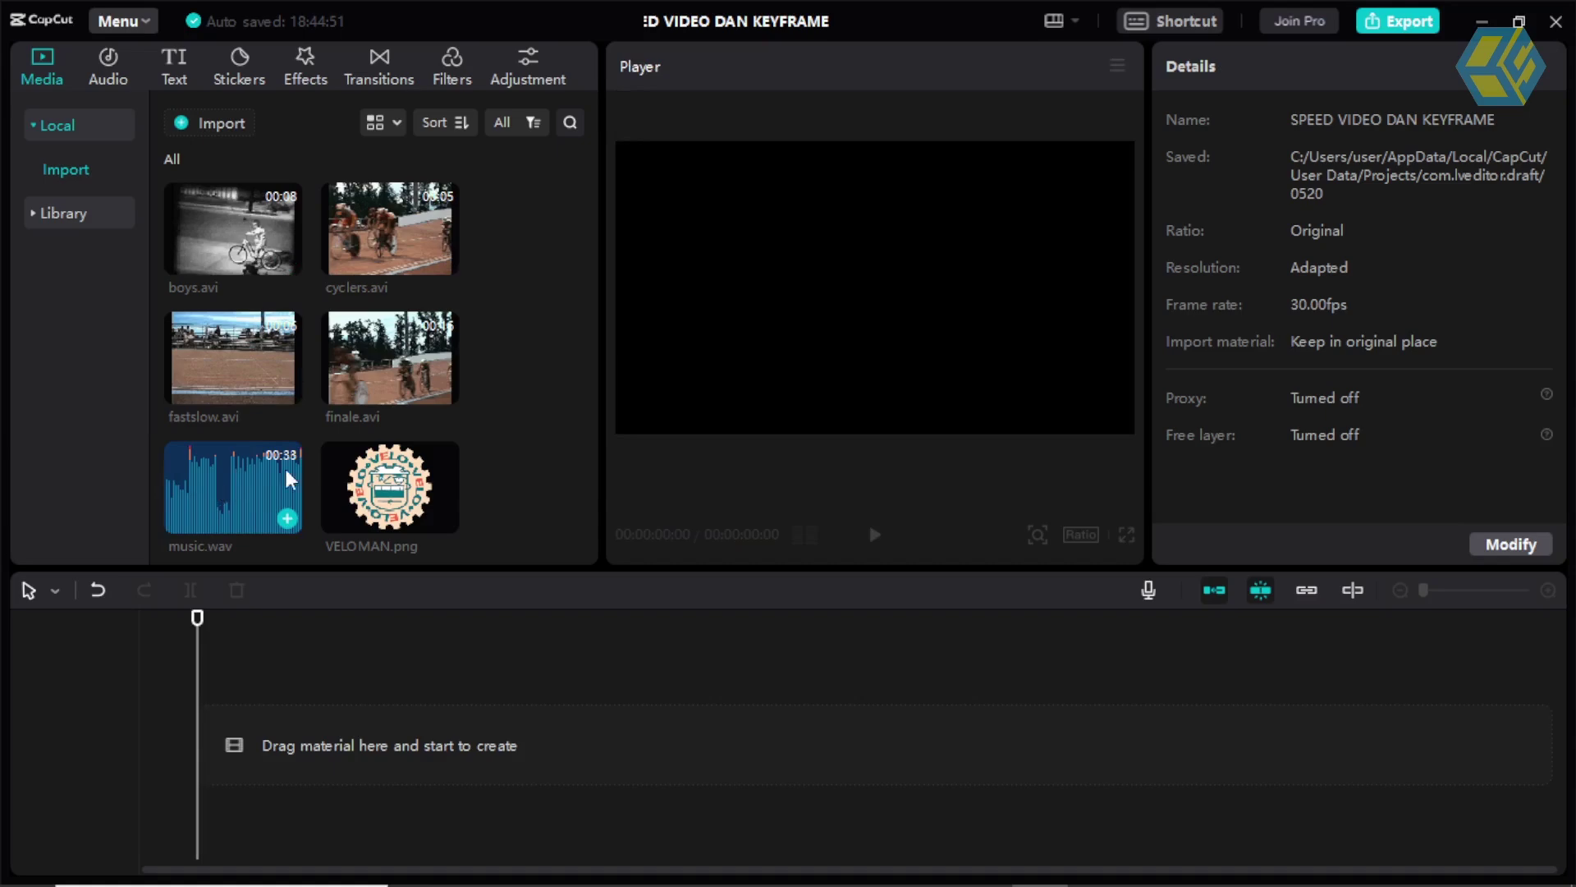
left_click_drag(224, 485, 273, 821)
Zoom in on the music.wav clip and play the 00:00:32:01 soundtrack through from the start.
left_click(309, 801)
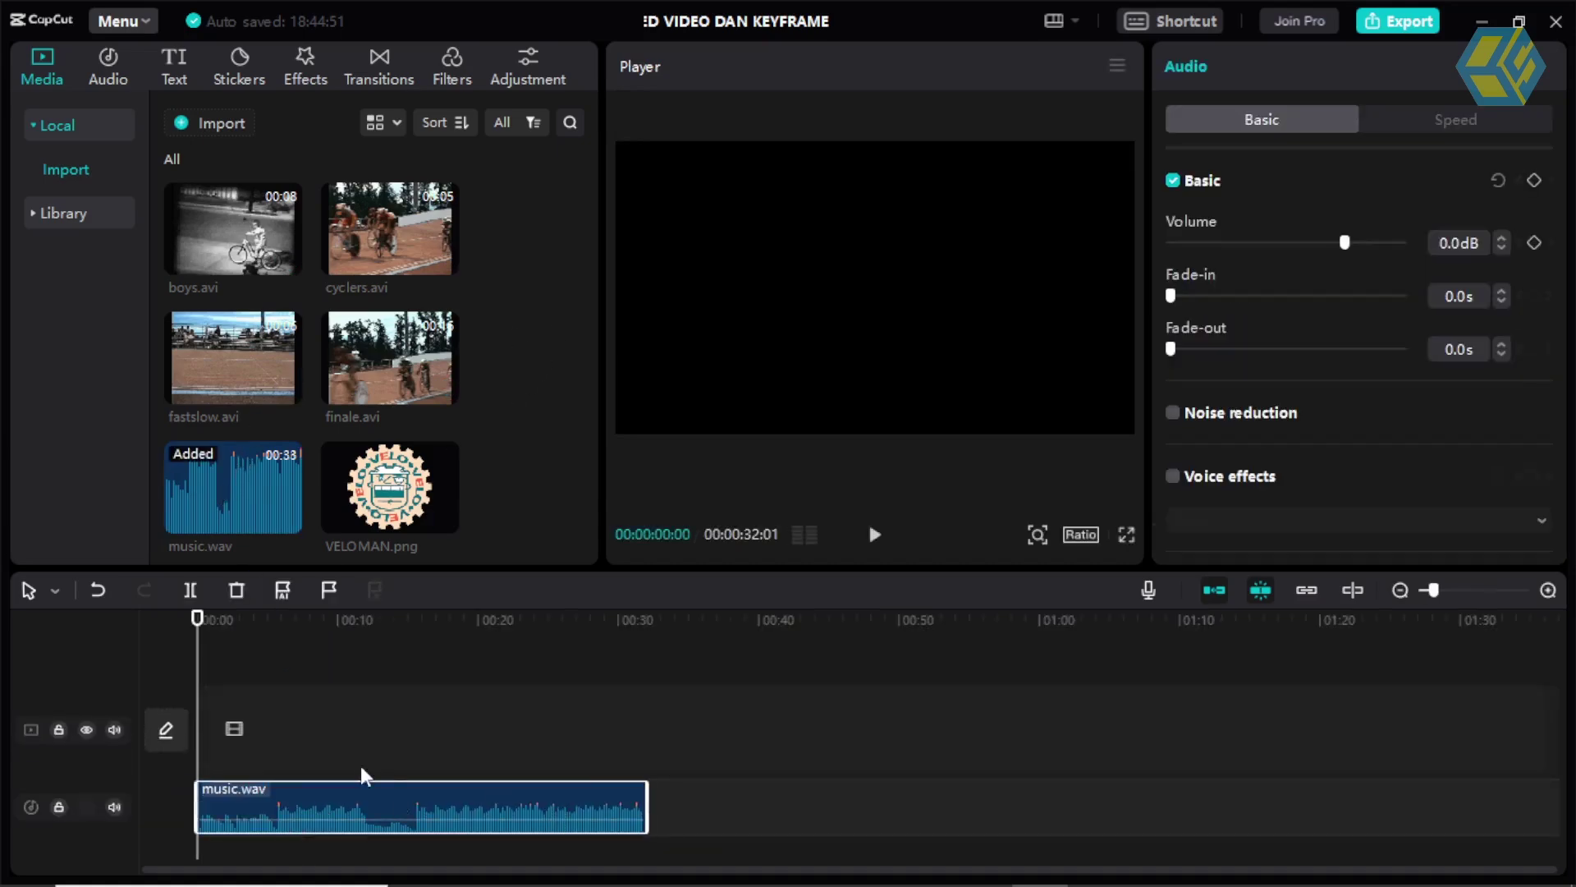
left_click_drag(1437, 587, 1443, 588)
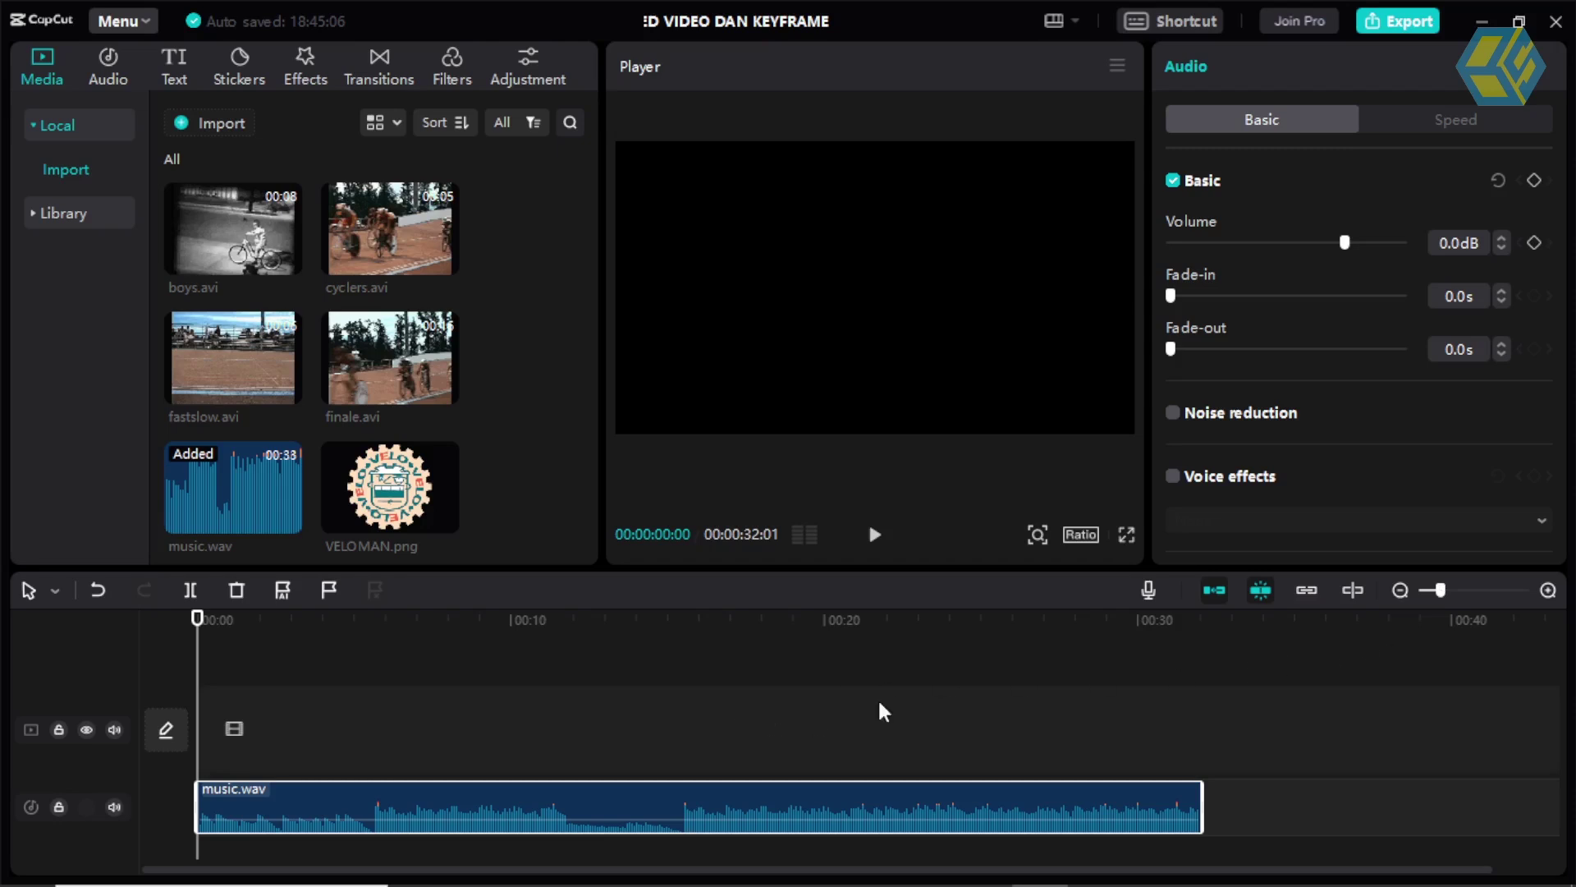
left_click(874, 535)
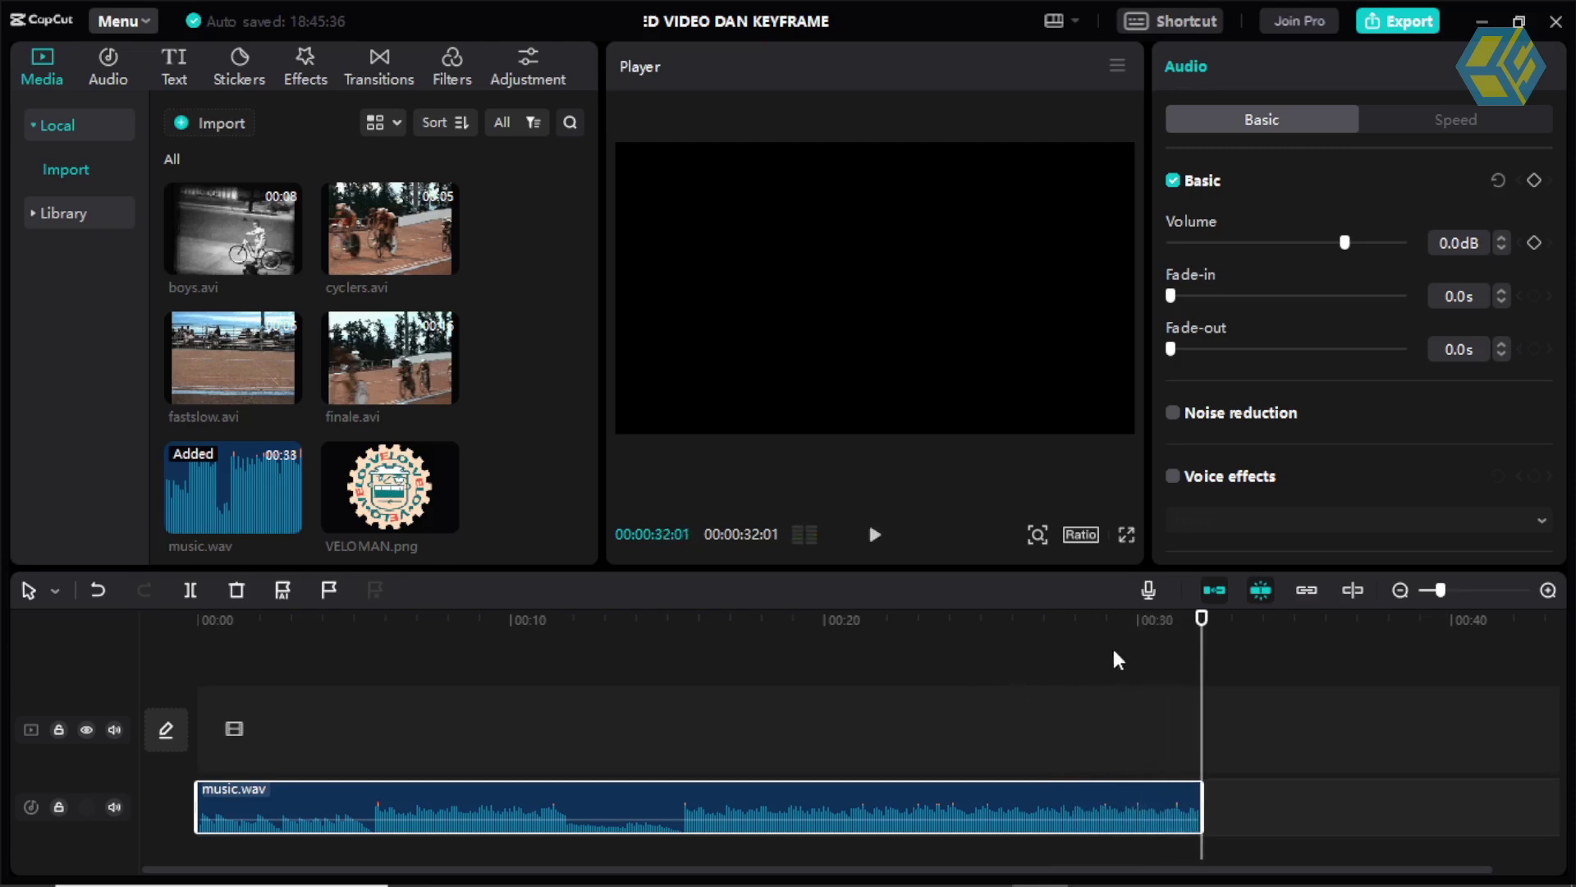
mouse_move(358, 521)
left_click(341, 638)
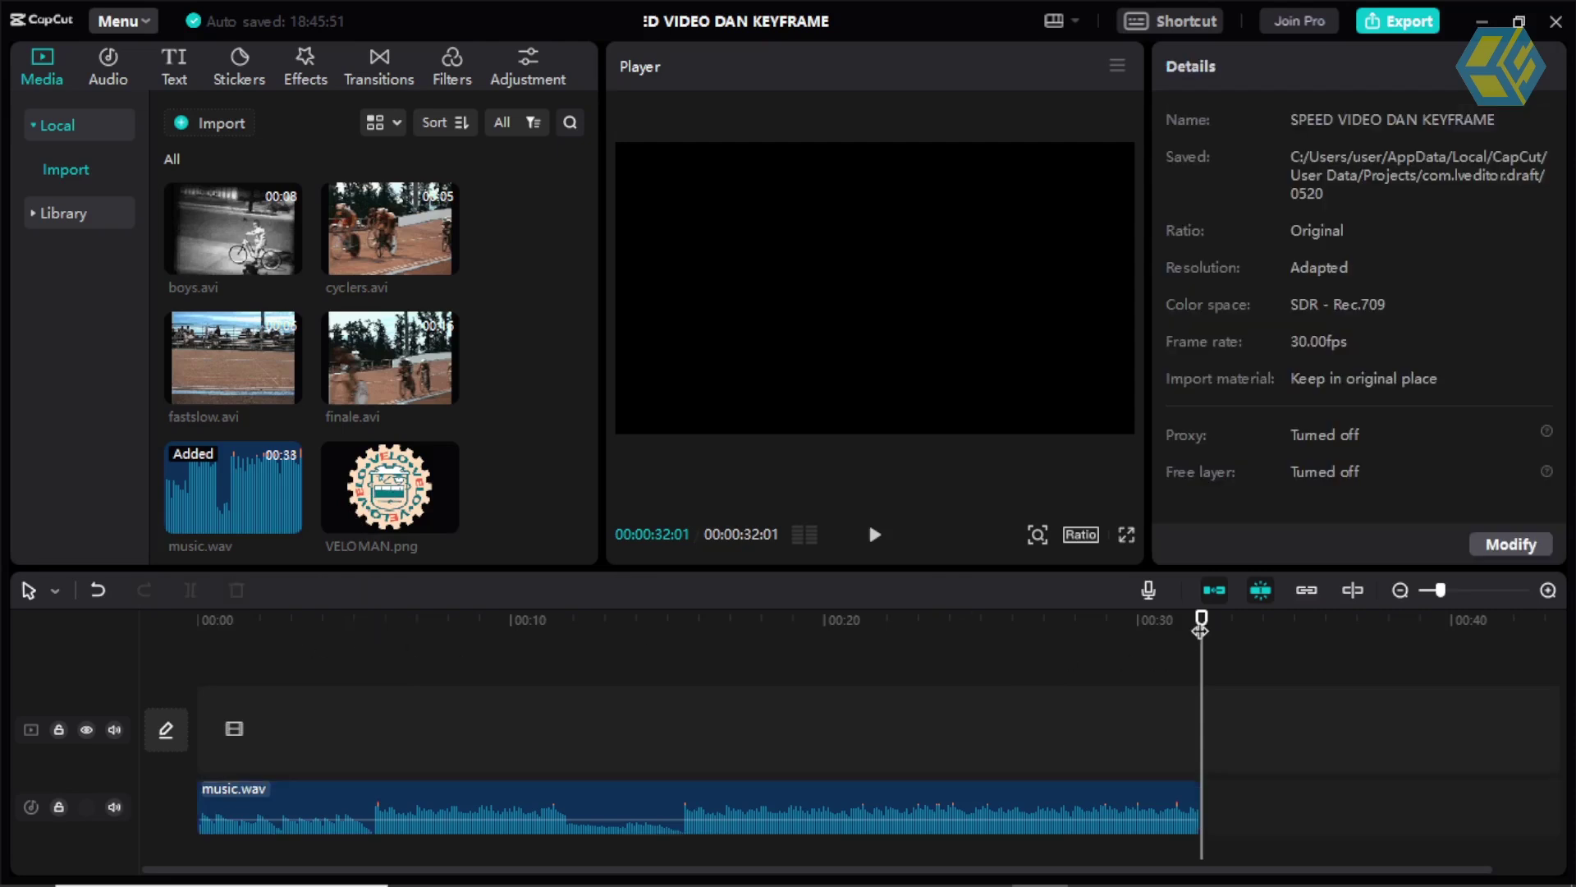
Preview boys.avi and place it on the video track at 00:00 above music.wav.
left_click_drag(1200, 628, 558, 624)
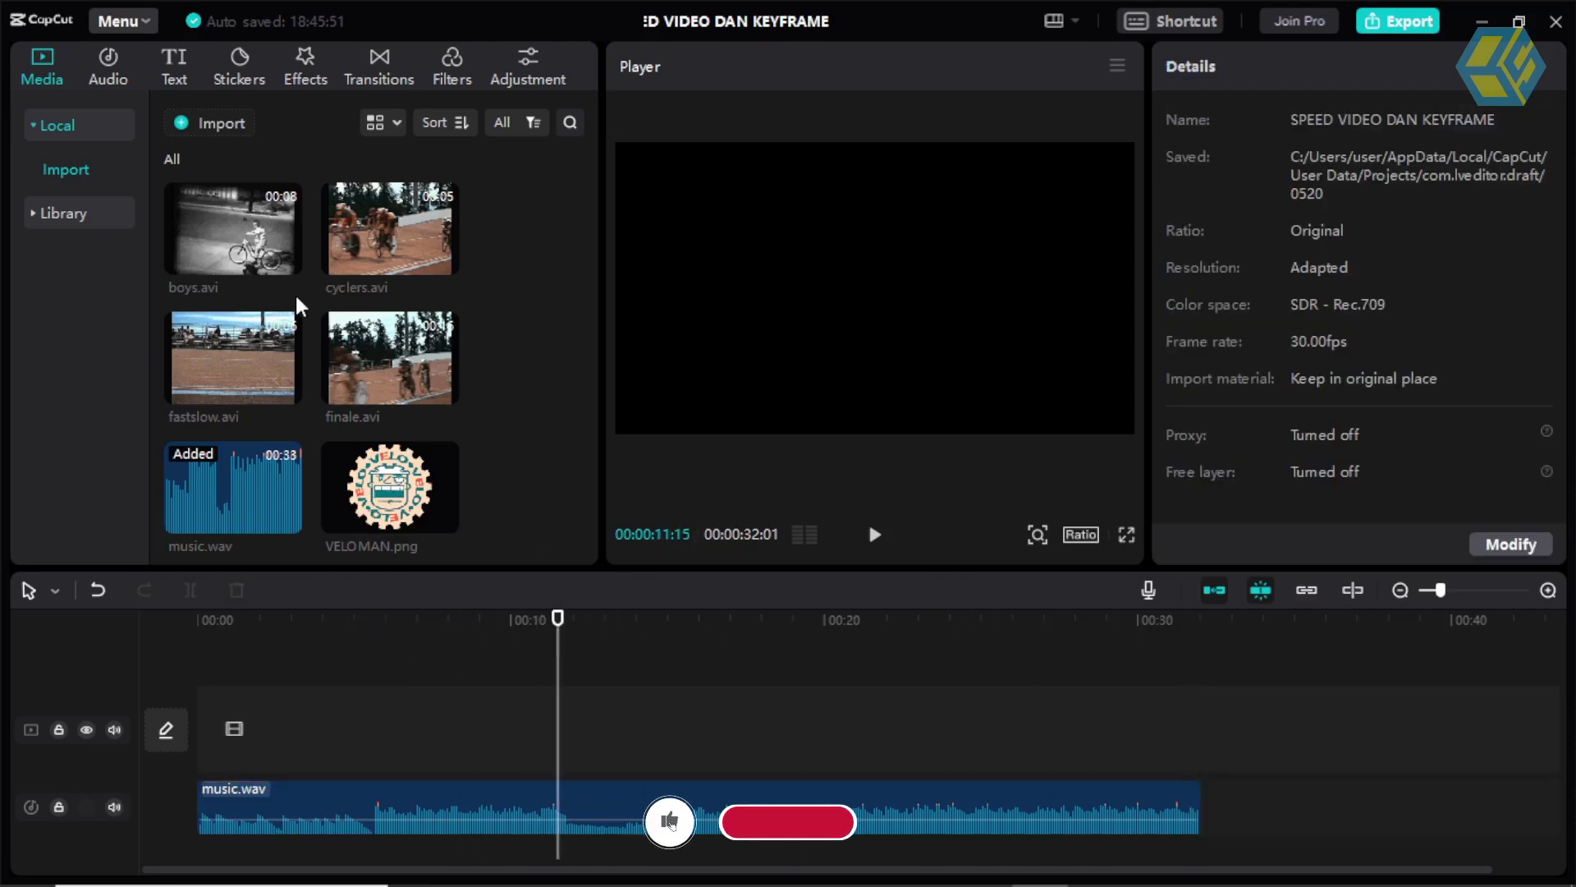
left_click(243, 231)
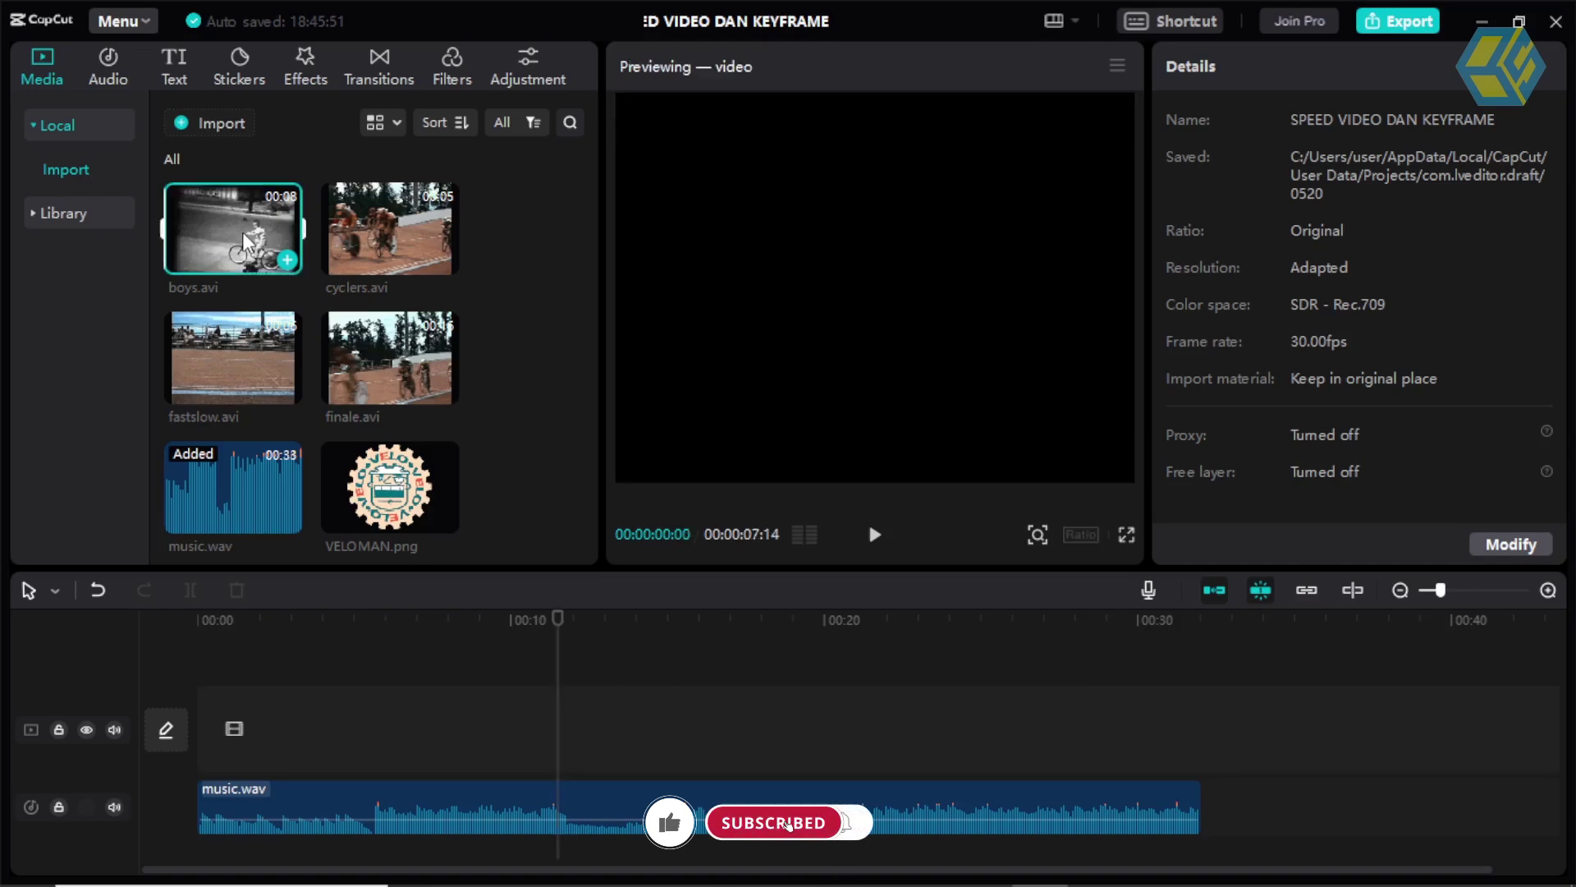
key("space")
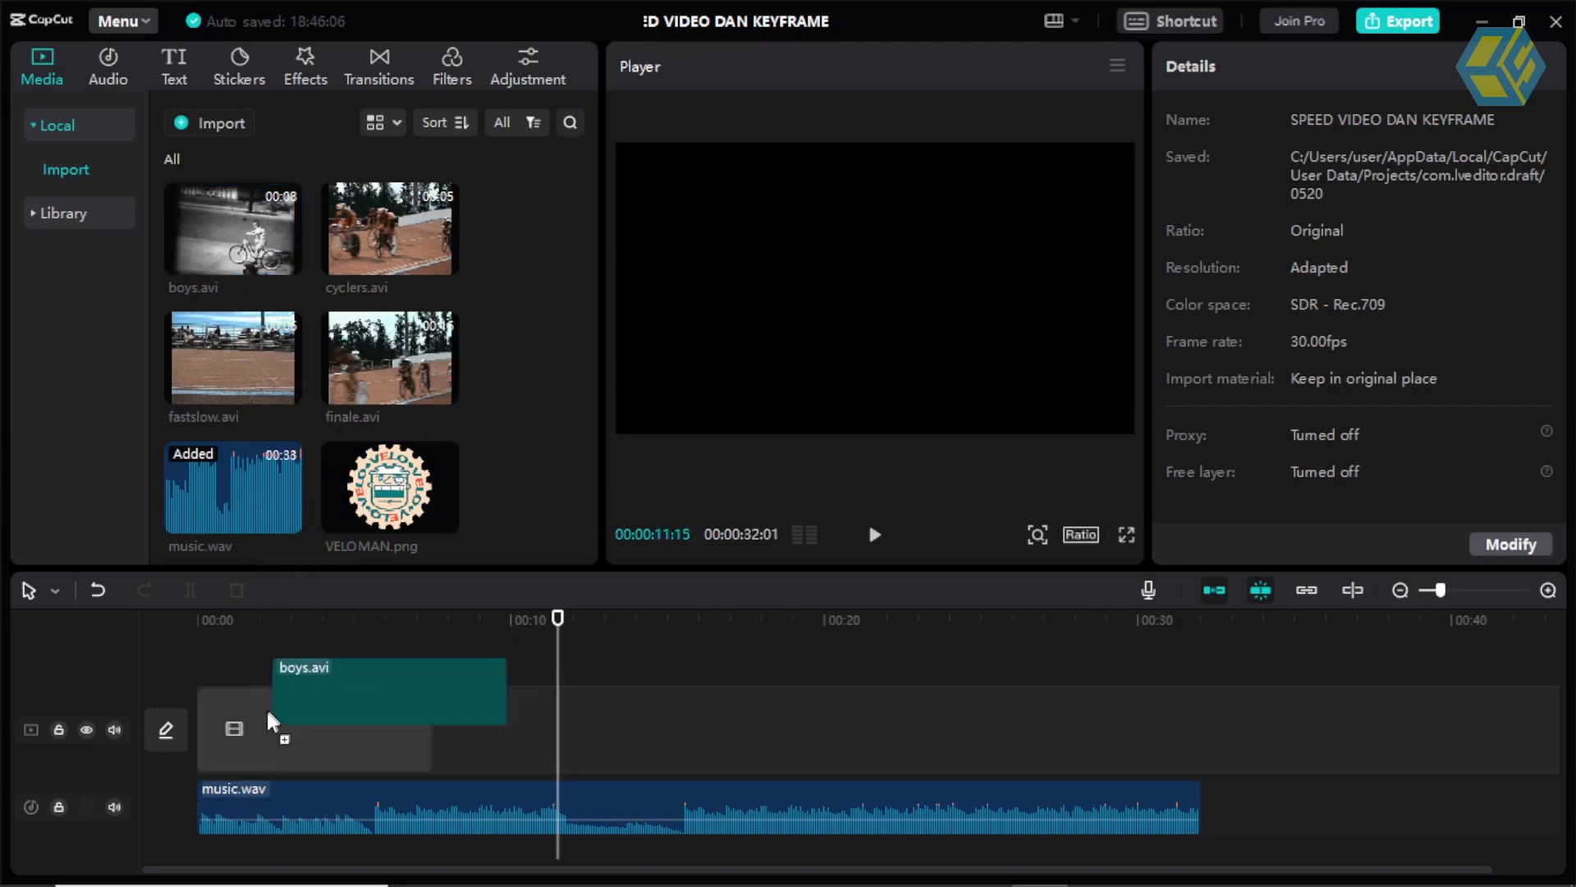
left_click_drag(229, 240, 263, 726)
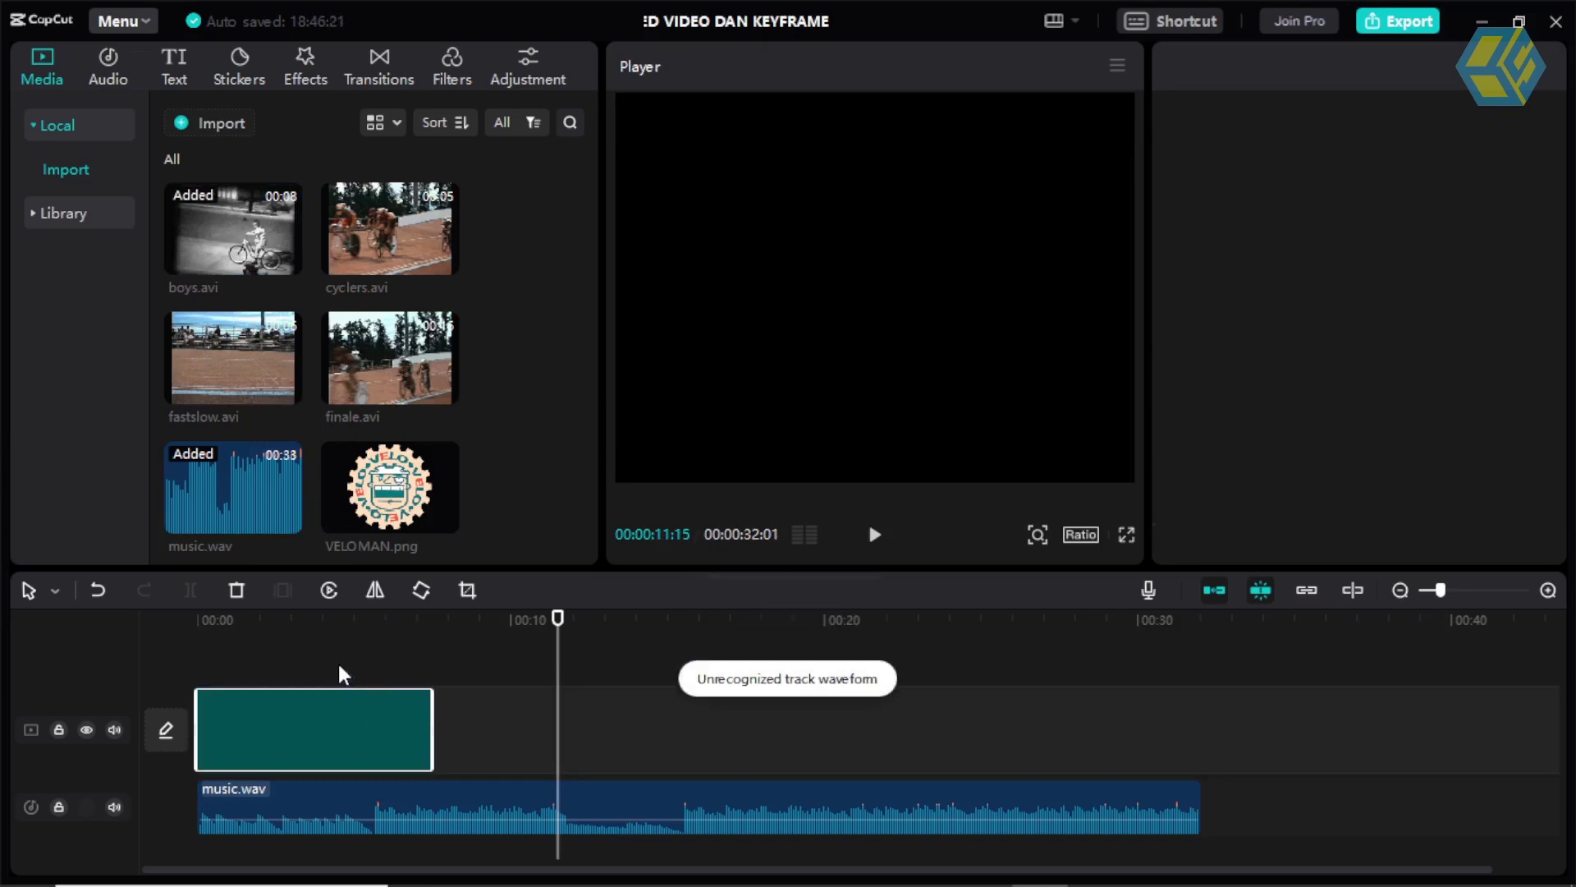
Play and scrub through boys.avi to find the 00:00:04:17 cut point.
left_click(279, 626)
left_click(233, 644)
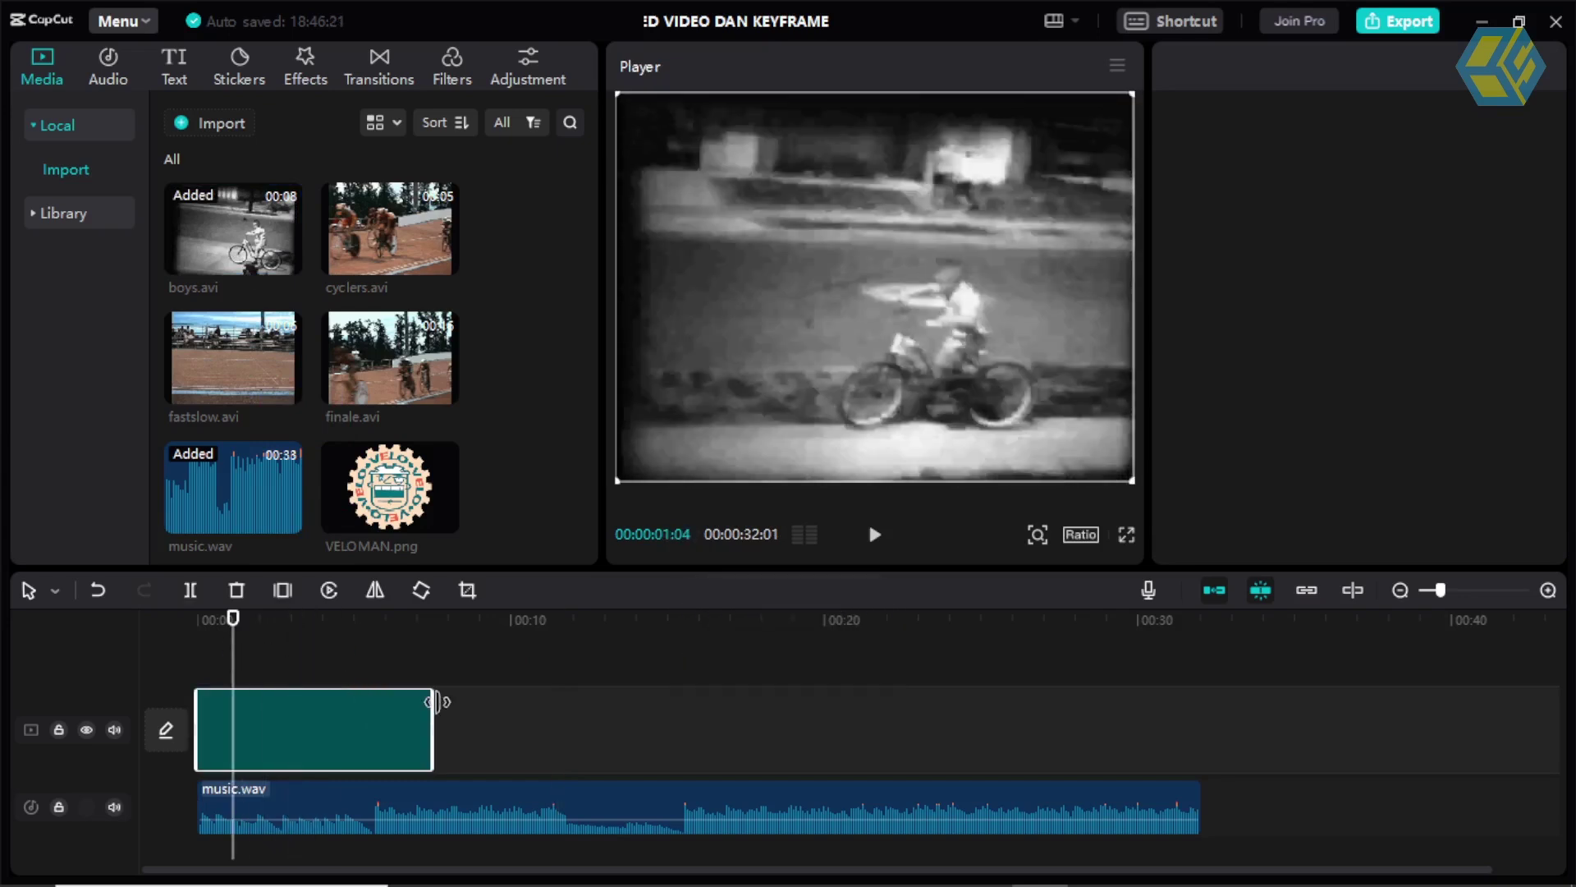
left_click(504, 719)
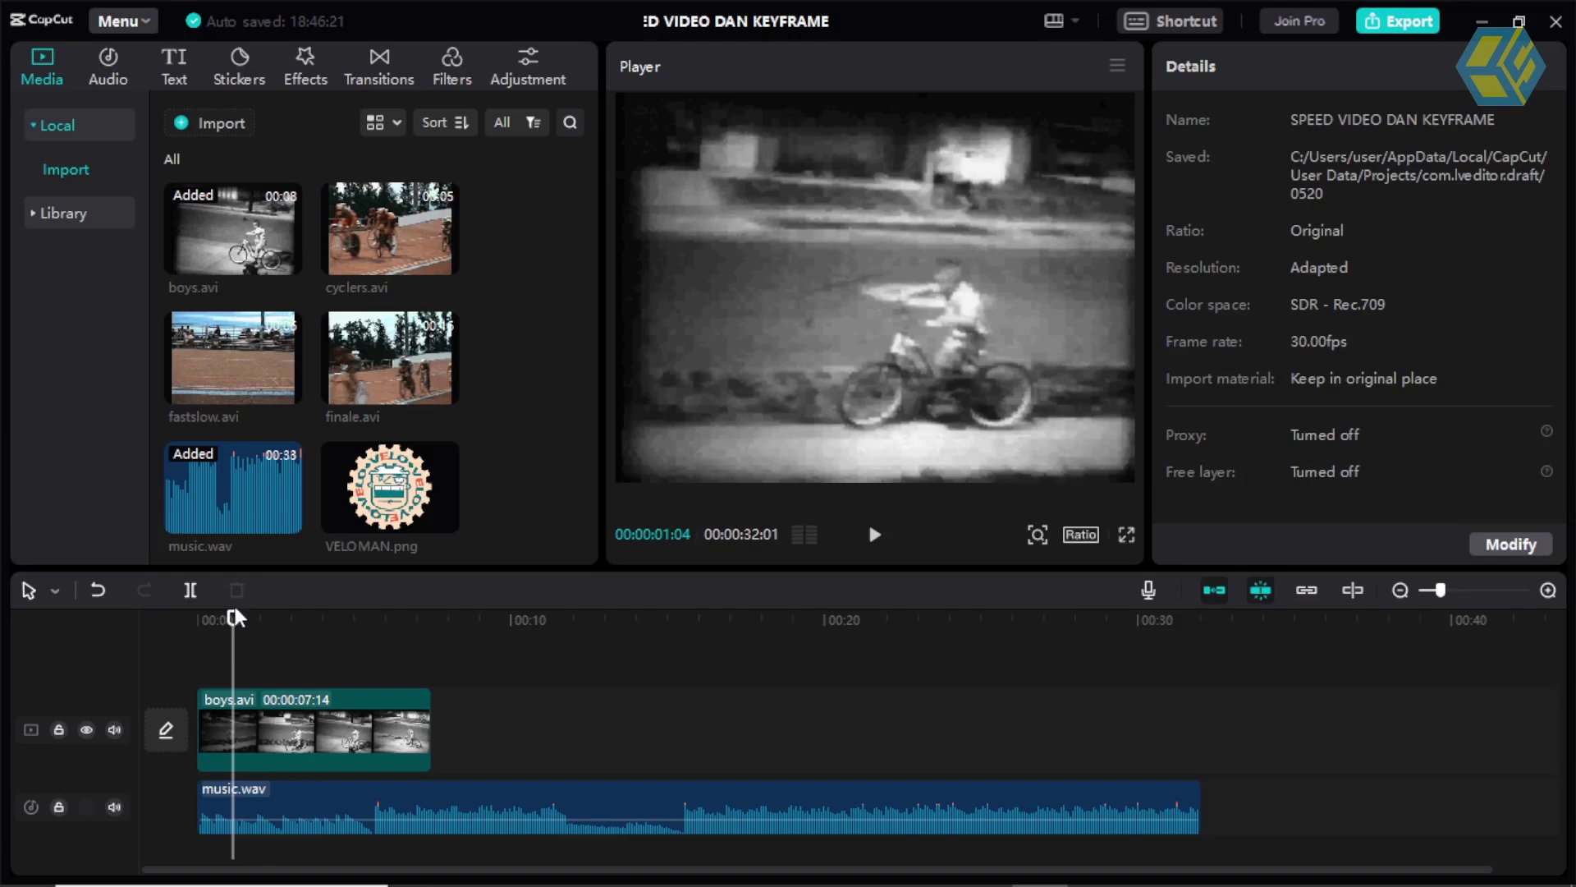
key("space")
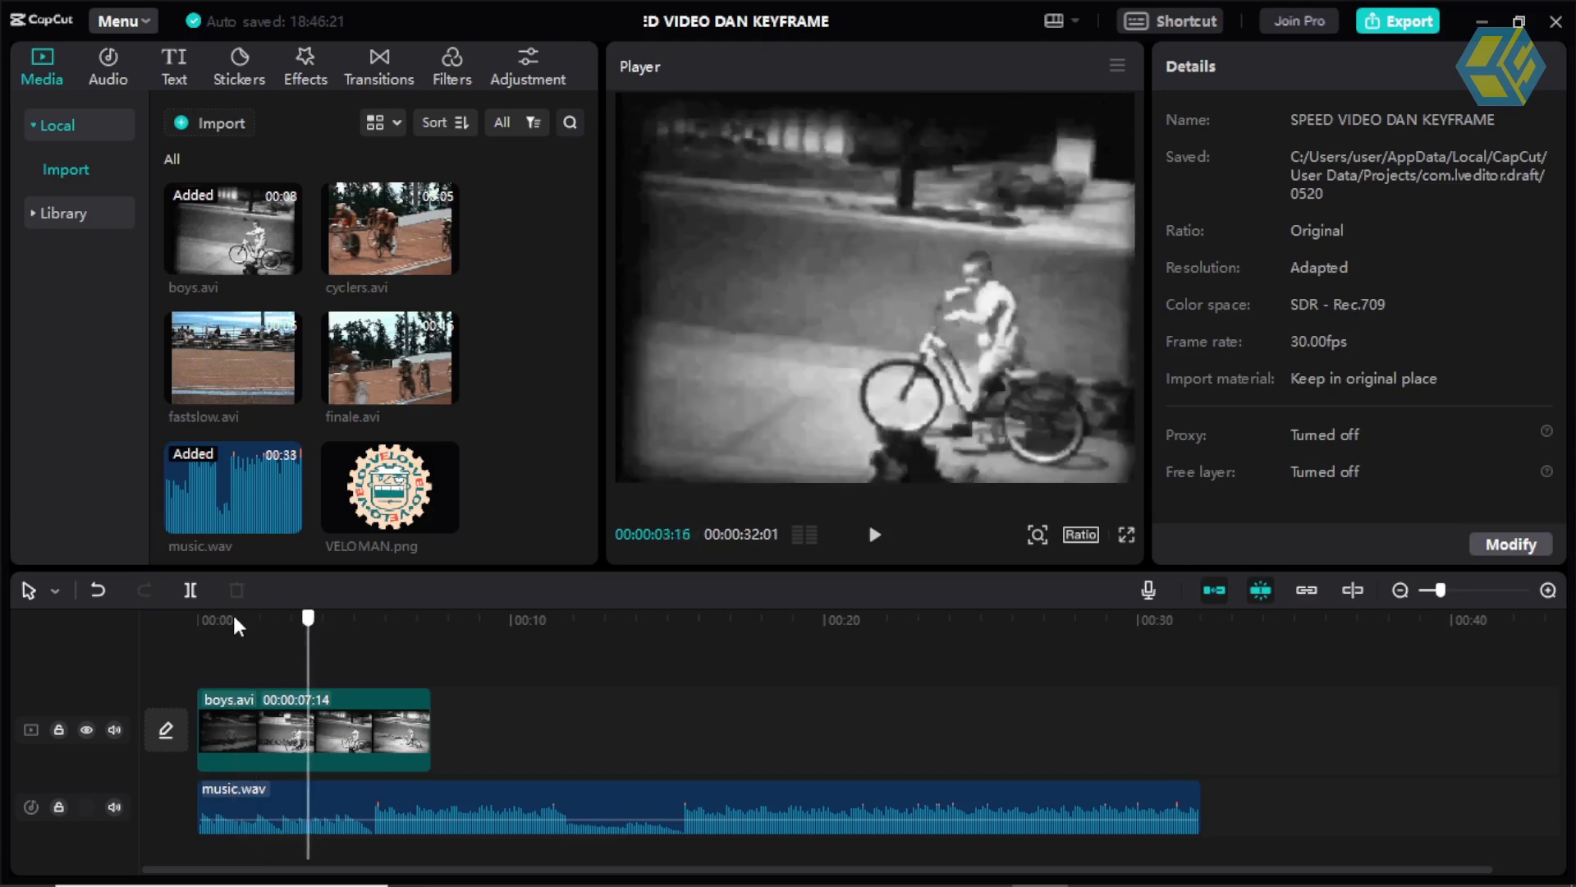
left_click(294, 622)
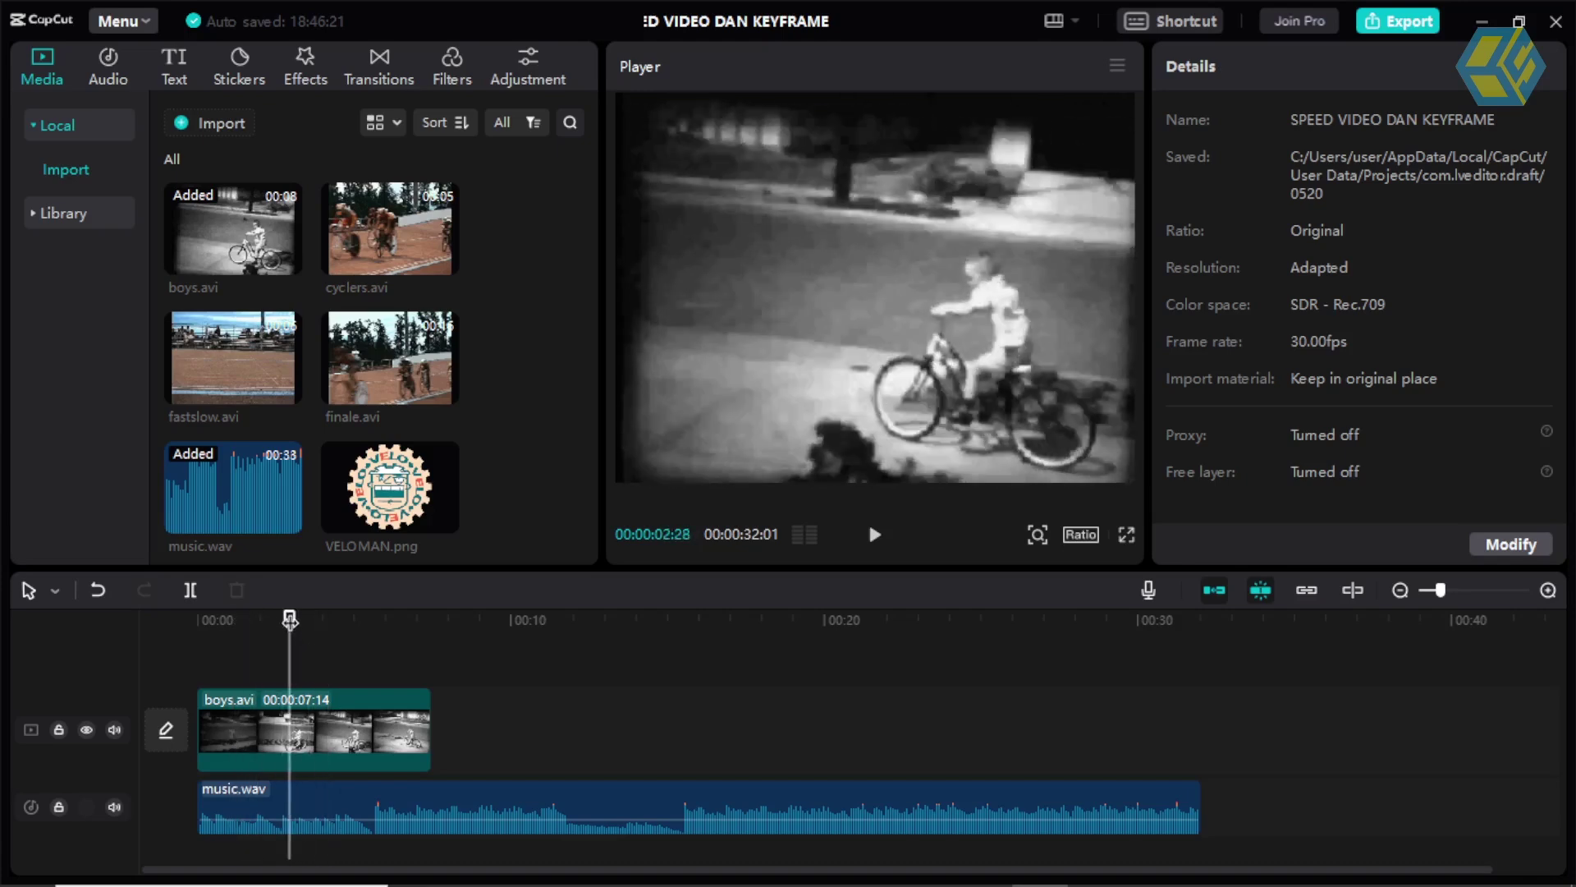
left_click_drag(301, 622, 341, 651)
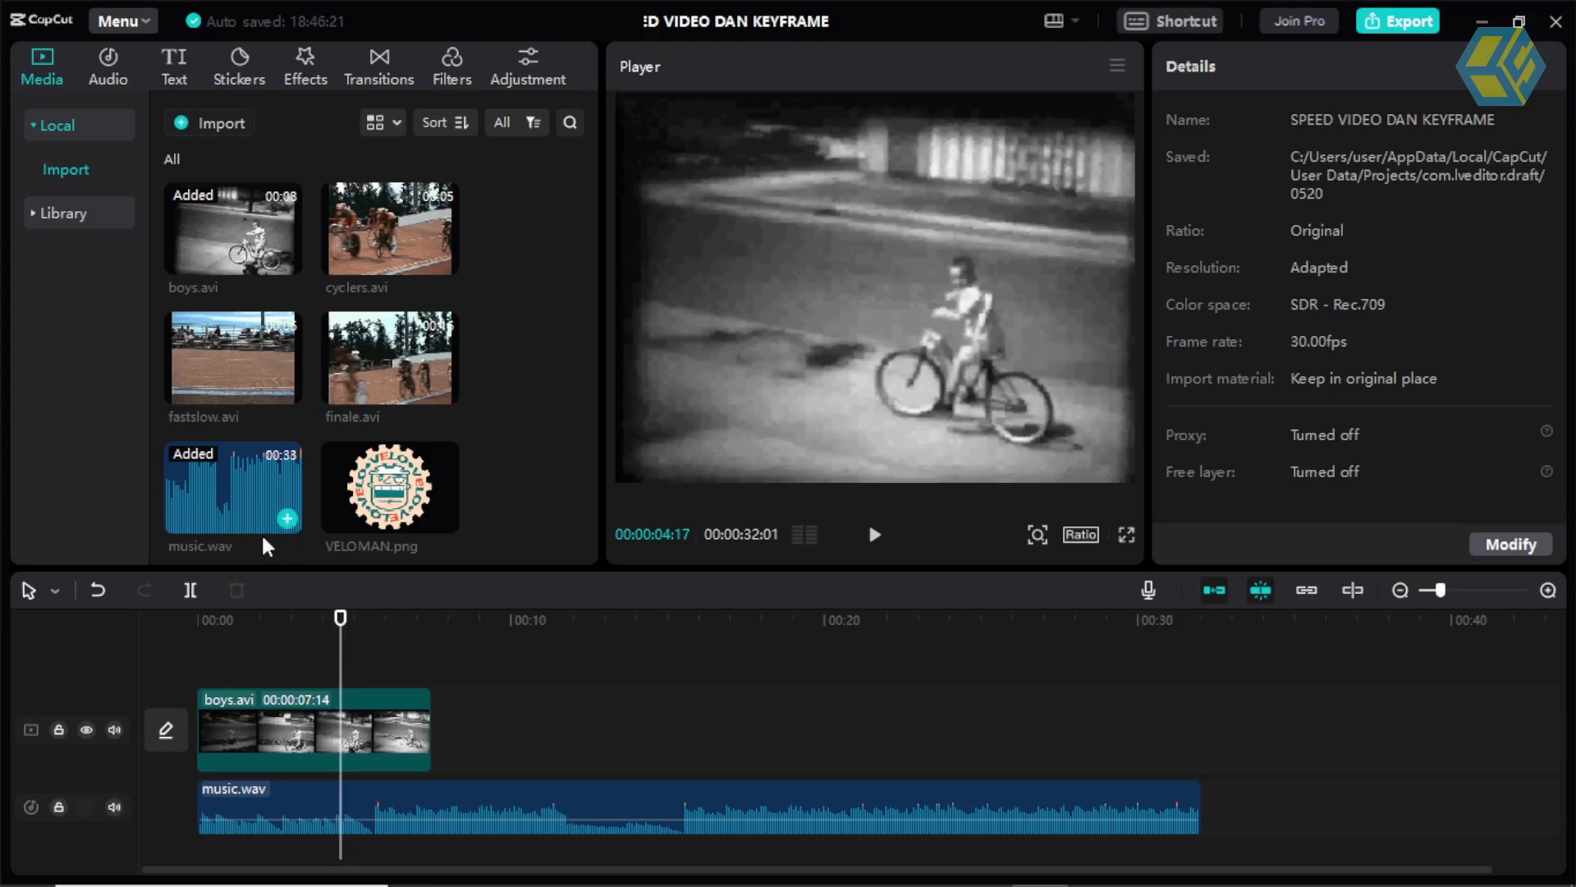
Split boys.avi at 00:00:04:17 and delete the trailing piece.
left_click(191, 598)
left_click(491, 686)
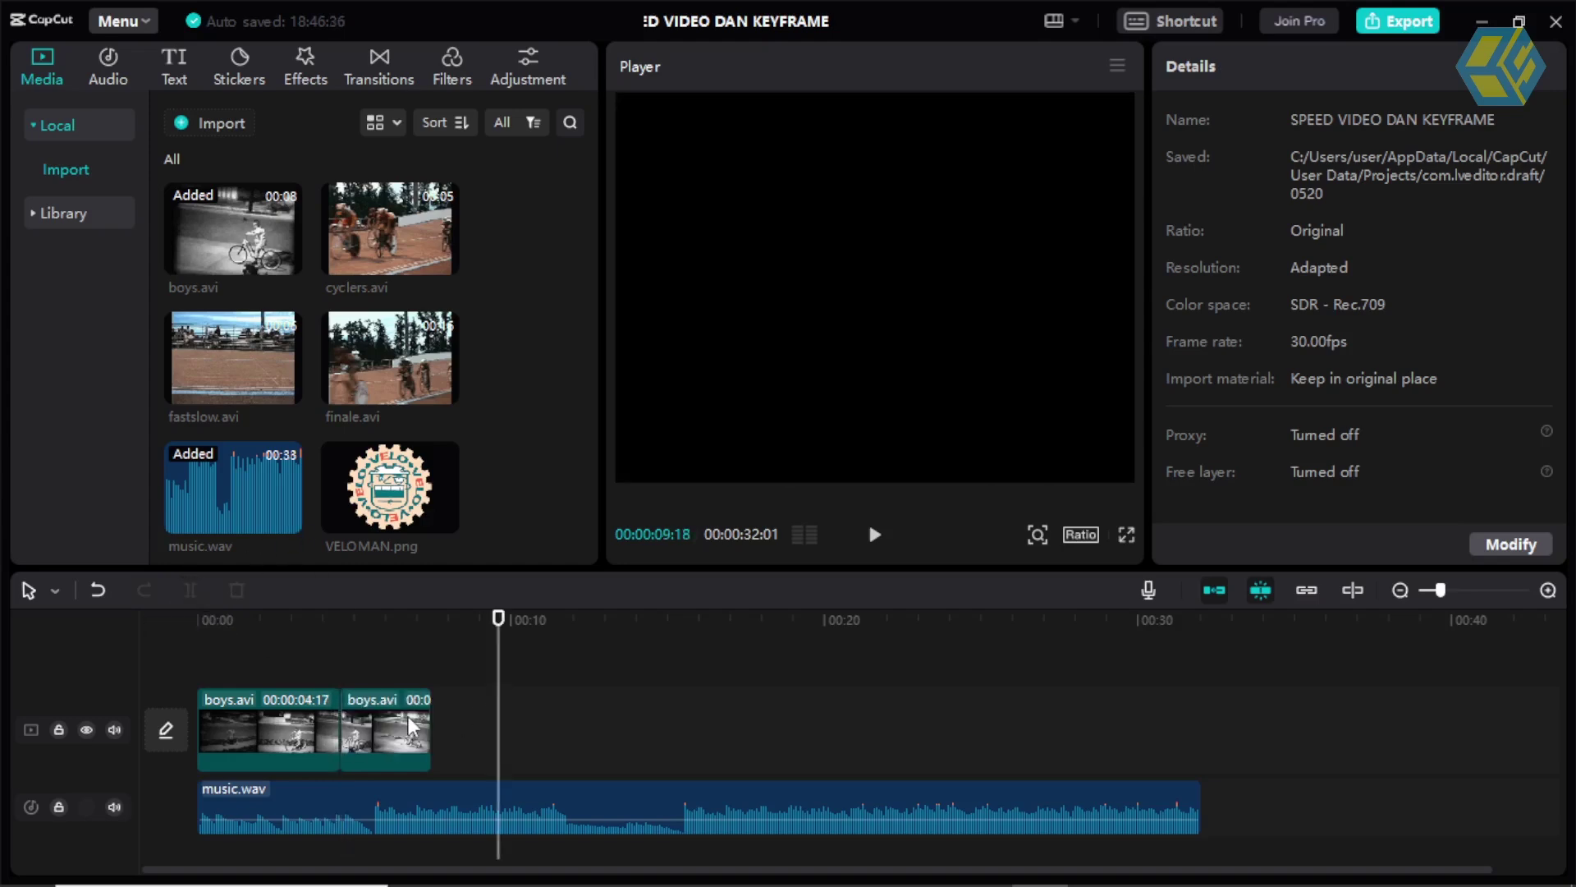
left_click(407, 717)
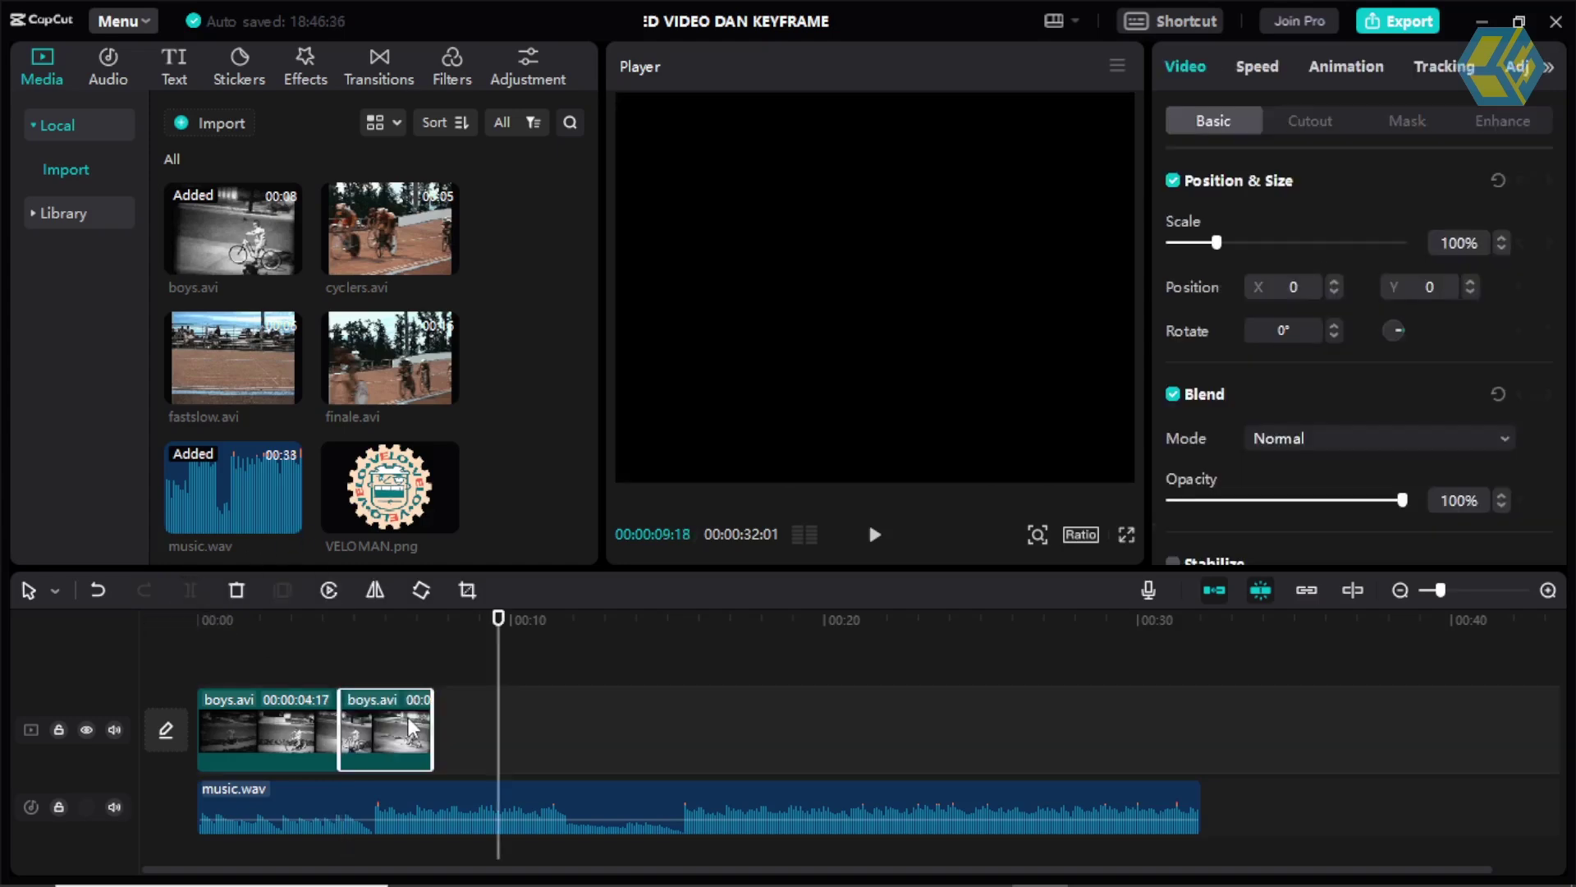
key("Delete")
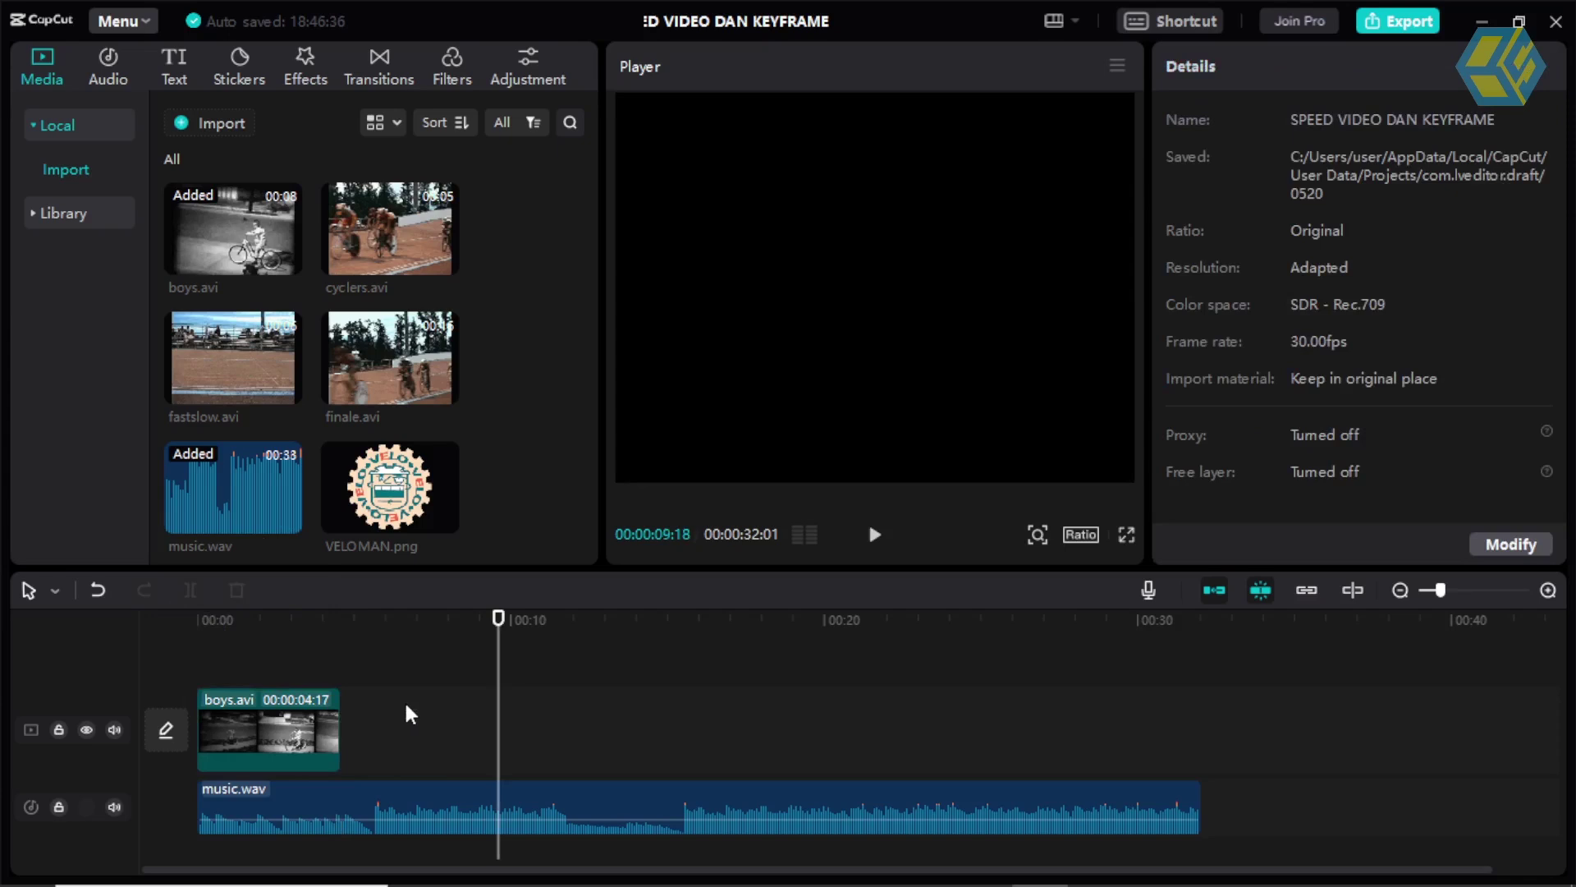
mouse_move(274, 636)
left_mouse_down()
mouse_move(304, 648)
mouse_move(286, 645)
left_mouse_up()
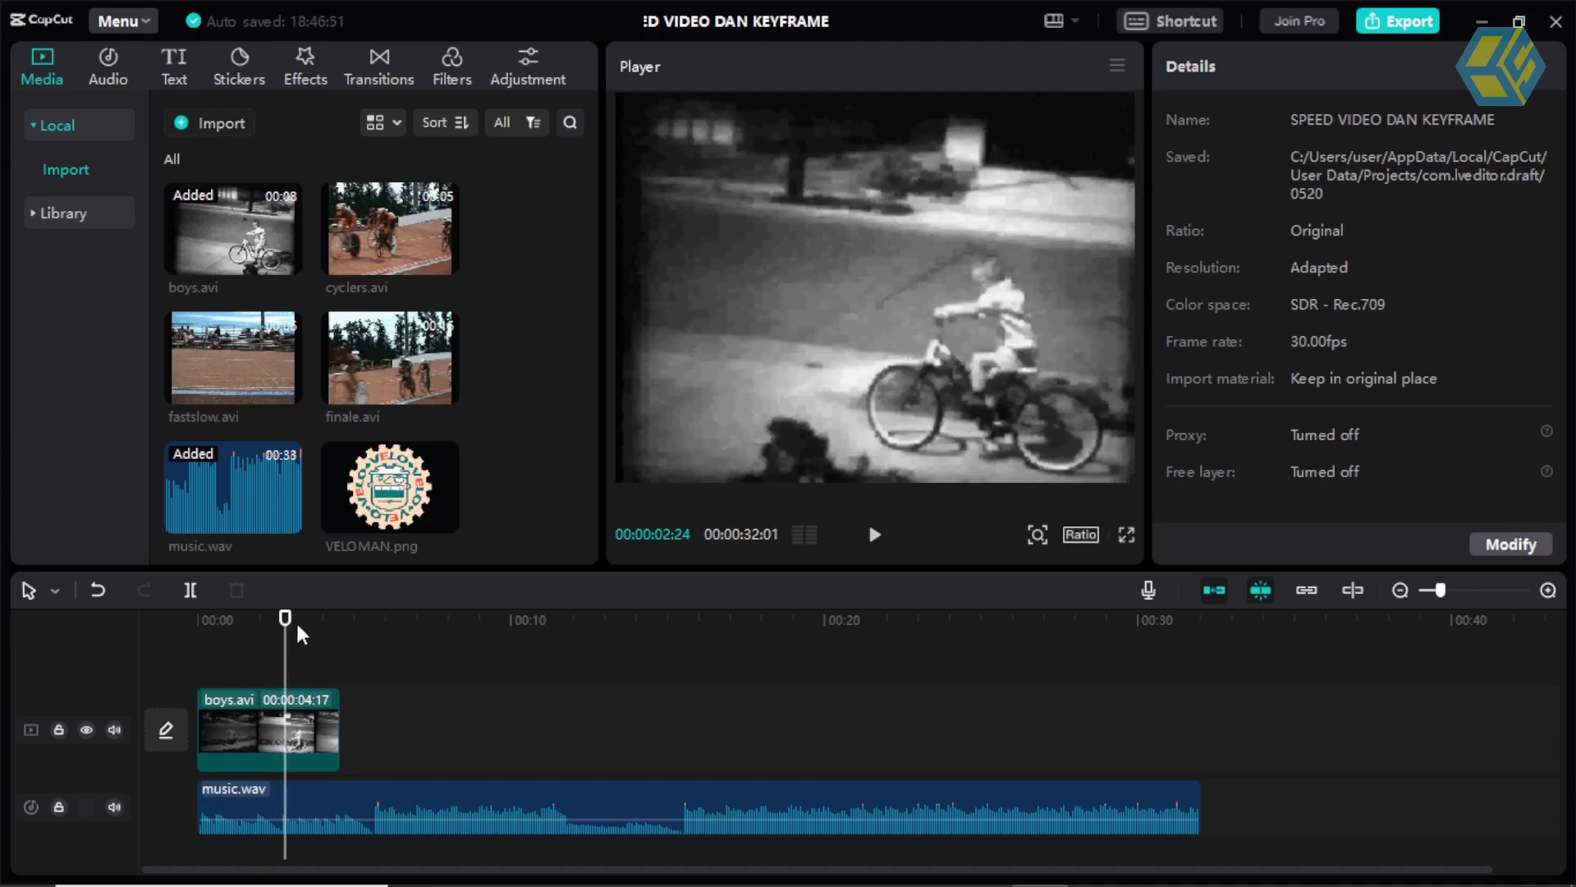
mouse_move(304, 636)
left_mouse_down()
mouse_move(251, 635)
mouse_move(339, 661)
left_mouse_up()
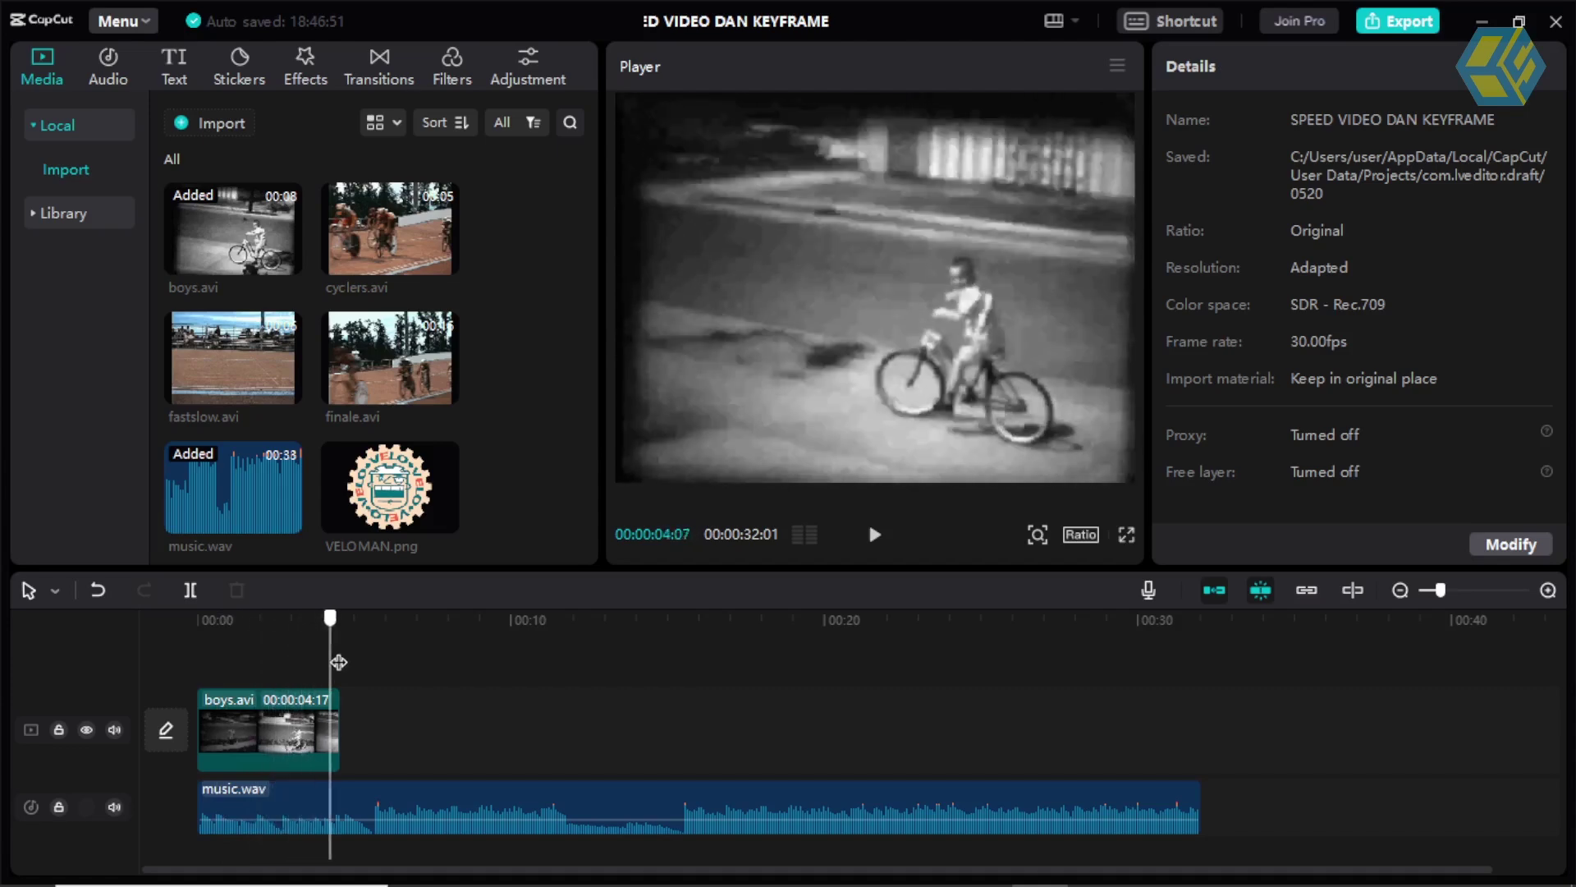
left_click_drag(339, 662, 408, 690)
left_click(304, 722)
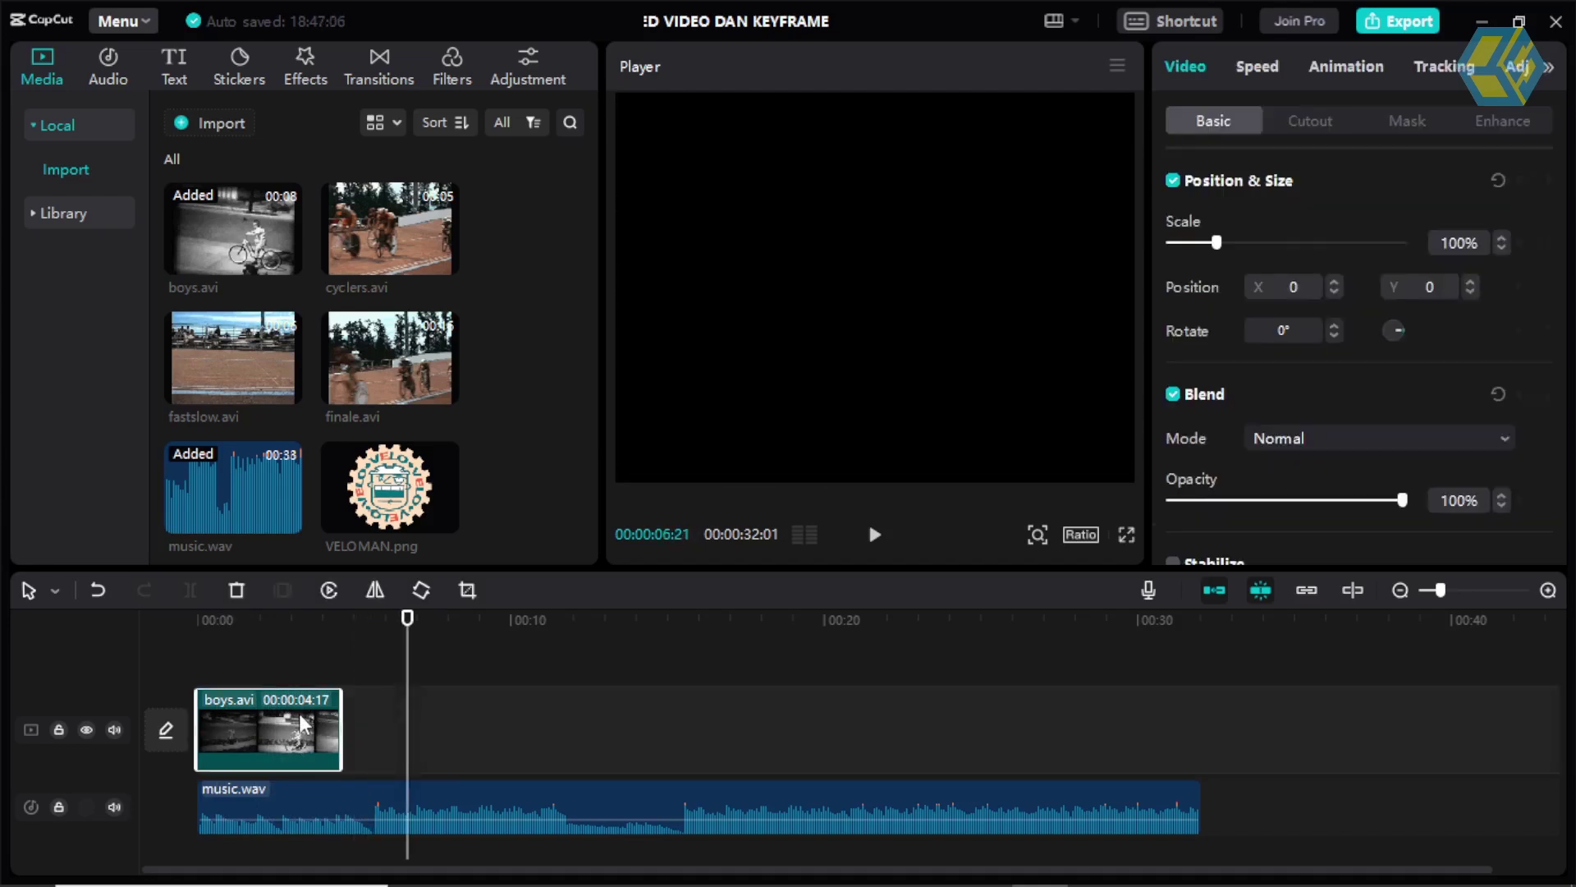
left_click_drag(1441, 590, 1448, 591)
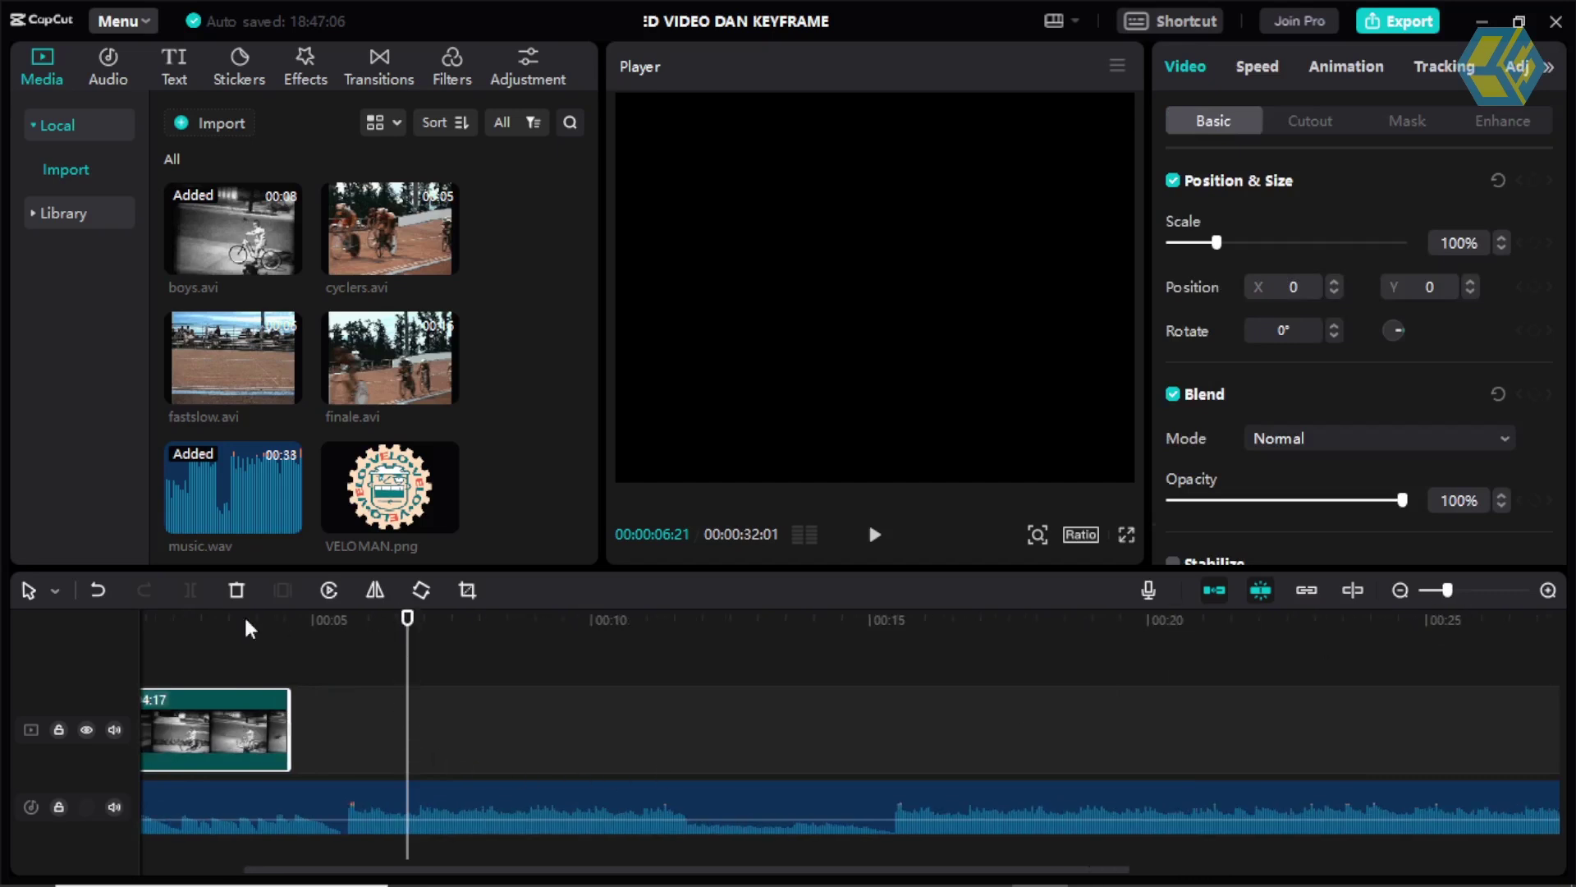
left_click_drag(274, 626, 18, 640)
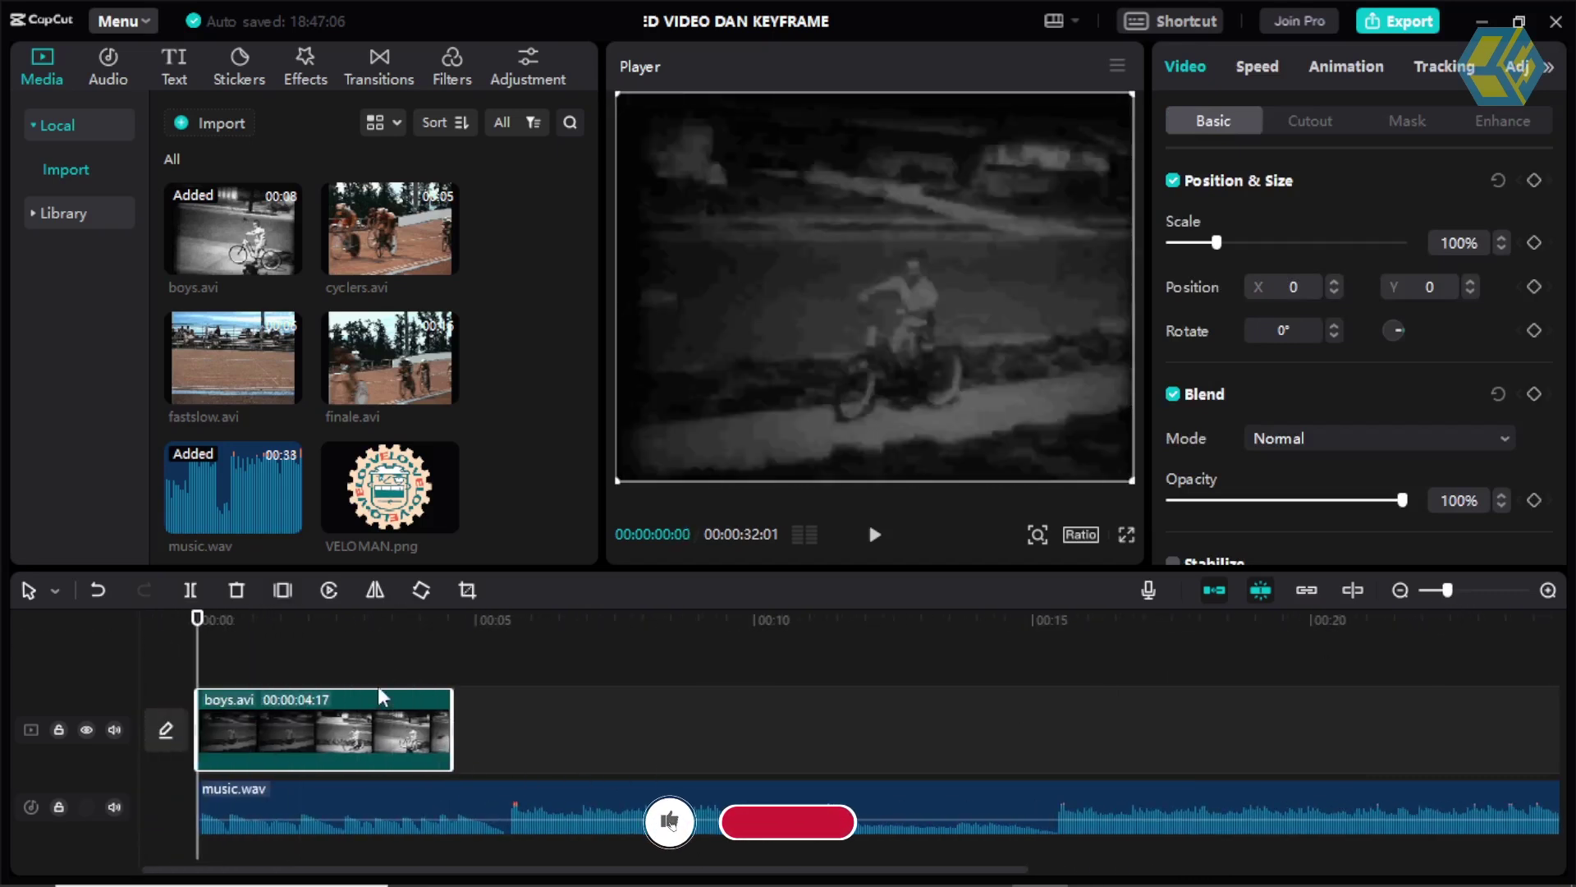
left_click(494, 715)
left_click(384, 720)
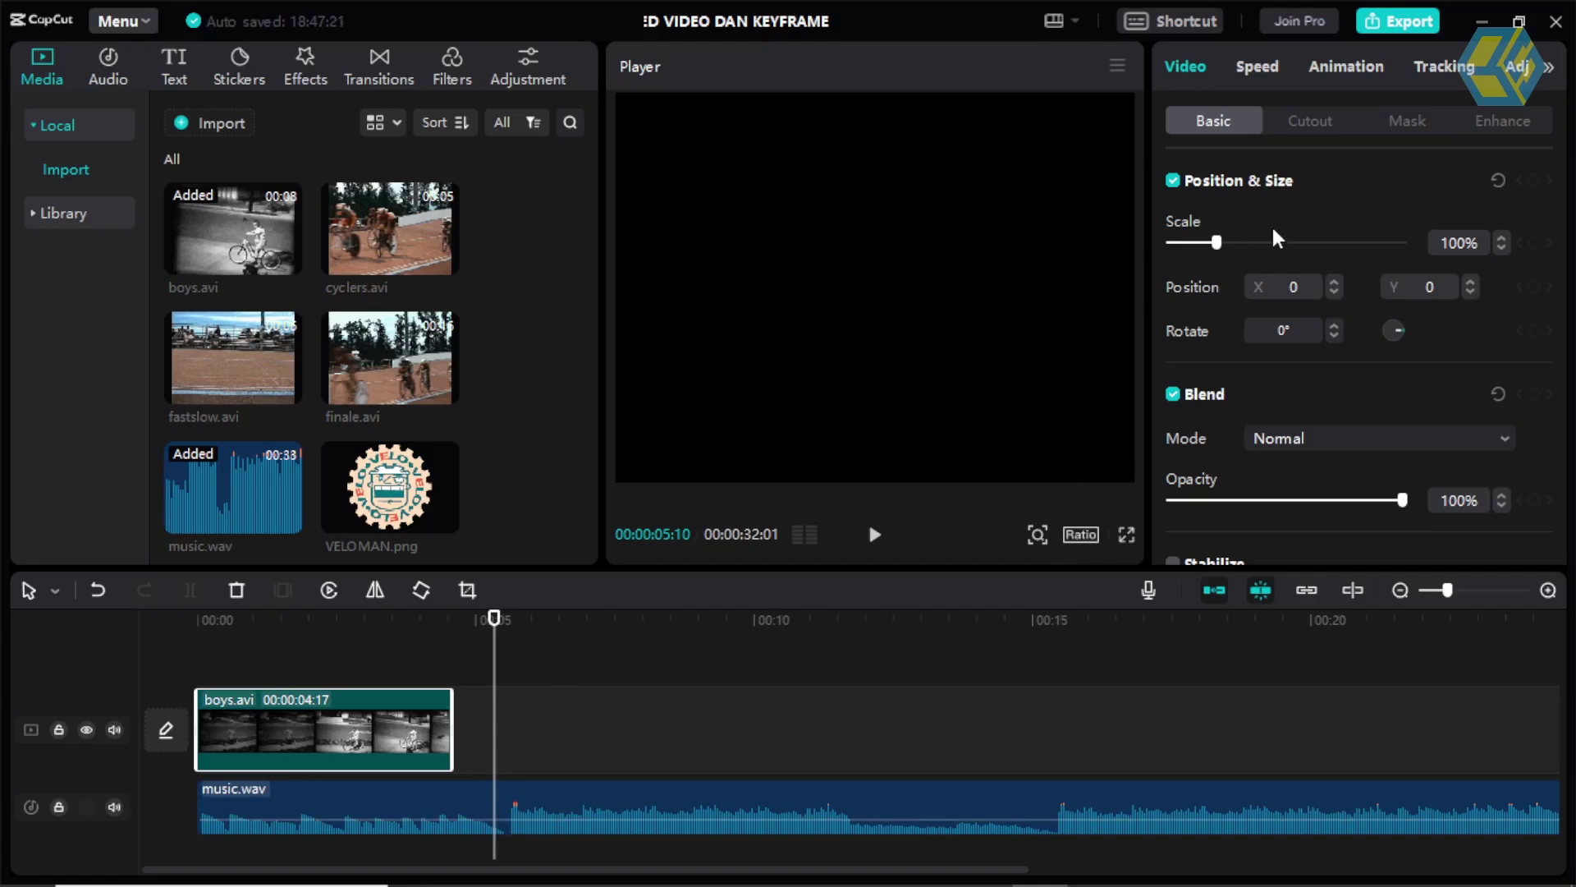
left_click(575, 657)
left_click(387, 724)
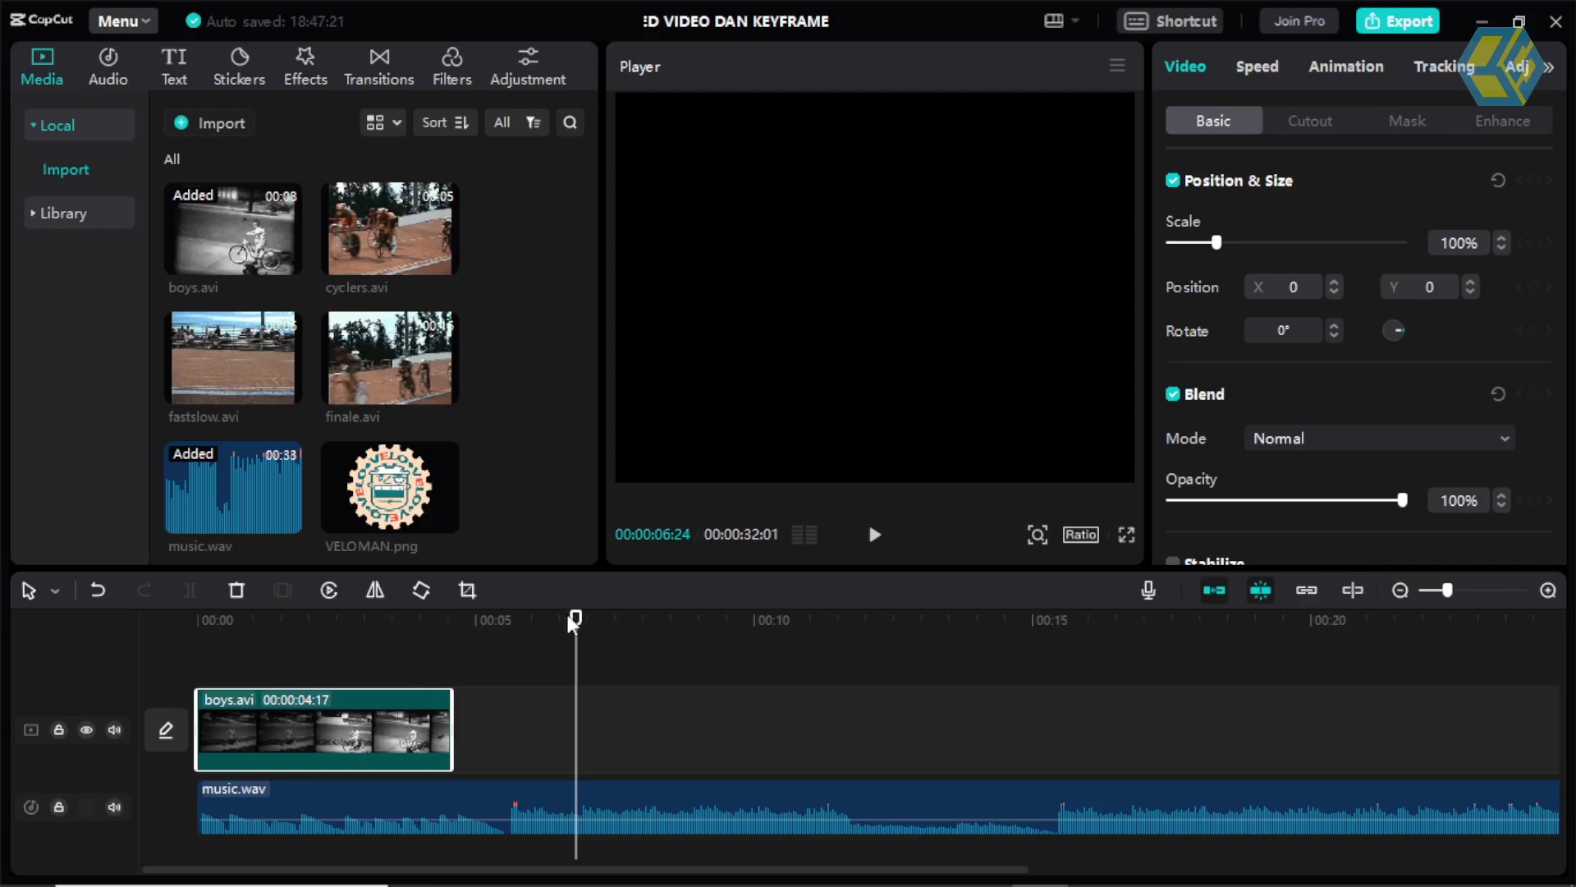
mouse_move(565, 622)
left_mouse_down()
mouse_move(535, 619)
mouse_move(624, 619)
left_mouse_up()
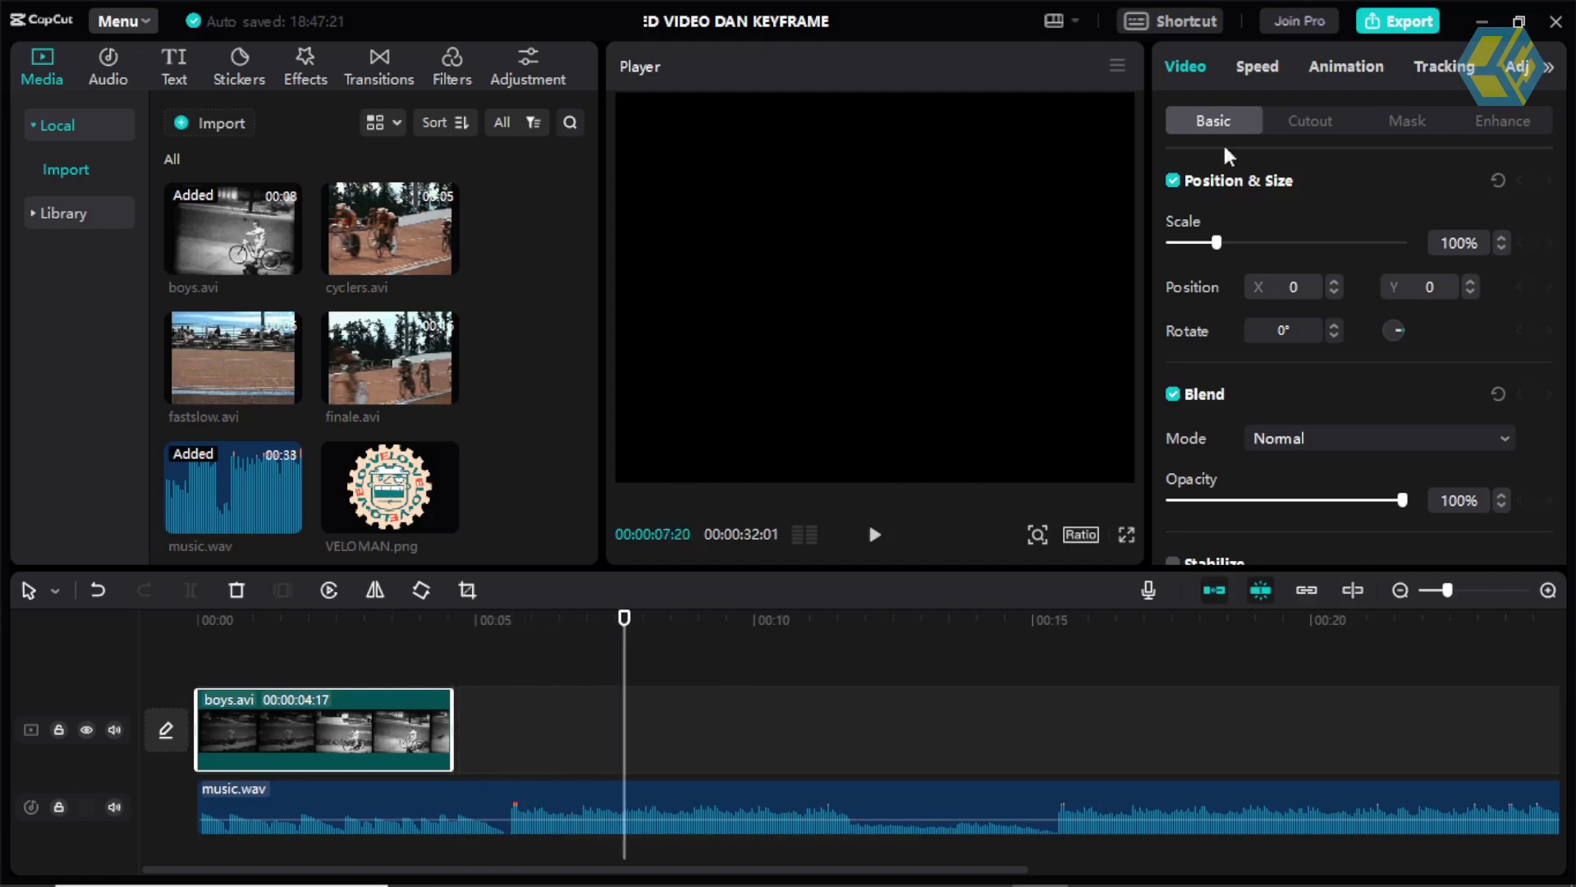
left_click(1264, 66)
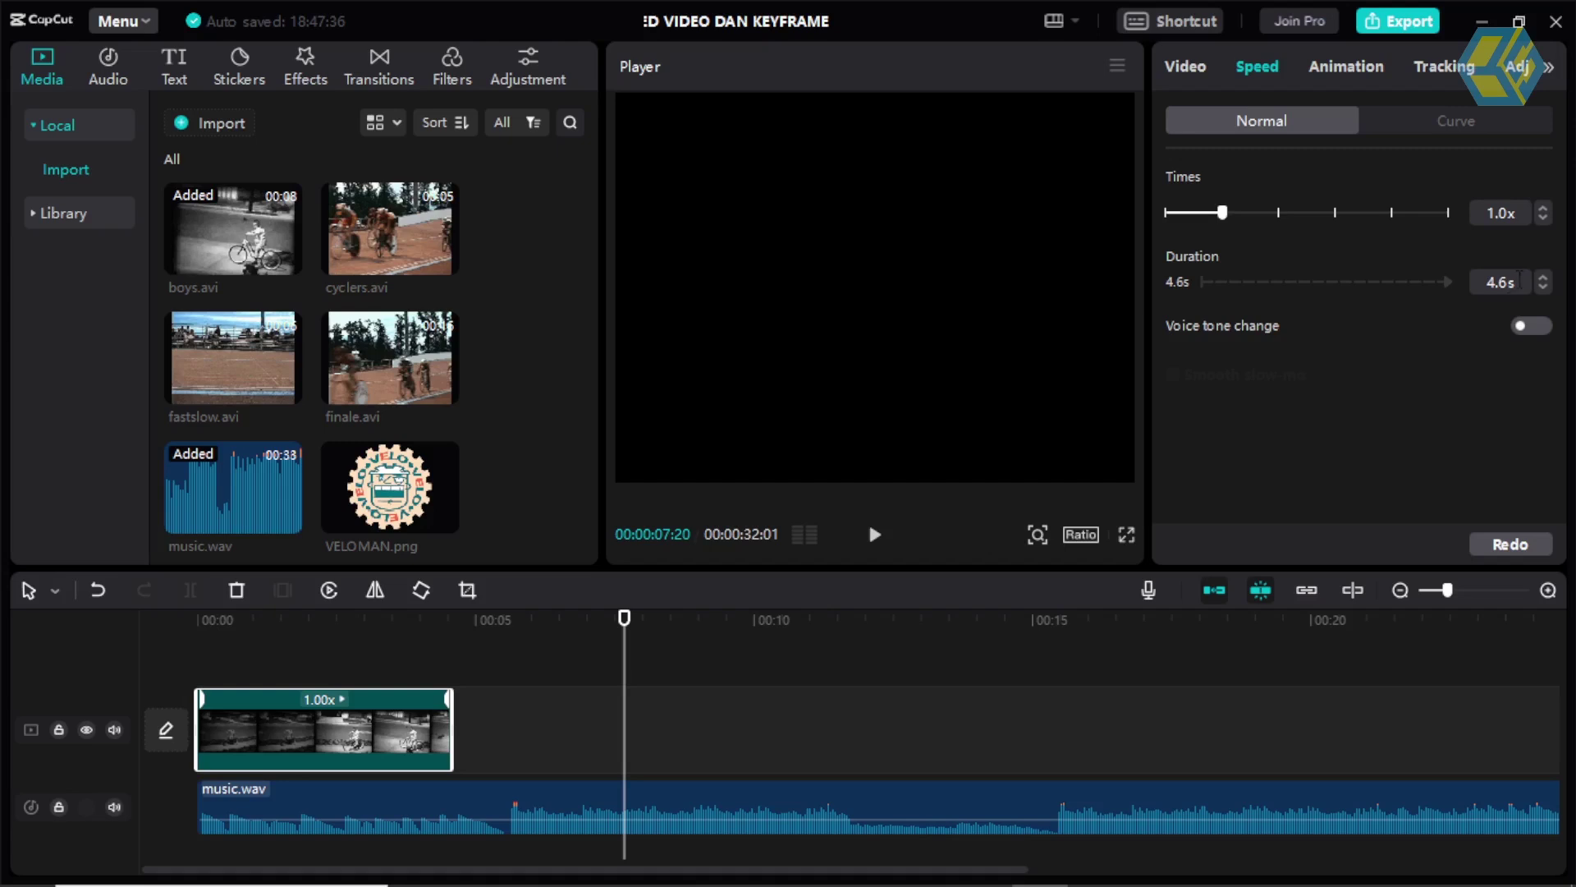
Raise boys.avi's Speed duration from 4.6 s in steps up to about 5.3 s.
left_click_drag(1511, 281, 1468, 289)
key("Up")
key("Up")
key("Up")
key("Up")
key("Up")
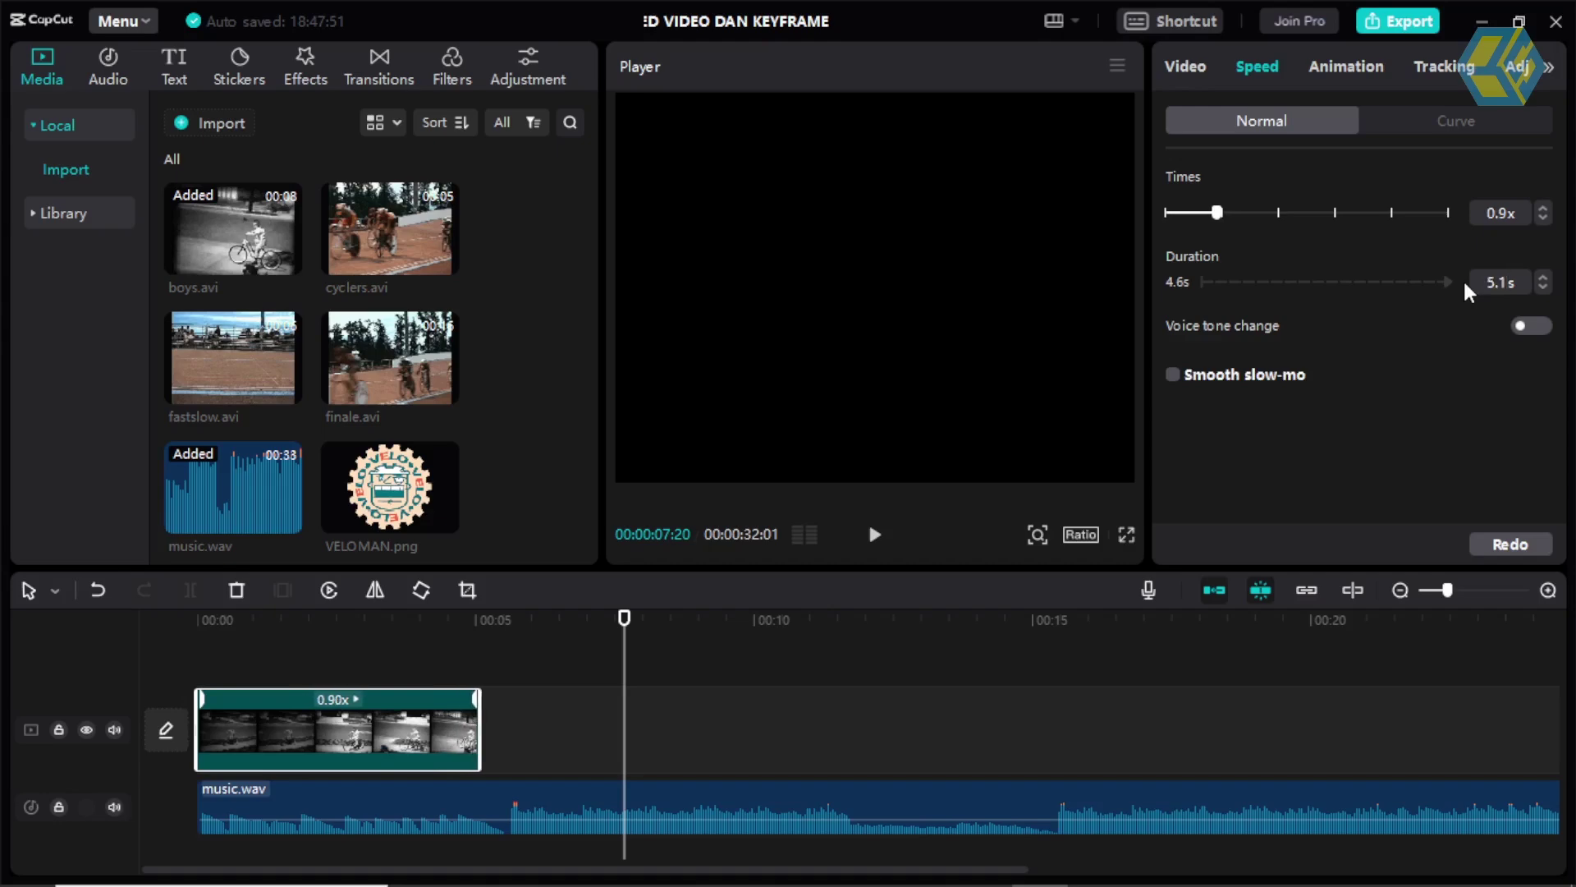
key("Up")
key("Up")
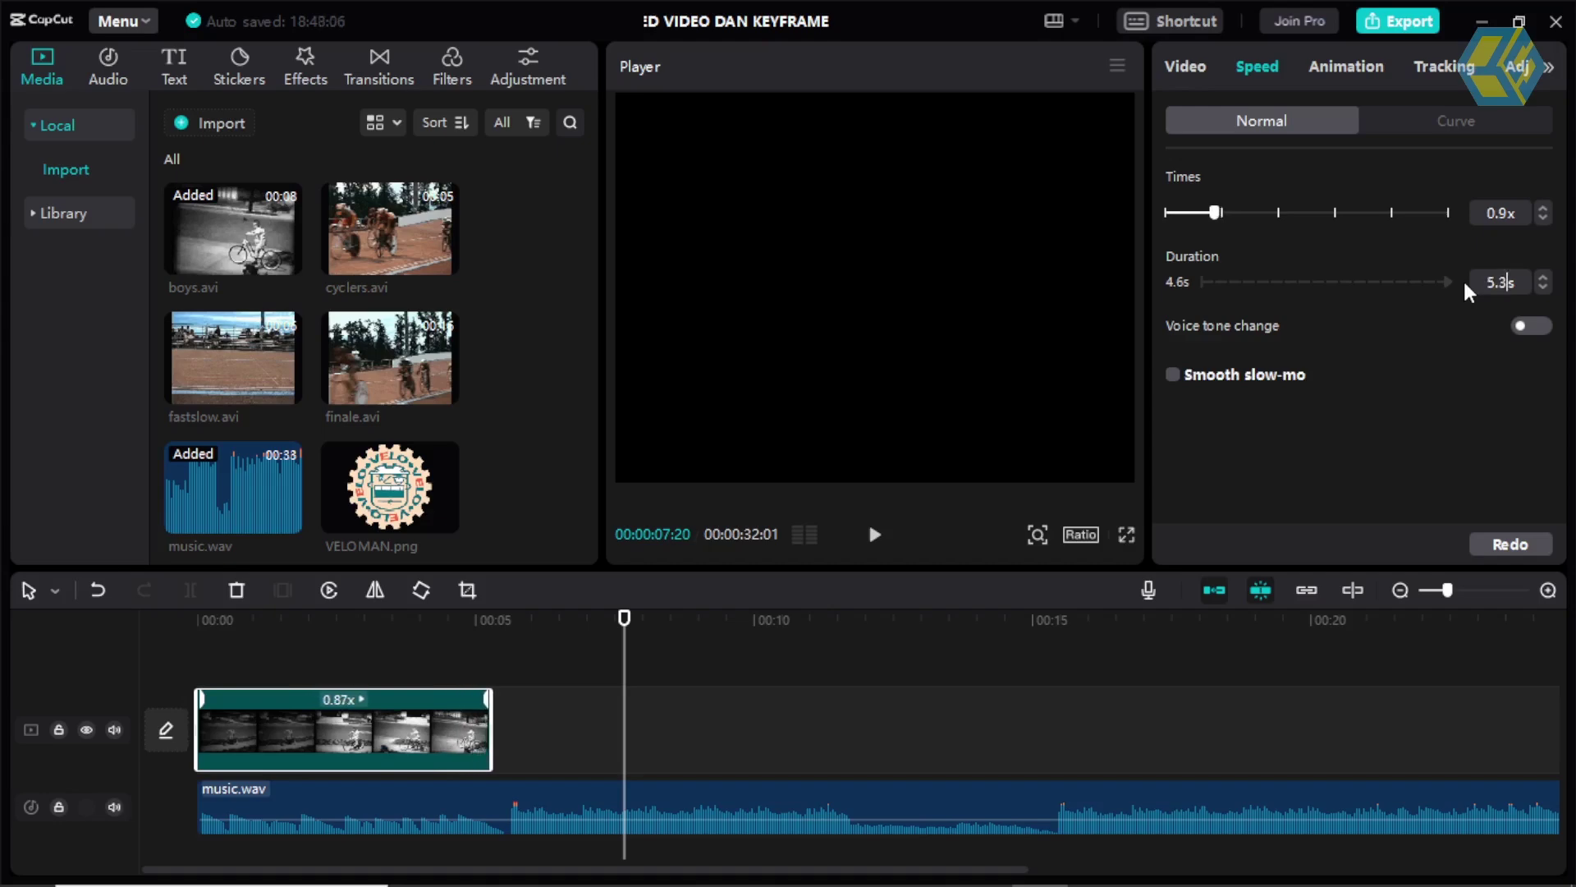
key("Up")
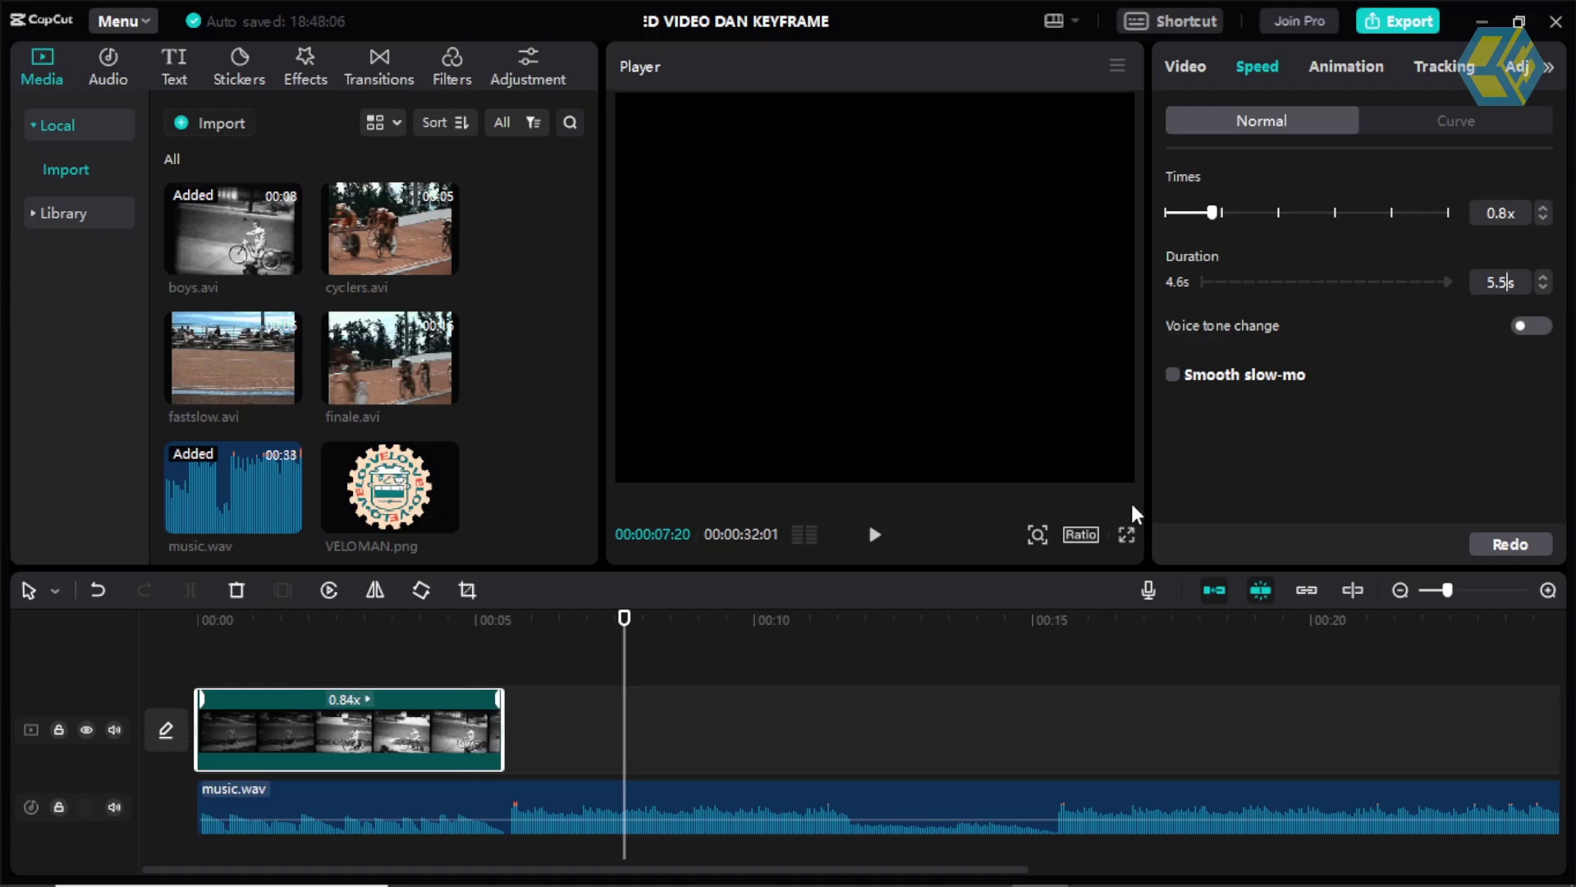
Scrub through the slowed boys.avi clip and zoom in on its end.
left_click(269, 637)
left_click_drag(268, 637, 514, 658)
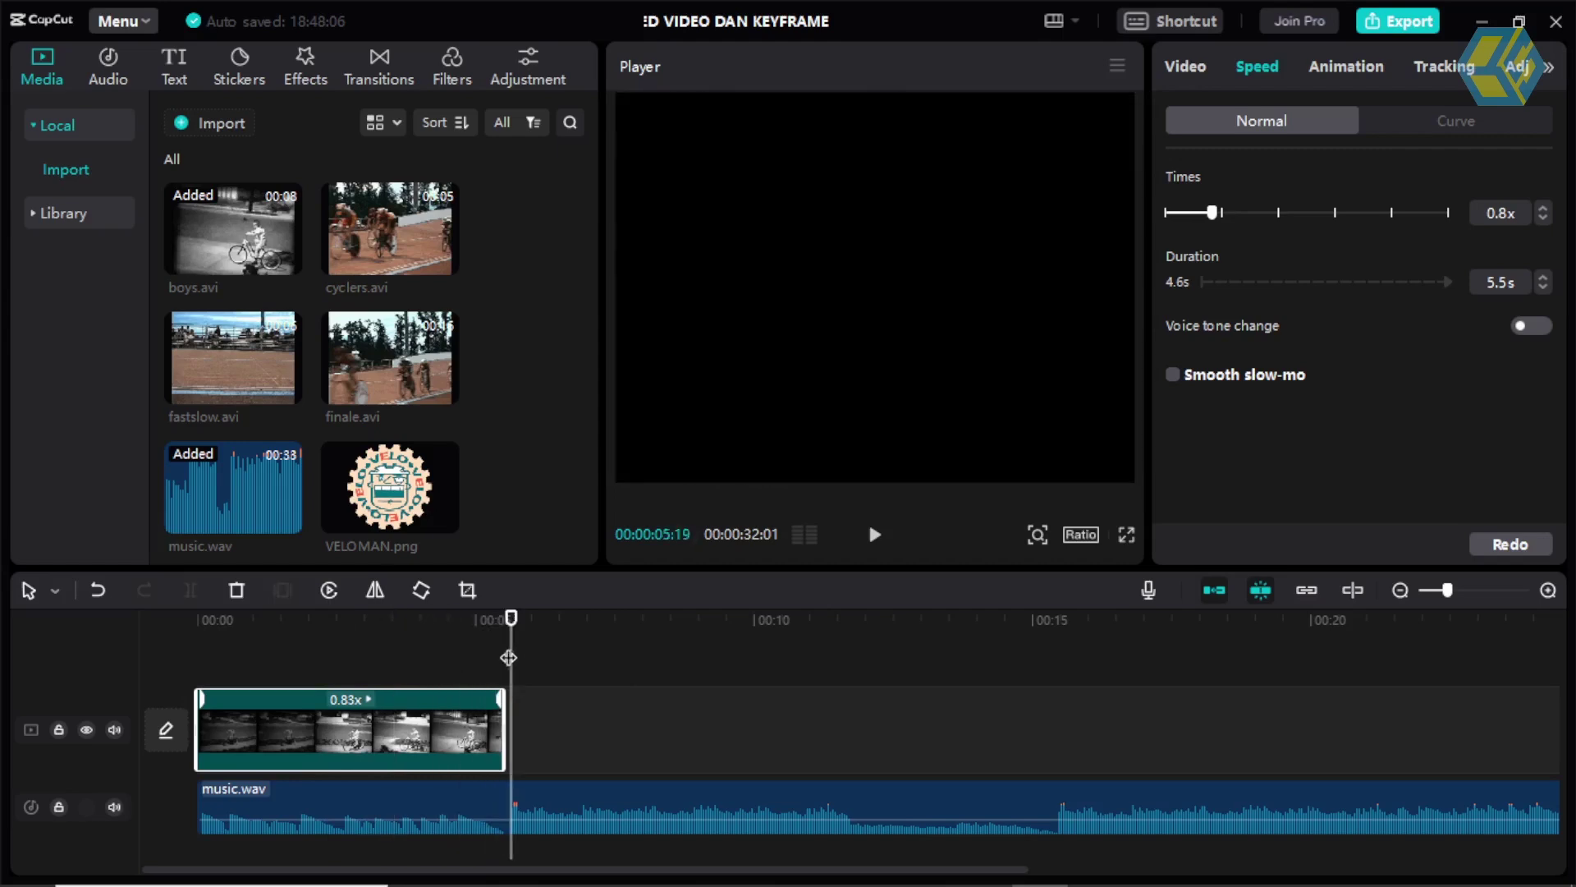
right_click(513, 654)
left_click(1072, 699)
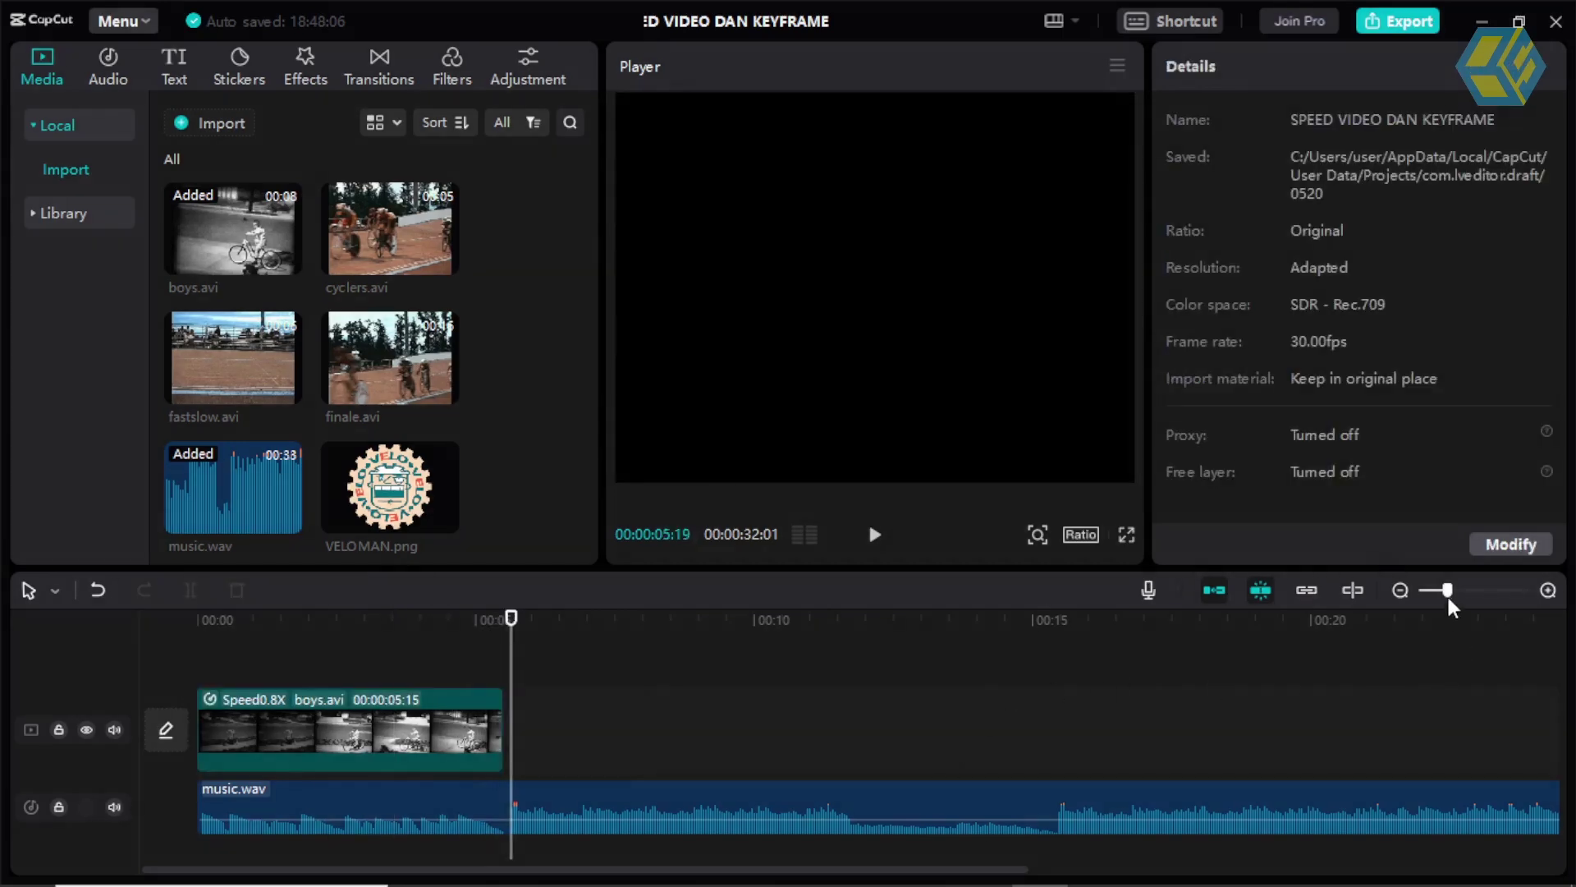
left_click_drag(1448, 596, 1467, 593)
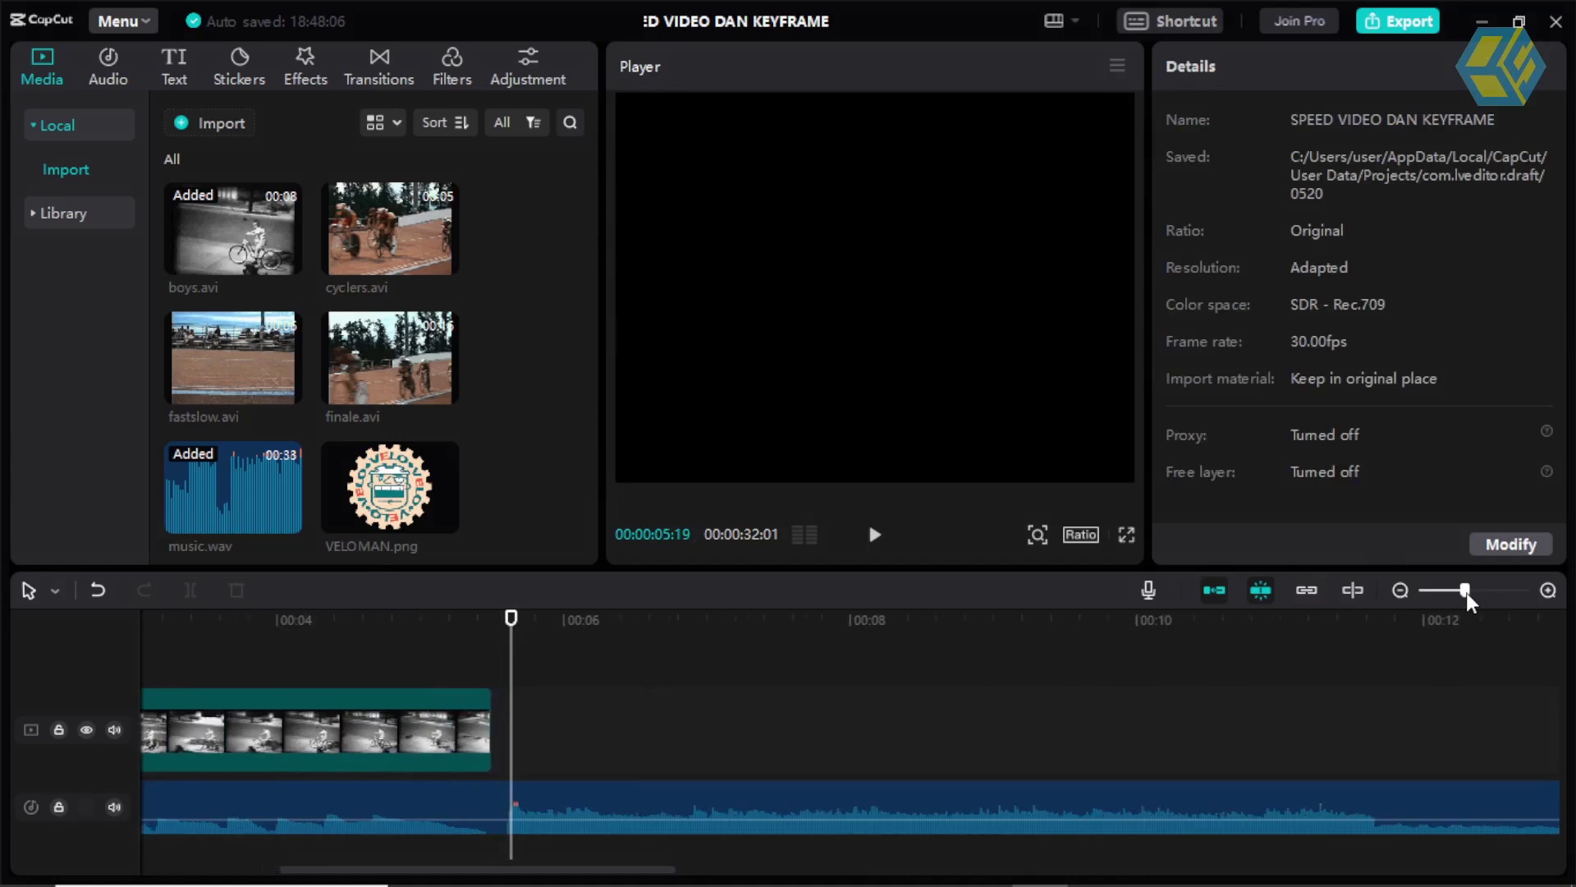
Set boys.avi's duration to exactly 5.6 s (about 0.8x) and zoom back out.
left_click(463, 712)
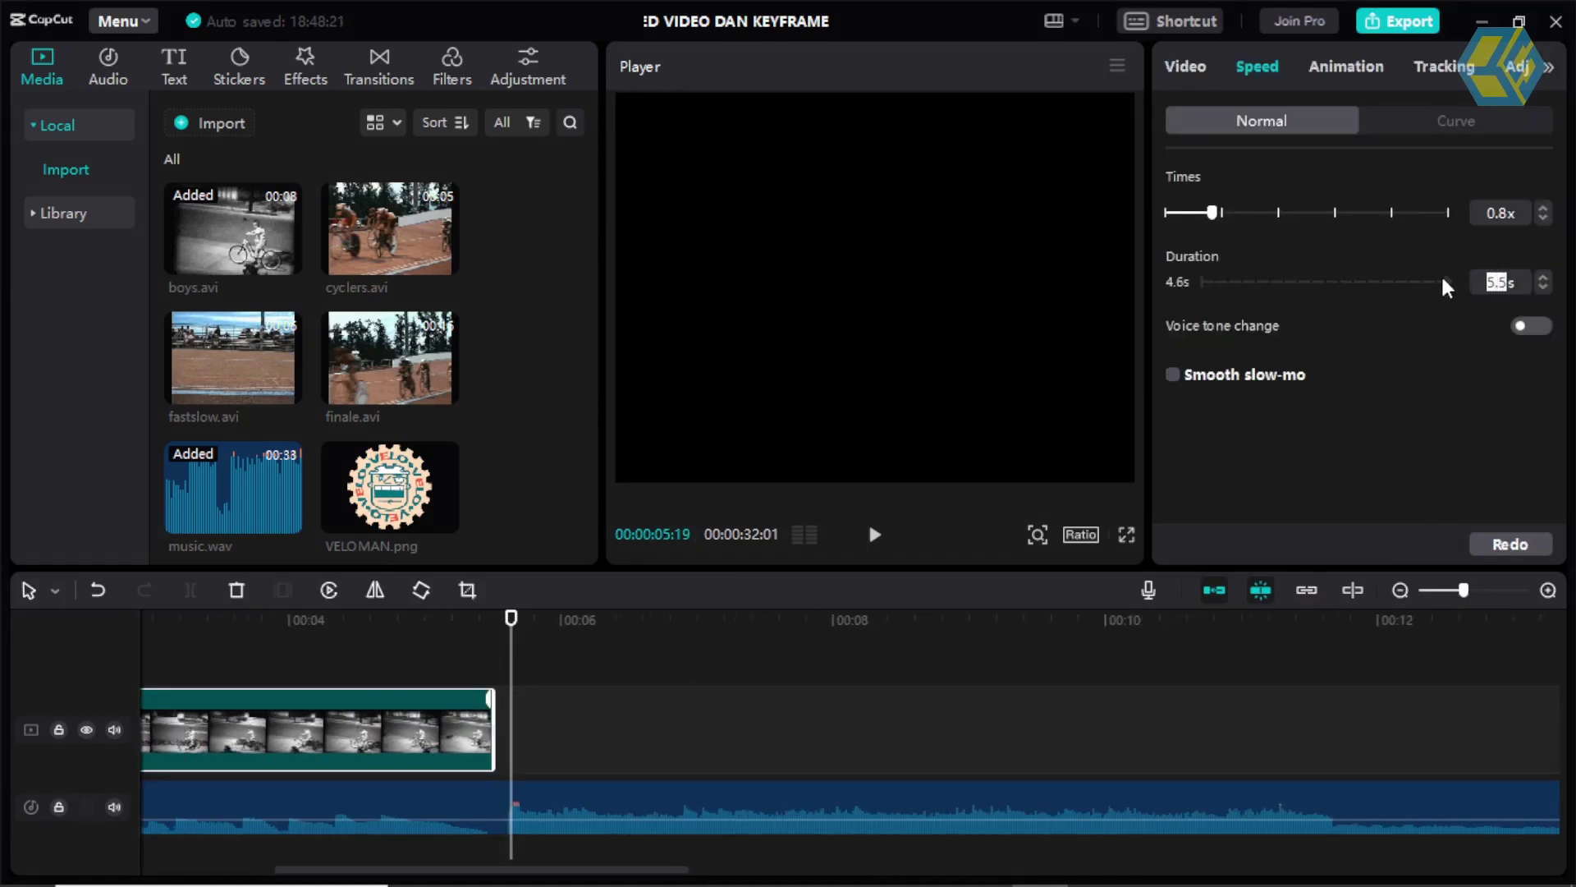
type("5.6")
key("Return")
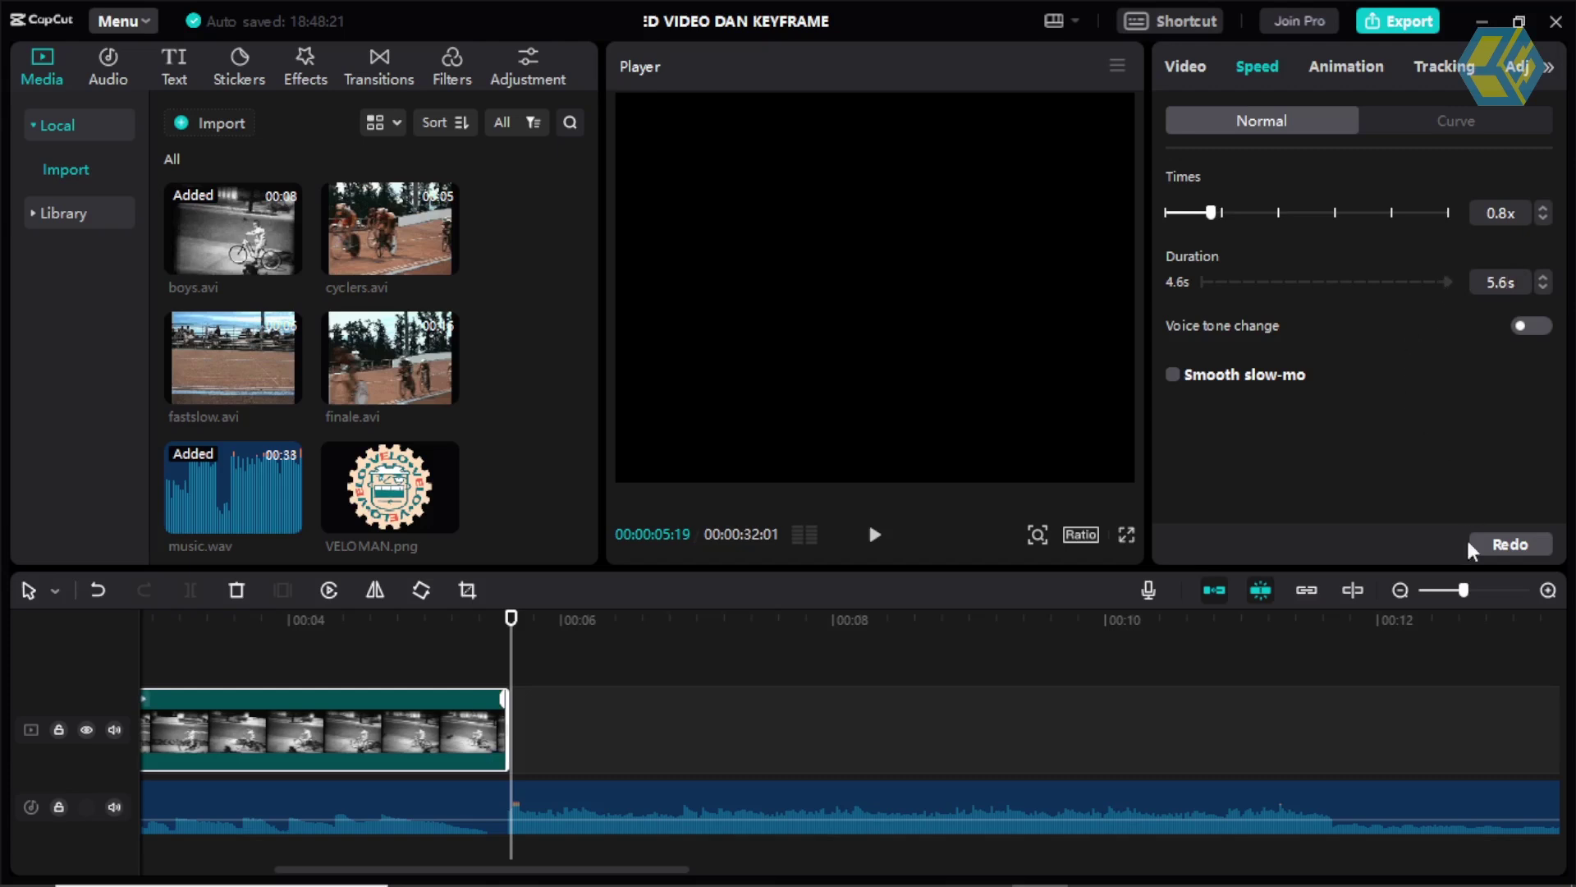
left_click_drag(1463, 591, 1440, 590)
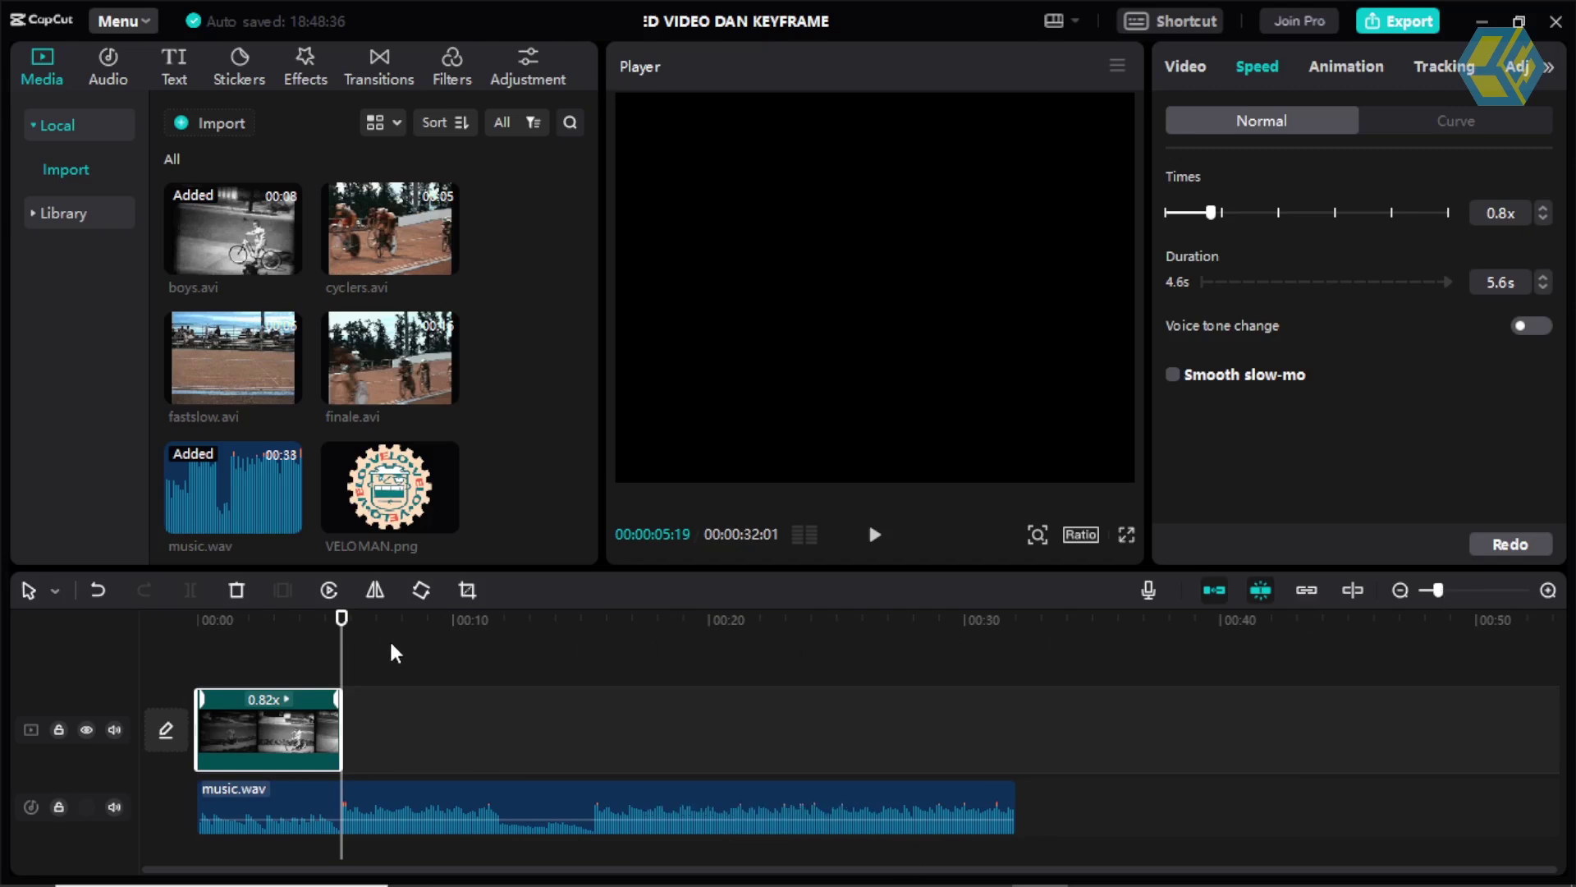
left_click(374, 241)
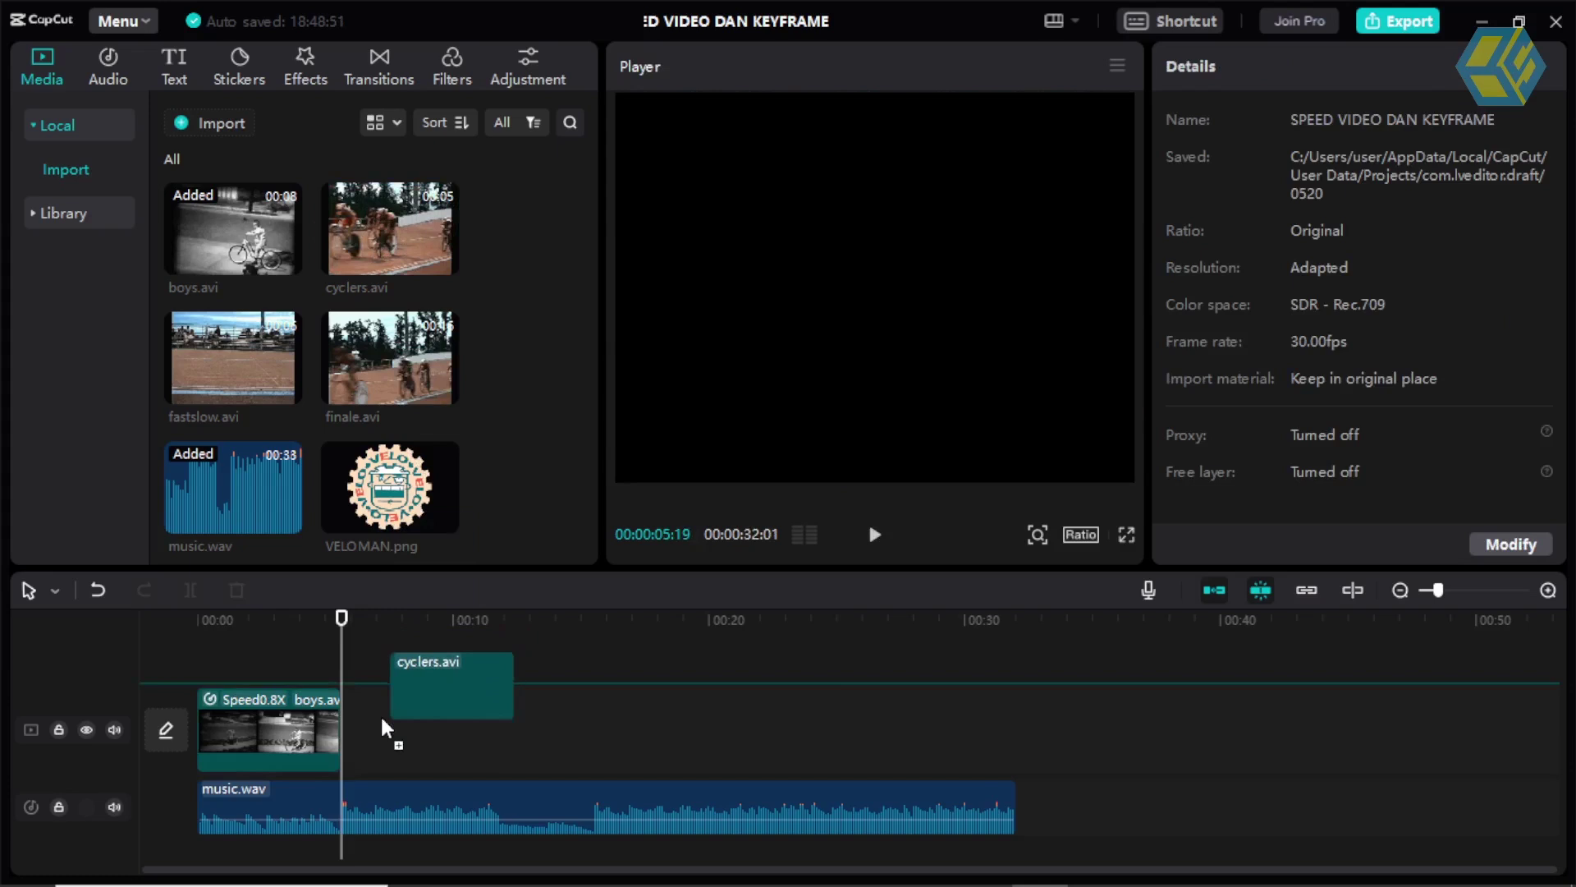
Place cyclers.avi after boys.avi and lengthen its duration to 5.6 s, then 5.8 s.
left_click_drag(375, 242, 358, 725)
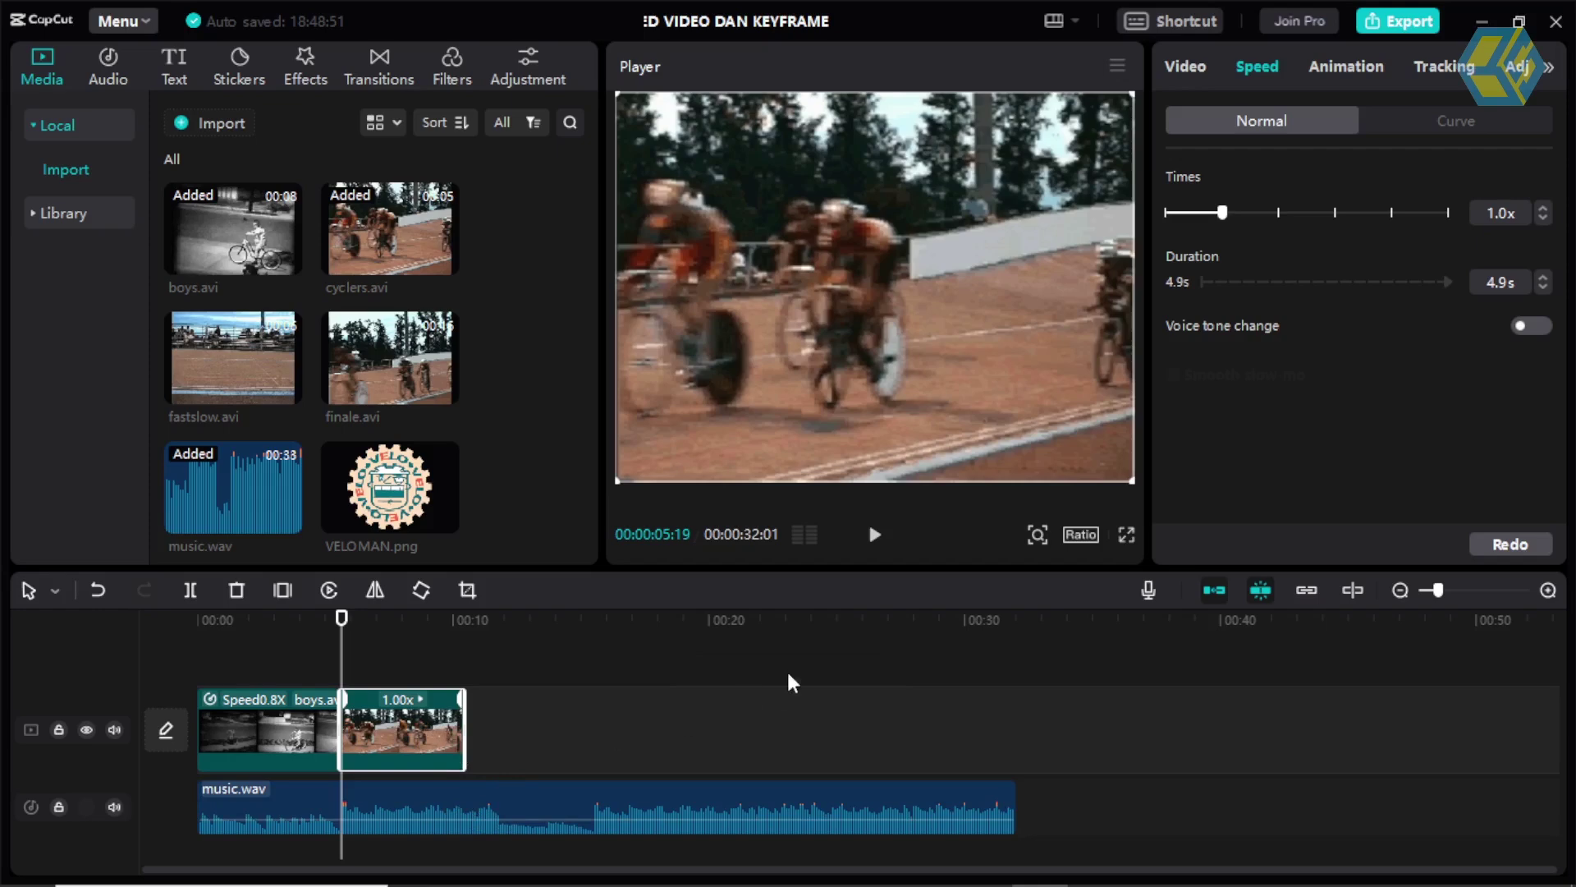
left_click(1507, 282)
type("5.6")
key("Return")
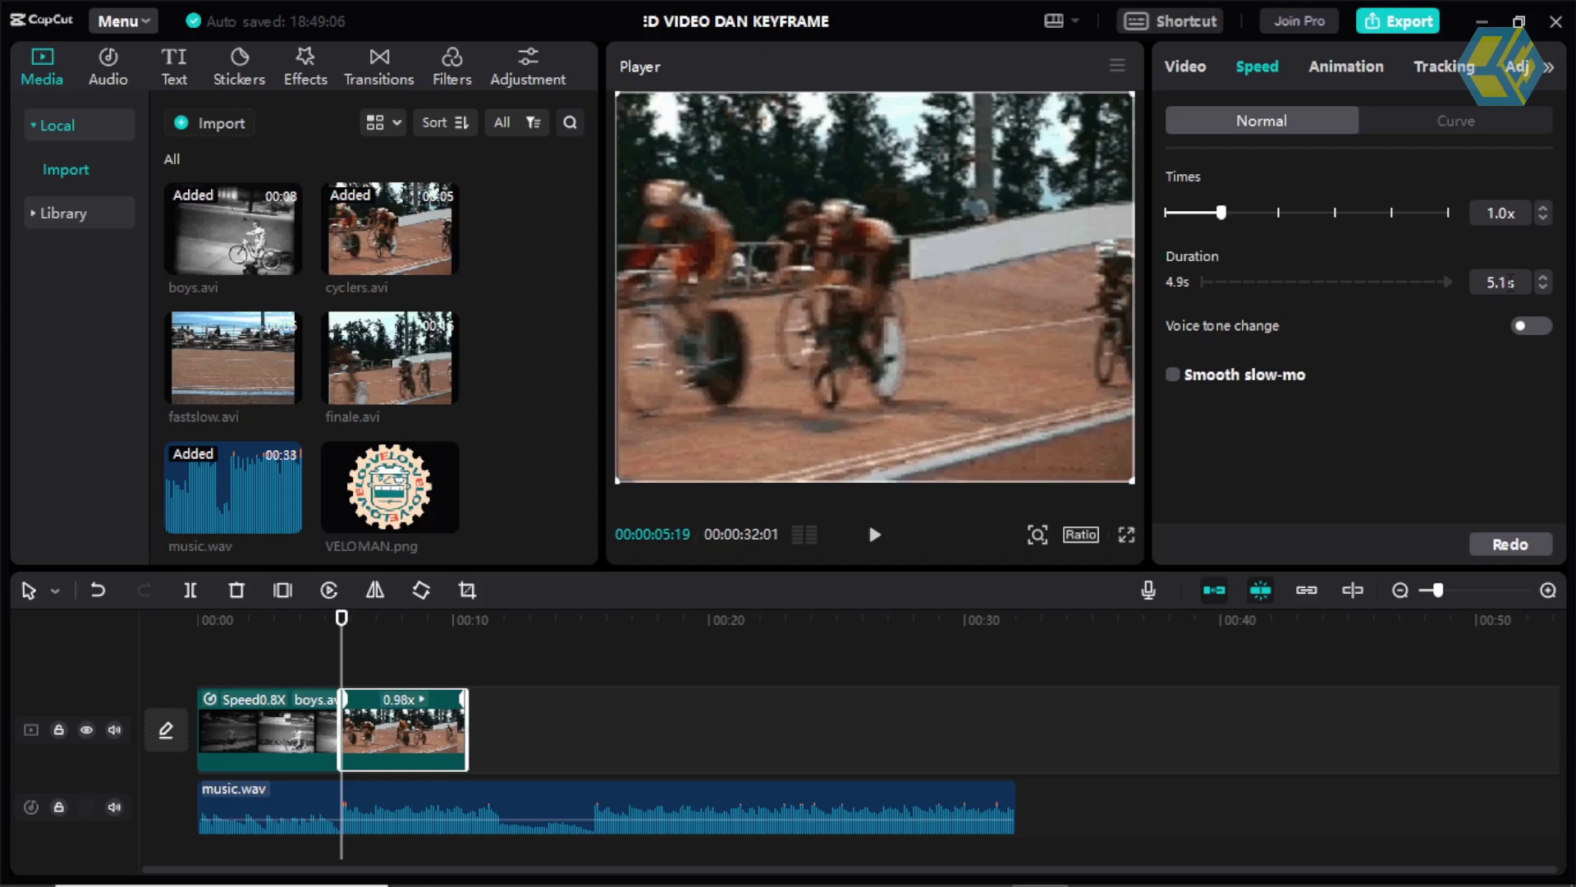
key("Up")
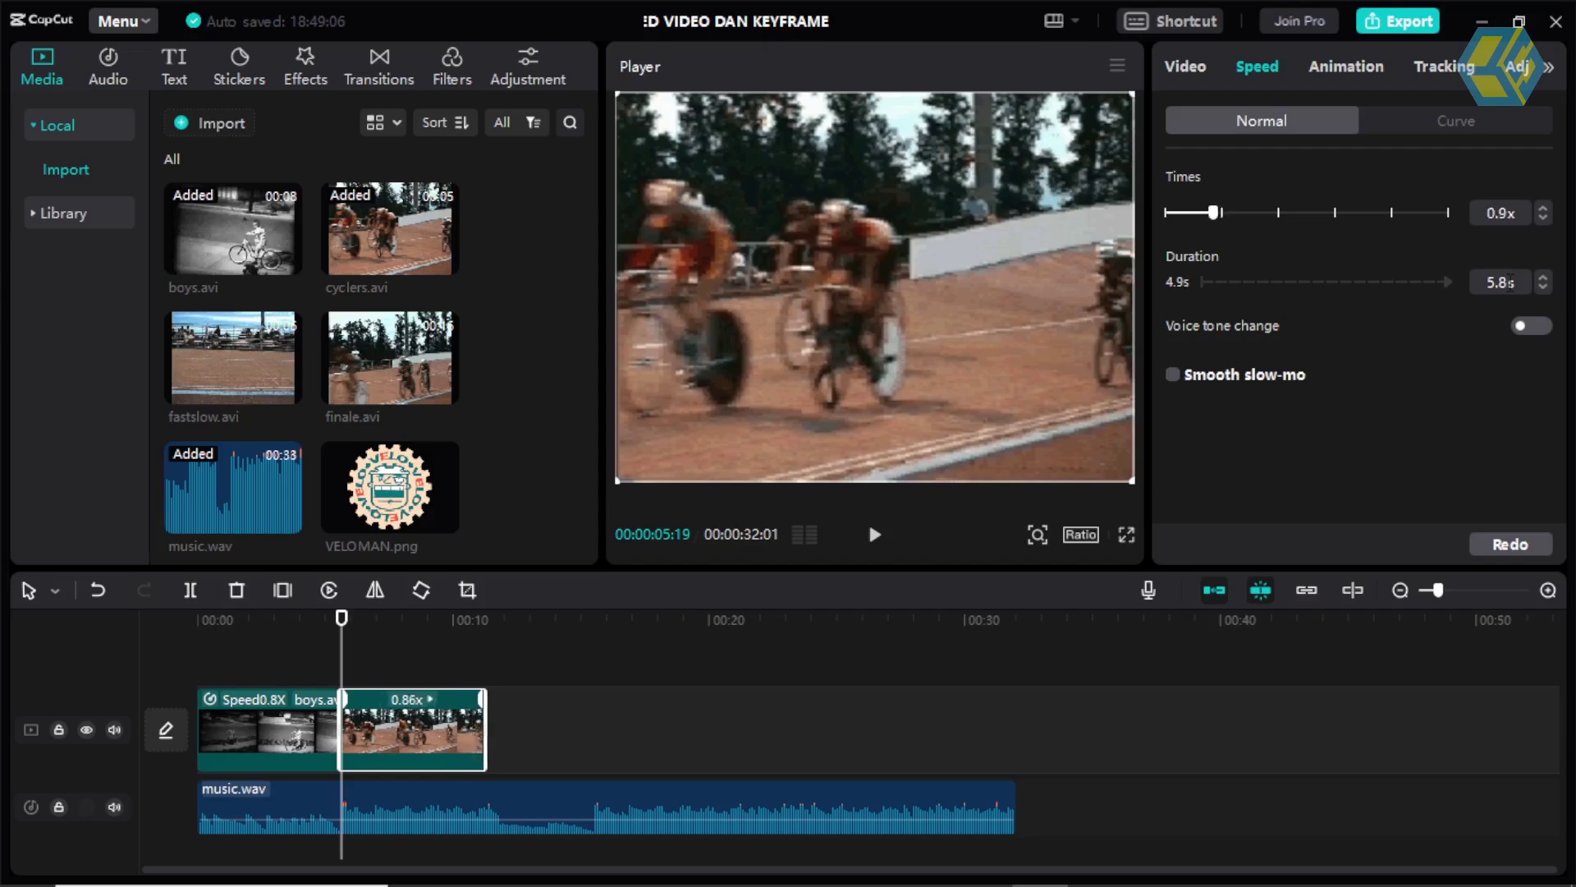
key("Up")
key("Up")
key("Up")
key("Up")
key("Up")
key("Up")
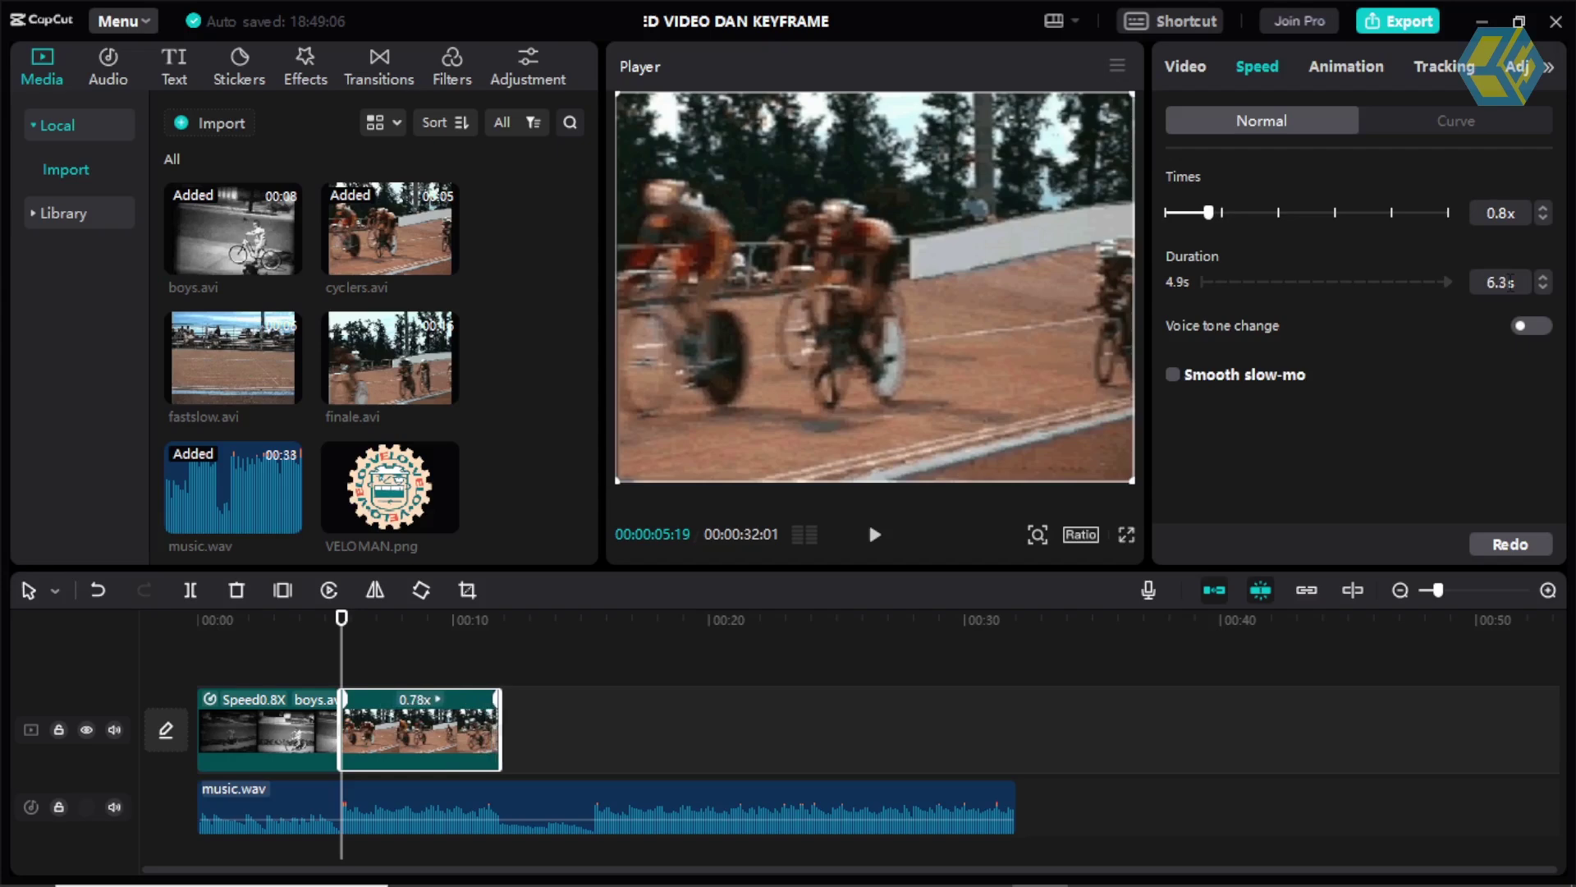
Adjust the cyclers.avi duration from 6.3 s down to 6.0 s, then up to 6.1 s.
left_click_drag(1427, 594, 1466, 595)
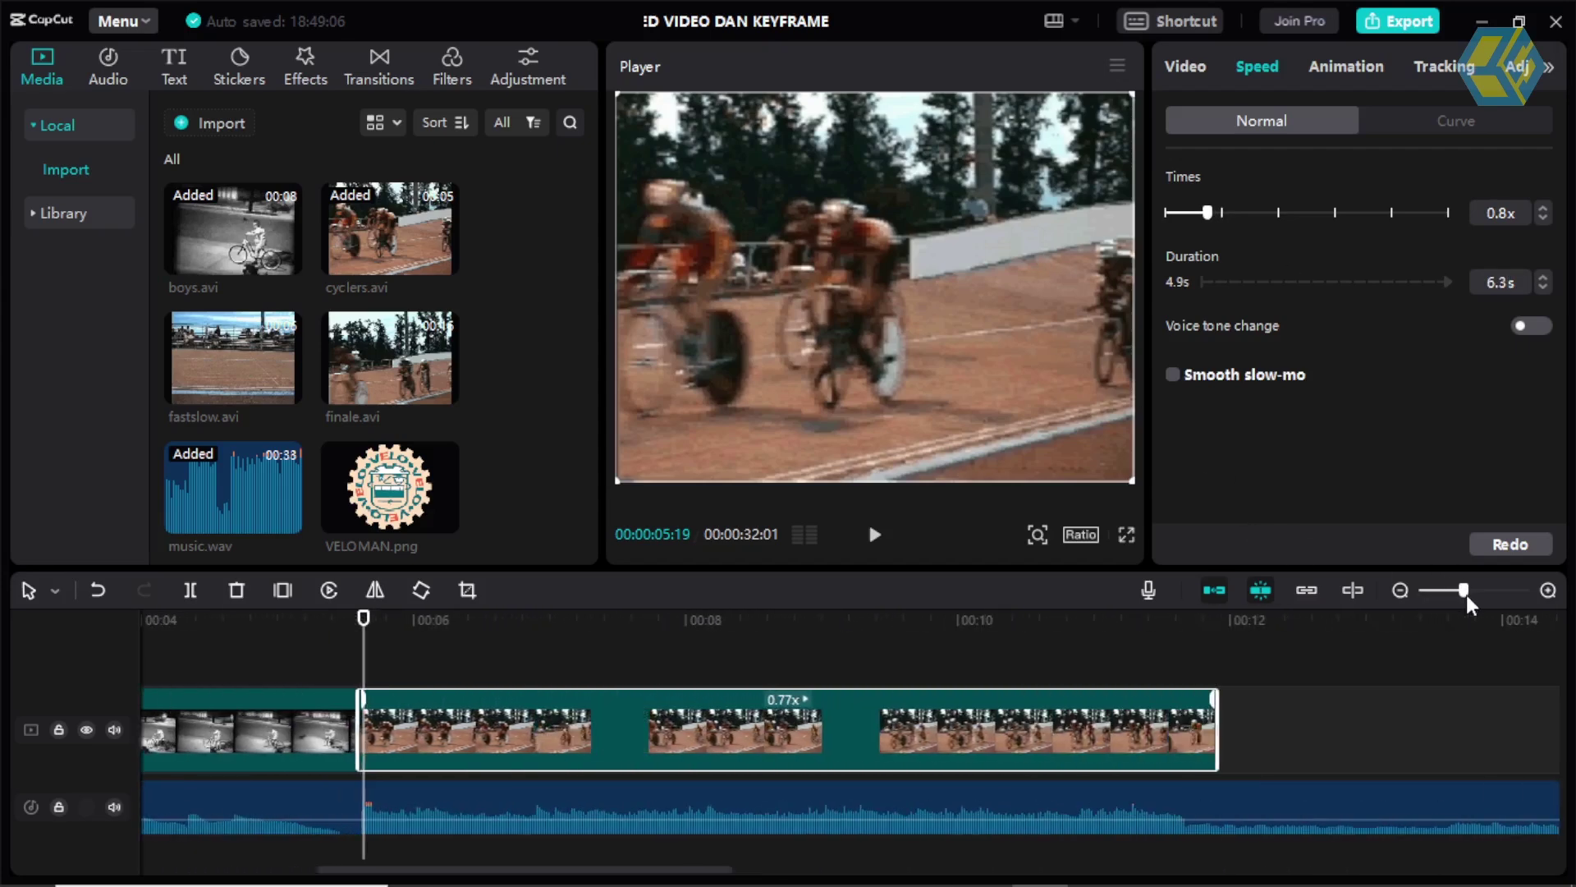
left_click_drag(1467, 594, 1460, 591)
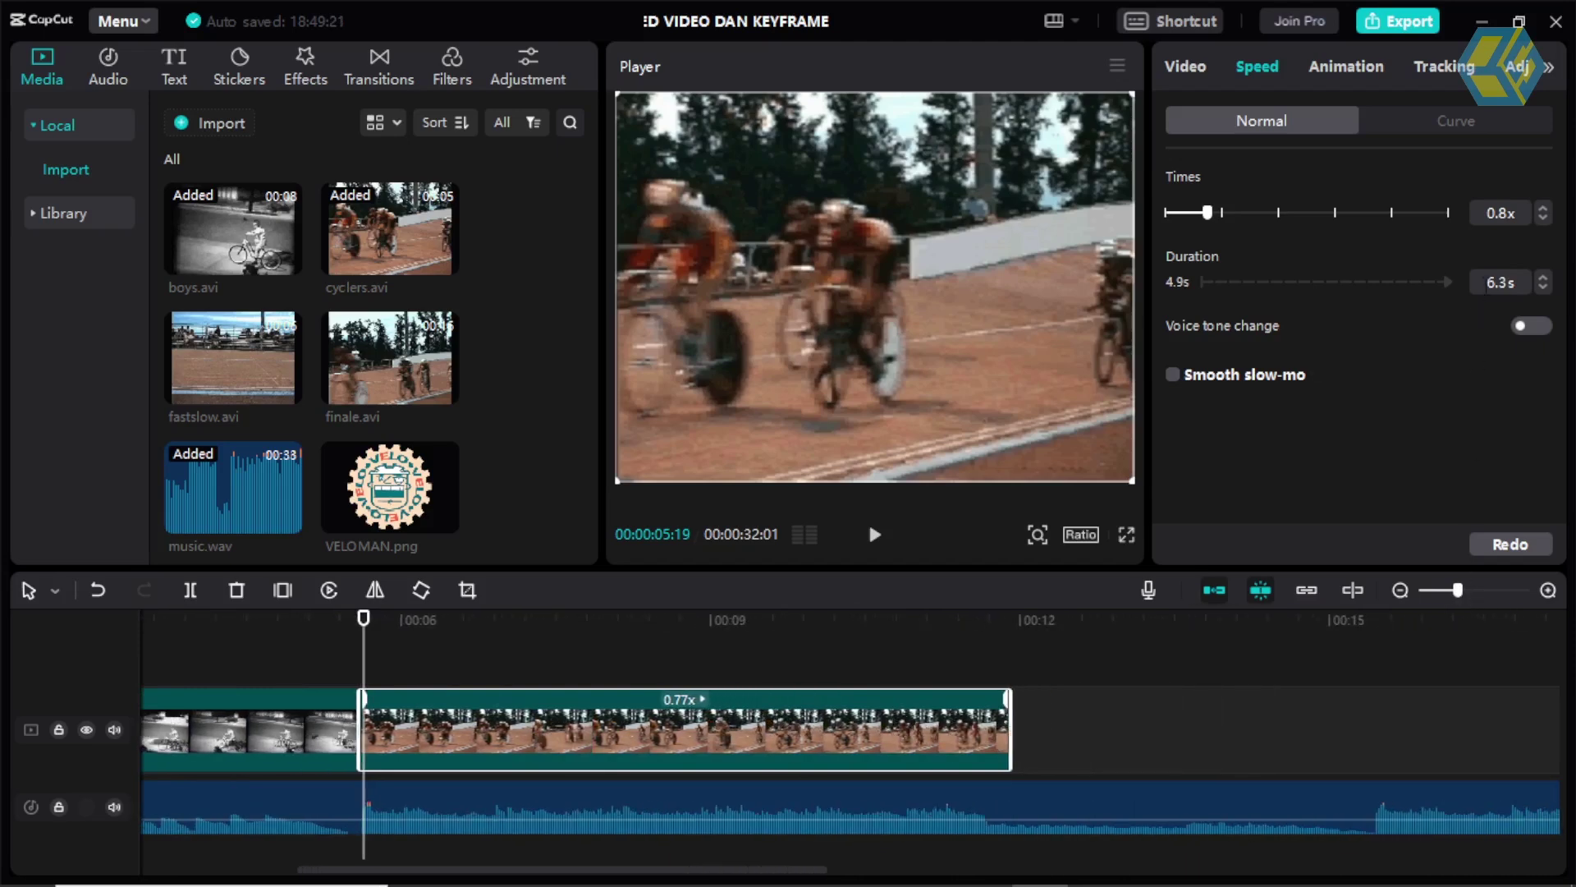
left_click_drag(1509, 285, 1395, 287)
key("Down")
key("Down")
key("Down")
key("Up")
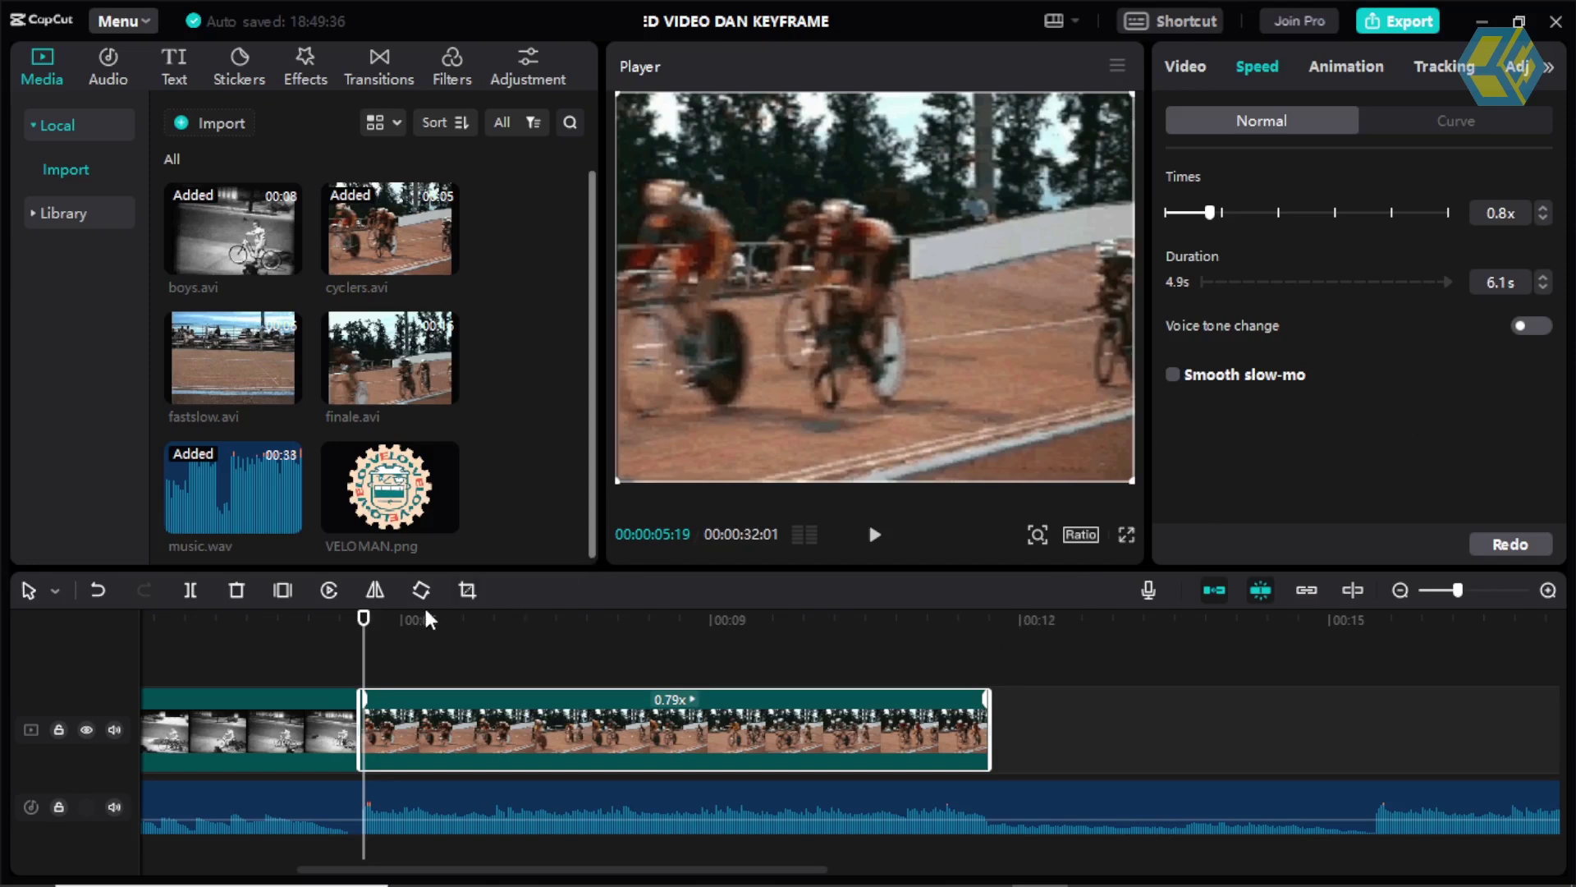
left_click(480, 620)
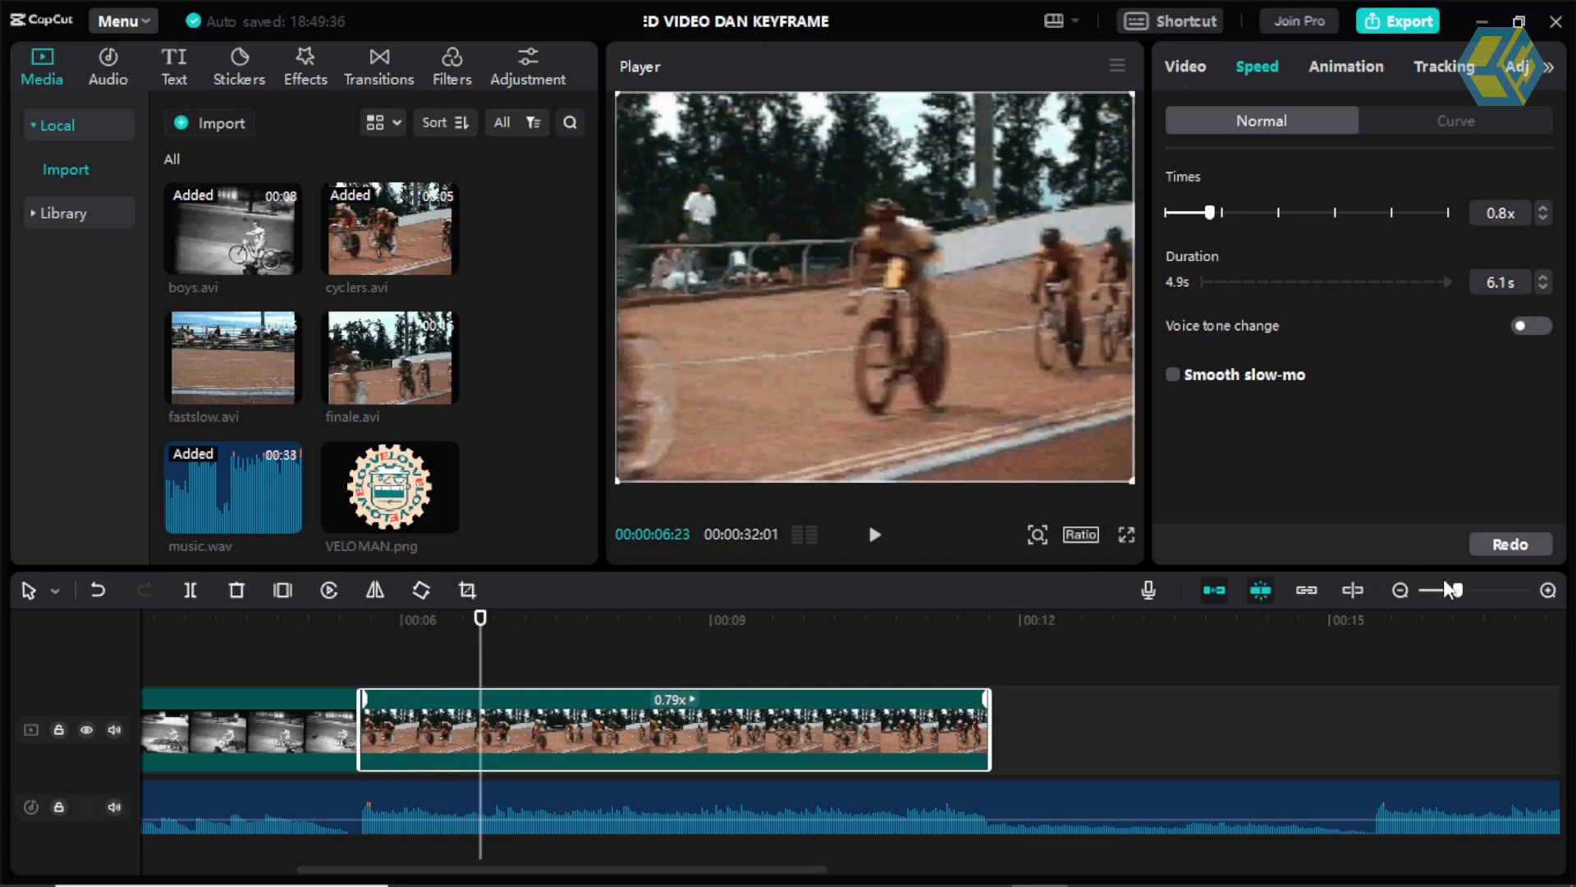
left_click_drag(1458, 591, 1438, 591)
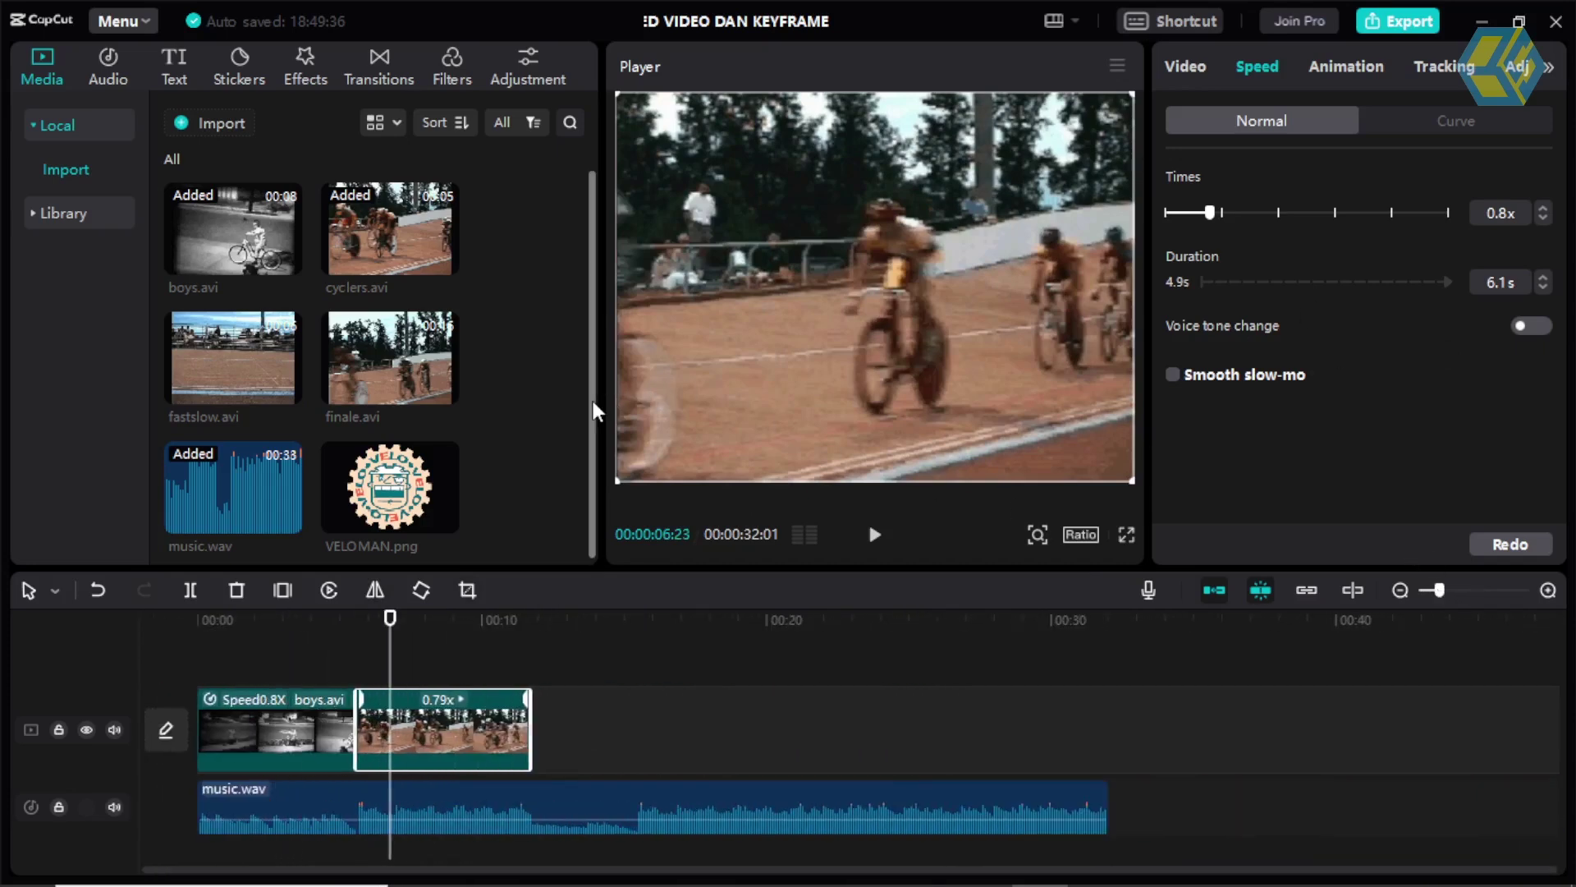
left_click(502, 620)
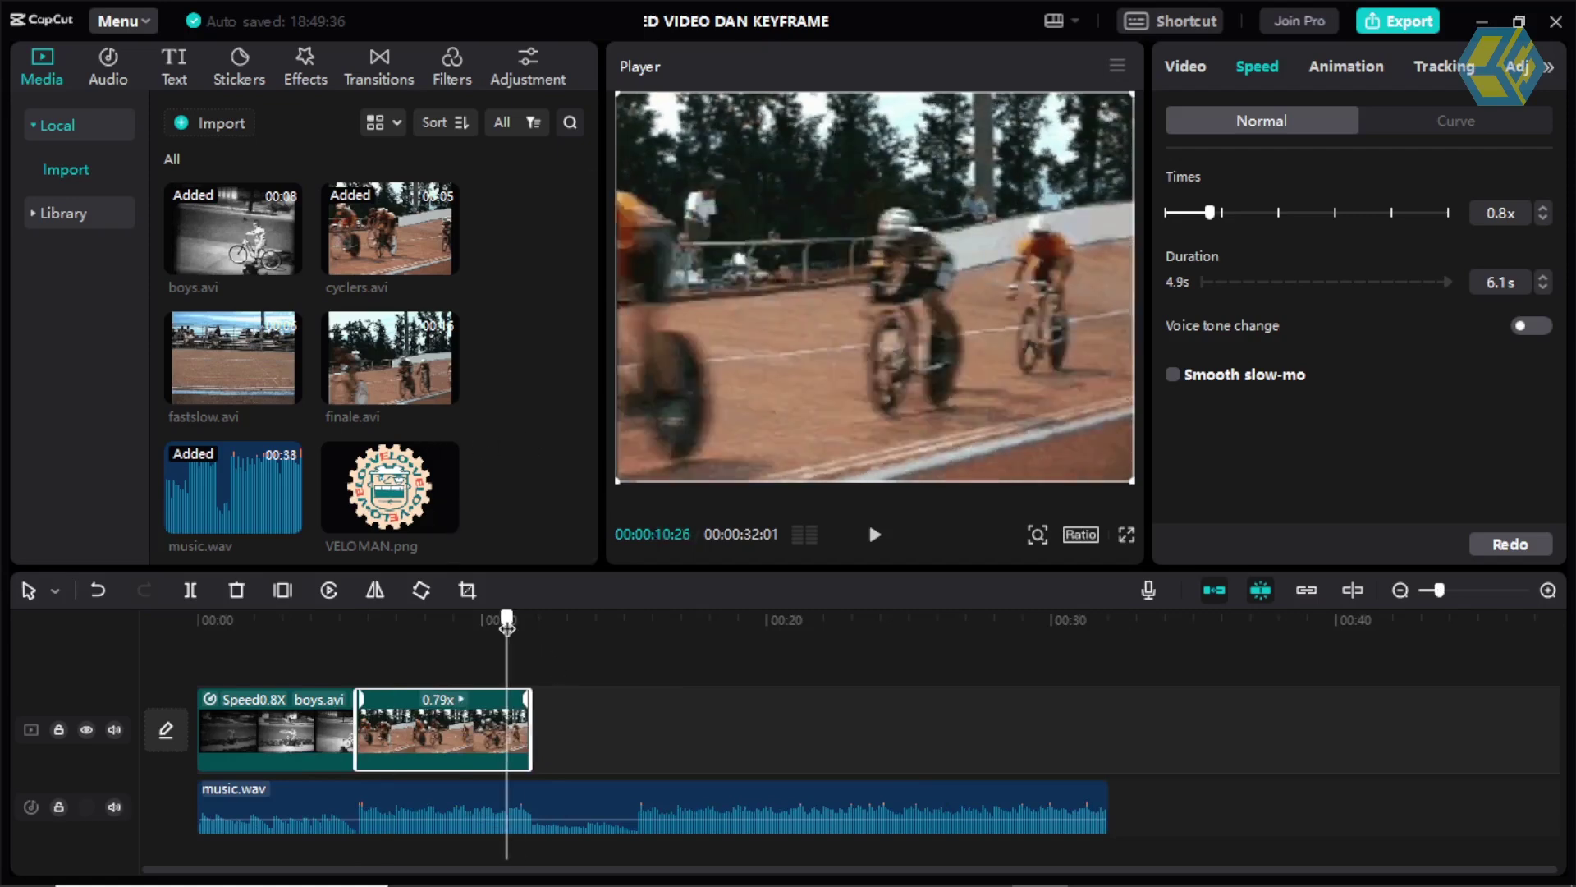
left_click(875, 534)
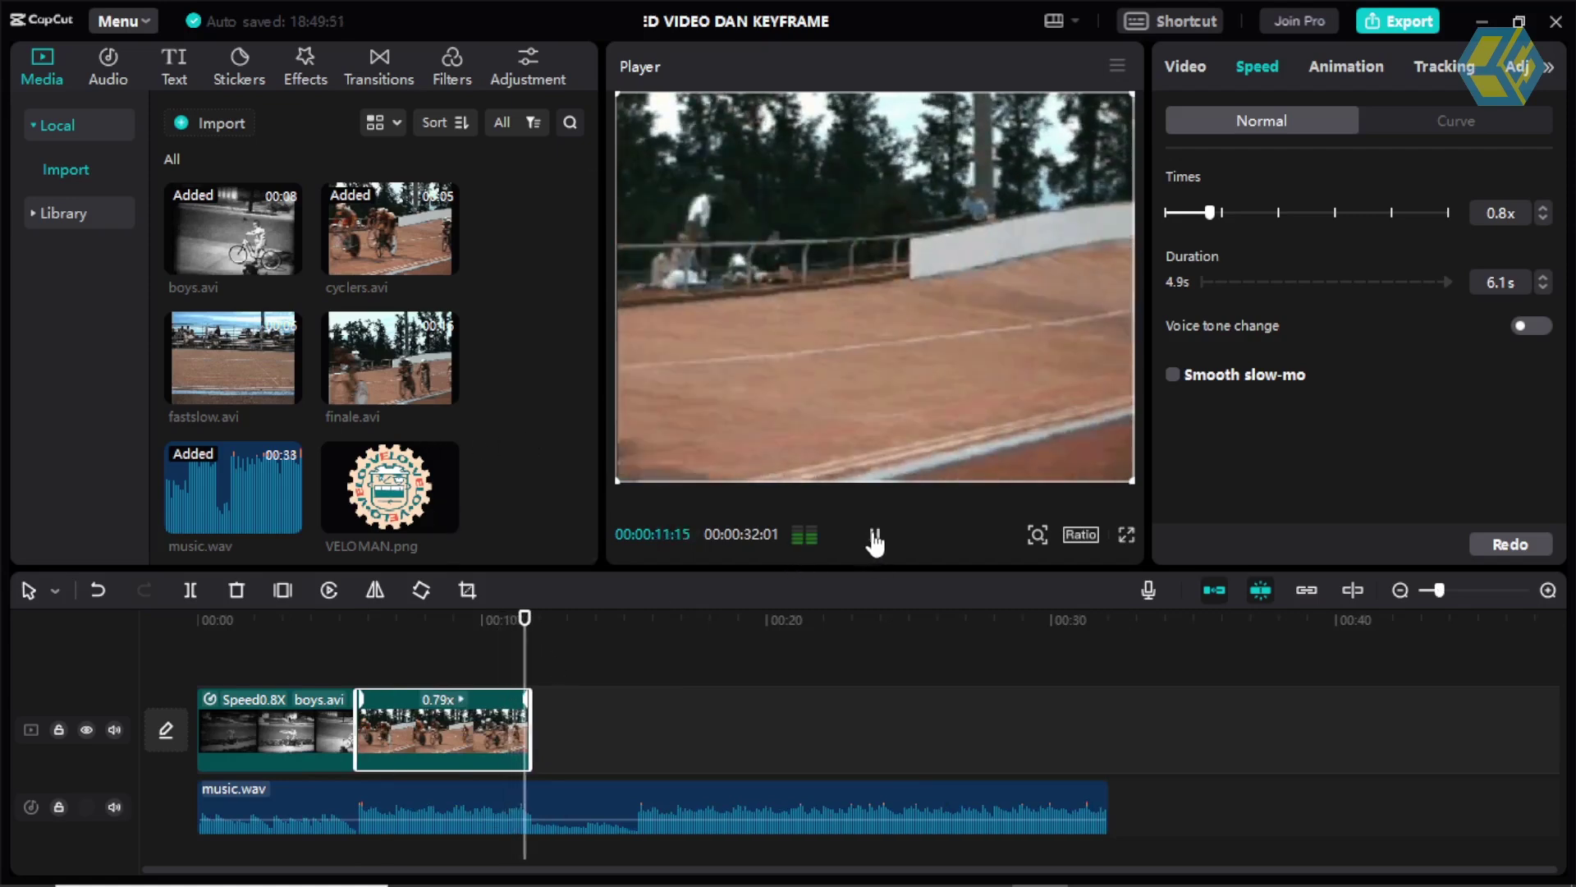
key("space")
left_click(348, 624)
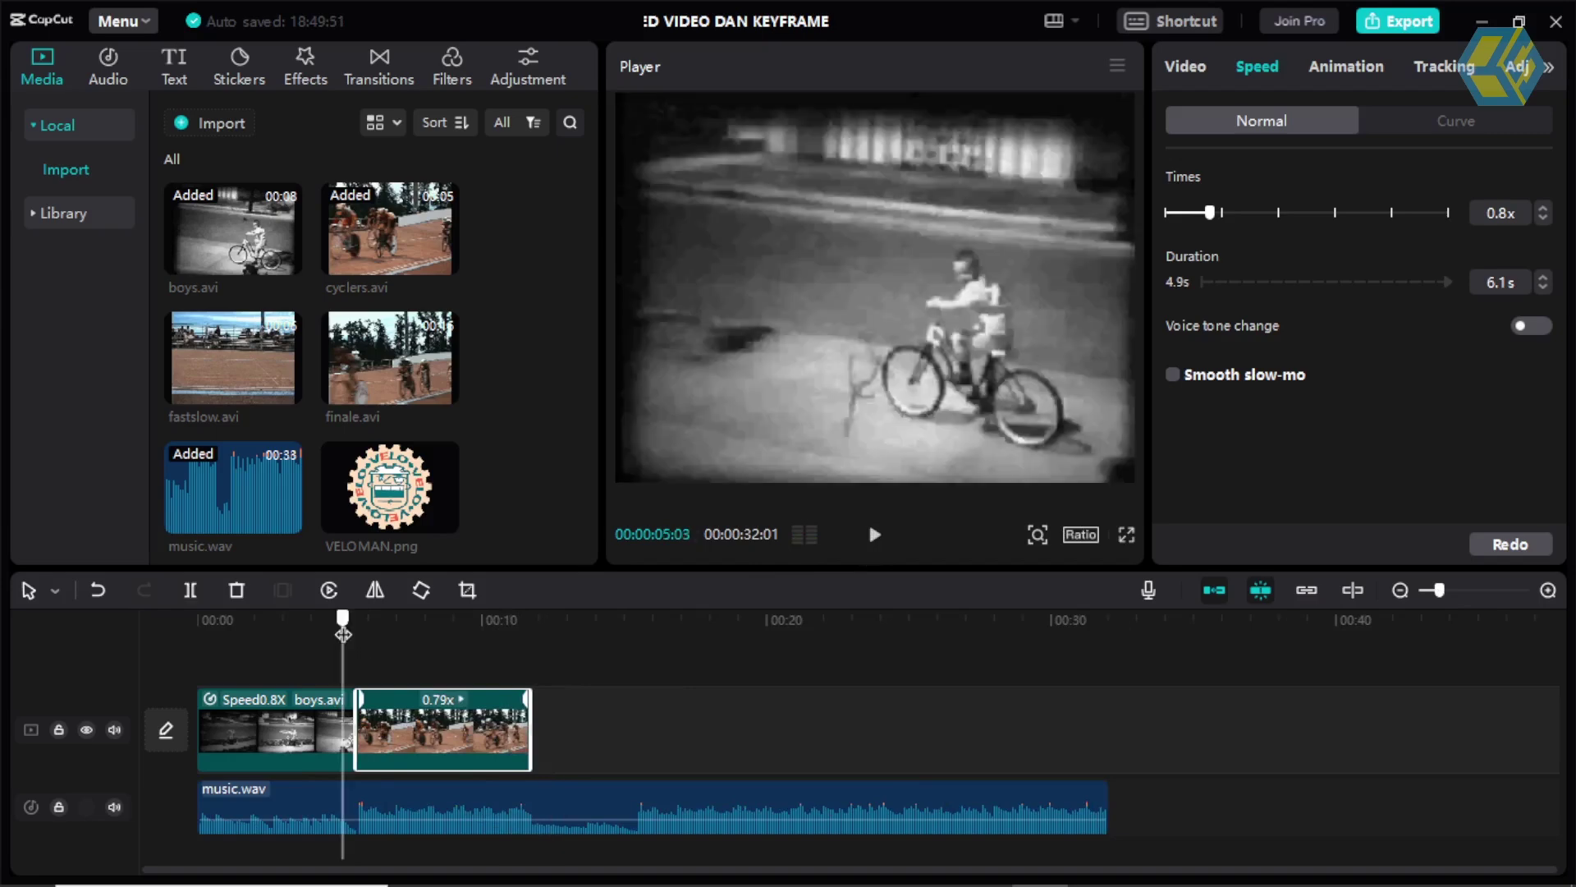
left_click(874, 534)
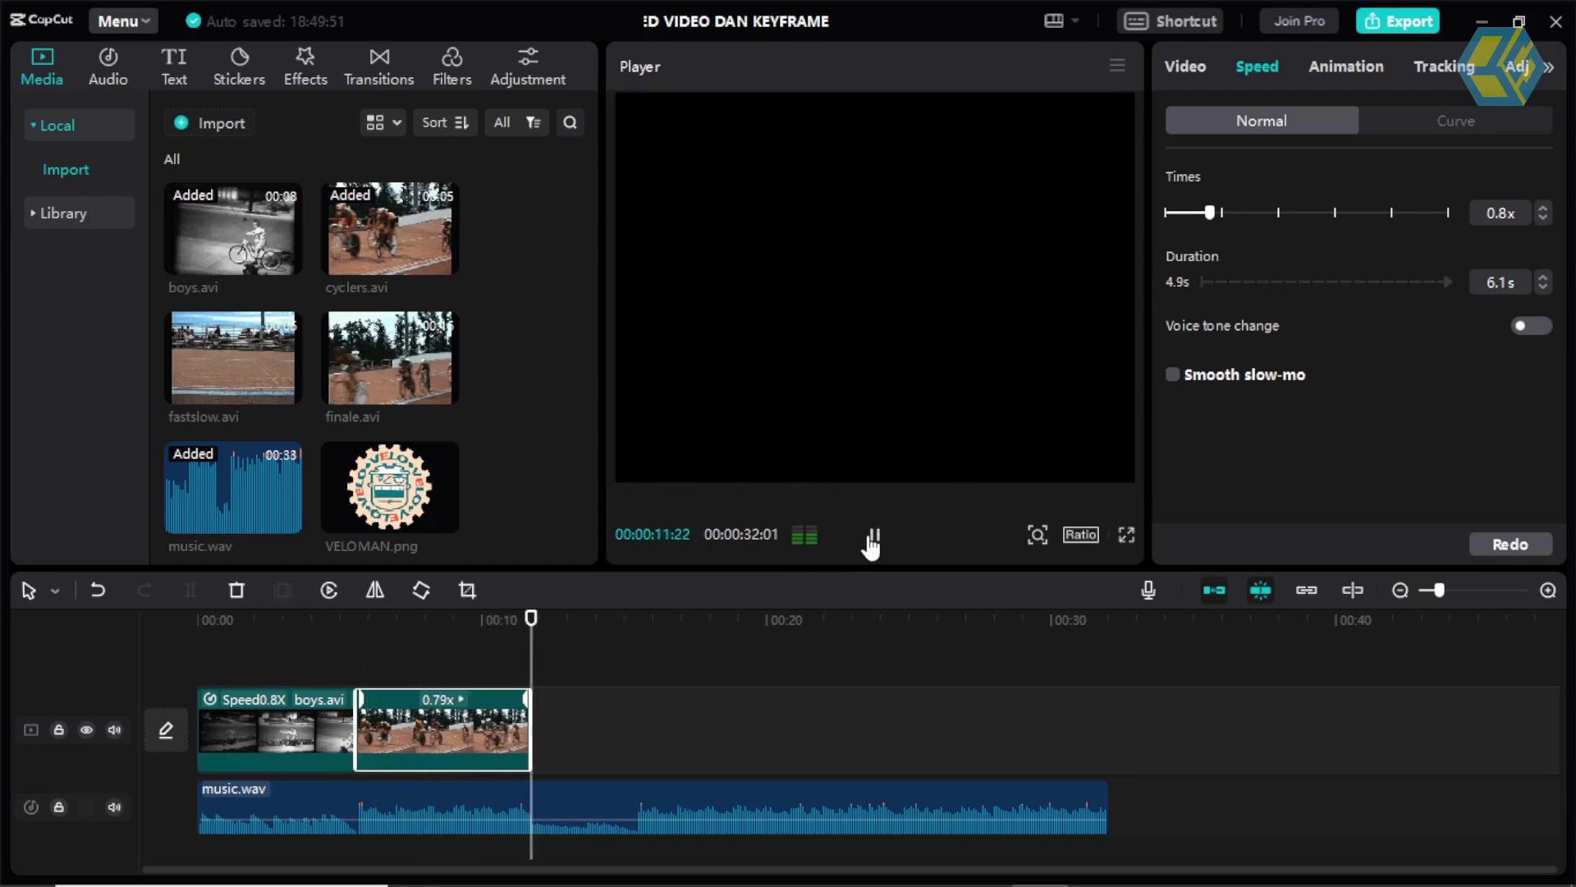
left_click(872, 537)
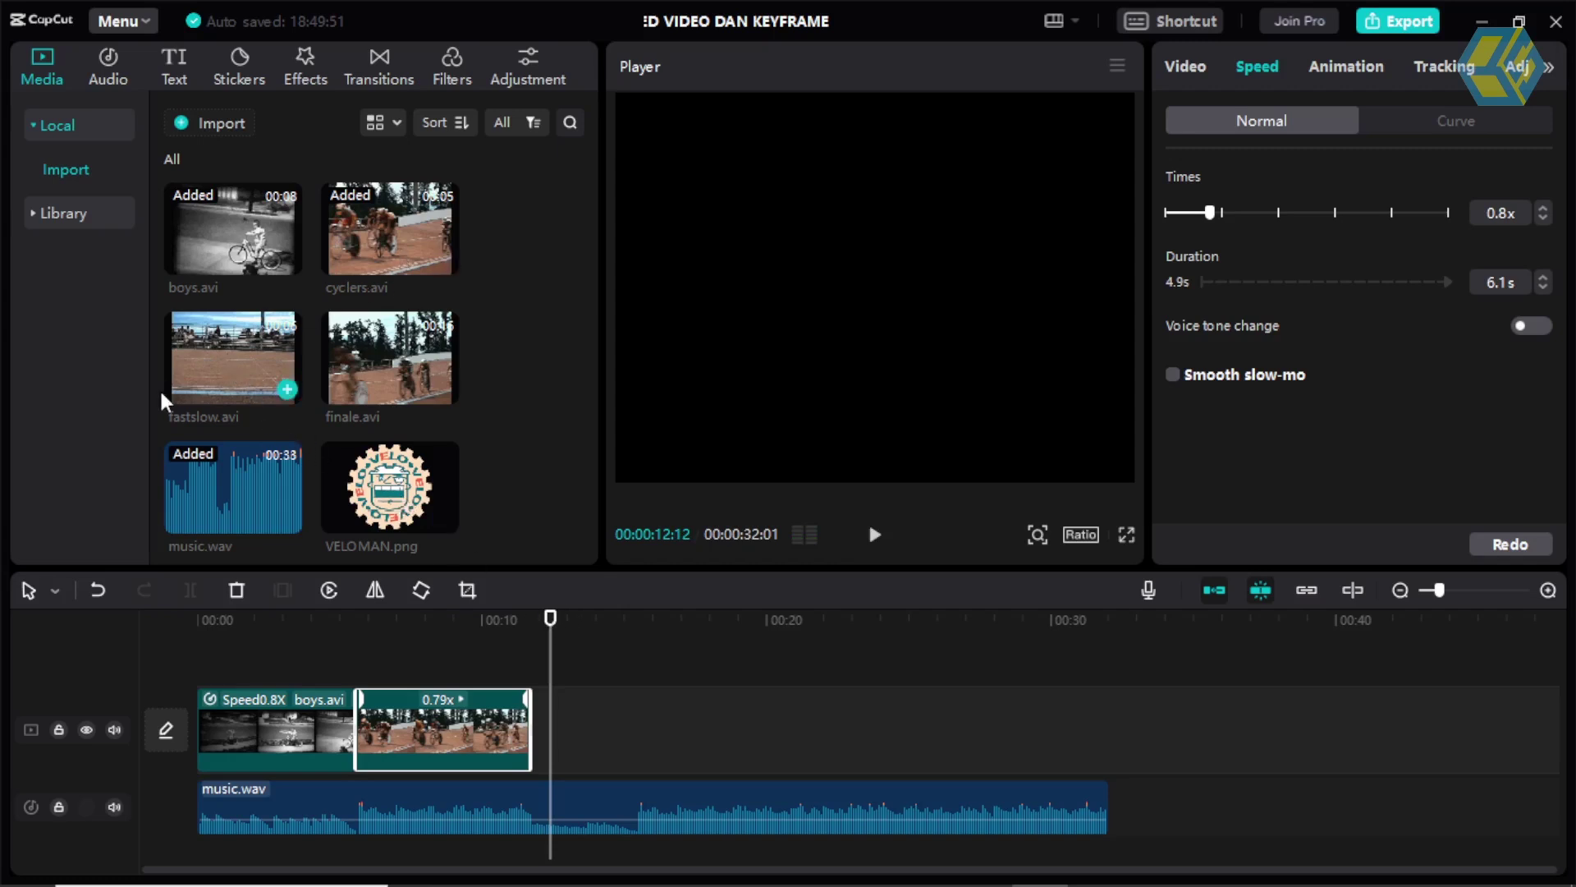
Add fastslow.avi after cyclers.avi, split it near 16 s, and delete the left piece.
left_click(215, 354)
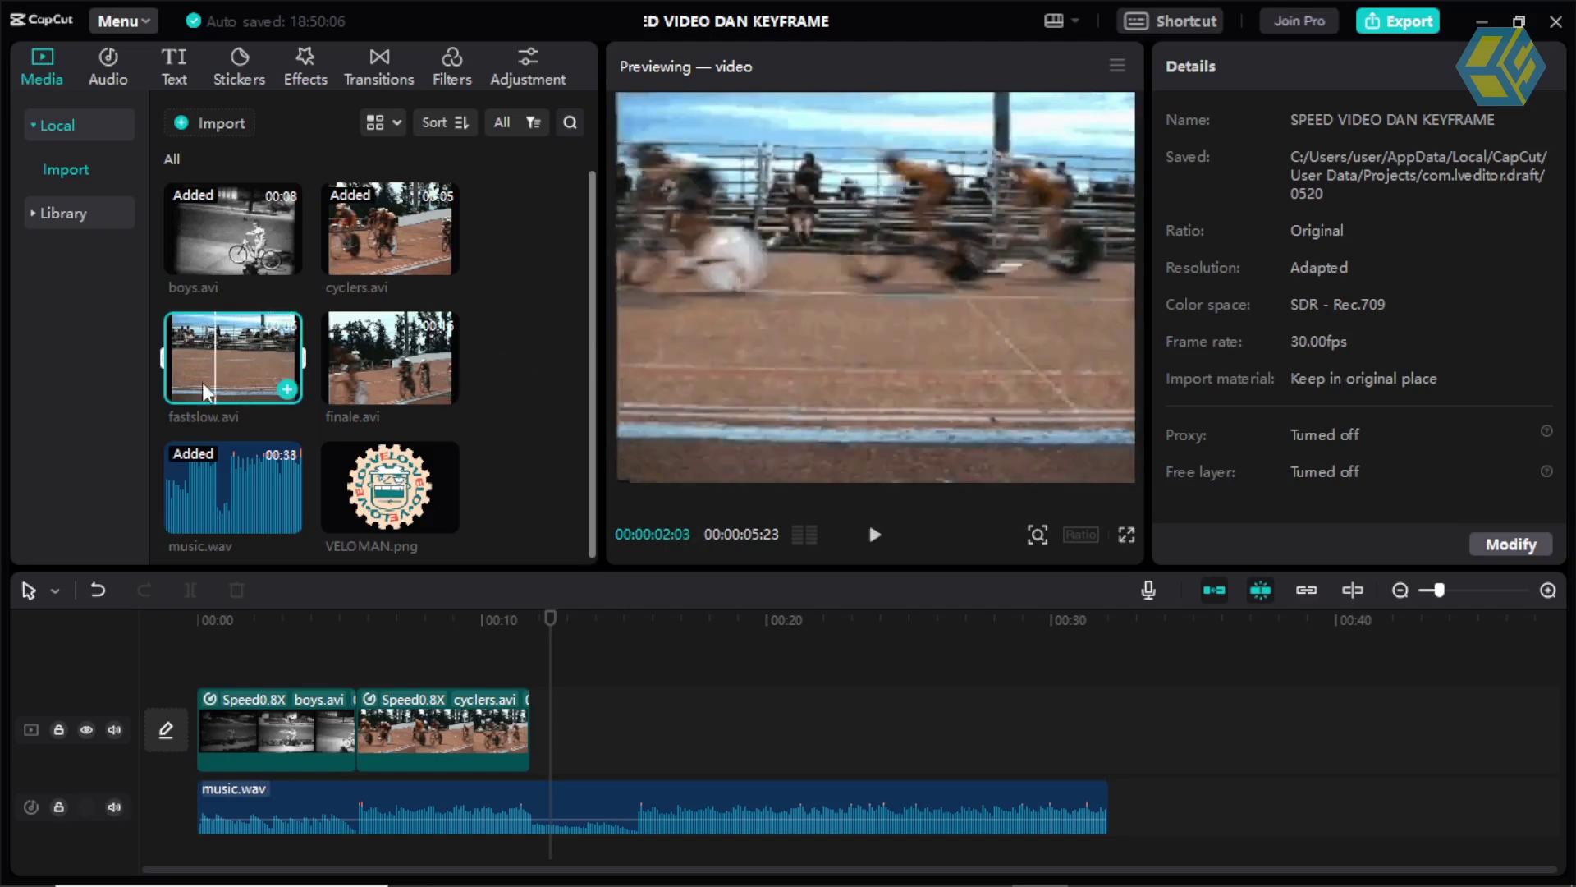
left_click_drag(207, 387, 578, 739)
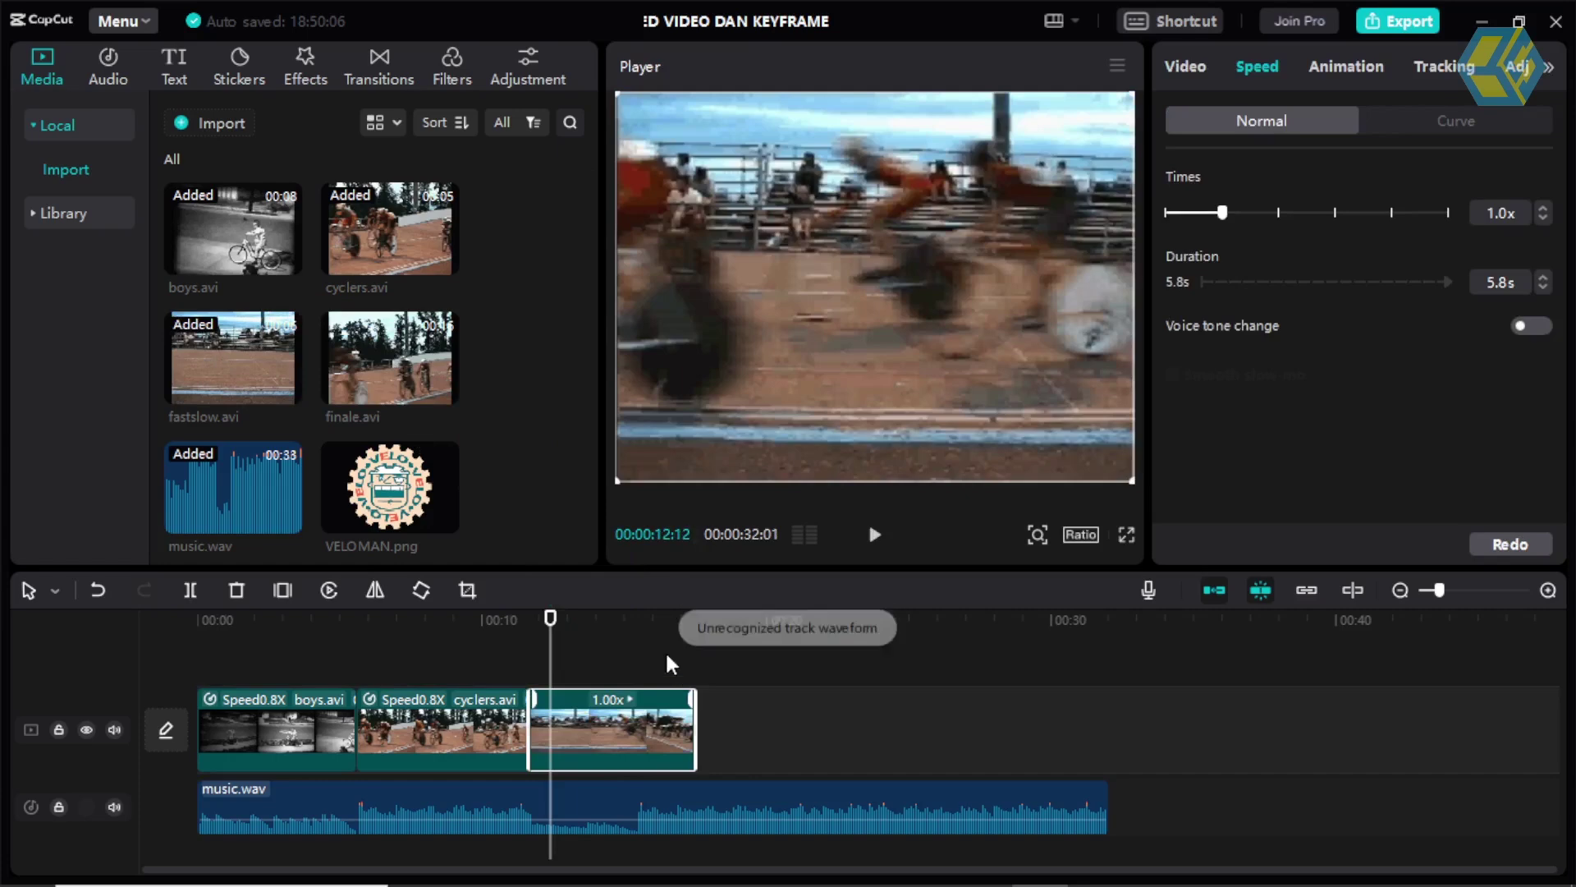
left_click_drag(655, 636, 662, 633)
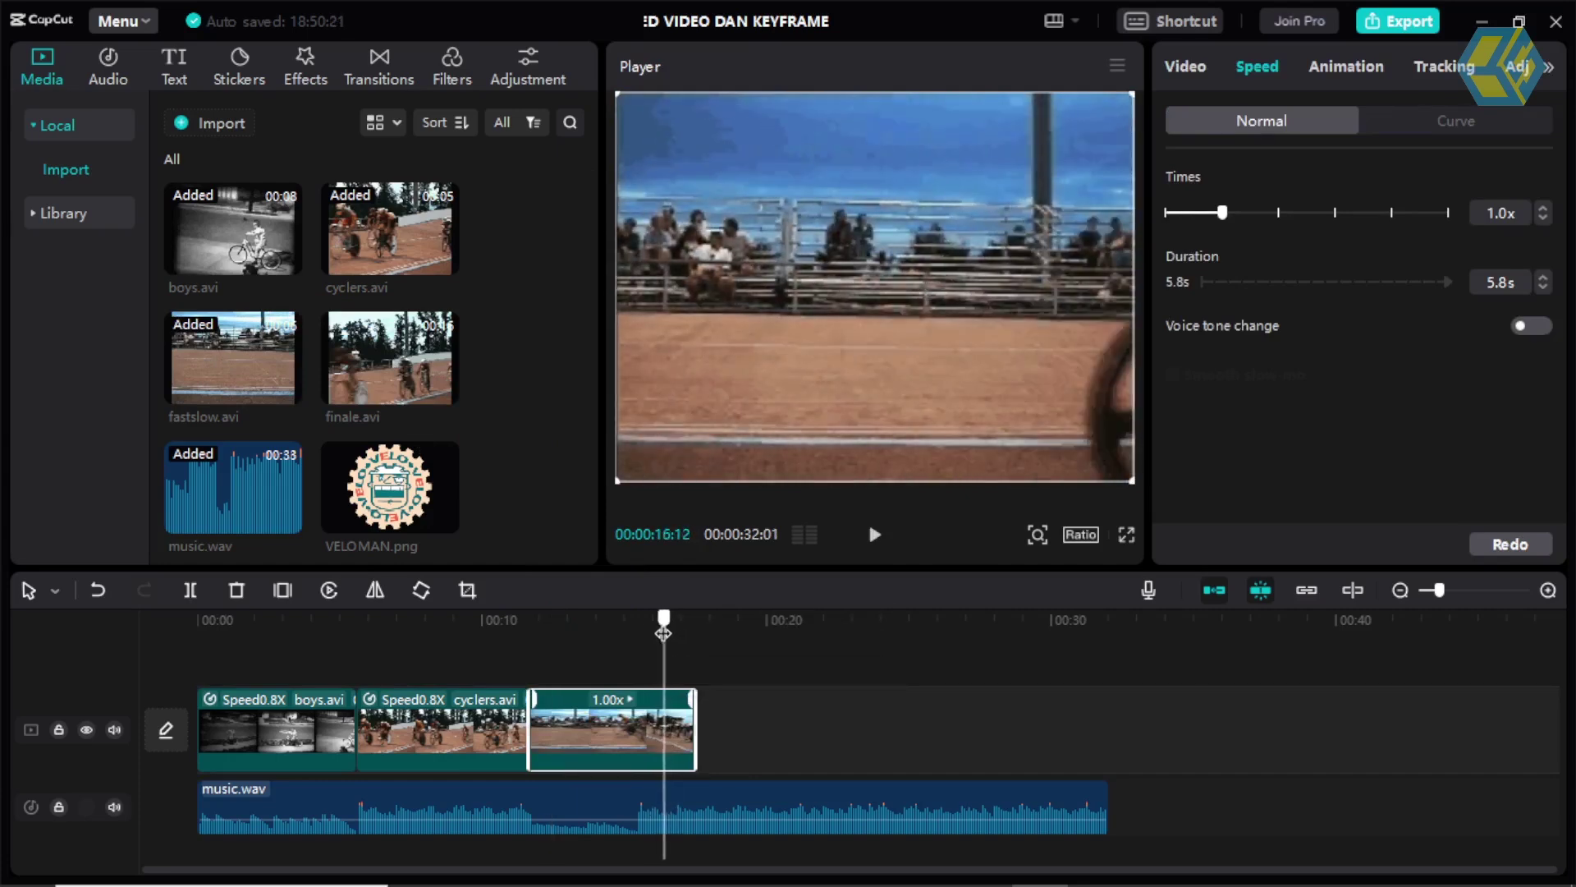
left_click(192, 592)
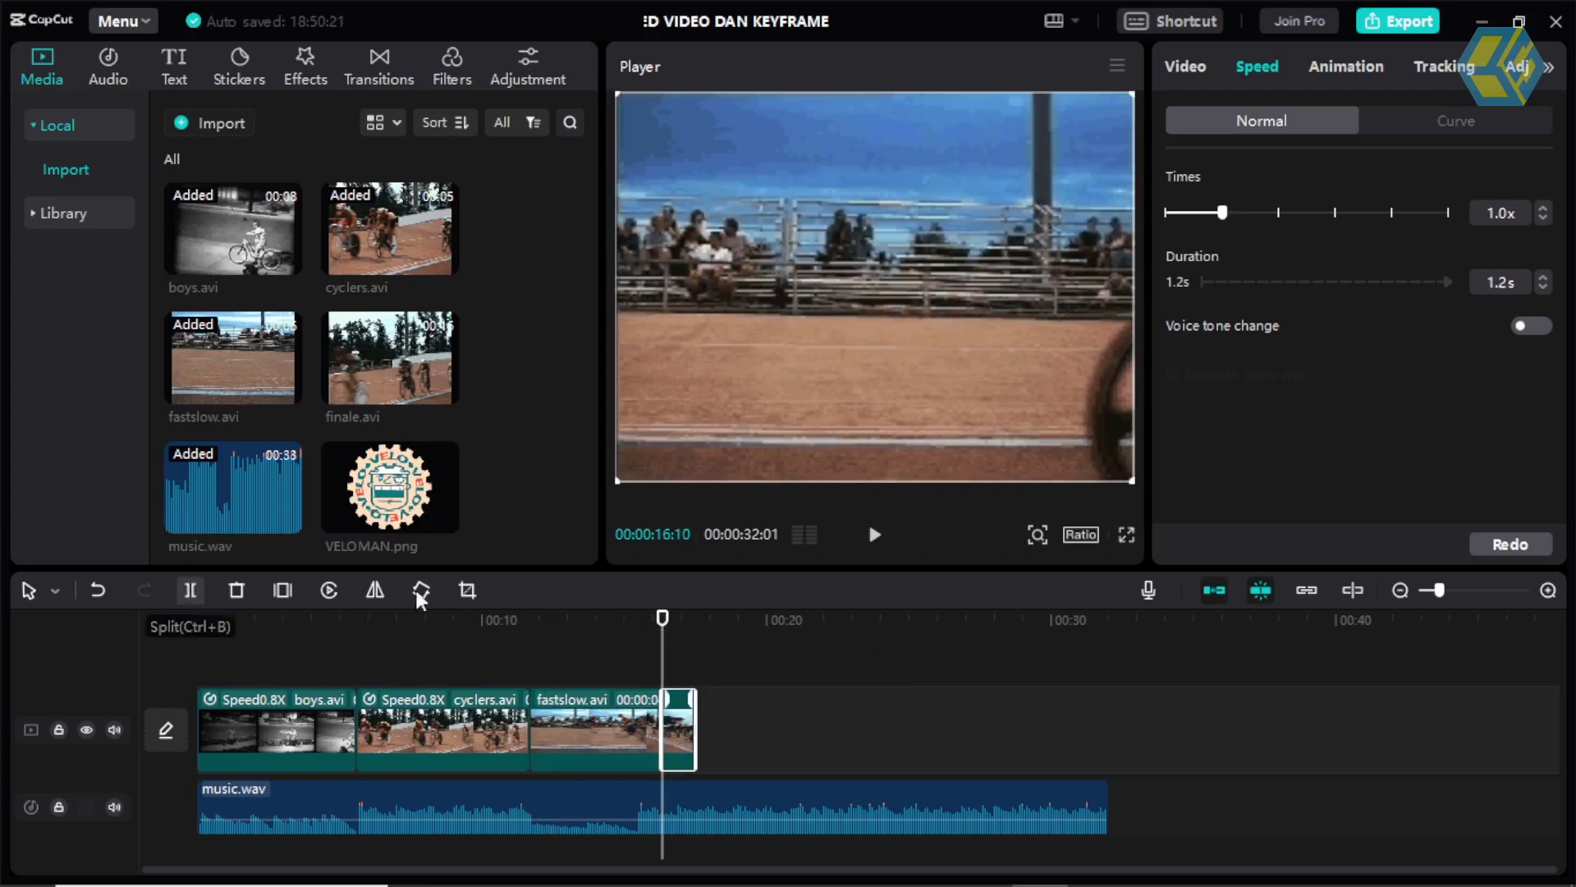
left_click(572, 733)
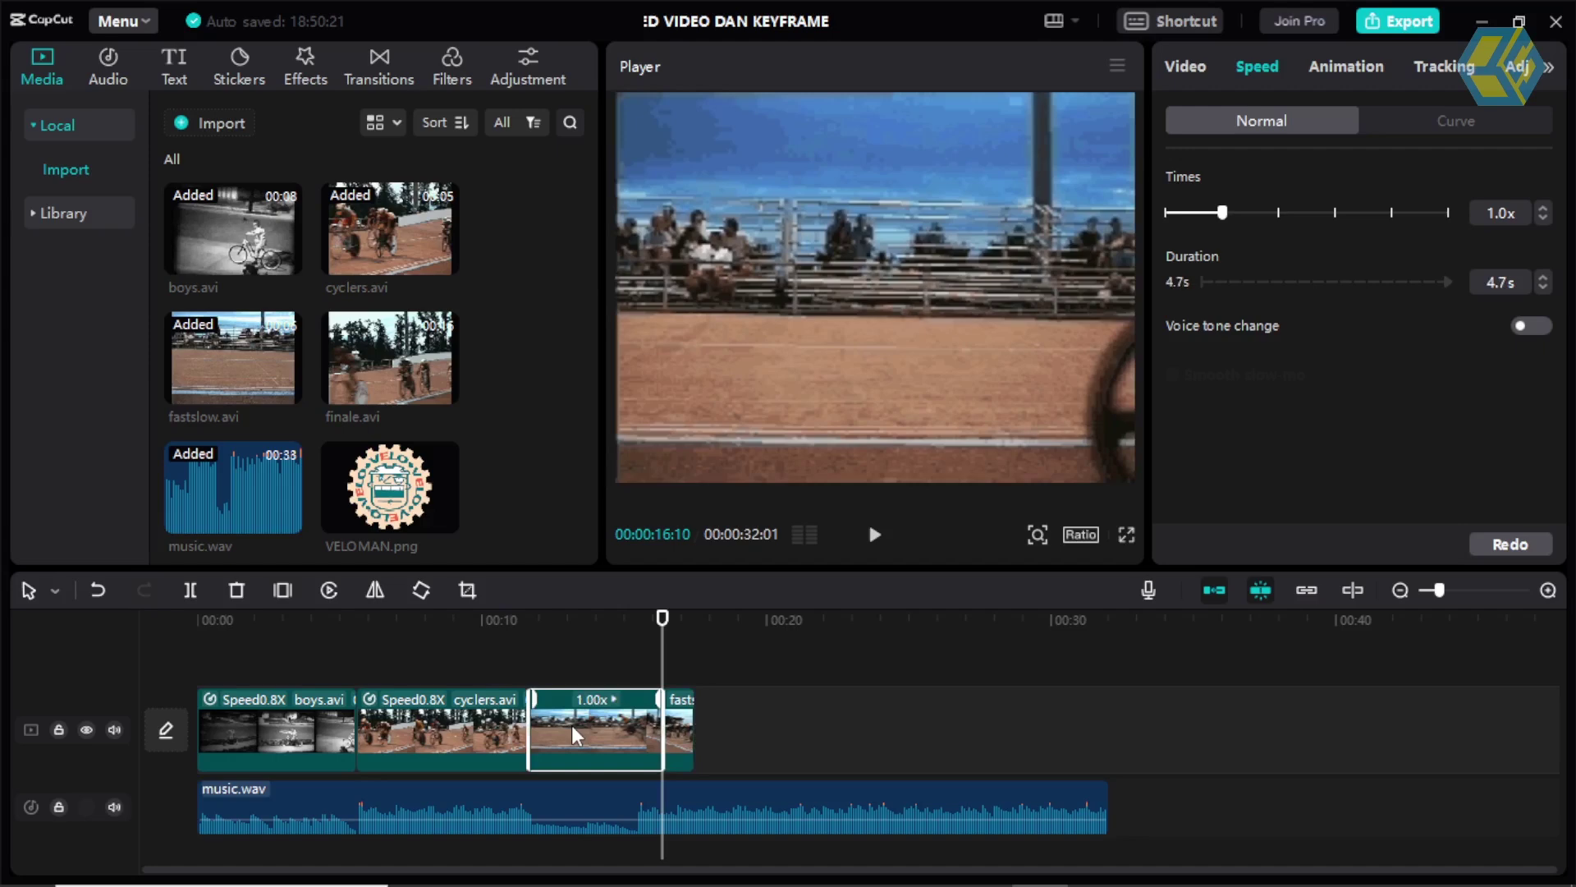
key("Delete")
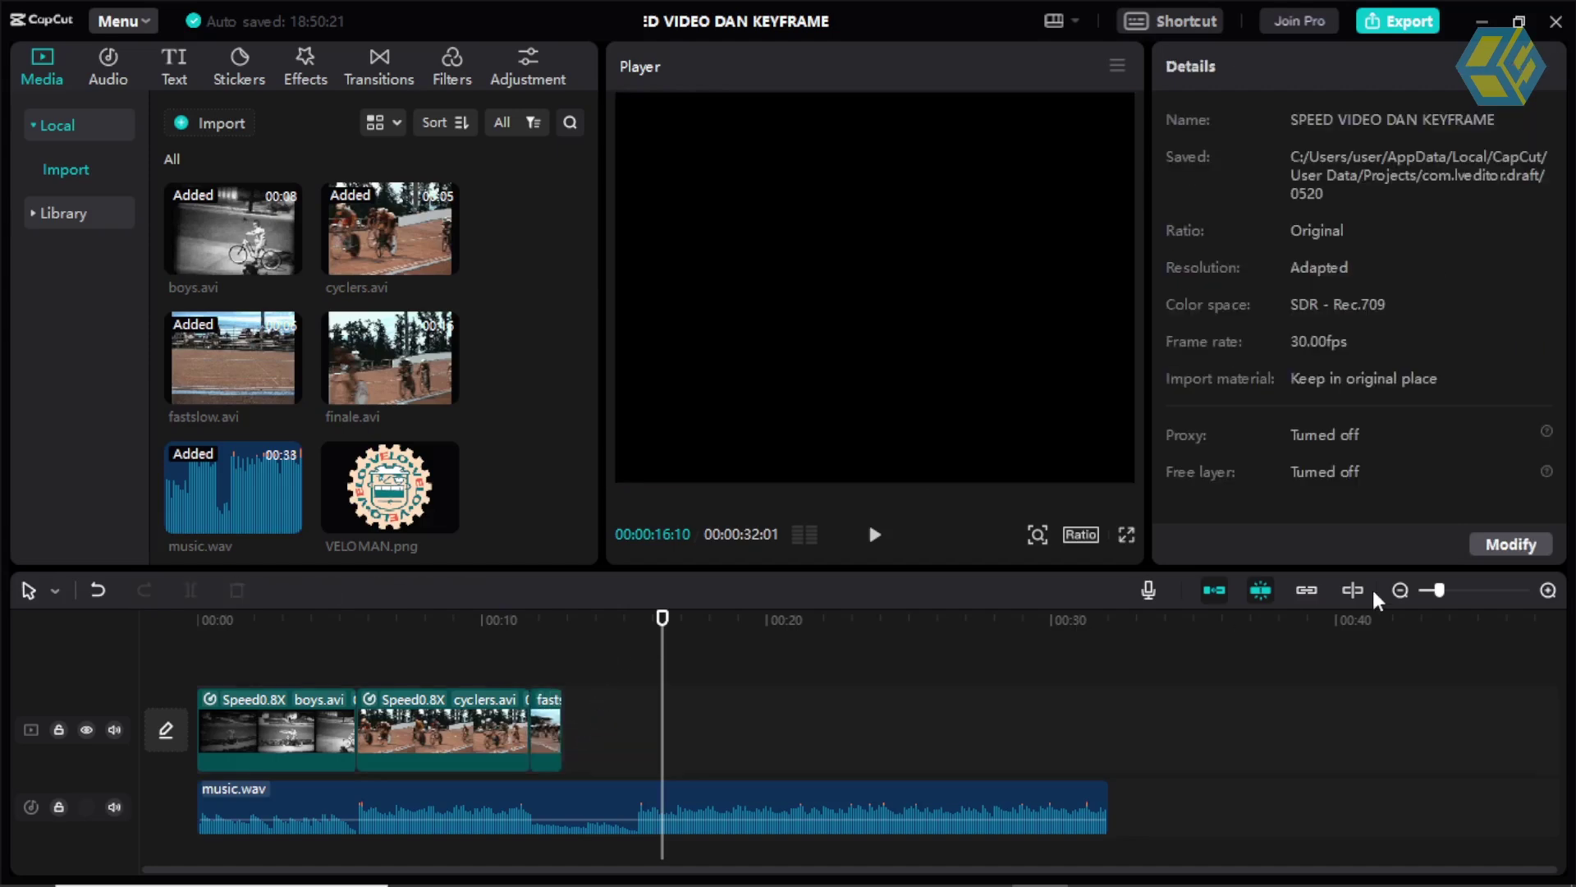
Stretch the remaining fastslow.avi piece from 1.2 s to 3.8 s at 0.3x speed.
left_click_drag(1439, 590, 1453, 590)
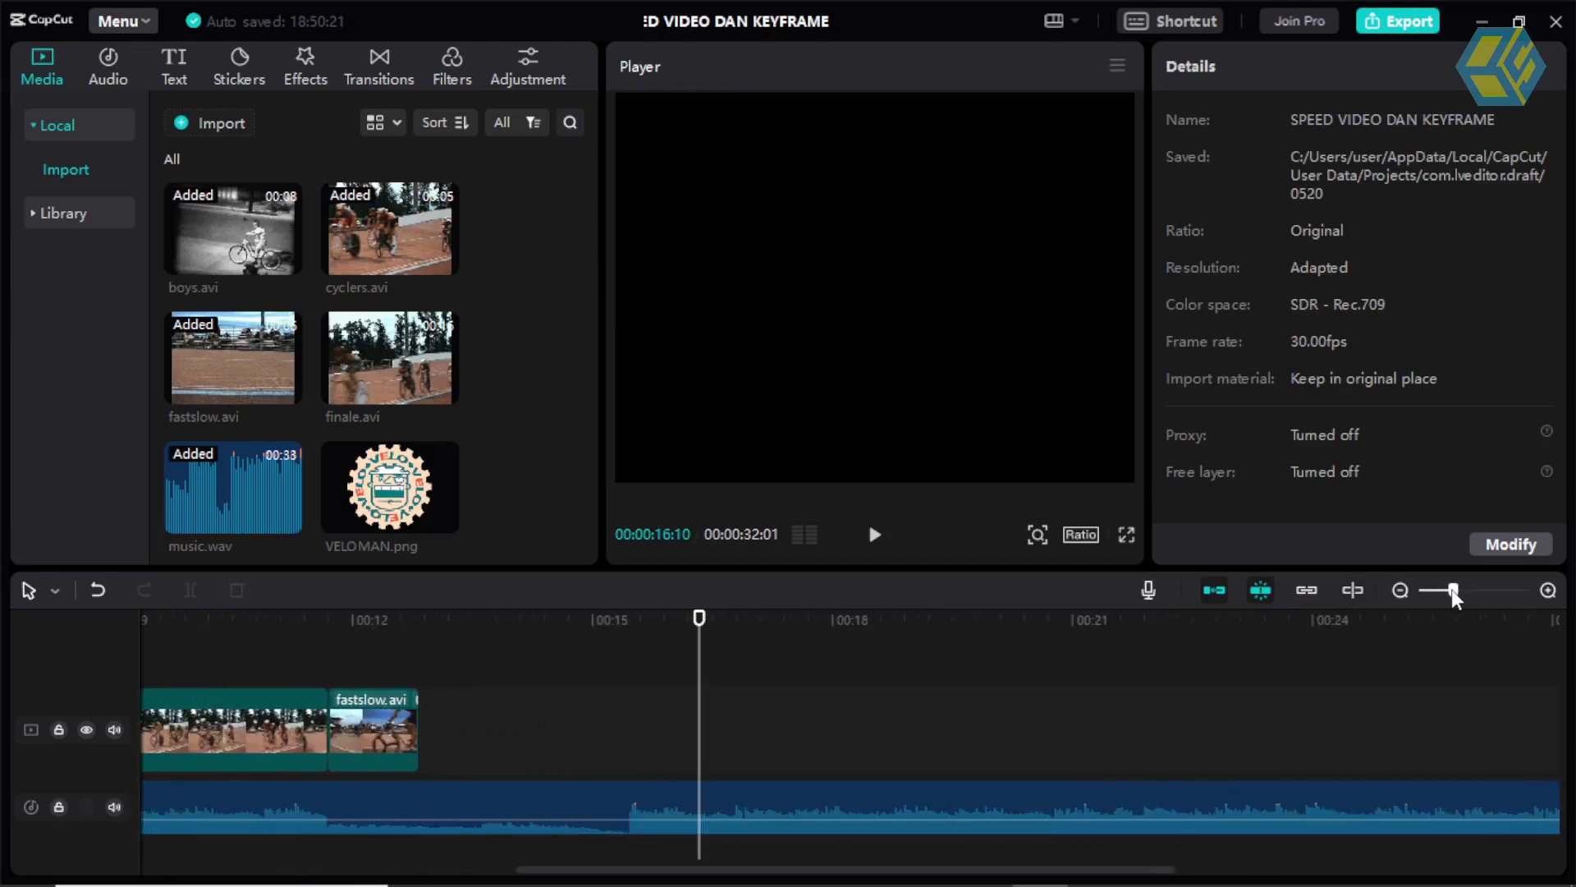
left_click(394, 719)
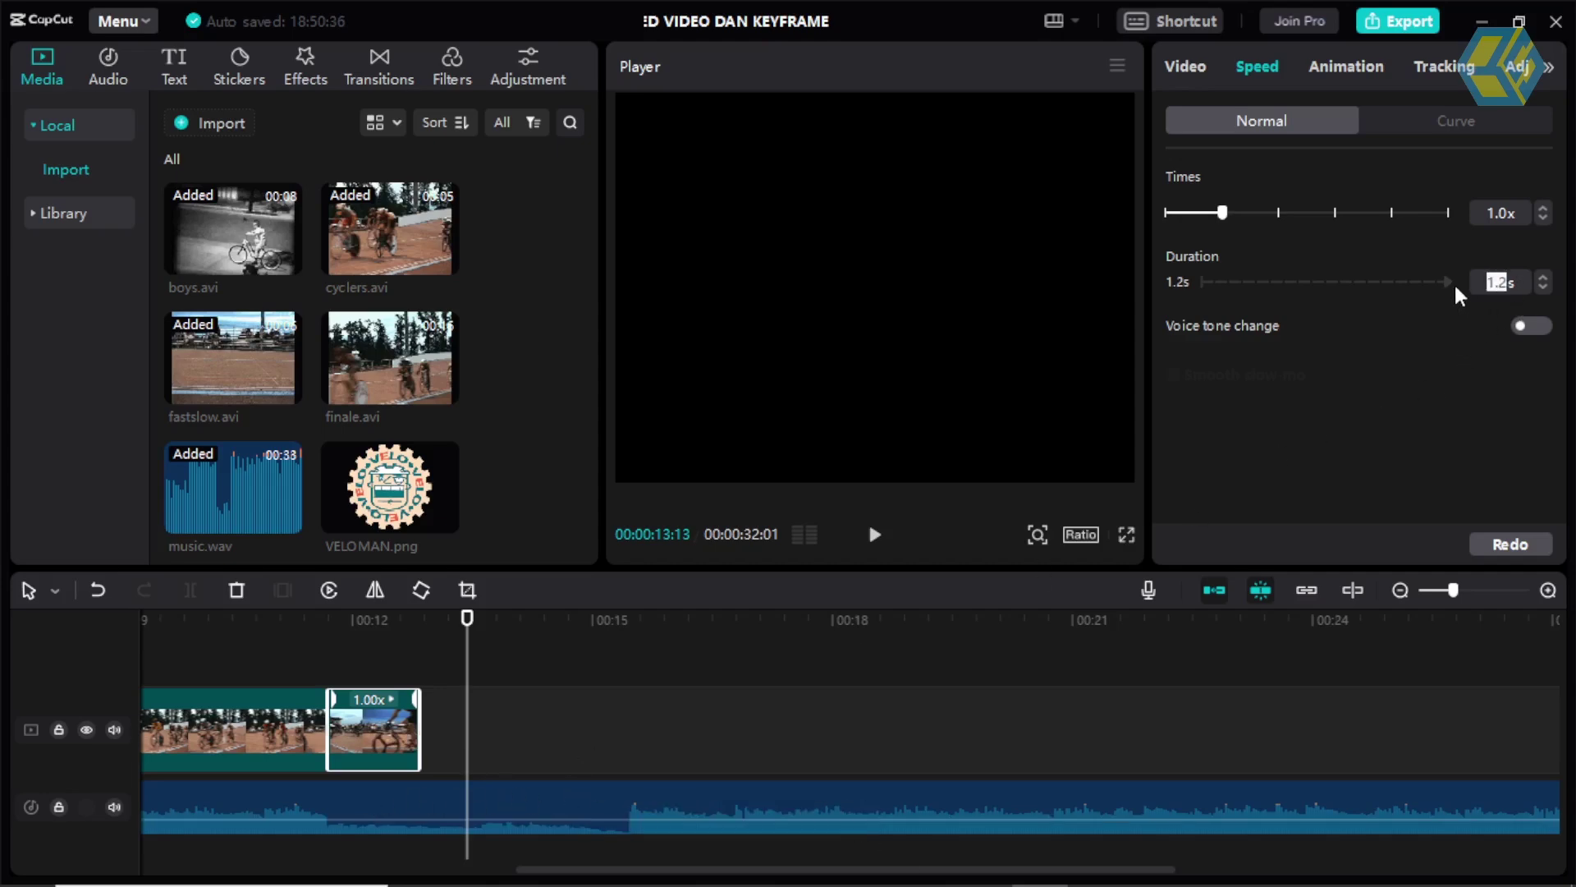
key("Up")
key("Up")
key("Up")
key("Up")
key("Up")
key("Up")
key("Up")
key("Up")
key("Up")
key("Up")
key("Up")
key("Up")
key("Up")
key("Up")
key("Up")
key("Up")
key("Up")
key("Up")
key("Up")
key("Up")
key("Up")
key("Up")
key("Up")
key("Up")
key("Up")
key("Up")
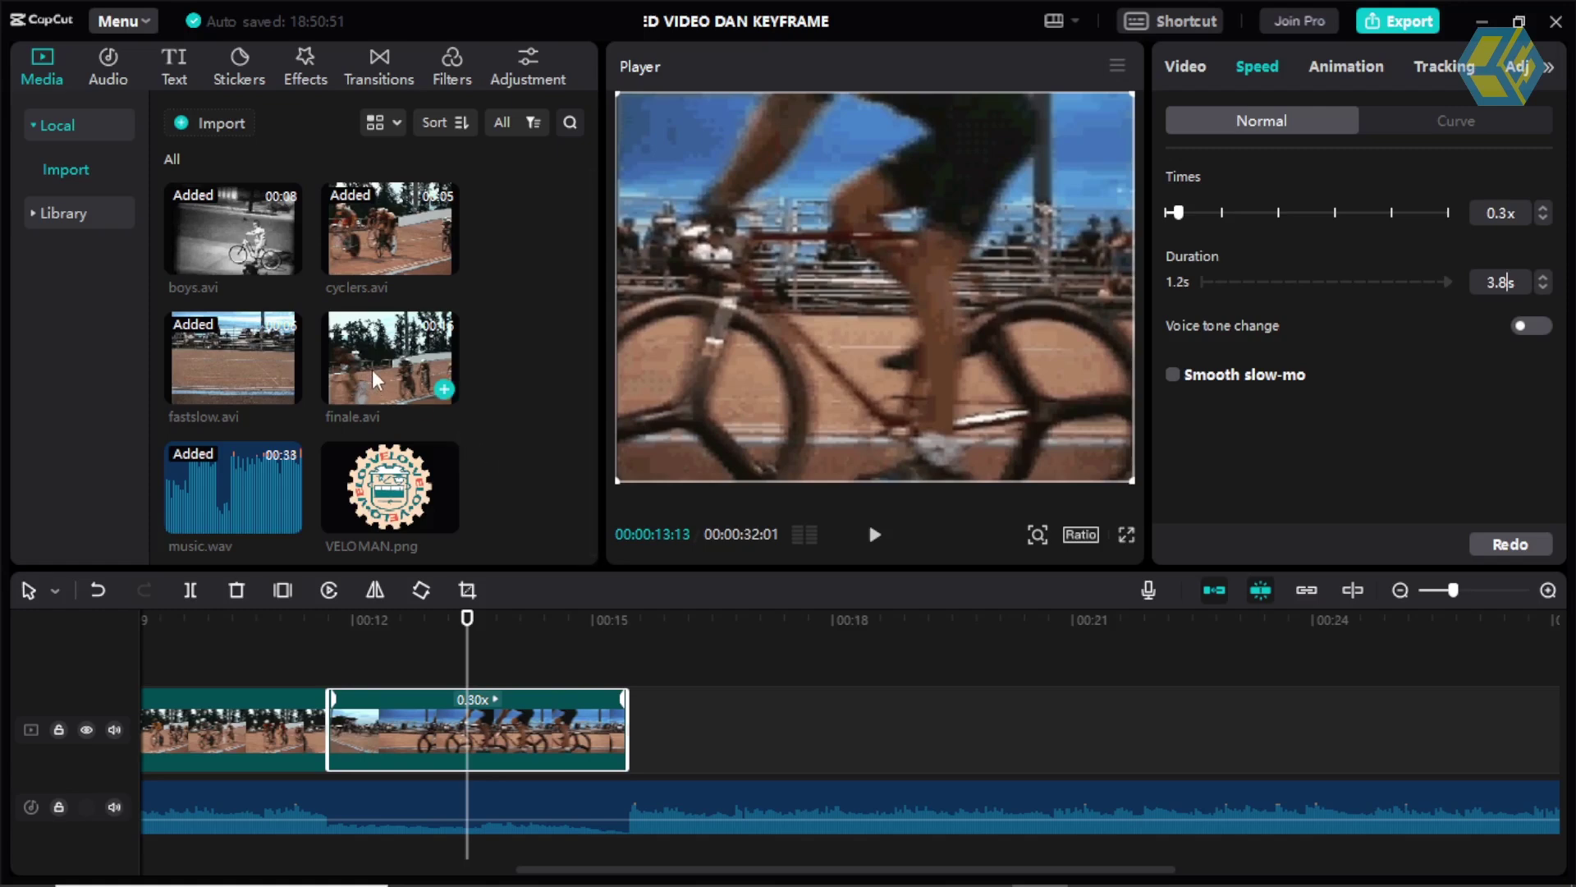
left_click_drag(375, 357, 708, 702)
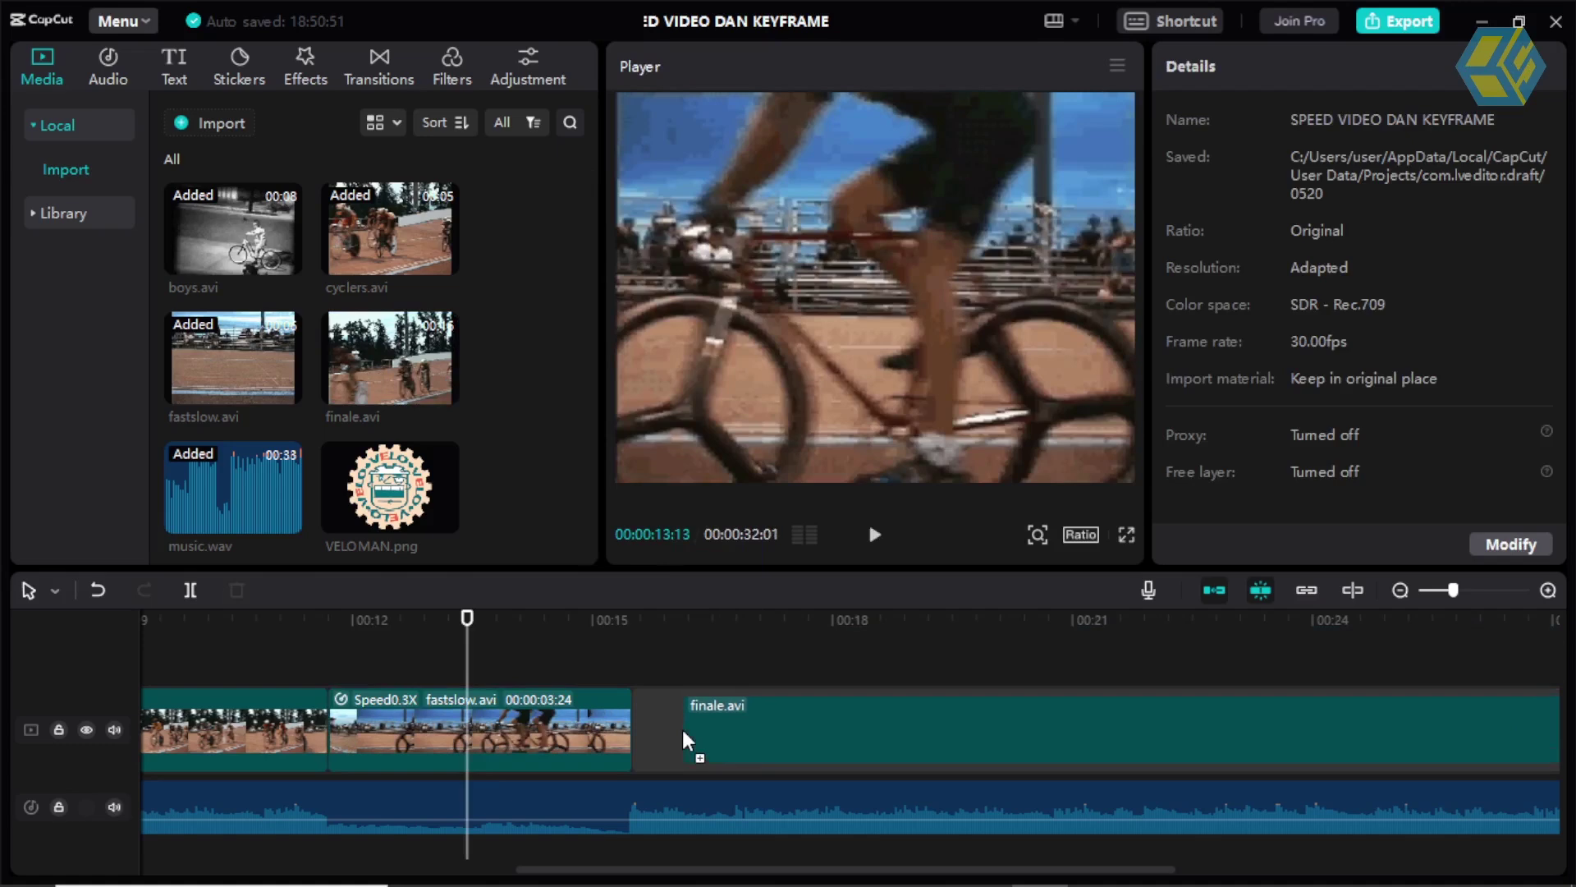
Place finale.avi after the fastslow.avi clip, preview it, and select it.
left_click_drag(707, 703, 682, 731)
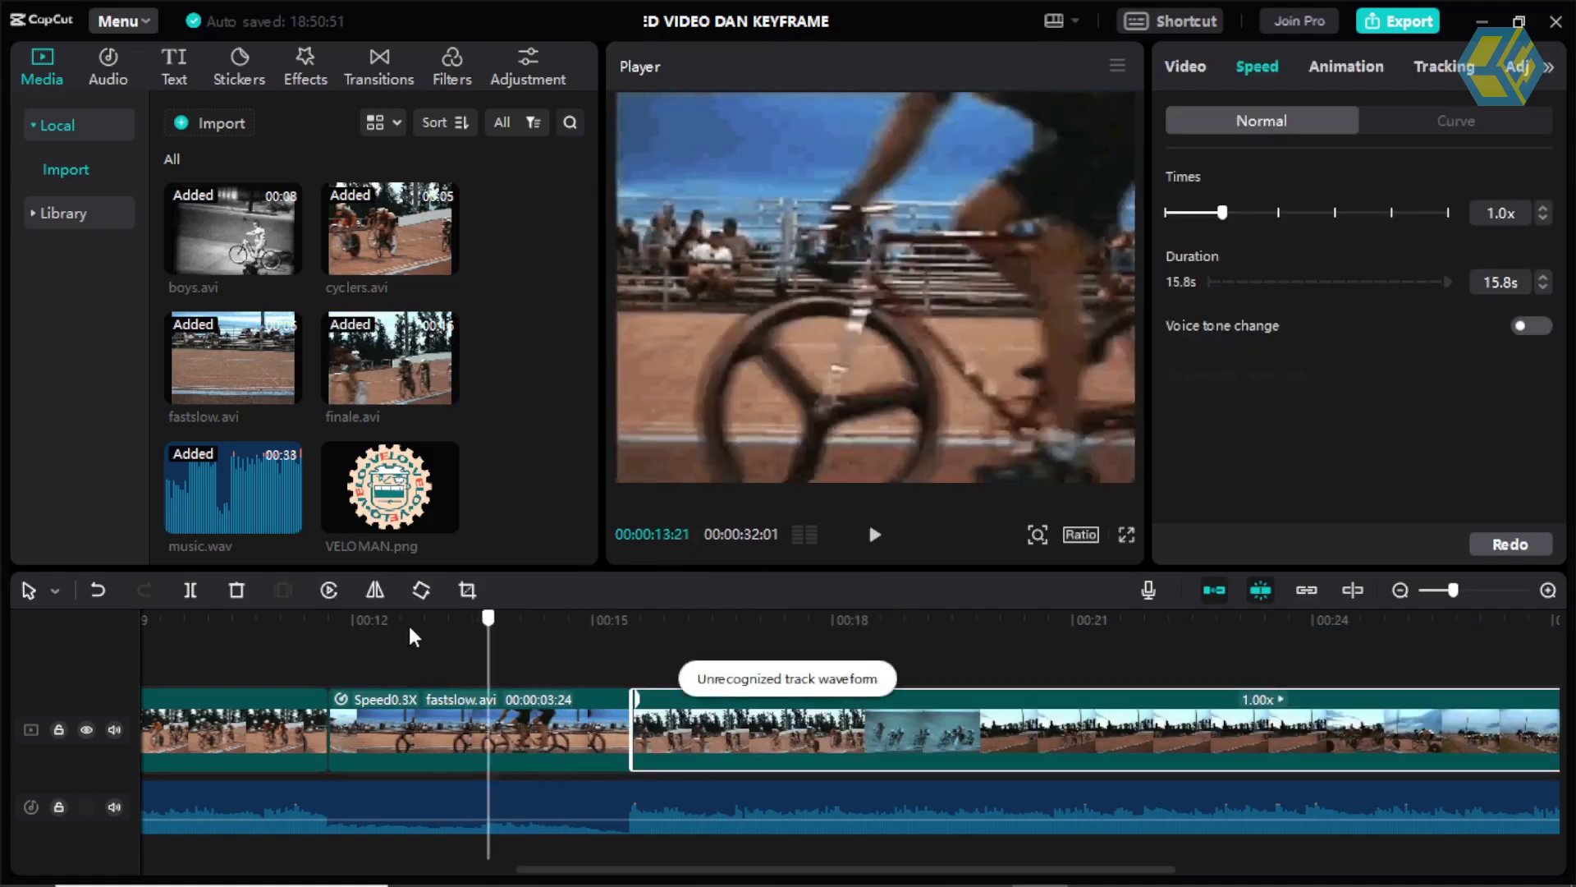
left_click(400, 622)
left_click(876, 535)
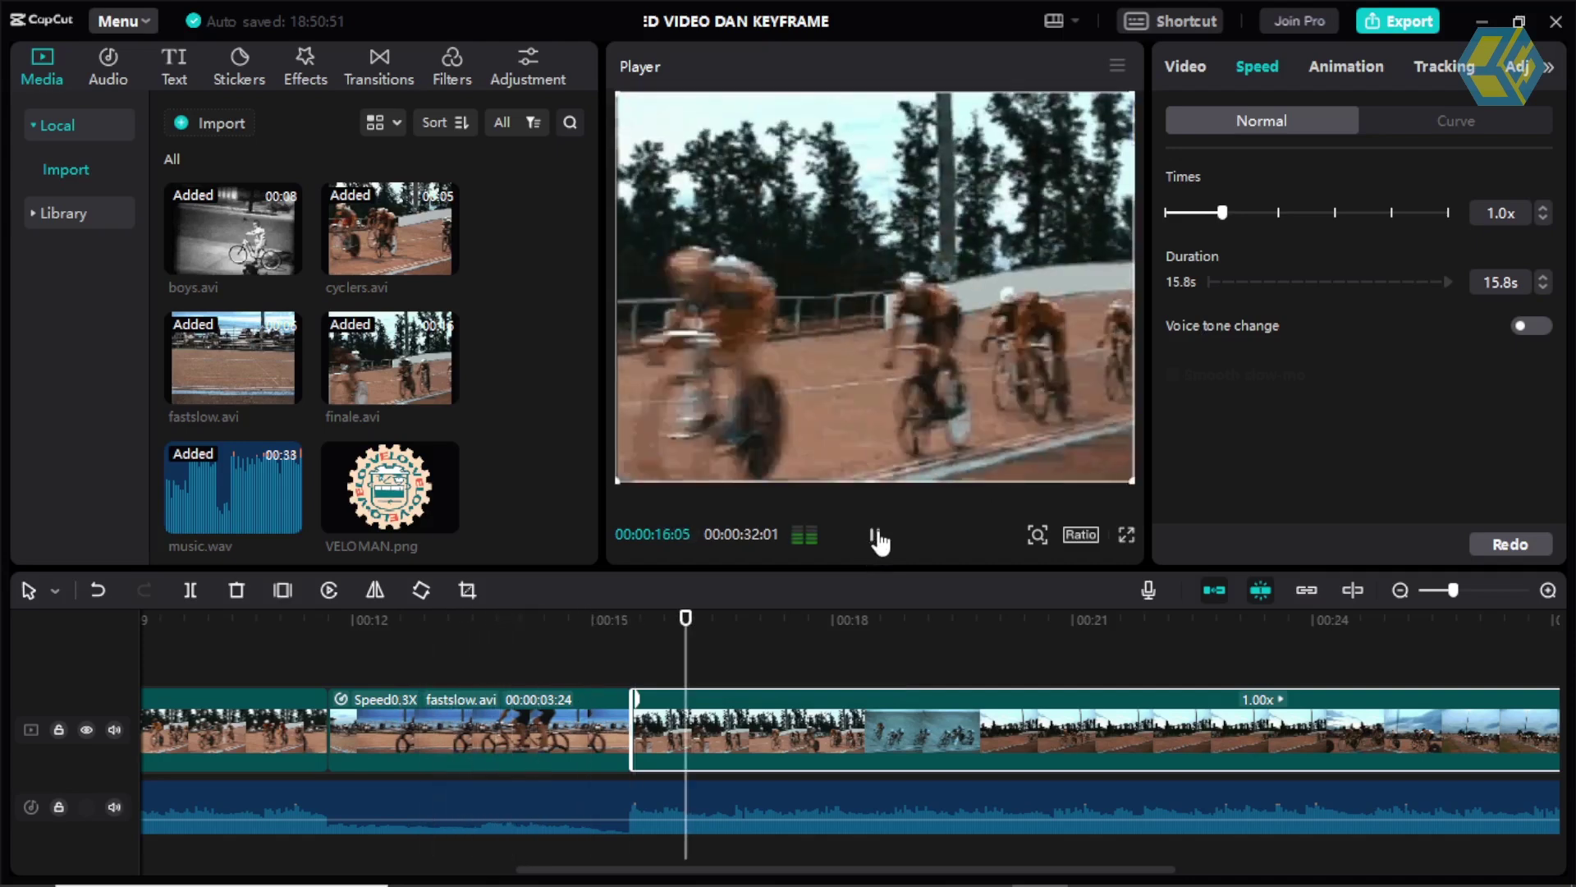
left_click(875, 534)
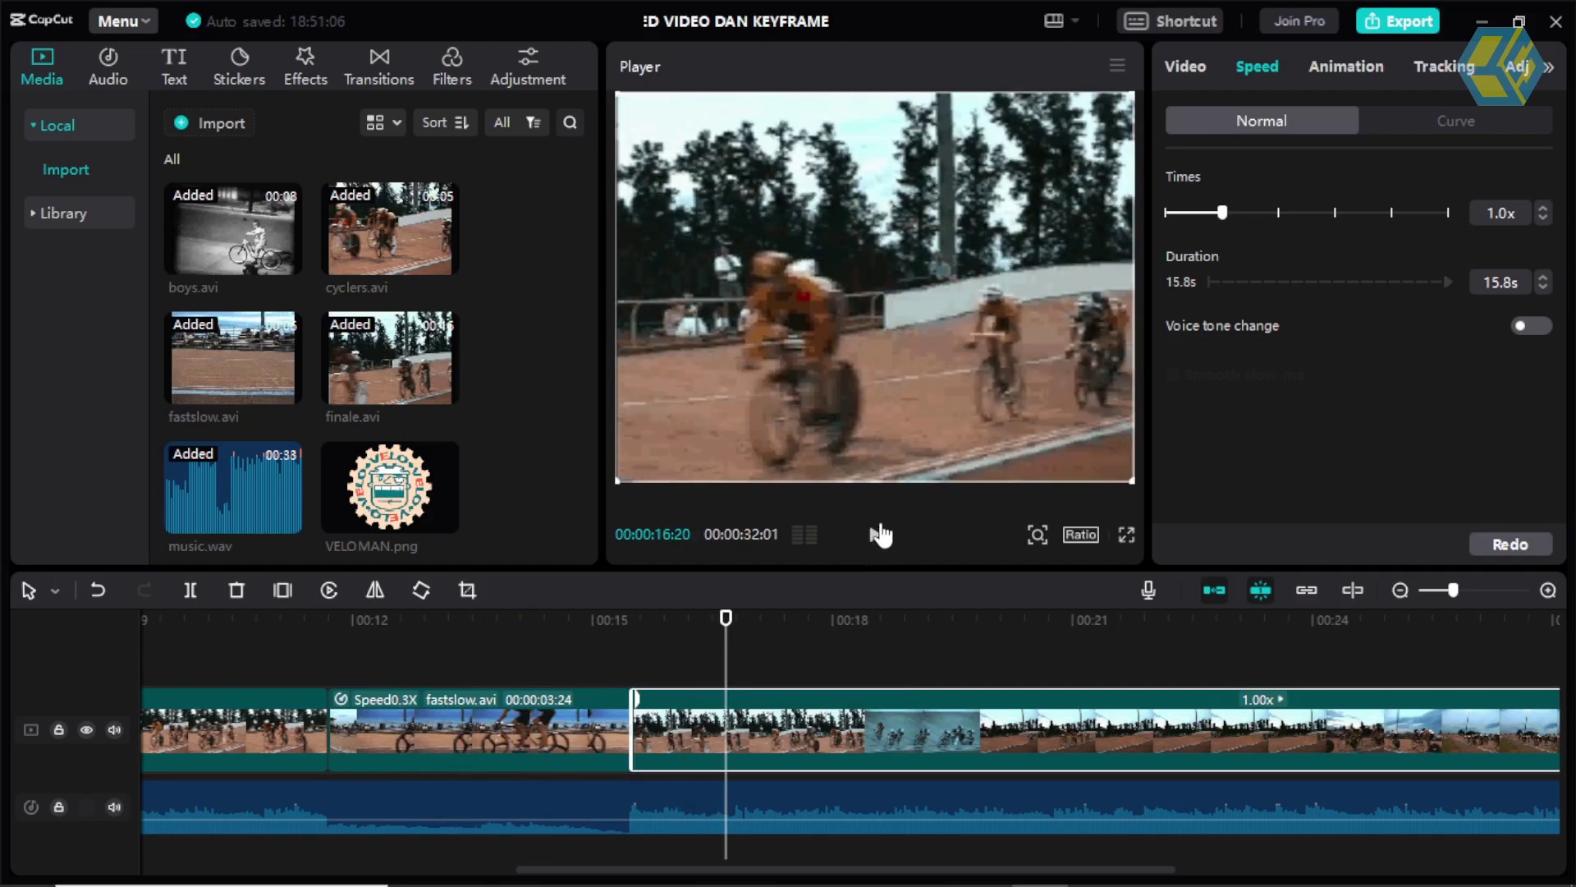
left_click_drag(1453, 590, 1444, 590)
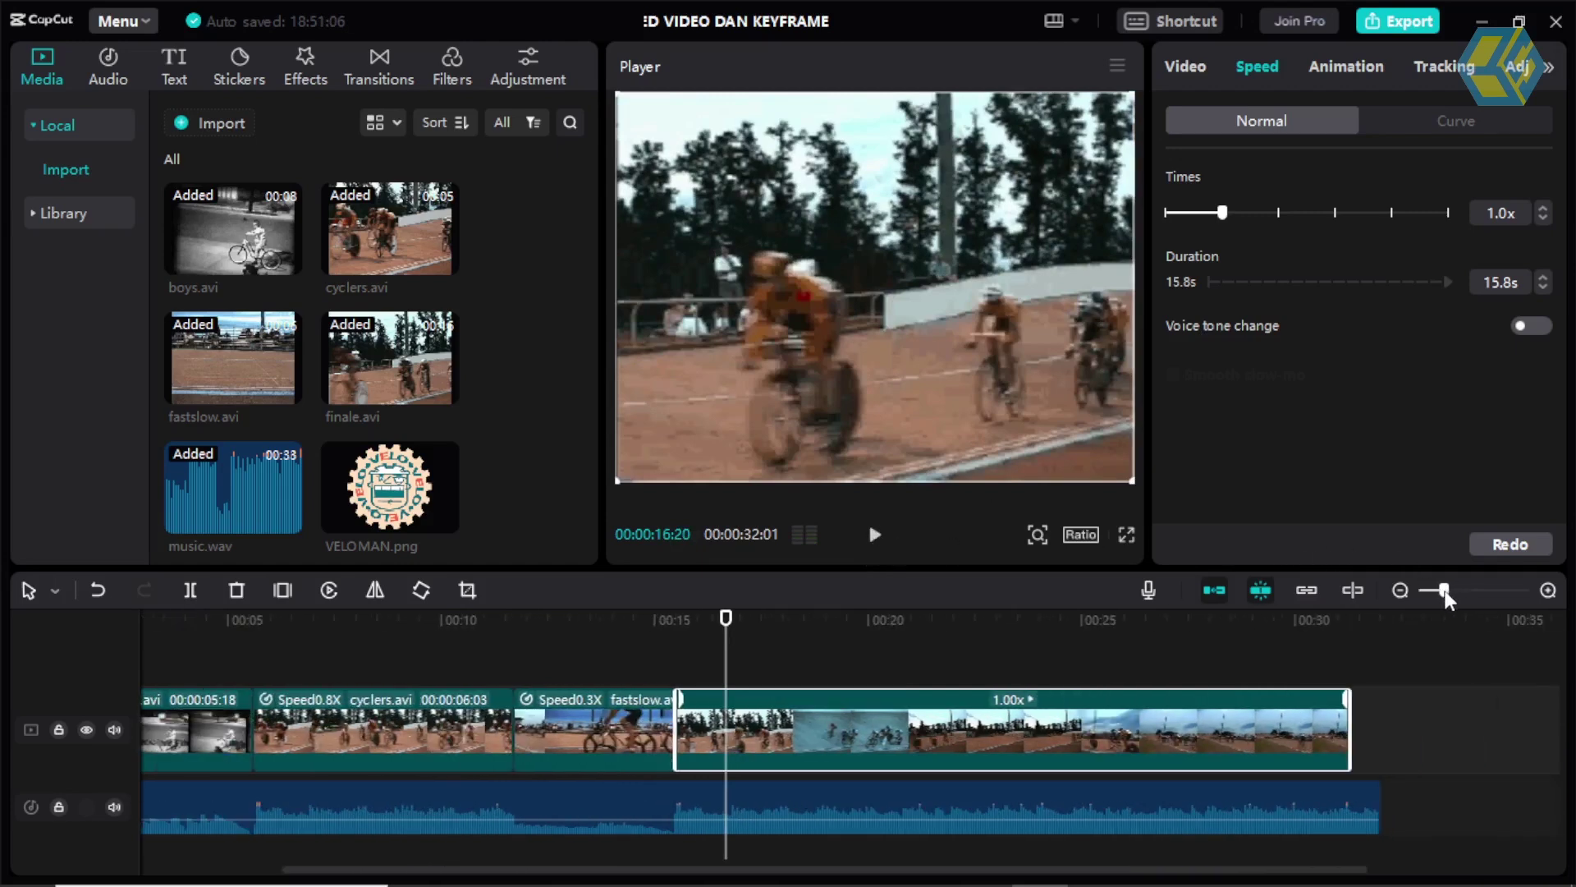
left_click(1395, 727)
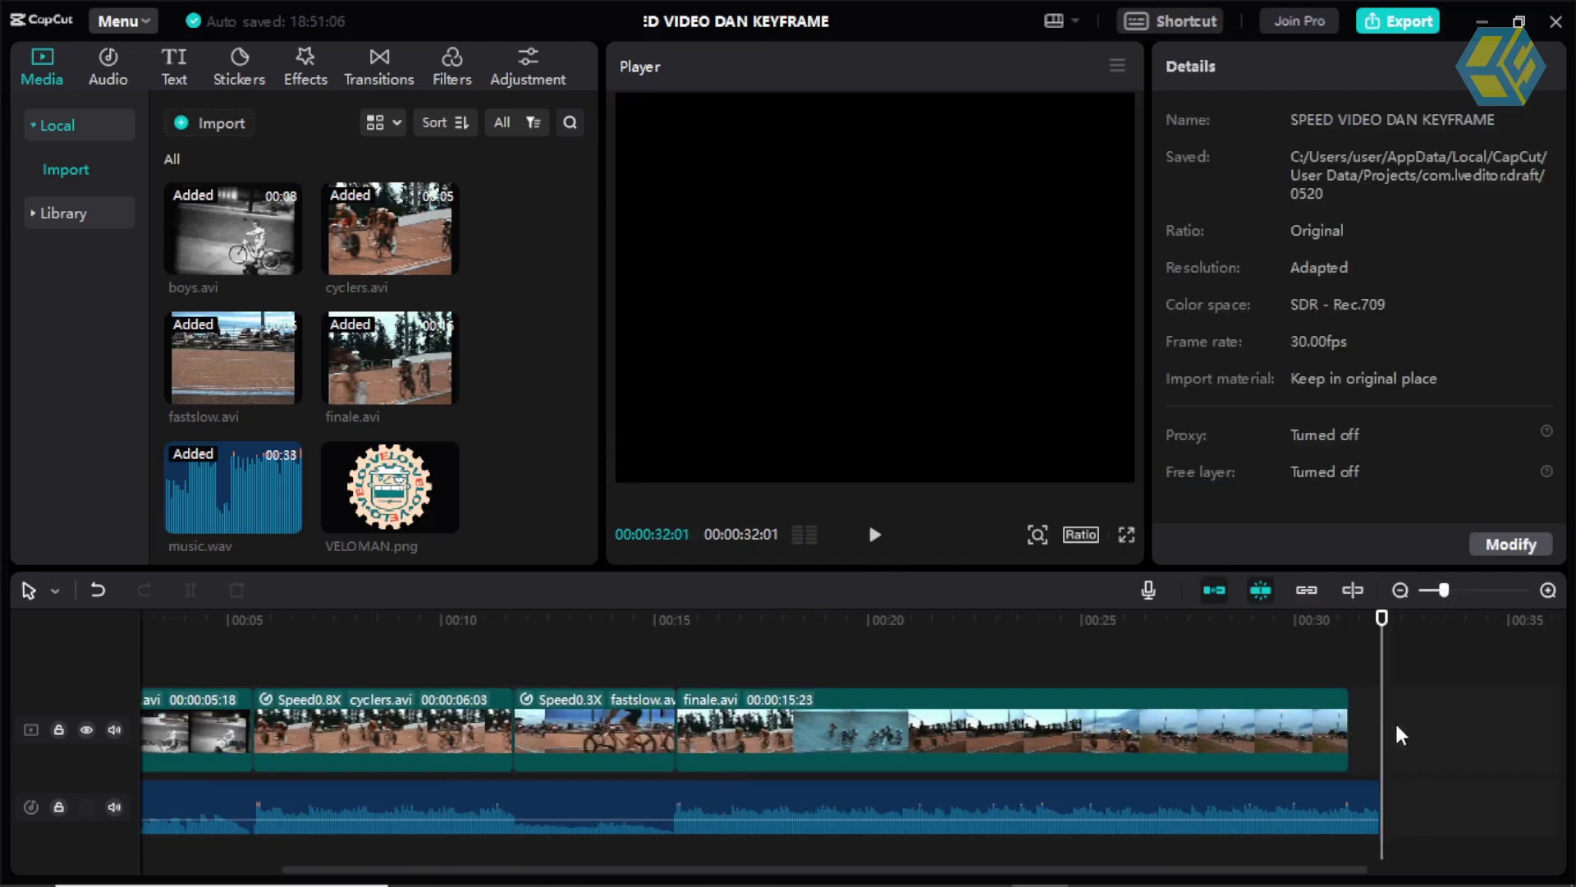
left_click(1256, 717)
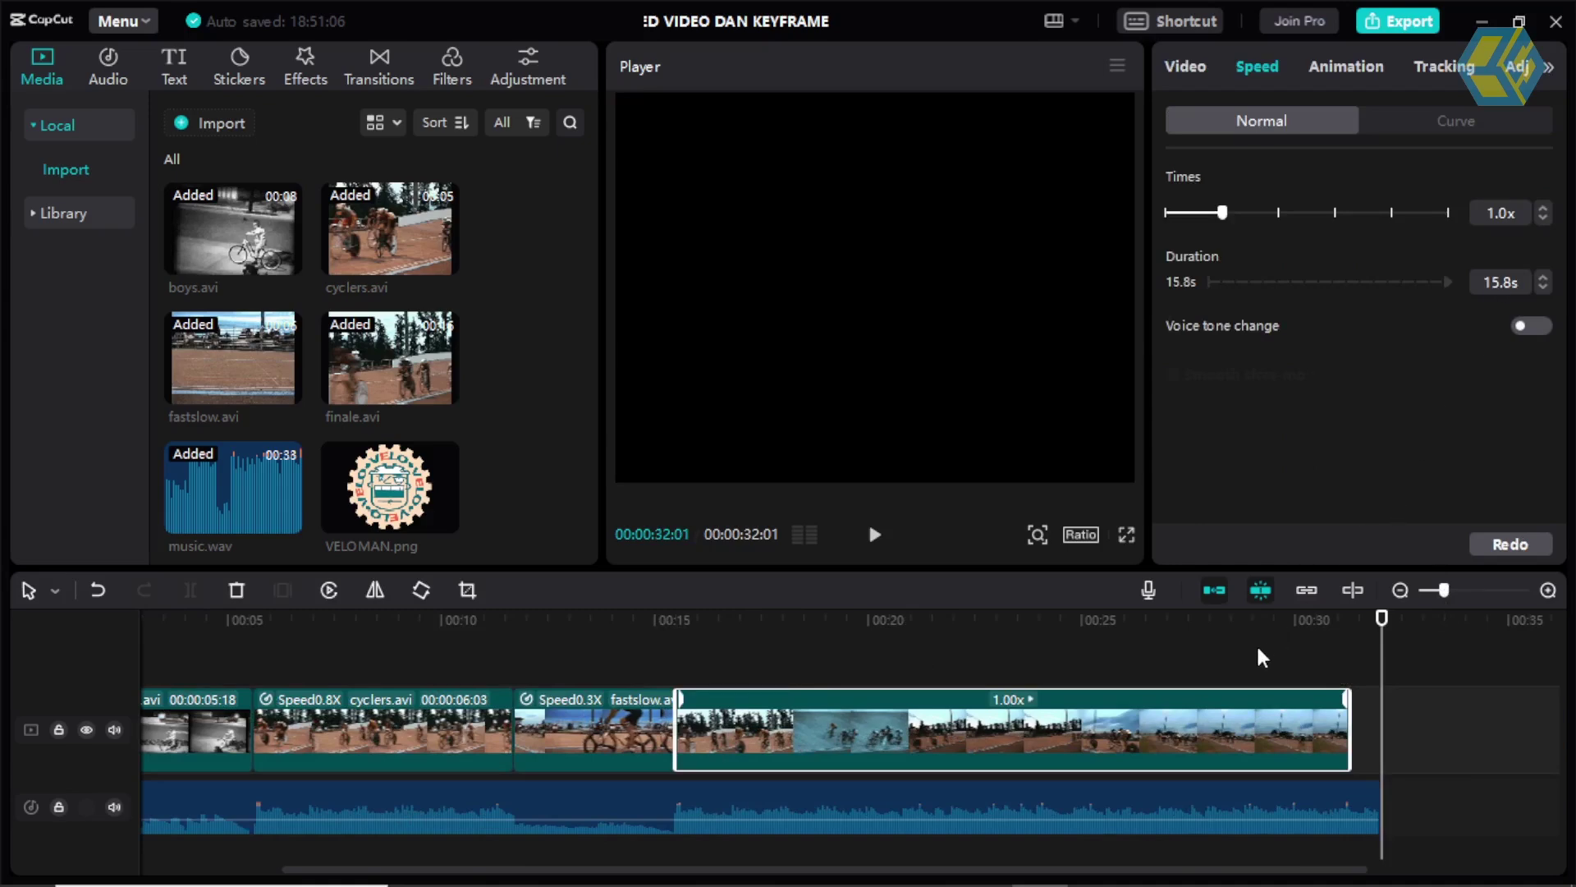
left_click(1278, 673)
left_click(1253, 712)
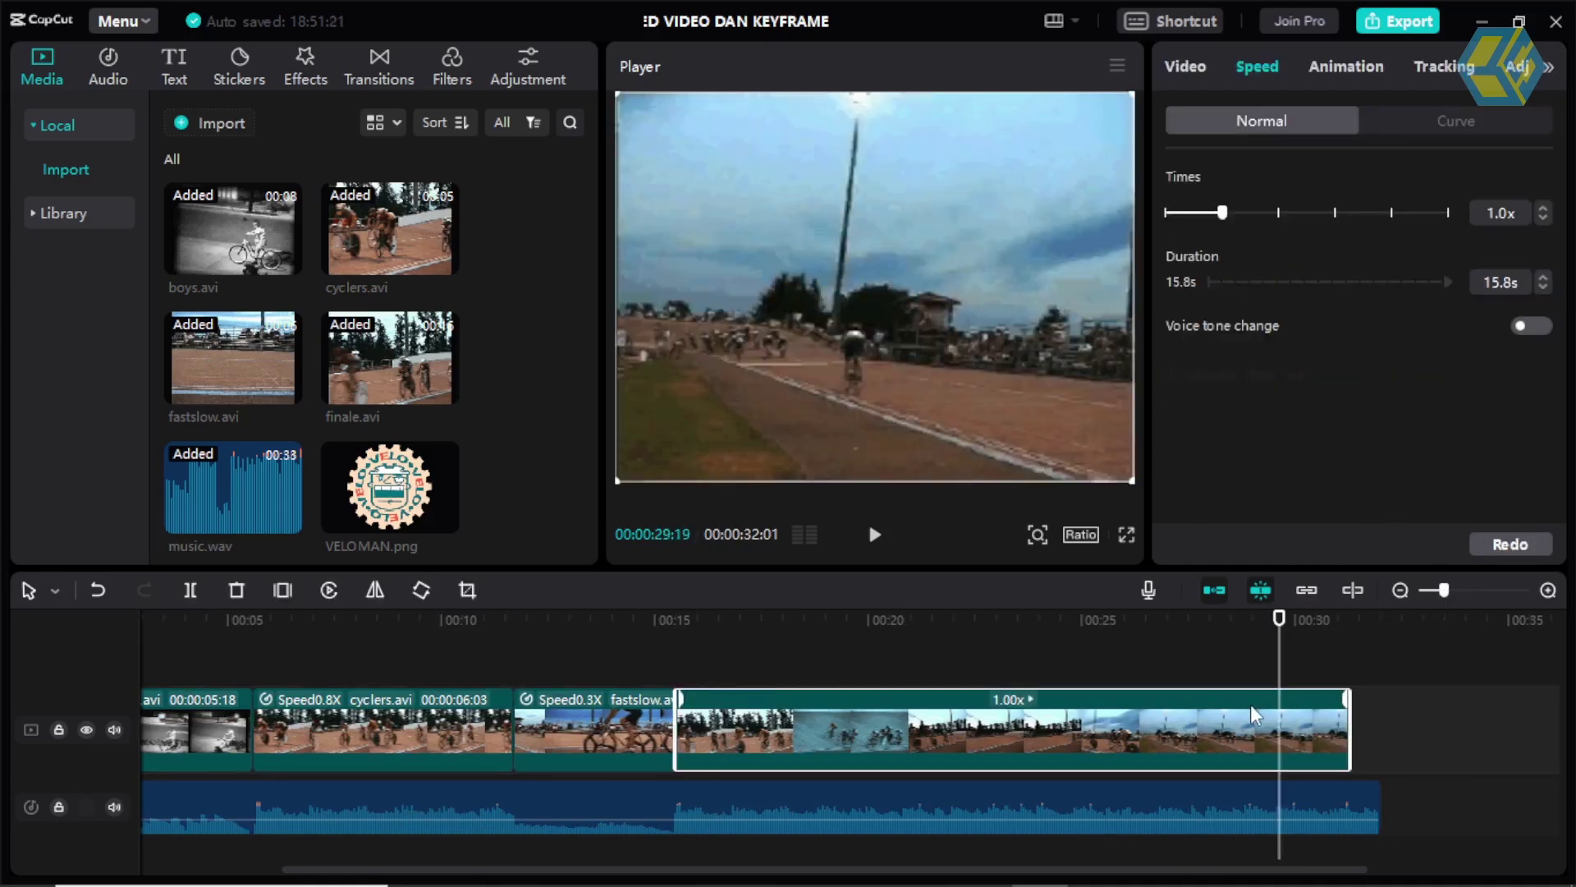
Try a 16.8 s duration on finale.avi, undoing and redoing the change.
left_click_drag(1515, 282, 1438, 285)
type("16.8")
key("Return")
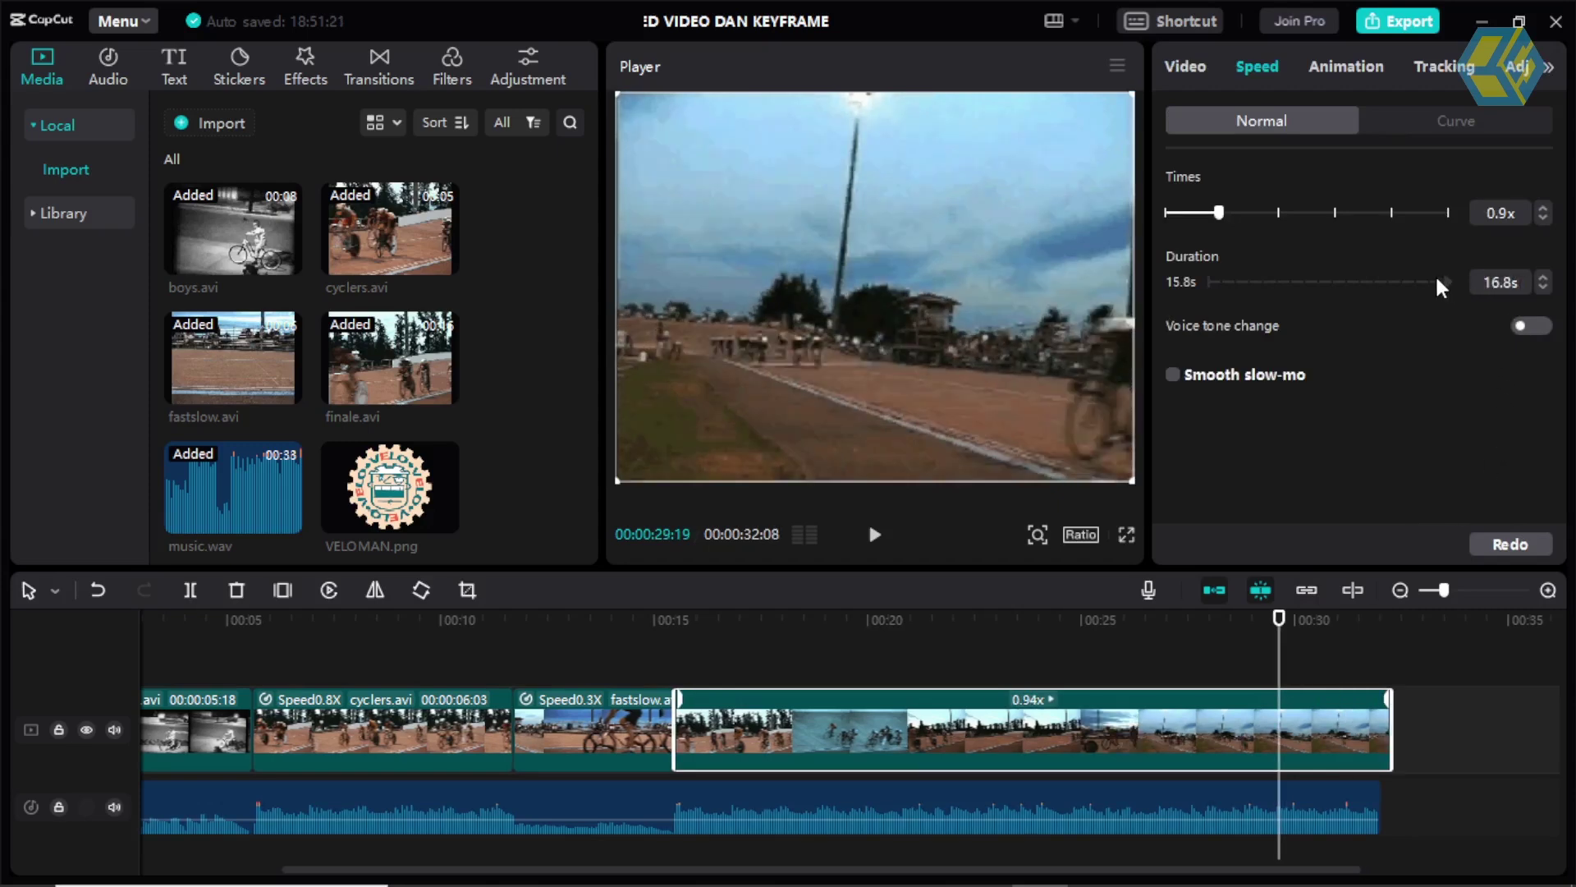
key("ctrl+z")
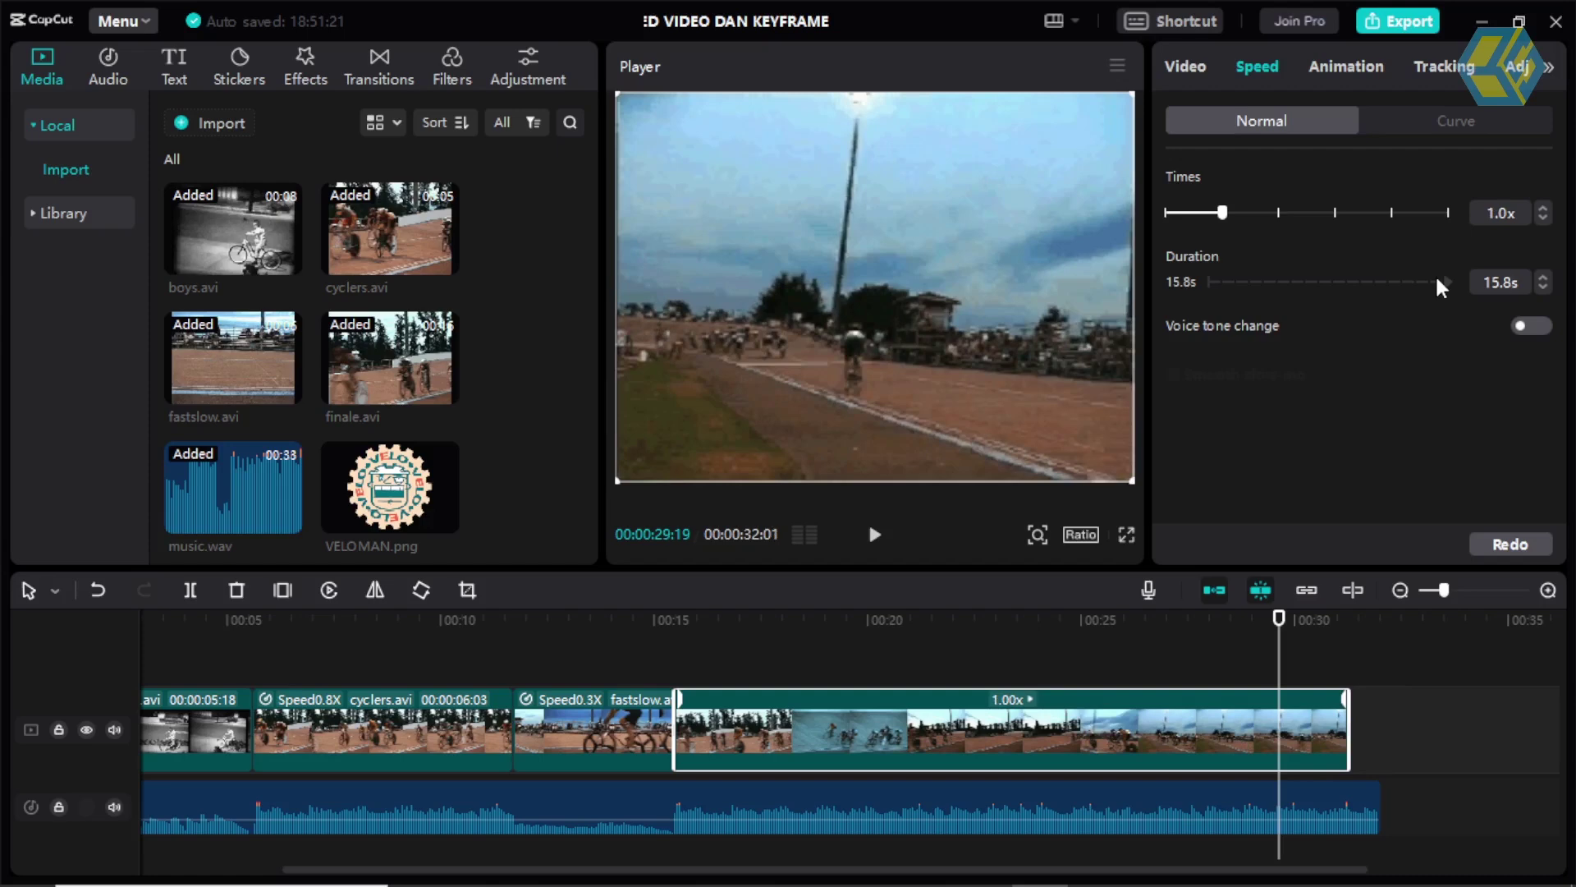
key("ctrl+shift+z")
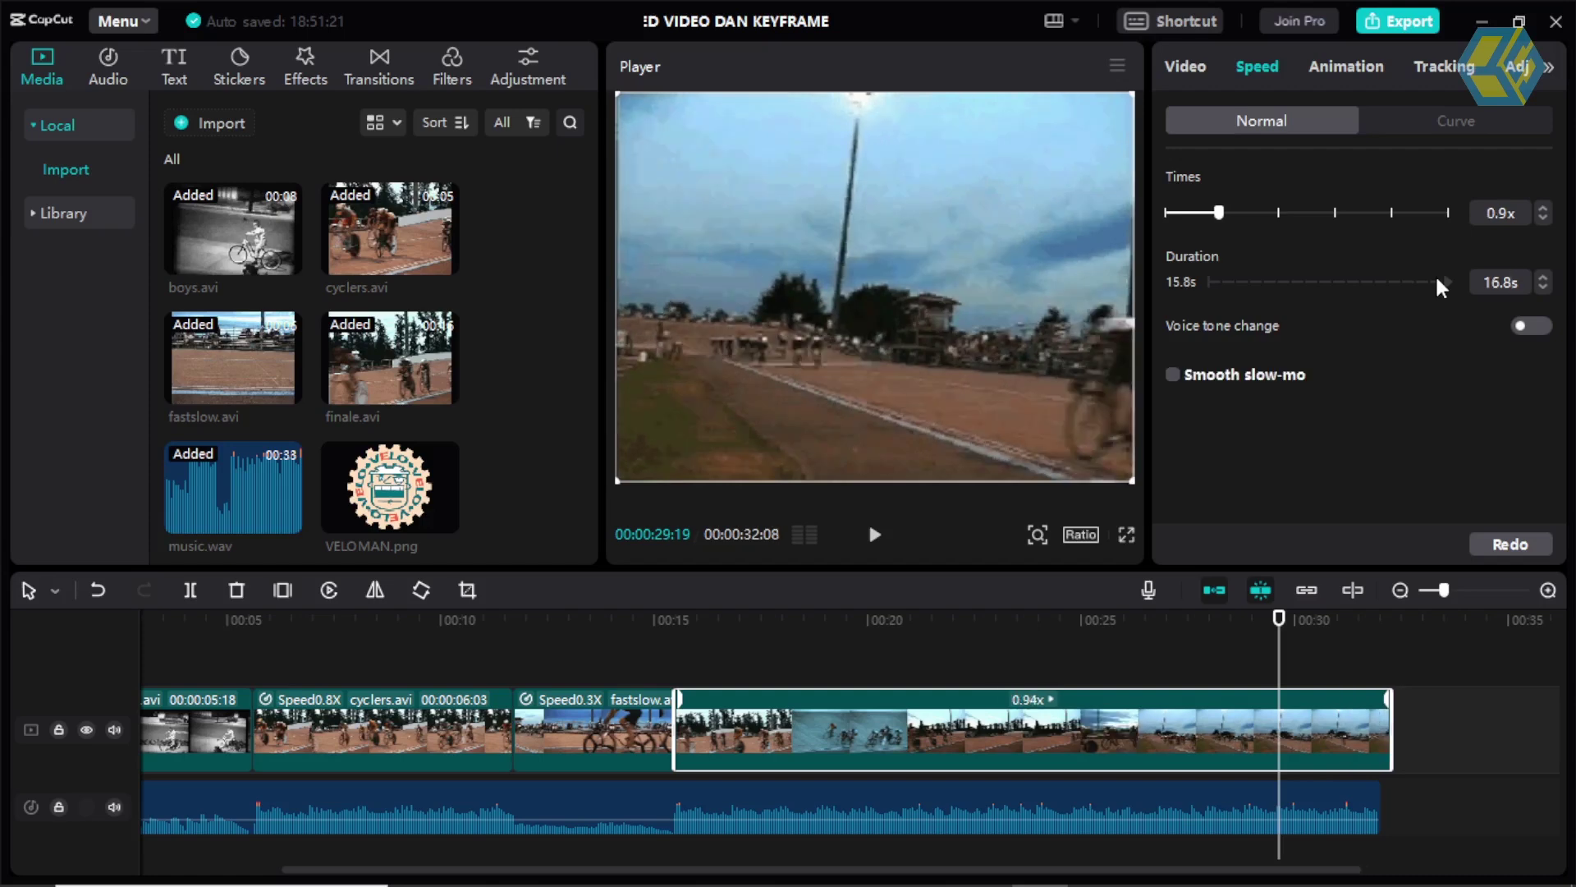
key("ctrl+z")
key("ctrl+shift+z")
key("Up")
key("Down")
key("Up")
key("Down")
Change the finale.avi duration to 16.6 s, then settle on 16.5 s.
left_click_drag(1512, 284, 1506, 283)
type("6")
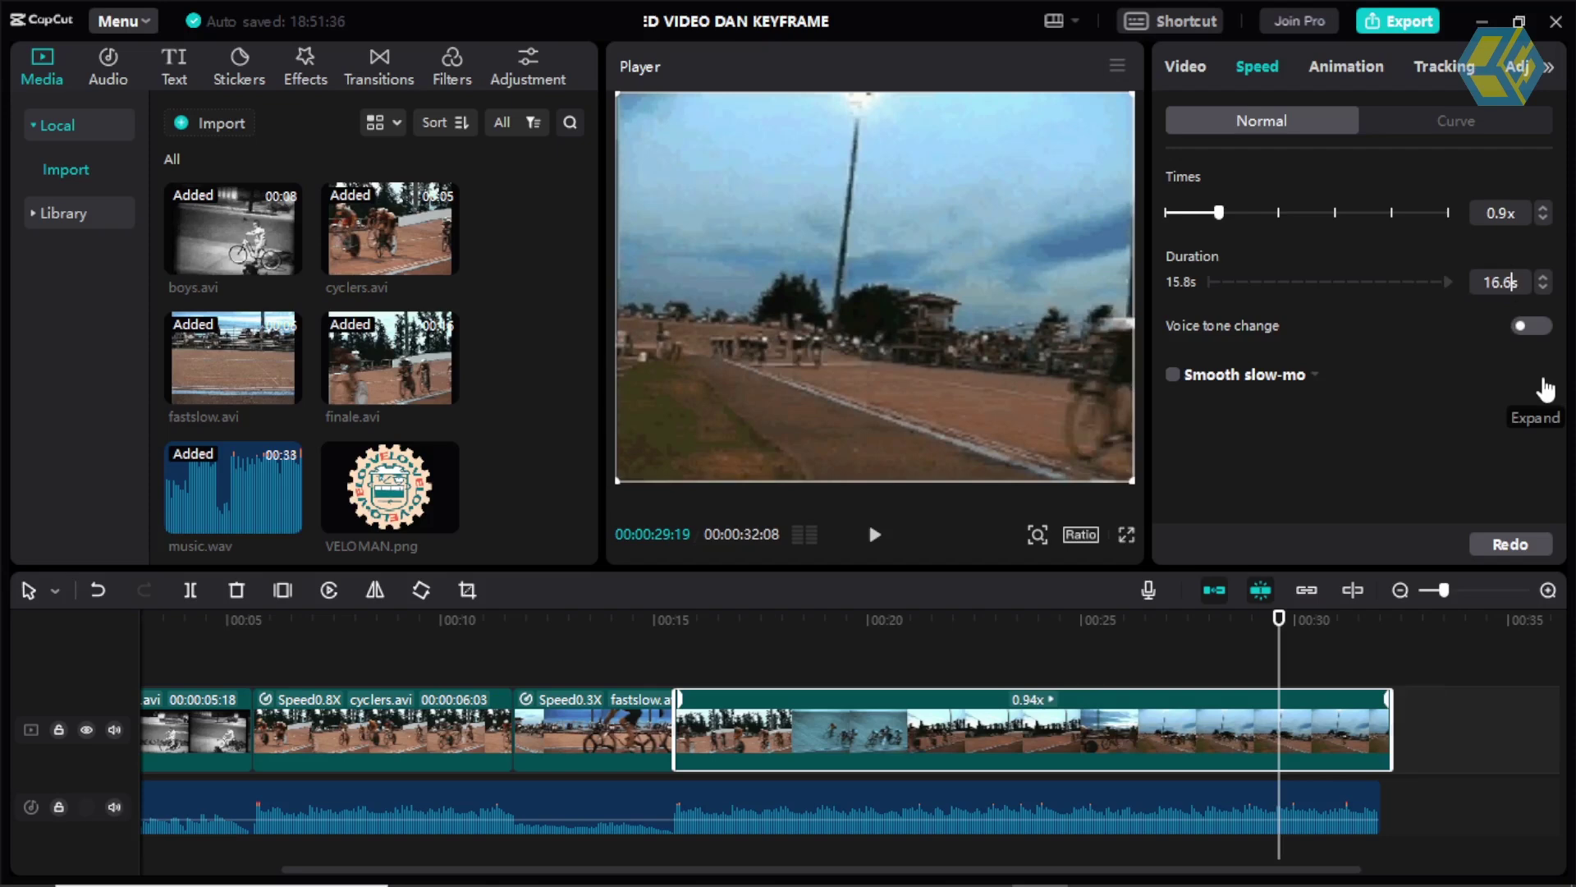
key("Return")
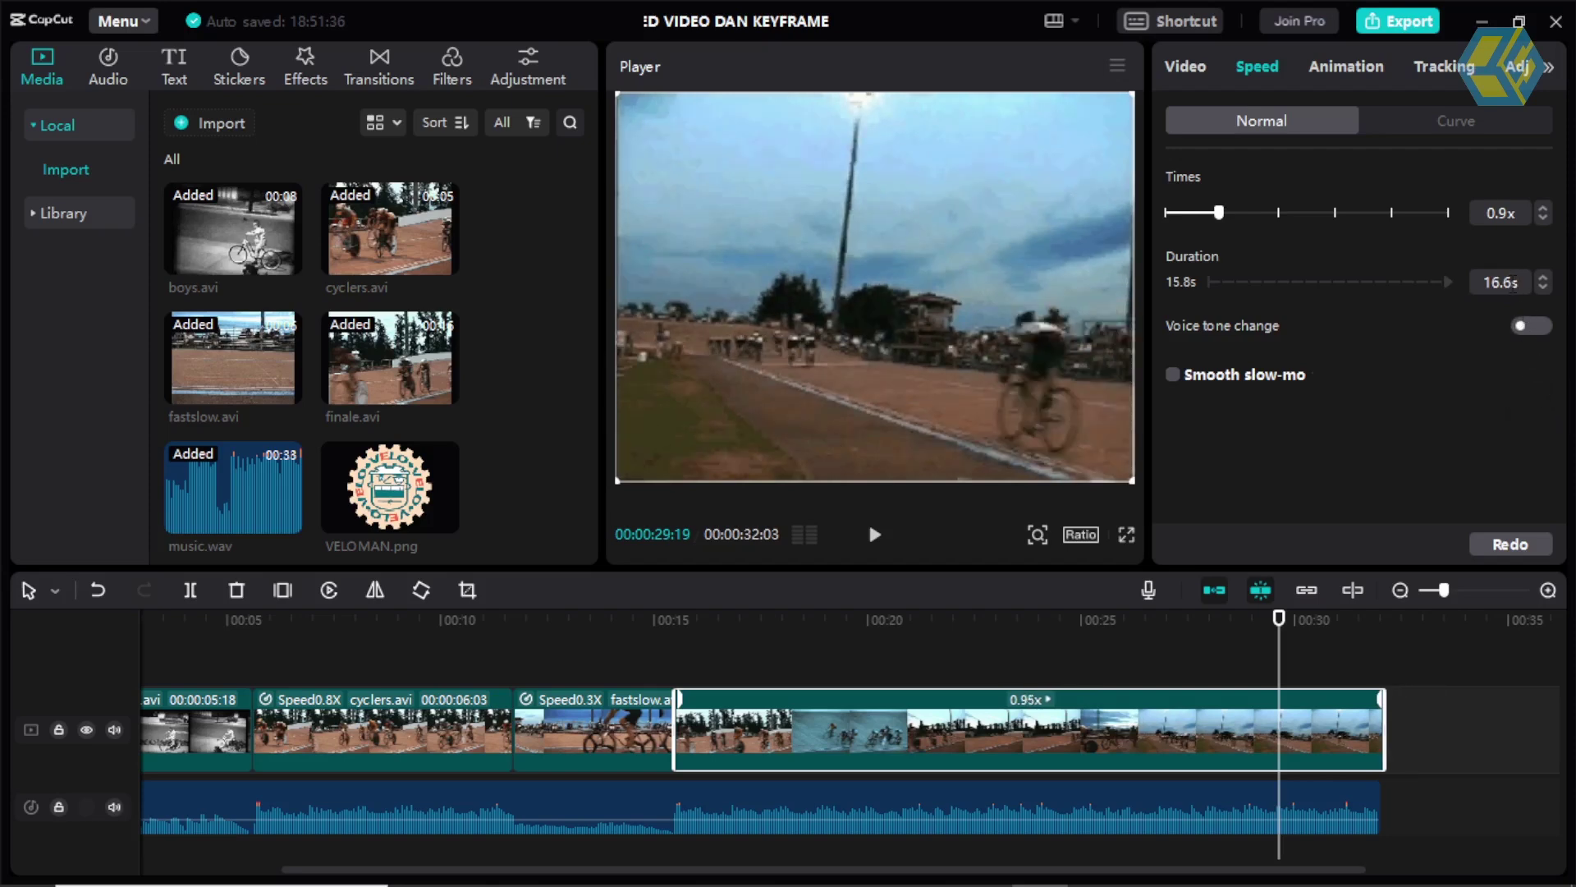
key("BackSpace")
type("5")
key("Return")
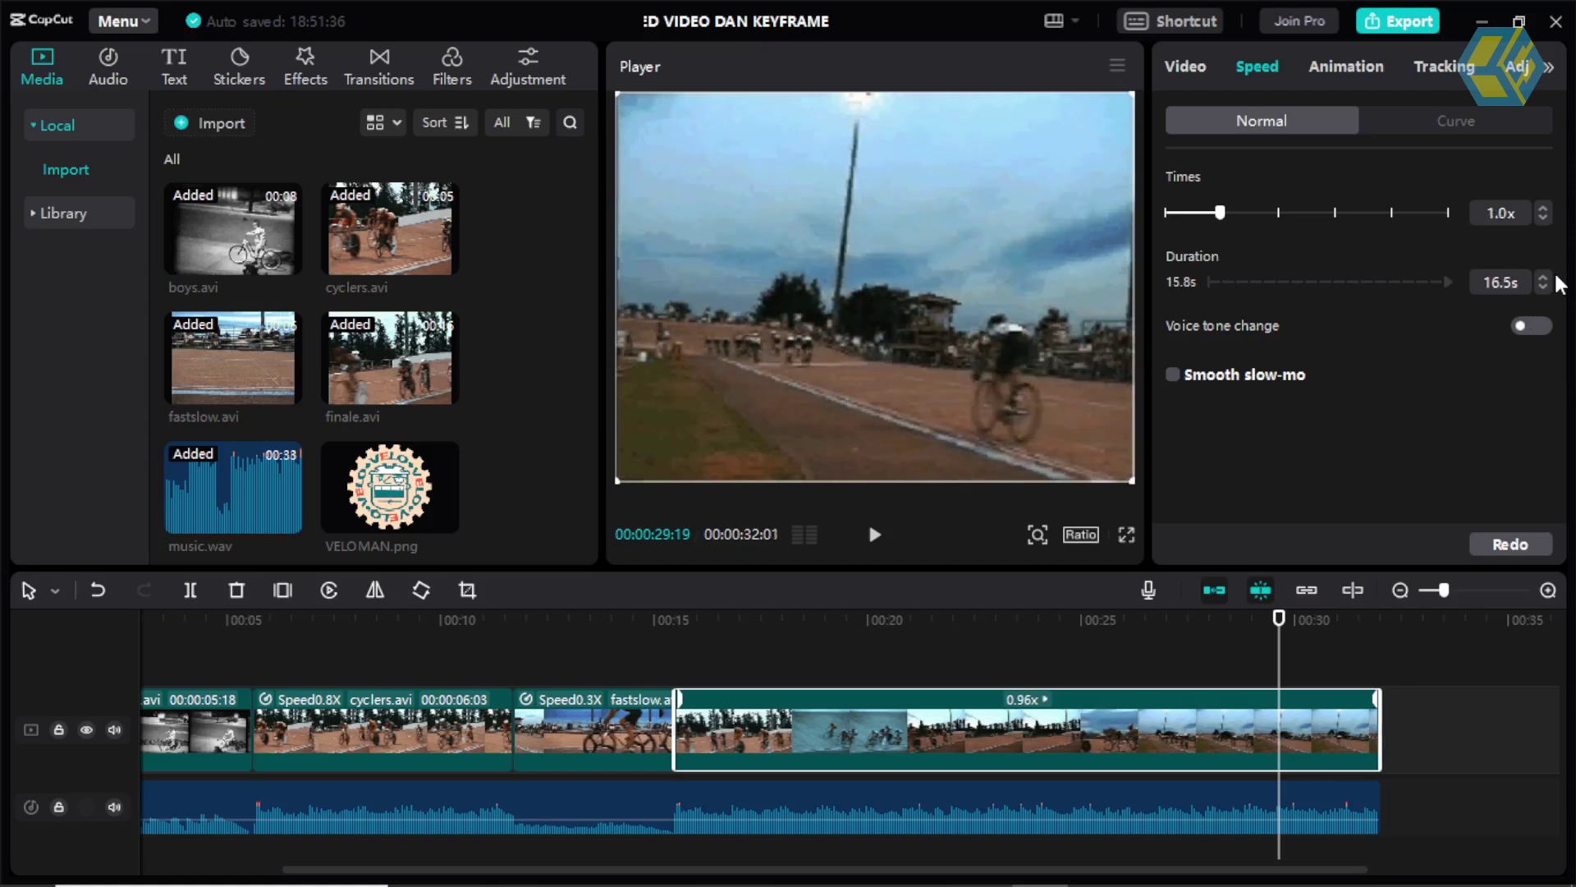
left_click(1406, 704)
left_click_drag(1382, 616, 1178, 617)
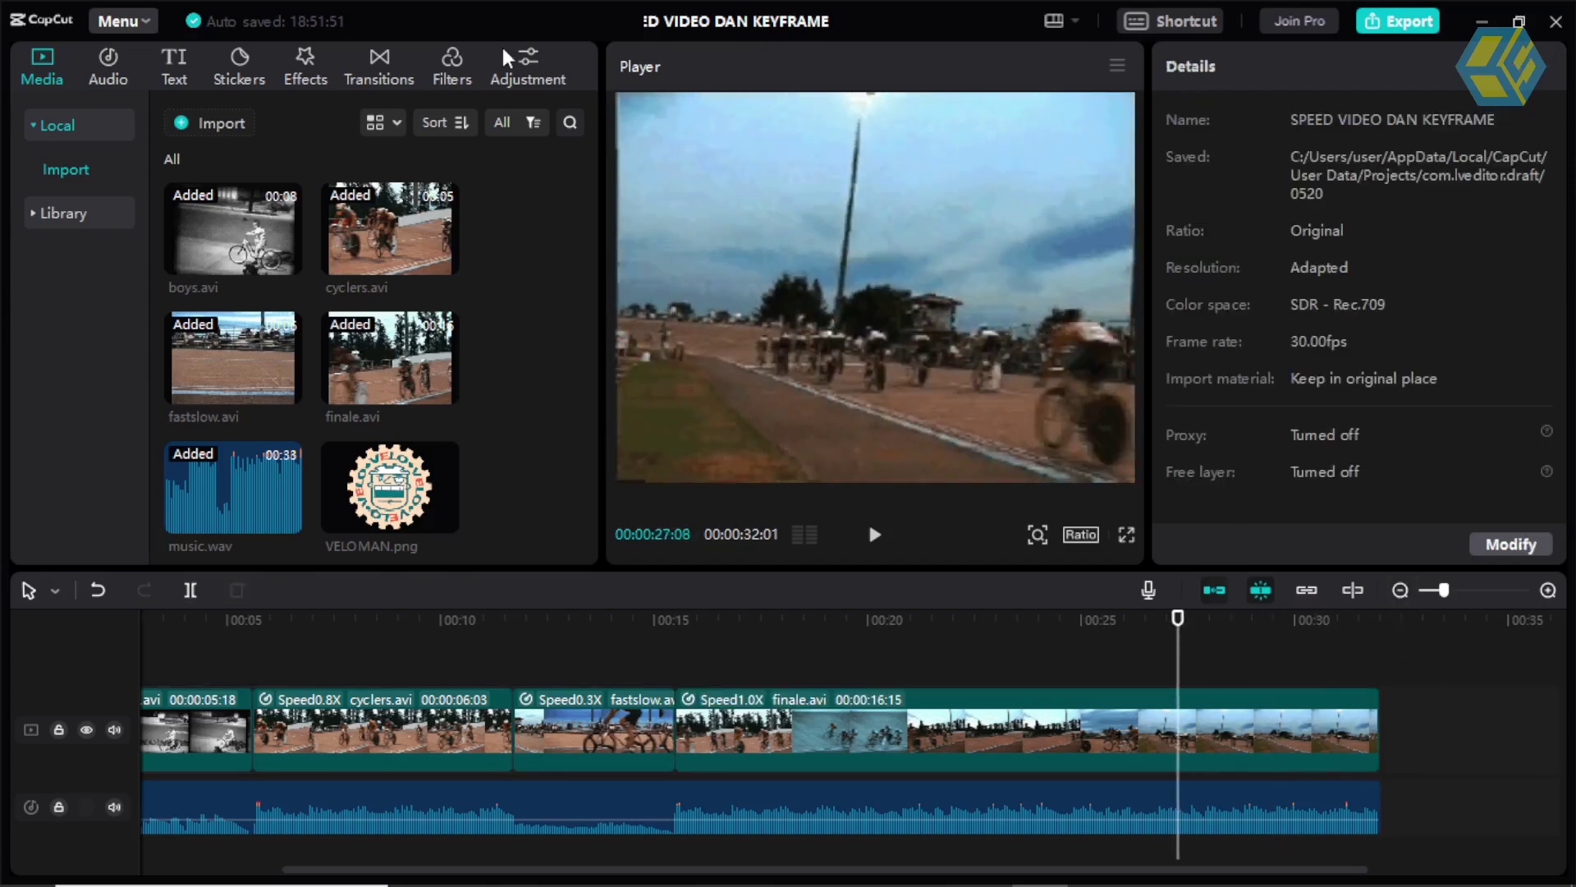
left_click(874, 534)
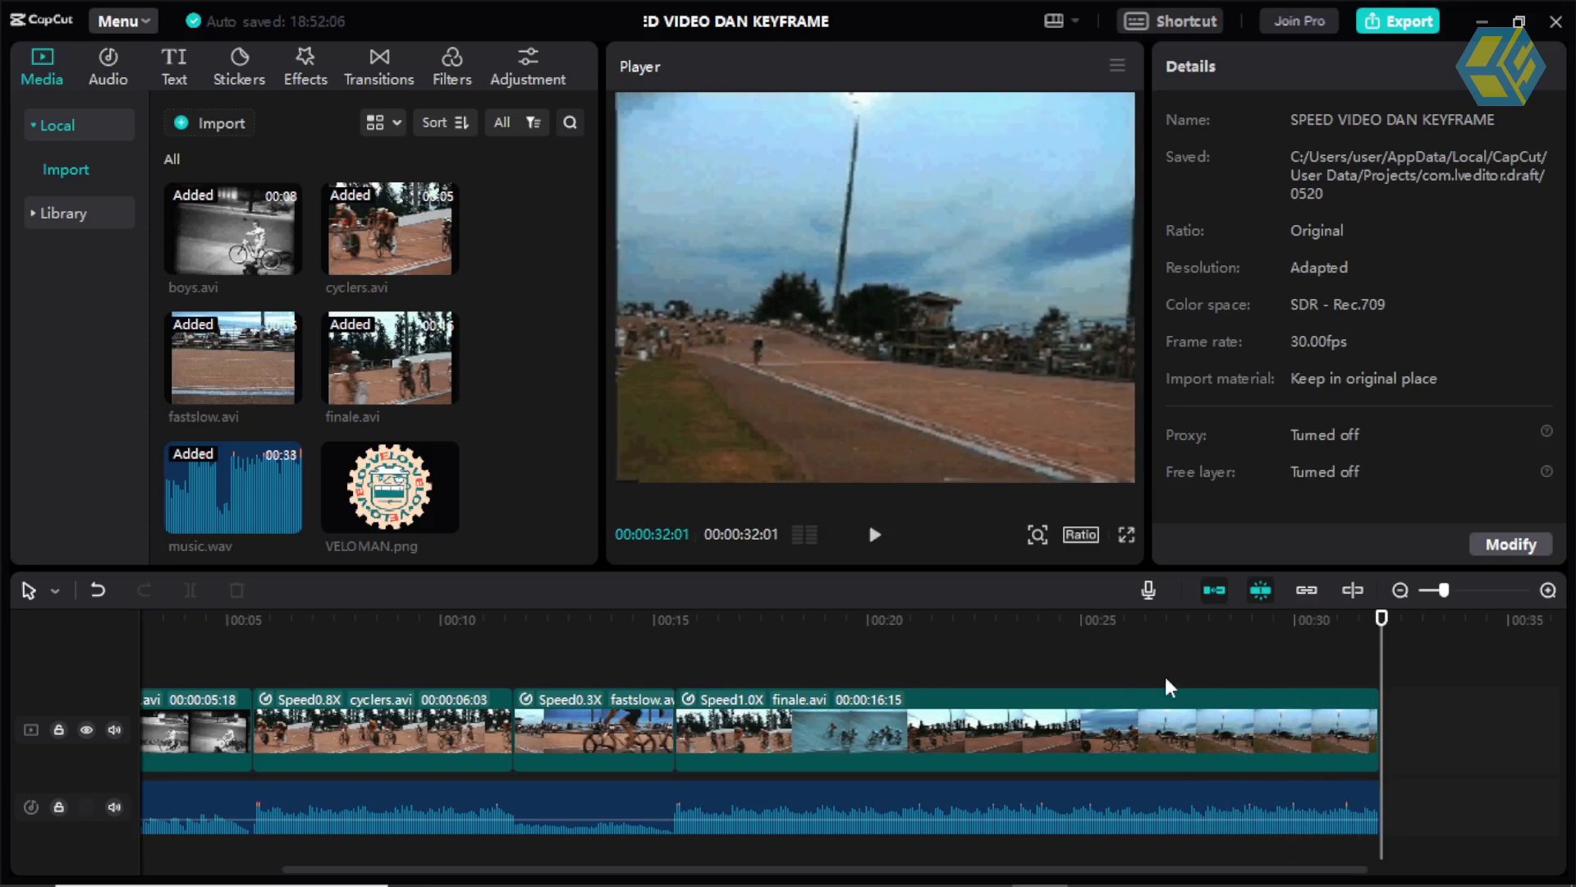
left_click(864, 734)
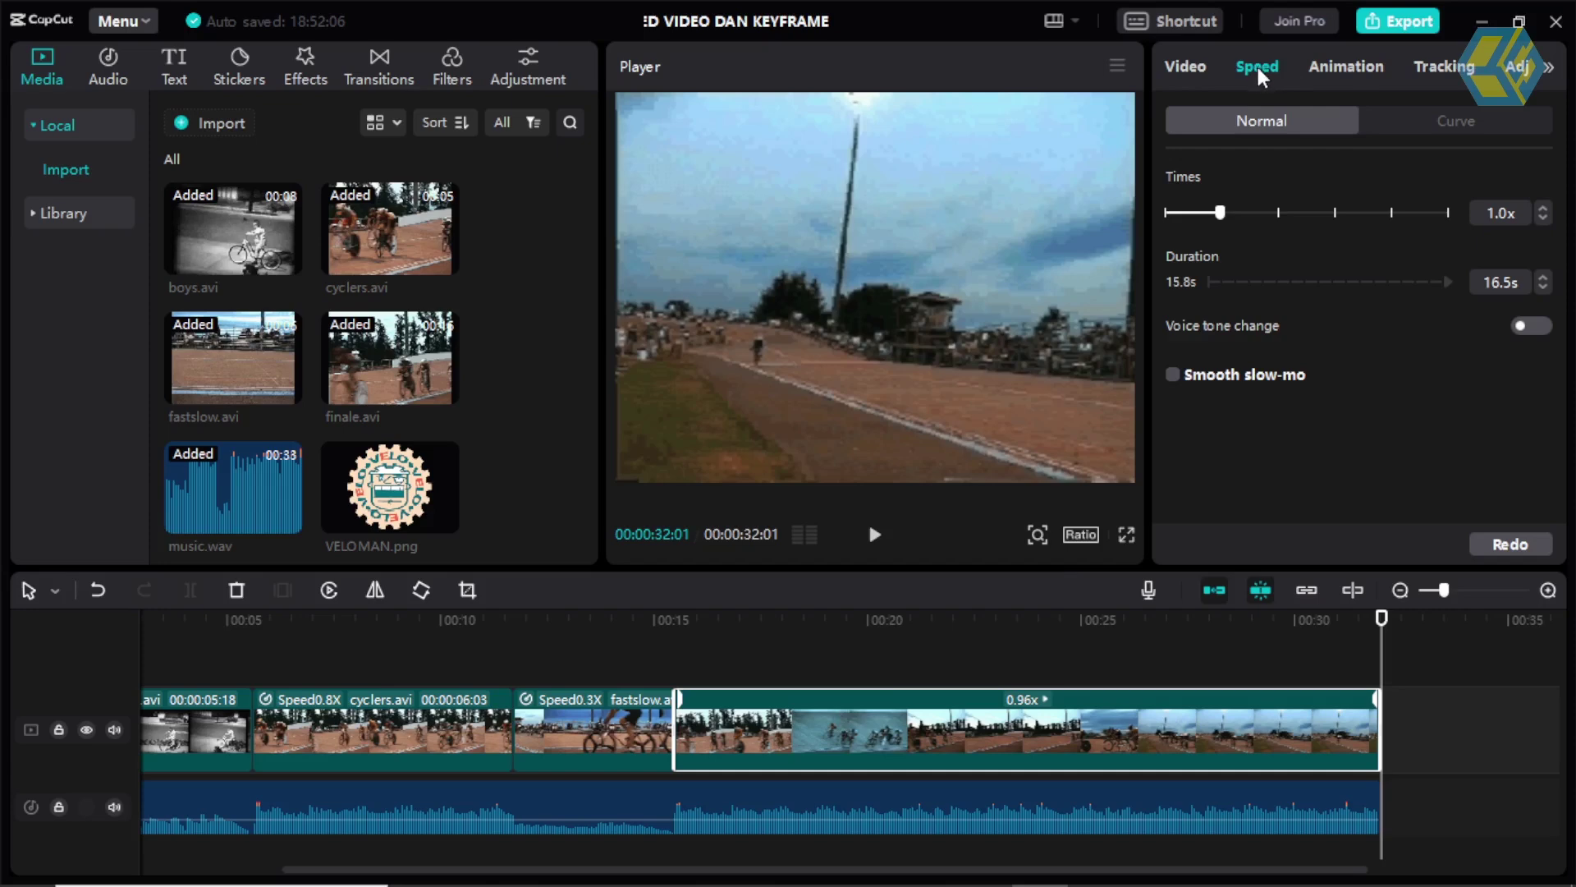
left_click(1147, 786)
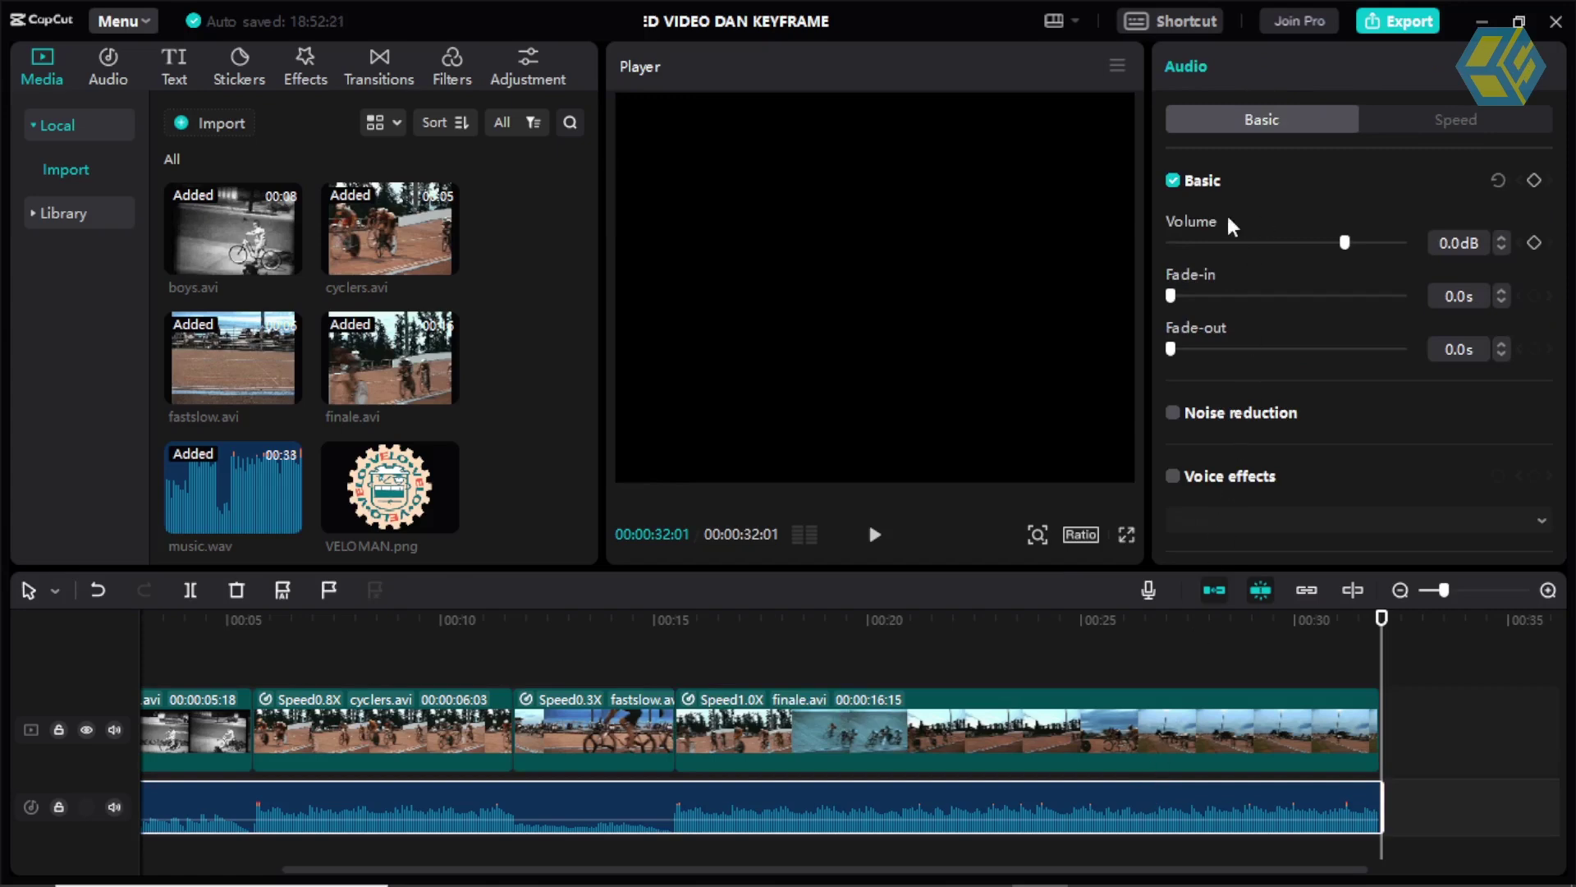
left_click(1100, 718)
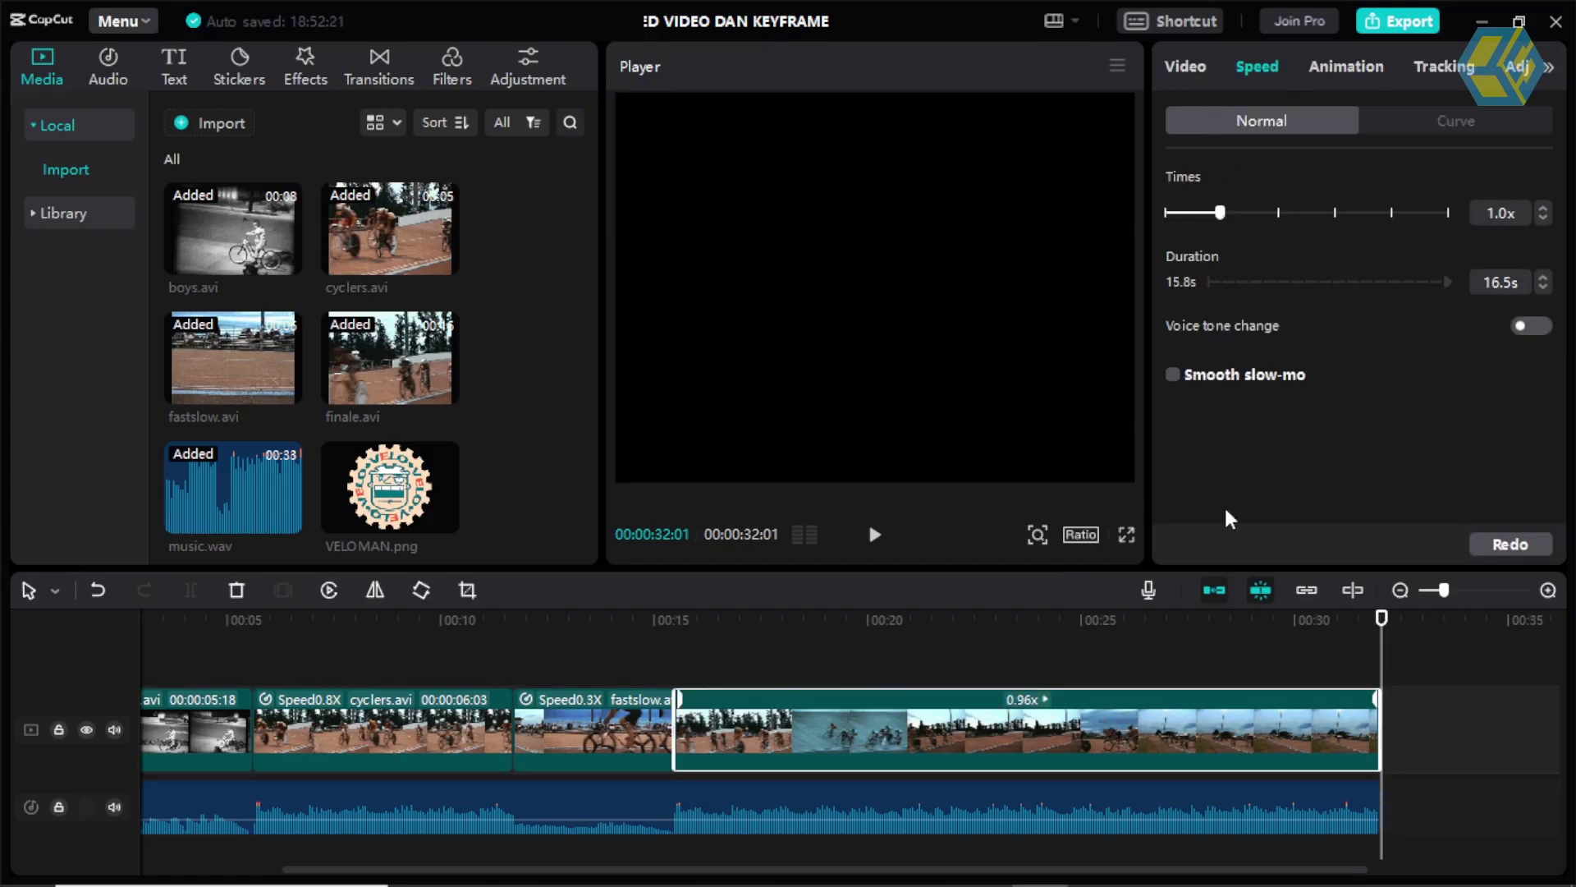
left_click(1239, 657)
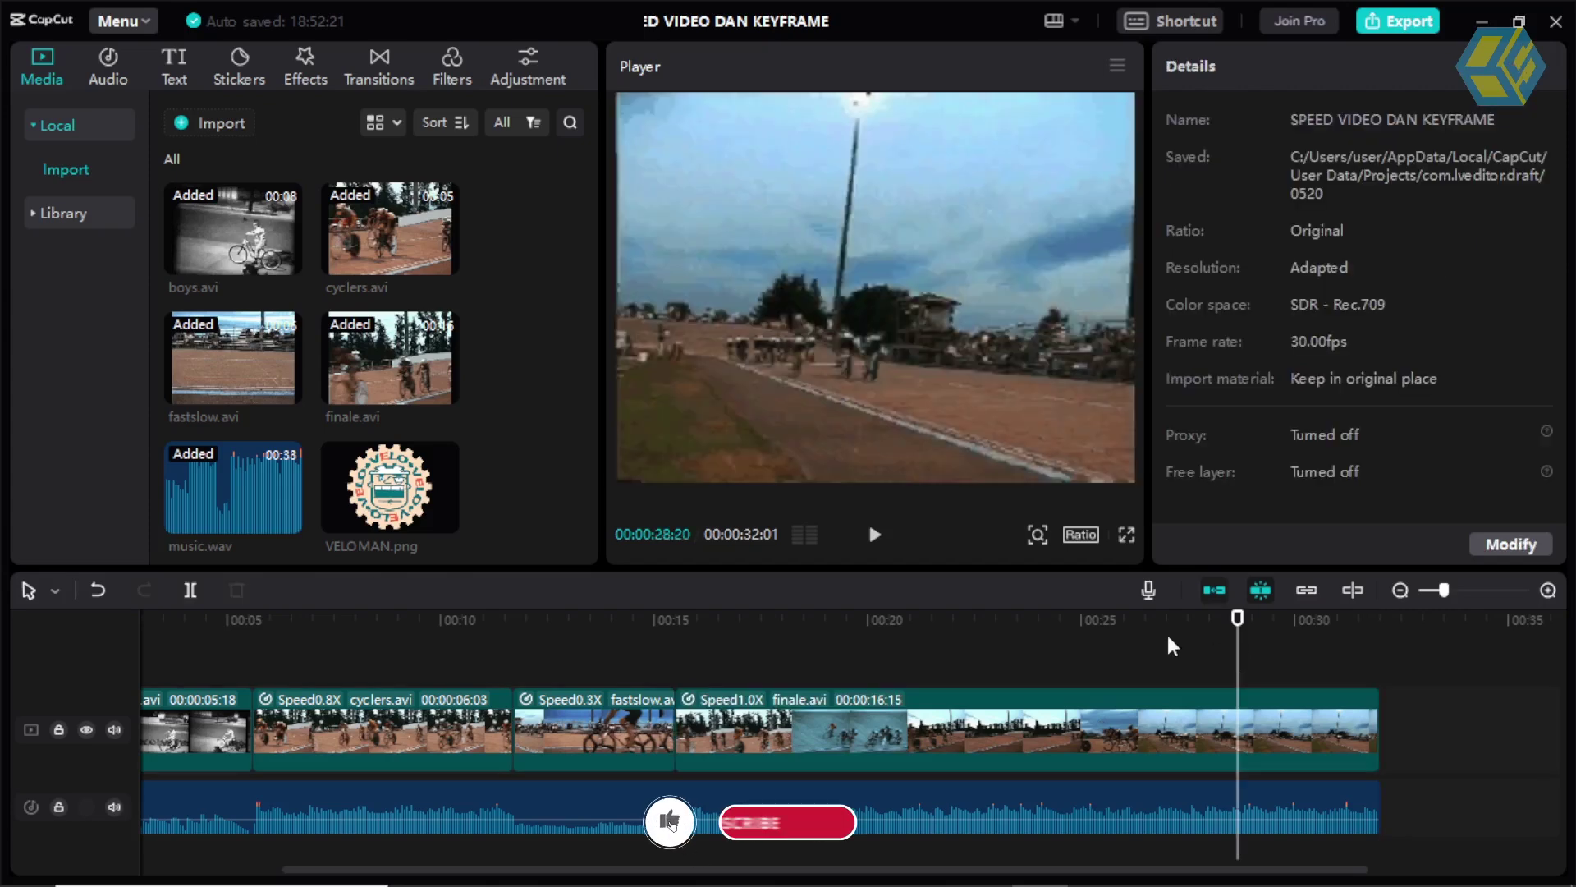
mouse_move(423, 505)
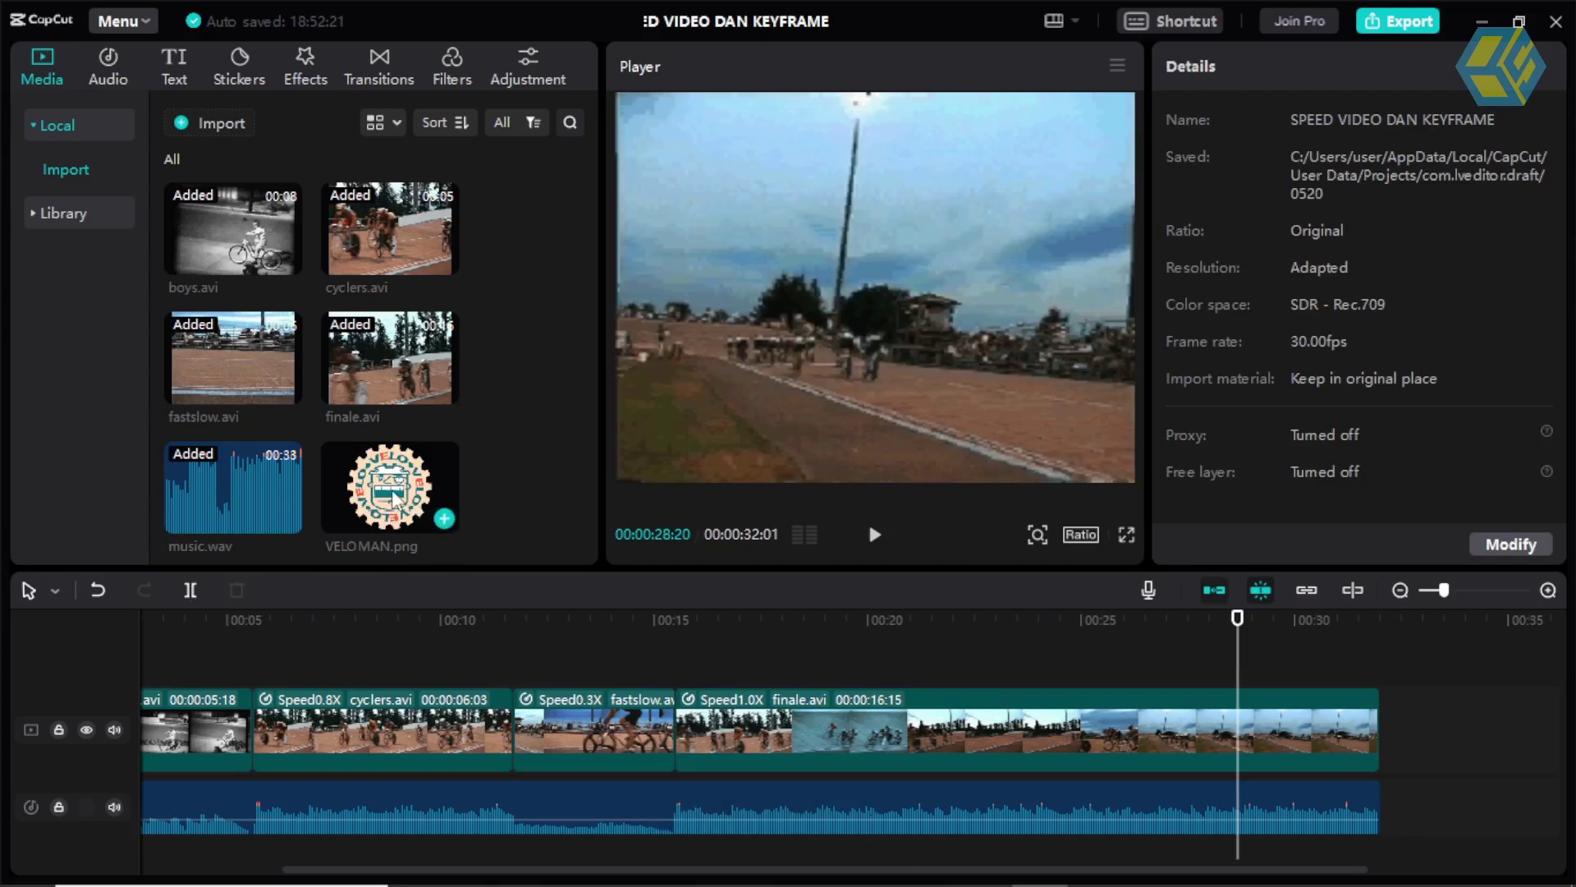
left_click_drag(393, 492, 1121, 662)
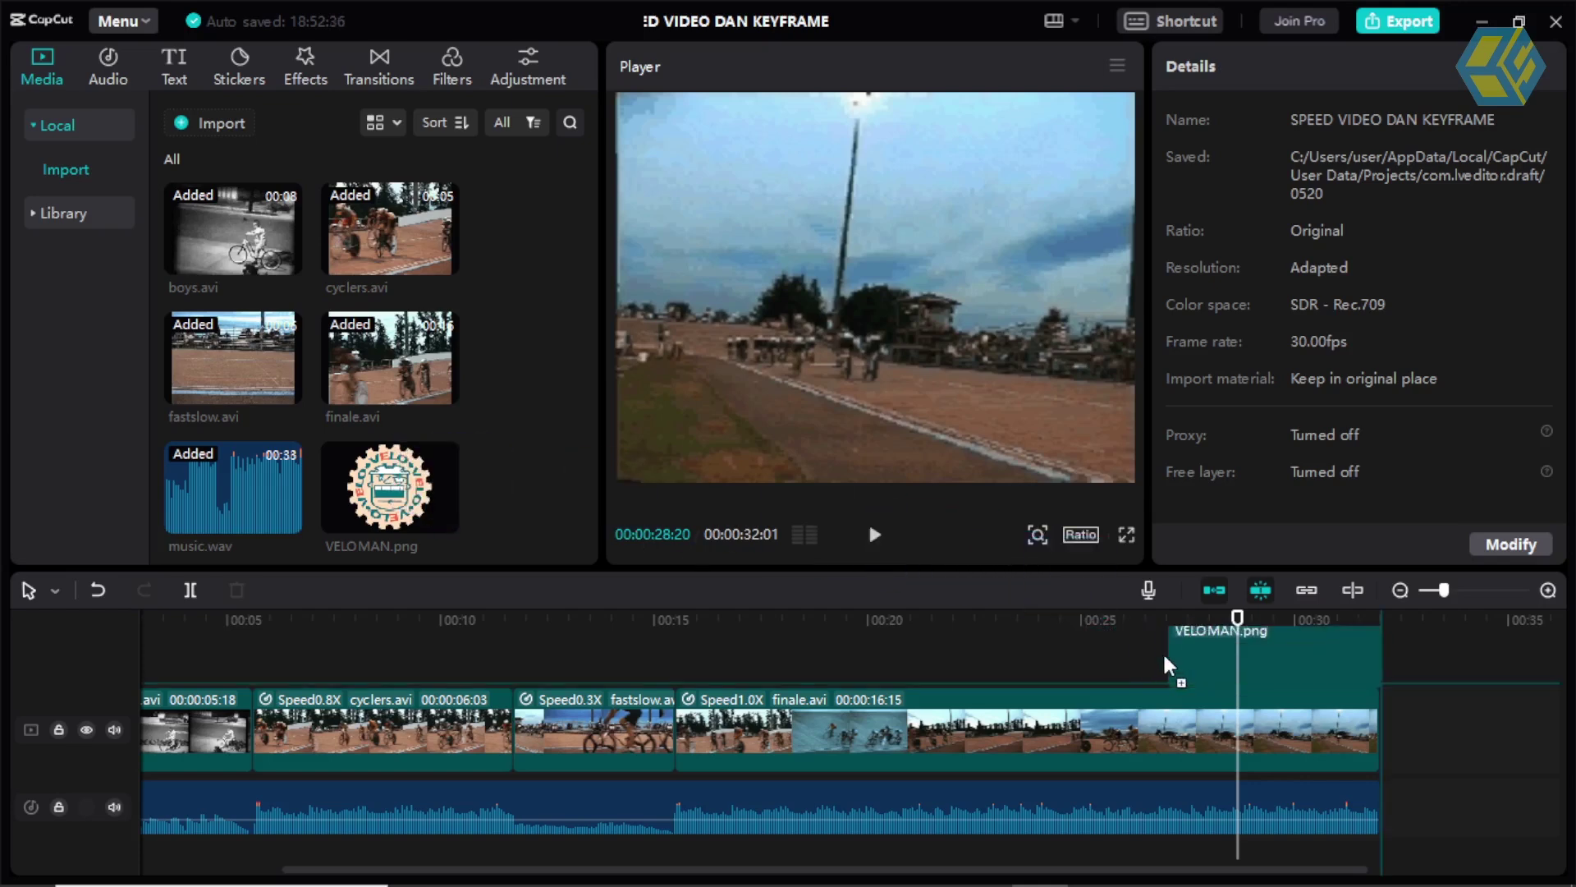
Place VELOMAN.png above the main track with its end aligned to the video's end.
mouse_move(1120, 662)
left_mouse_down()
mouse_move(1163, 655)
mouse_move(1128, 648)
left_mouse_up()
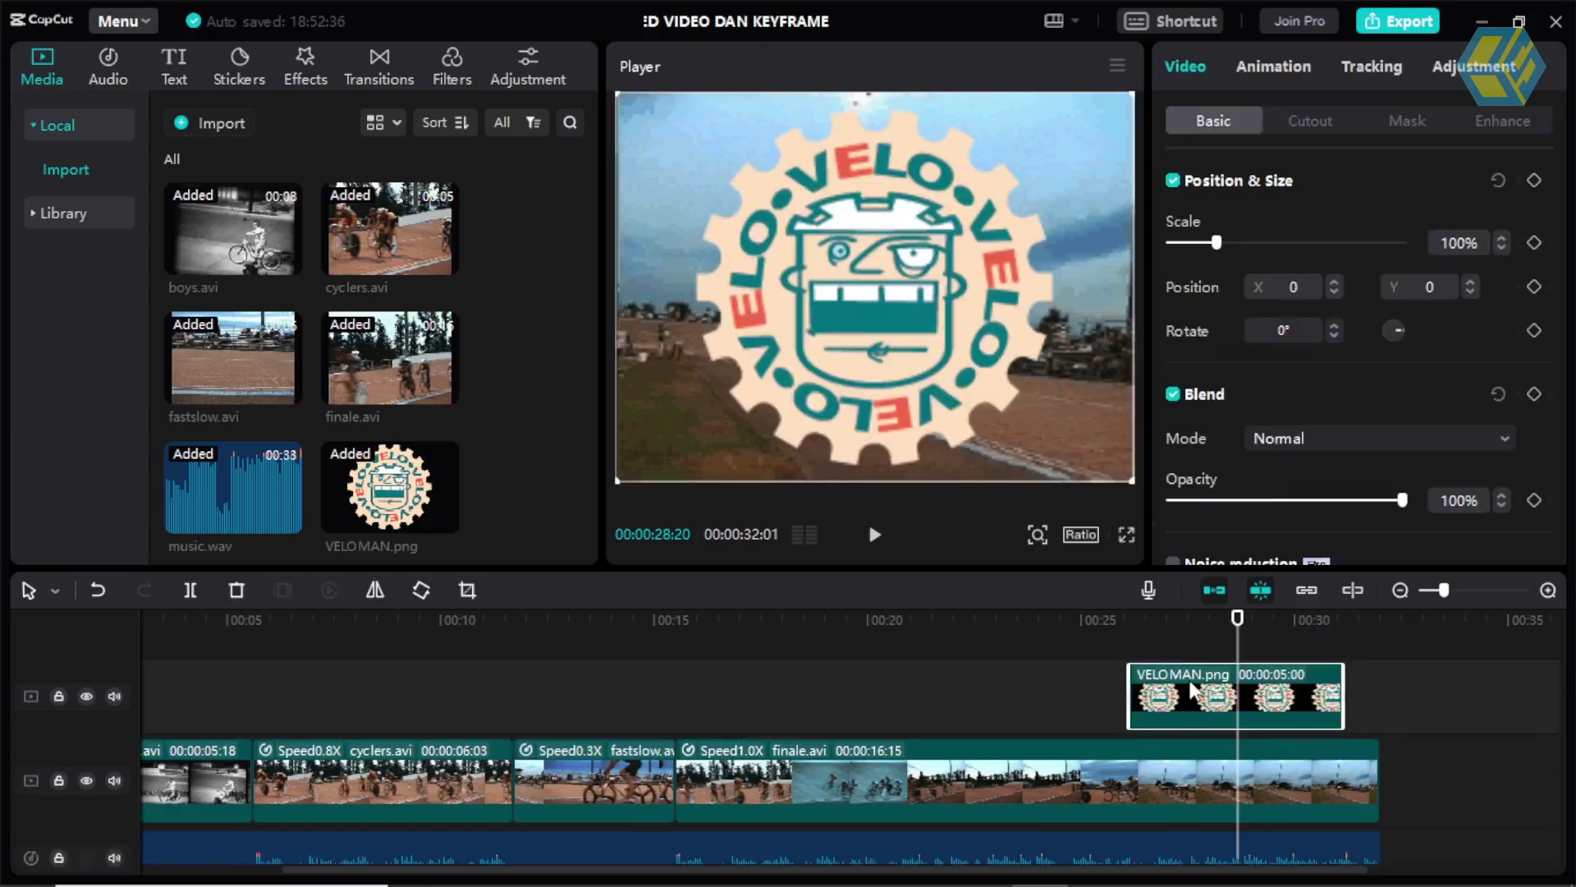
left_click_drag(1202, 698, 1214, 701)
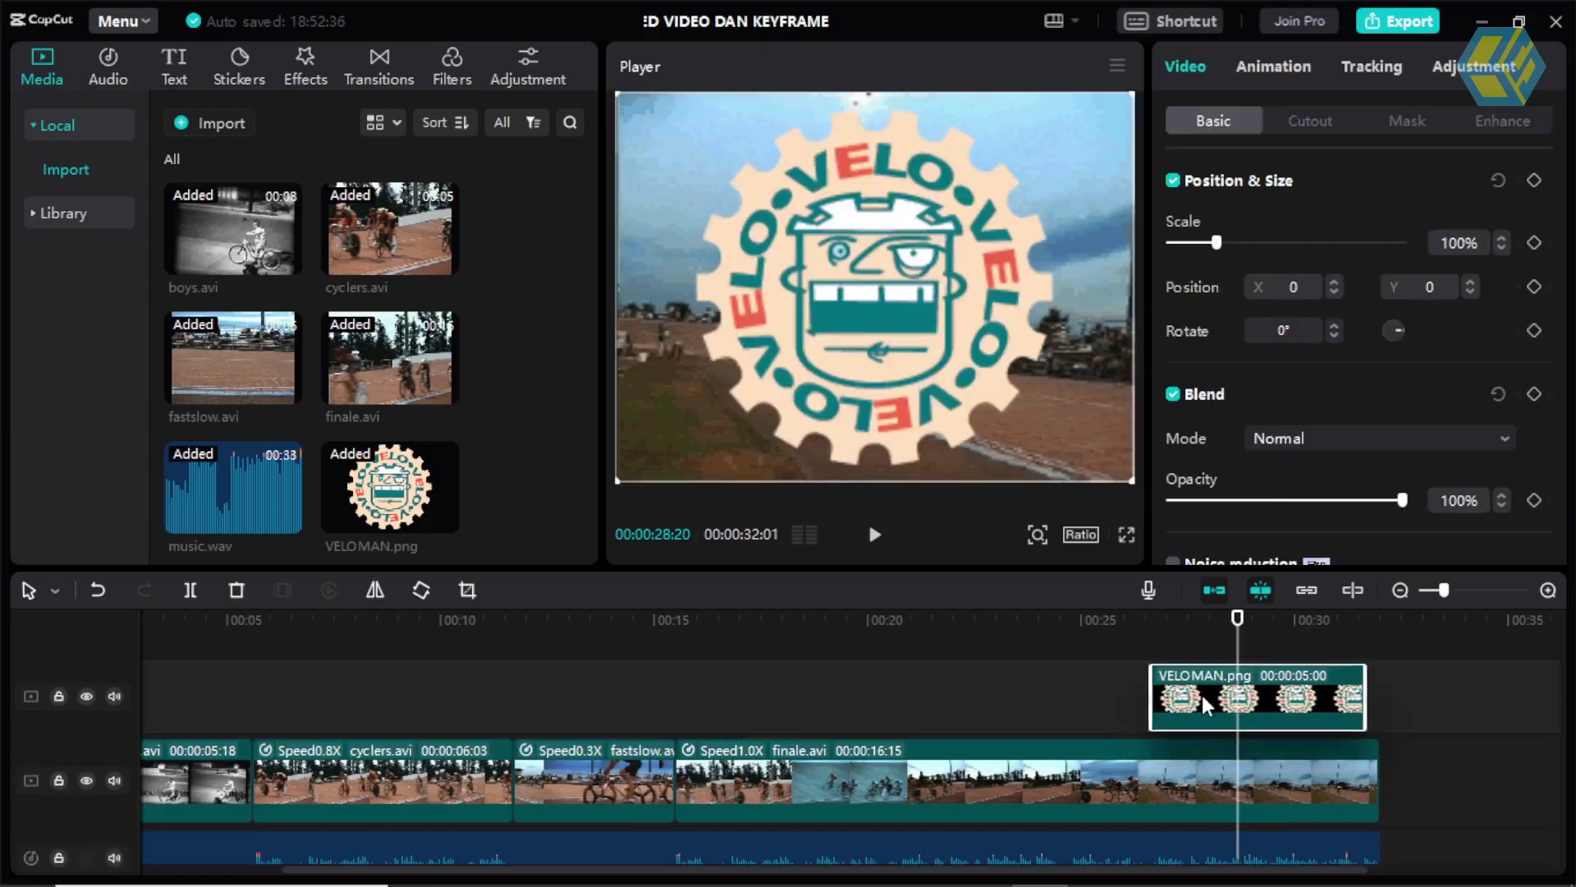
left_click_drag(1213, 704, 1220, 704)
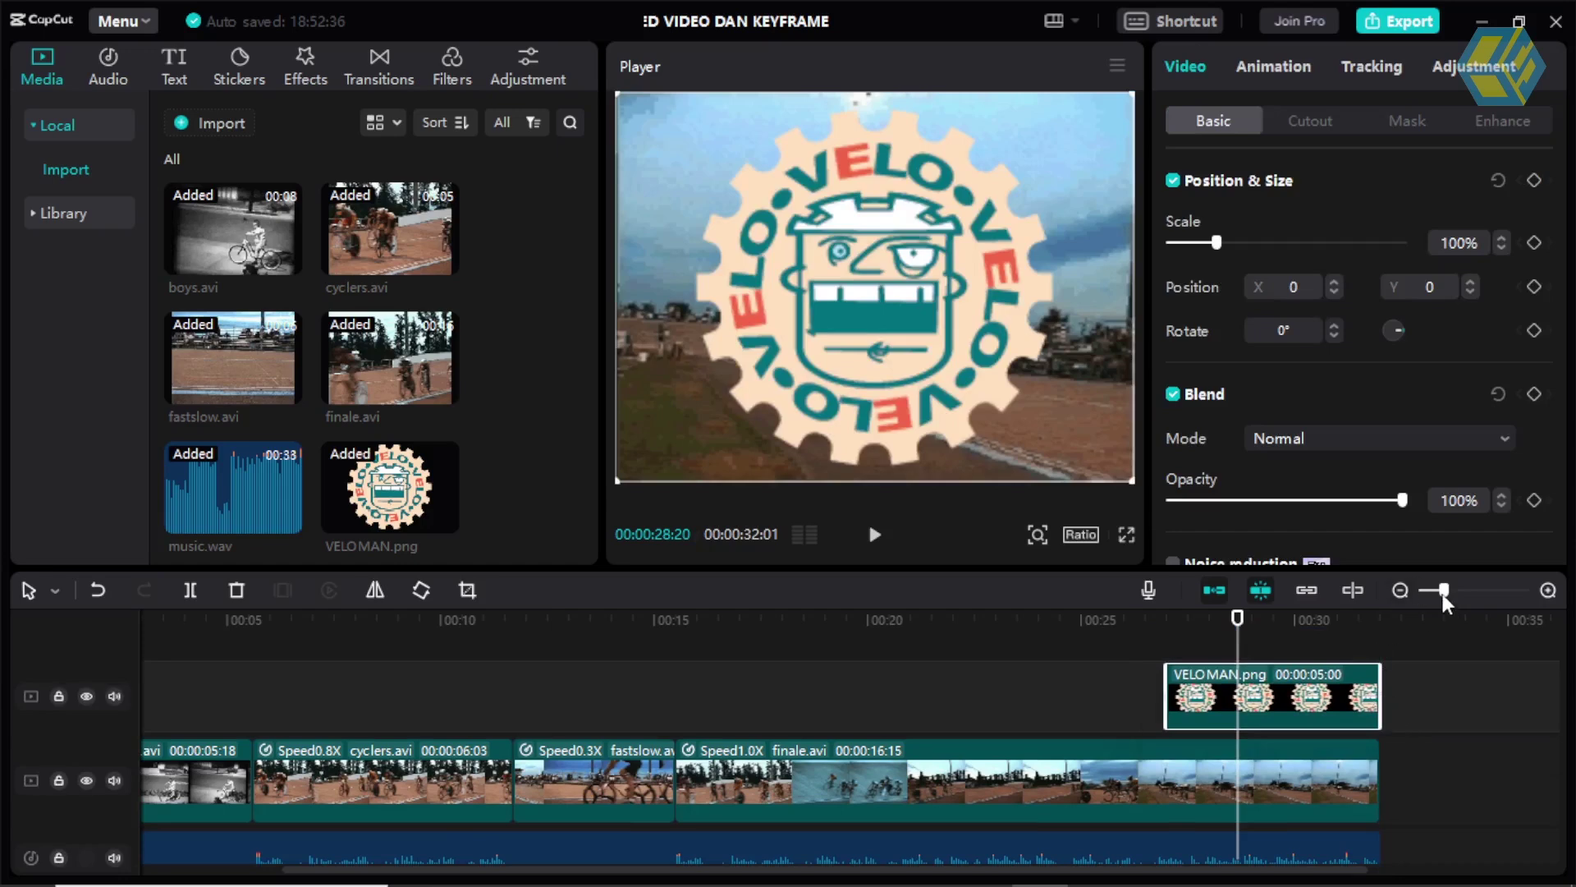
left_click_drag(1444, 591, 1471, 591)
scroll(1338, 681, "down", 1)
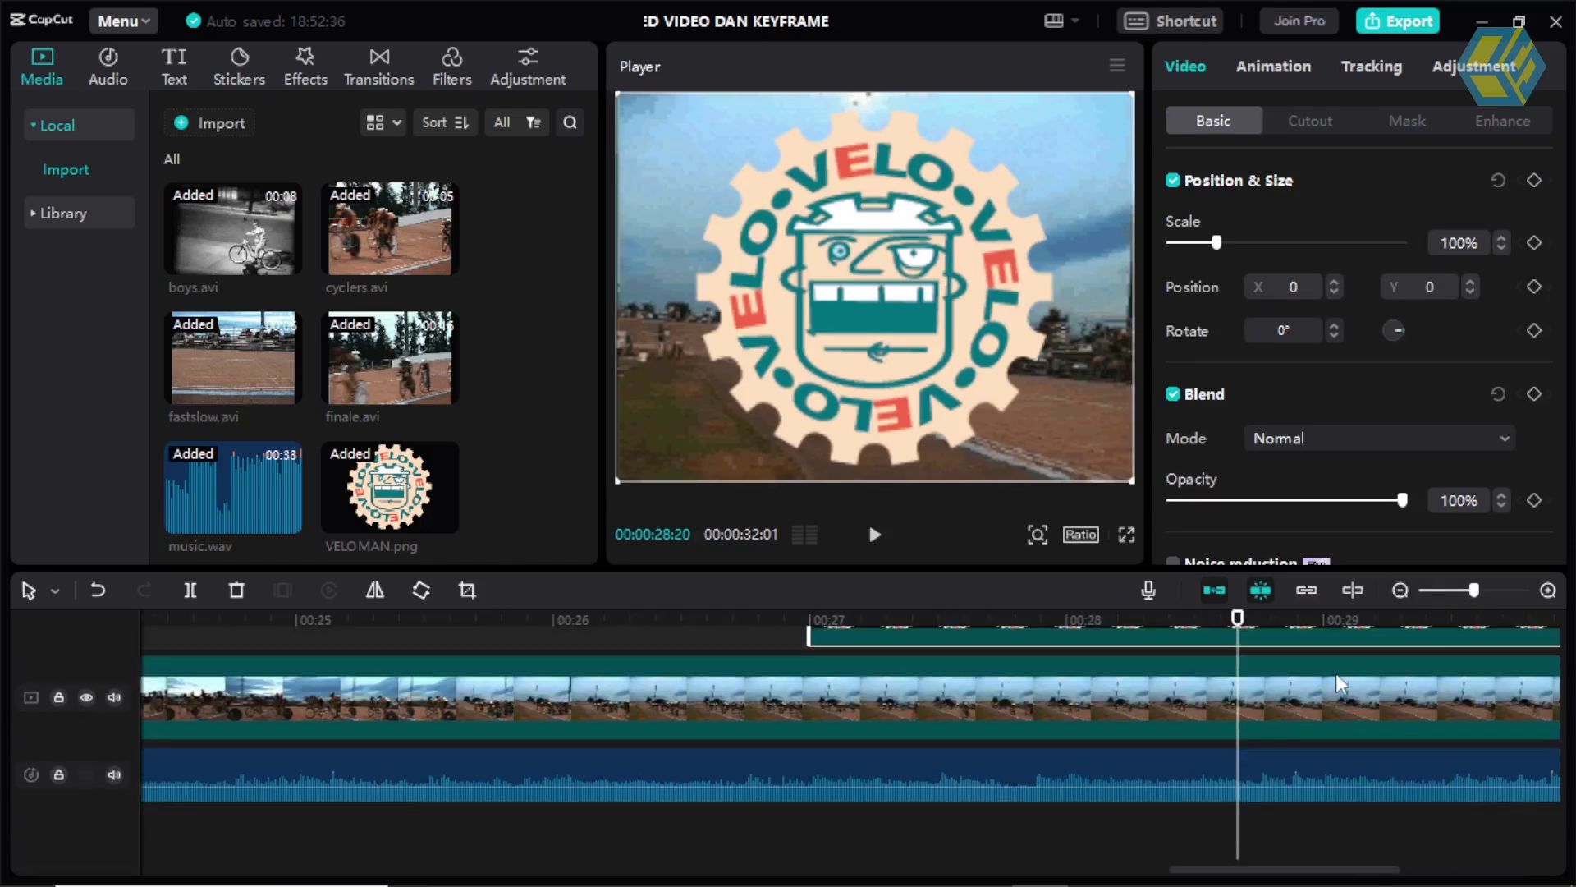
scroll(1335, 674, "up", 1)
Trim the music track's right edge so it ends with the video at 32 s.
left_click_drag(1271, 872, 1370, 880)
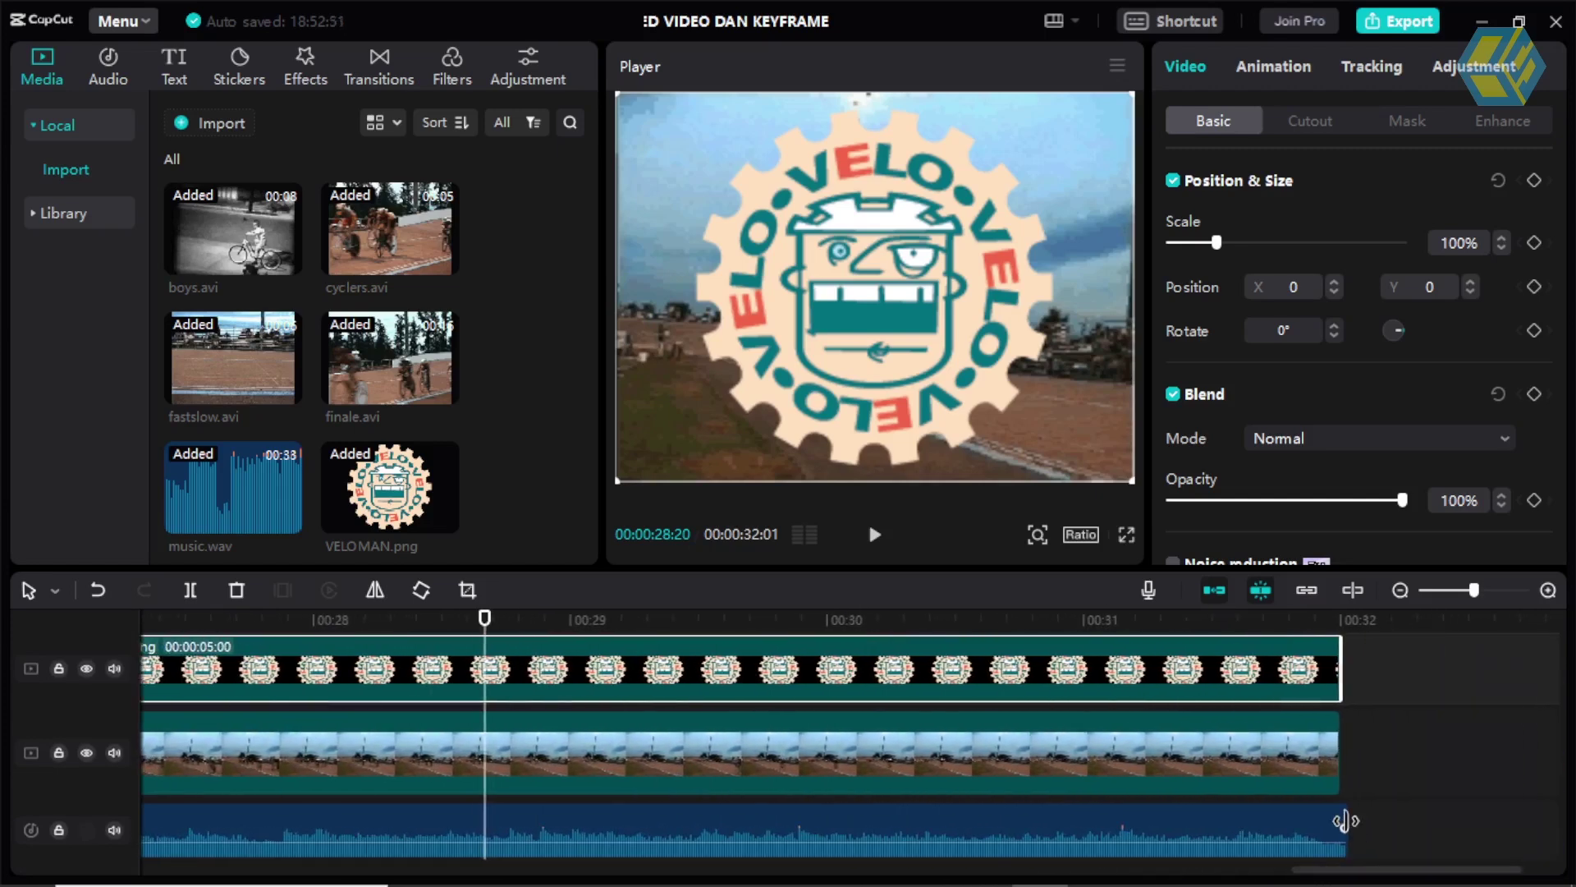
left_click_drag(1344, 820, 1338, 820)
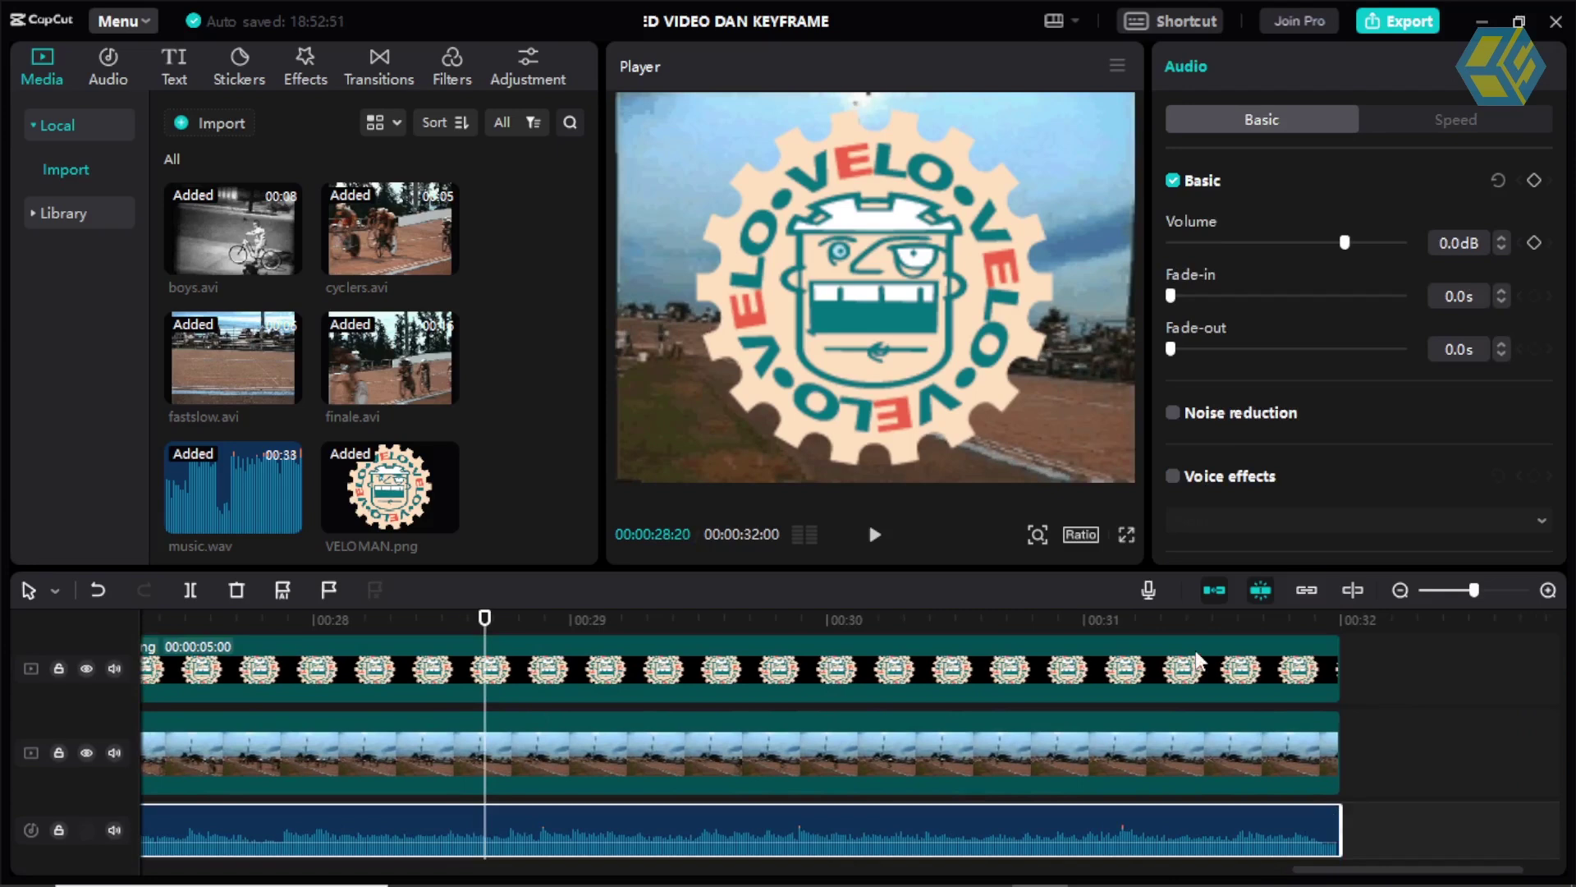
left_click_drag(1304, 870, 1283, 872)
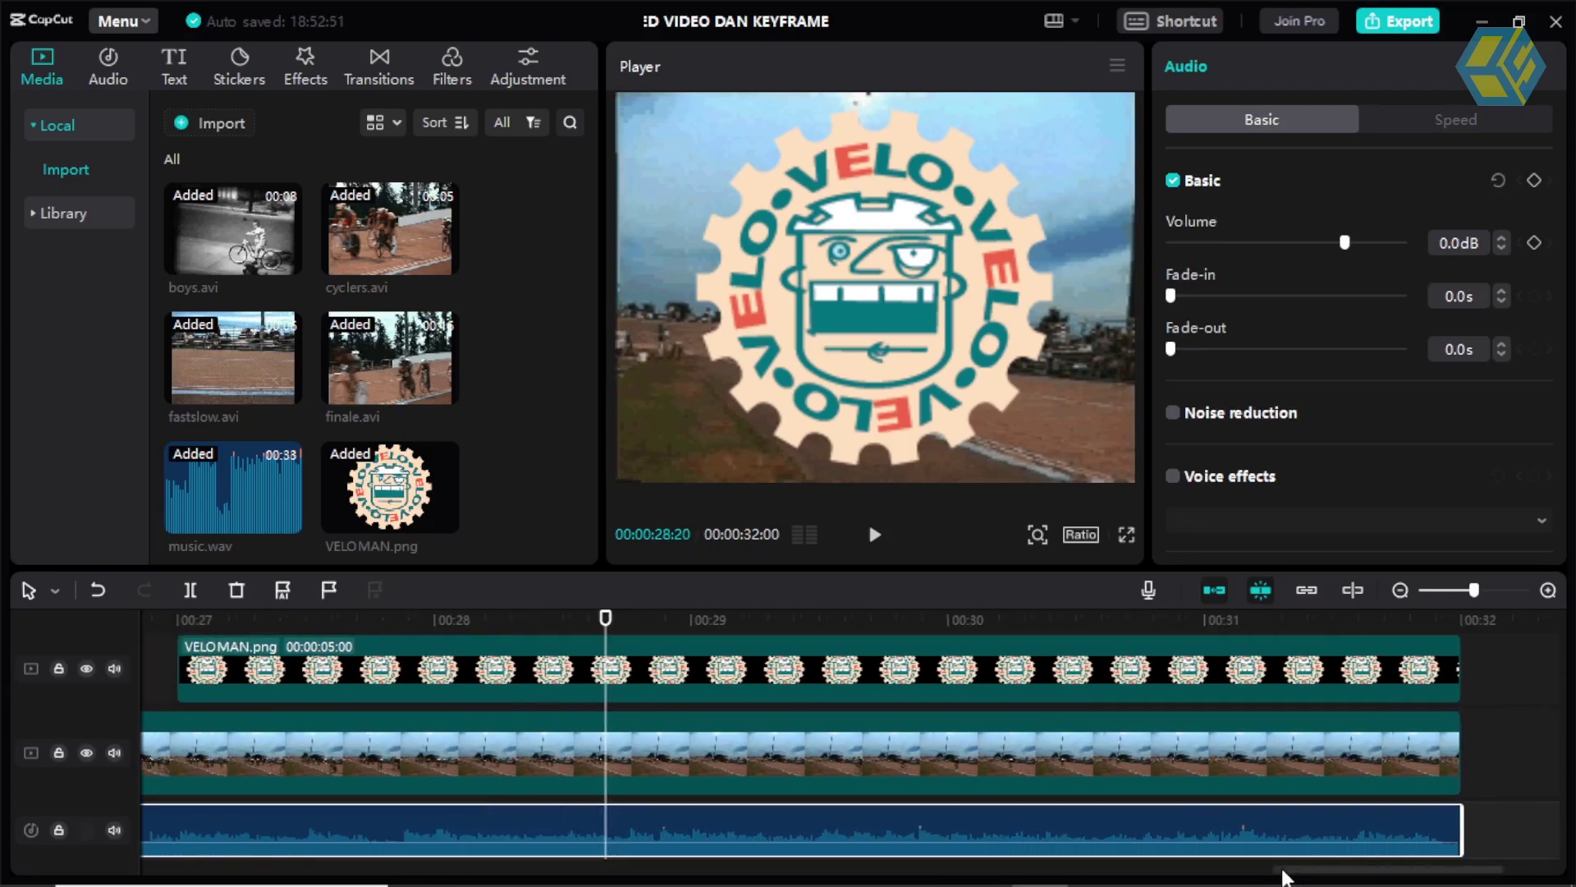
scroll(1273, 713, "up", 1)
scroll(1274, 714, "up", 1)
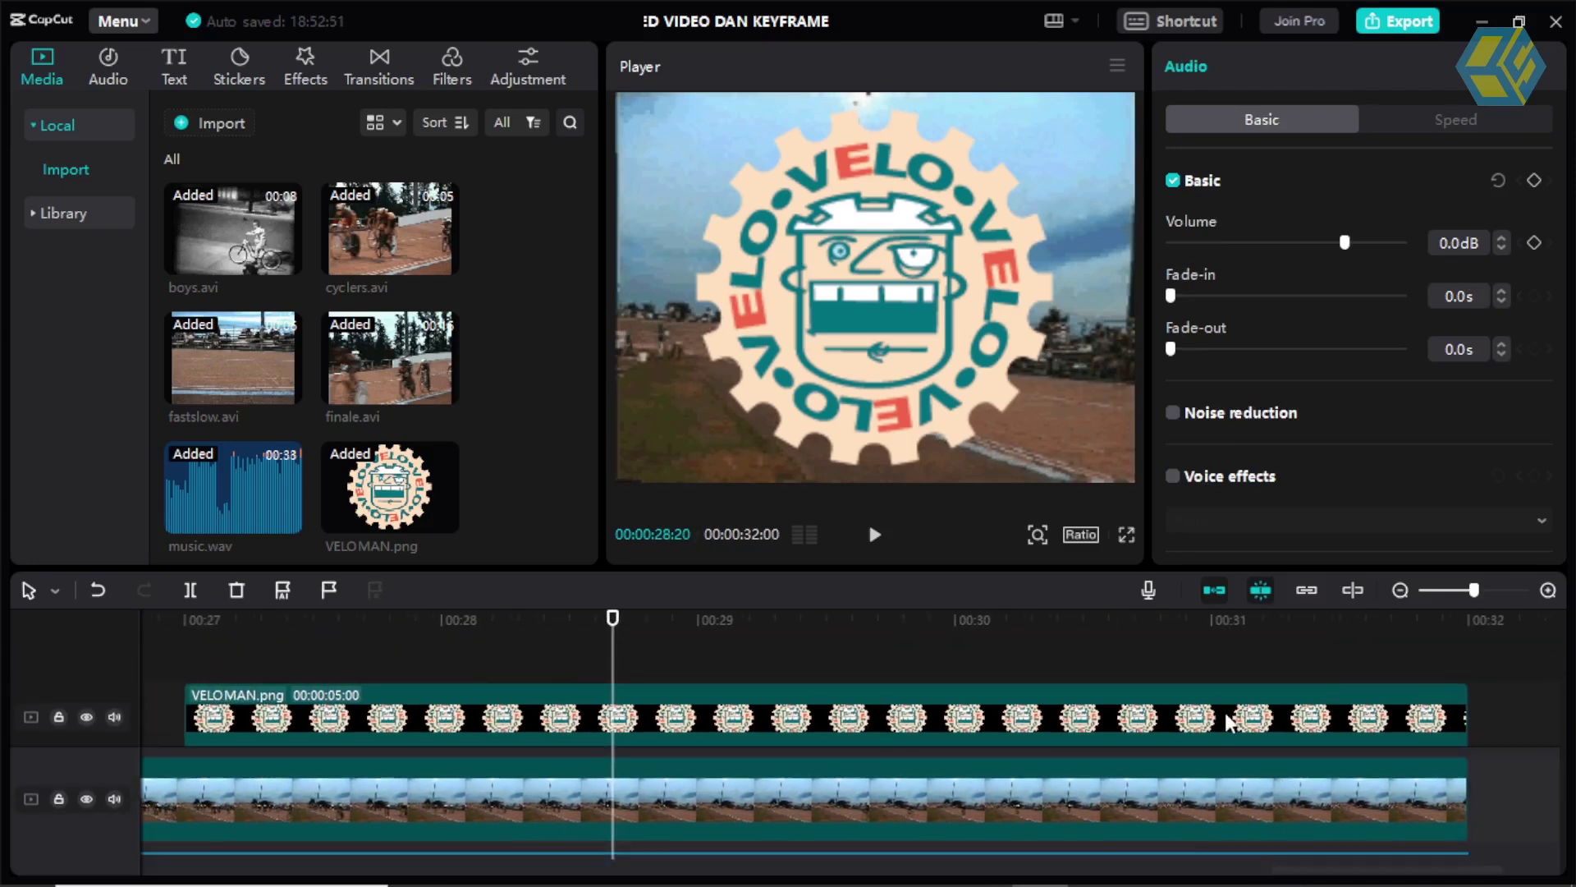
left_click_drag(1474, 591, 1454, 591)
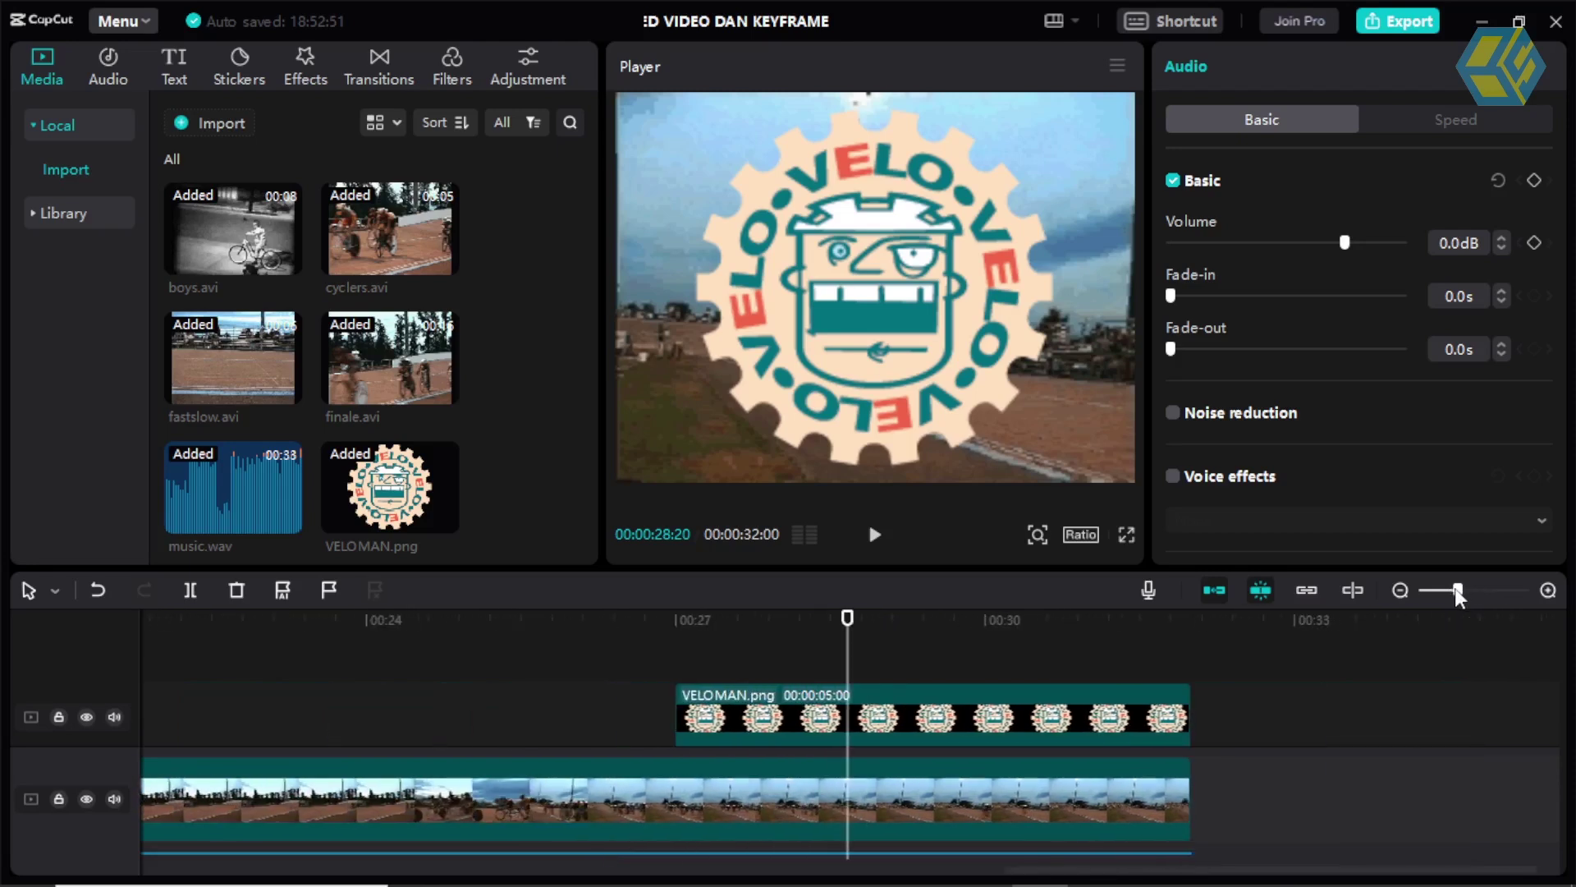
mouse_move(905, 620)
left_mouse_down()
mouse_move(571, 628)
mouse_move(507, 661)
mouse_move(582, 693)
left_mouse_up()
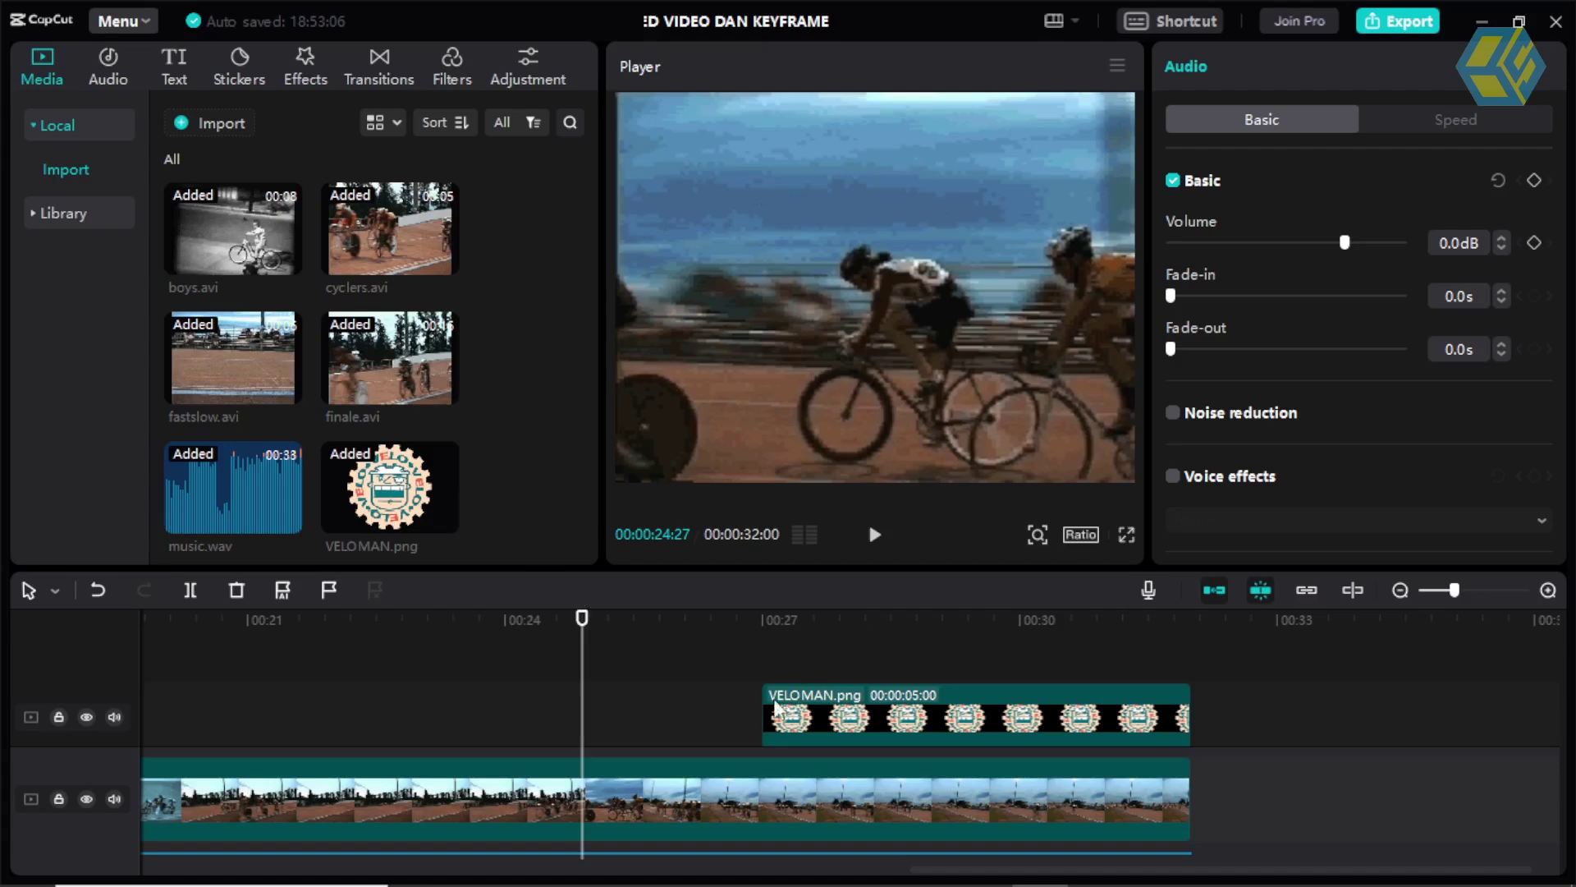
left_click(801, 716)
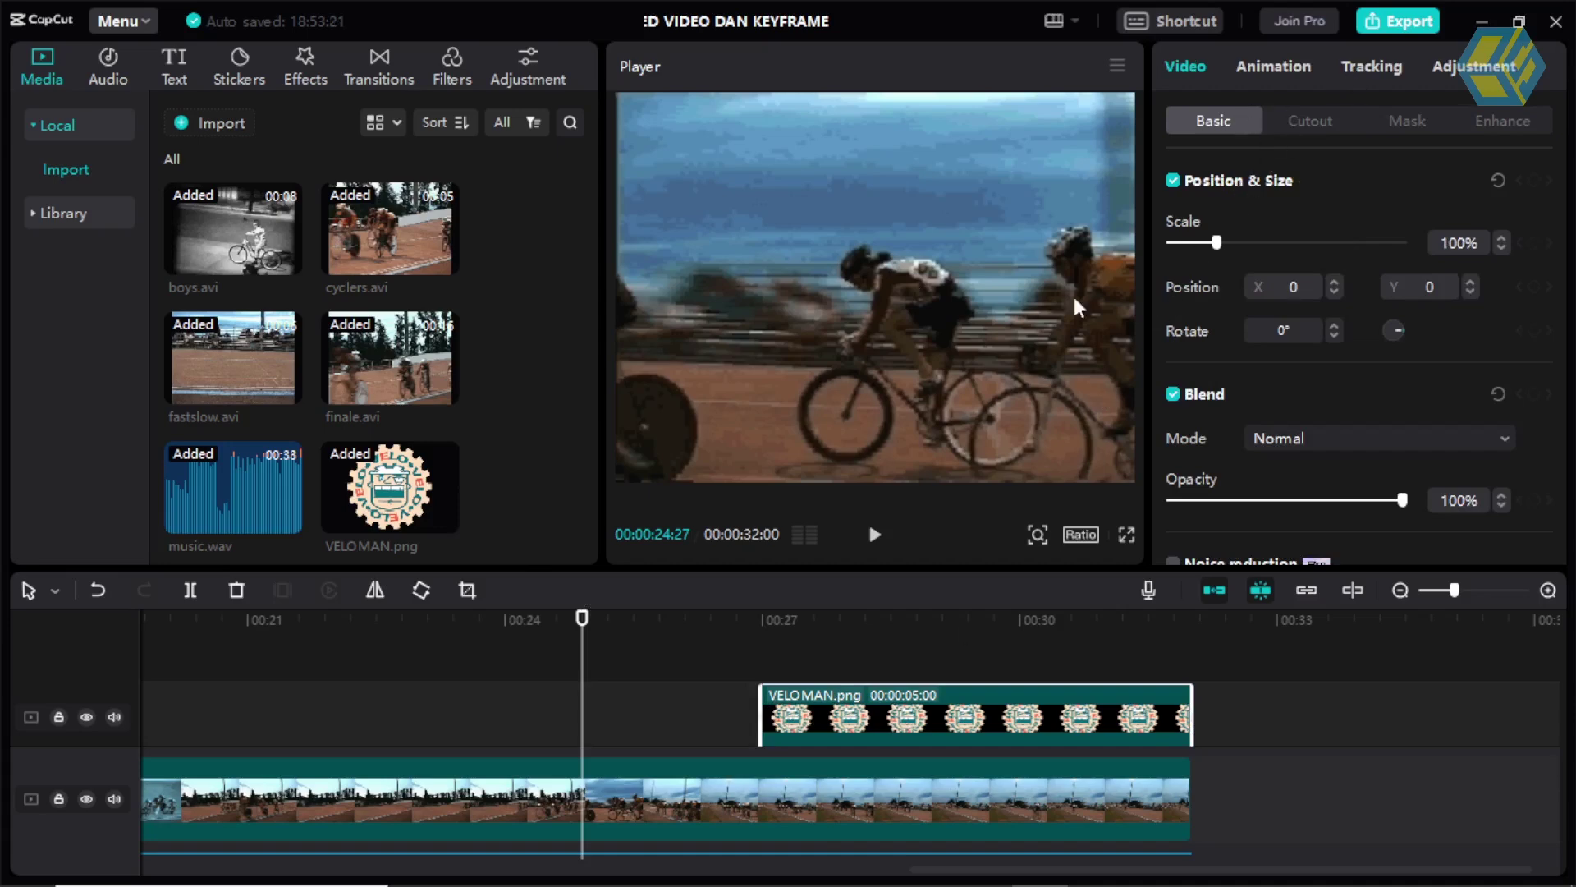
Drag the logo clip's left edge back to the playhead near 24:27, making it 7:03 long.
left_click_drag(762, 703, 588, 711)
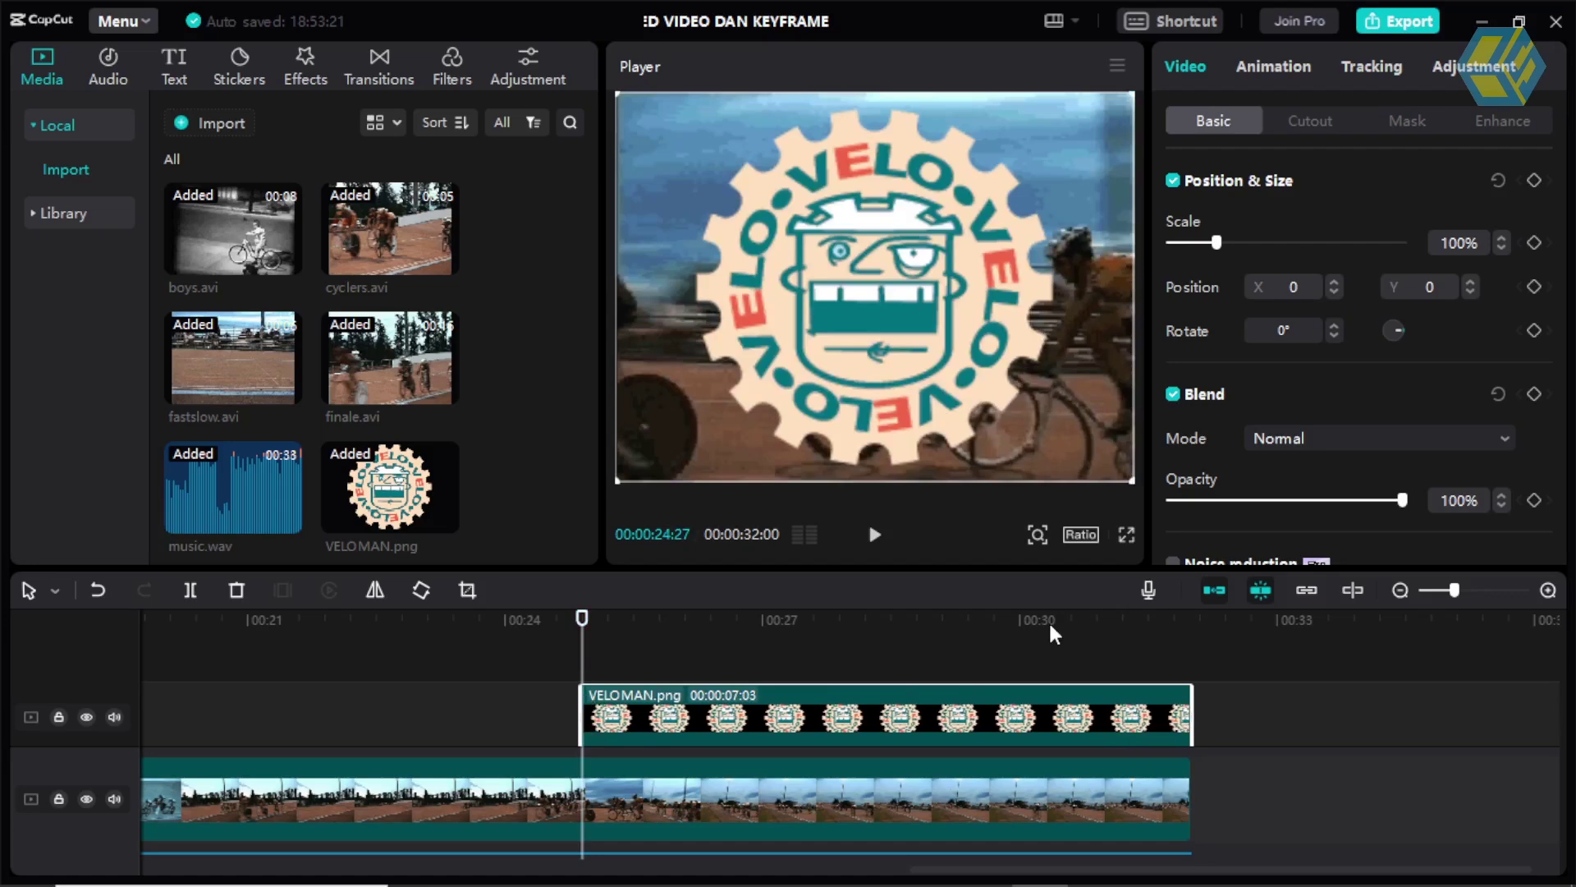
left_click(1238, 672)
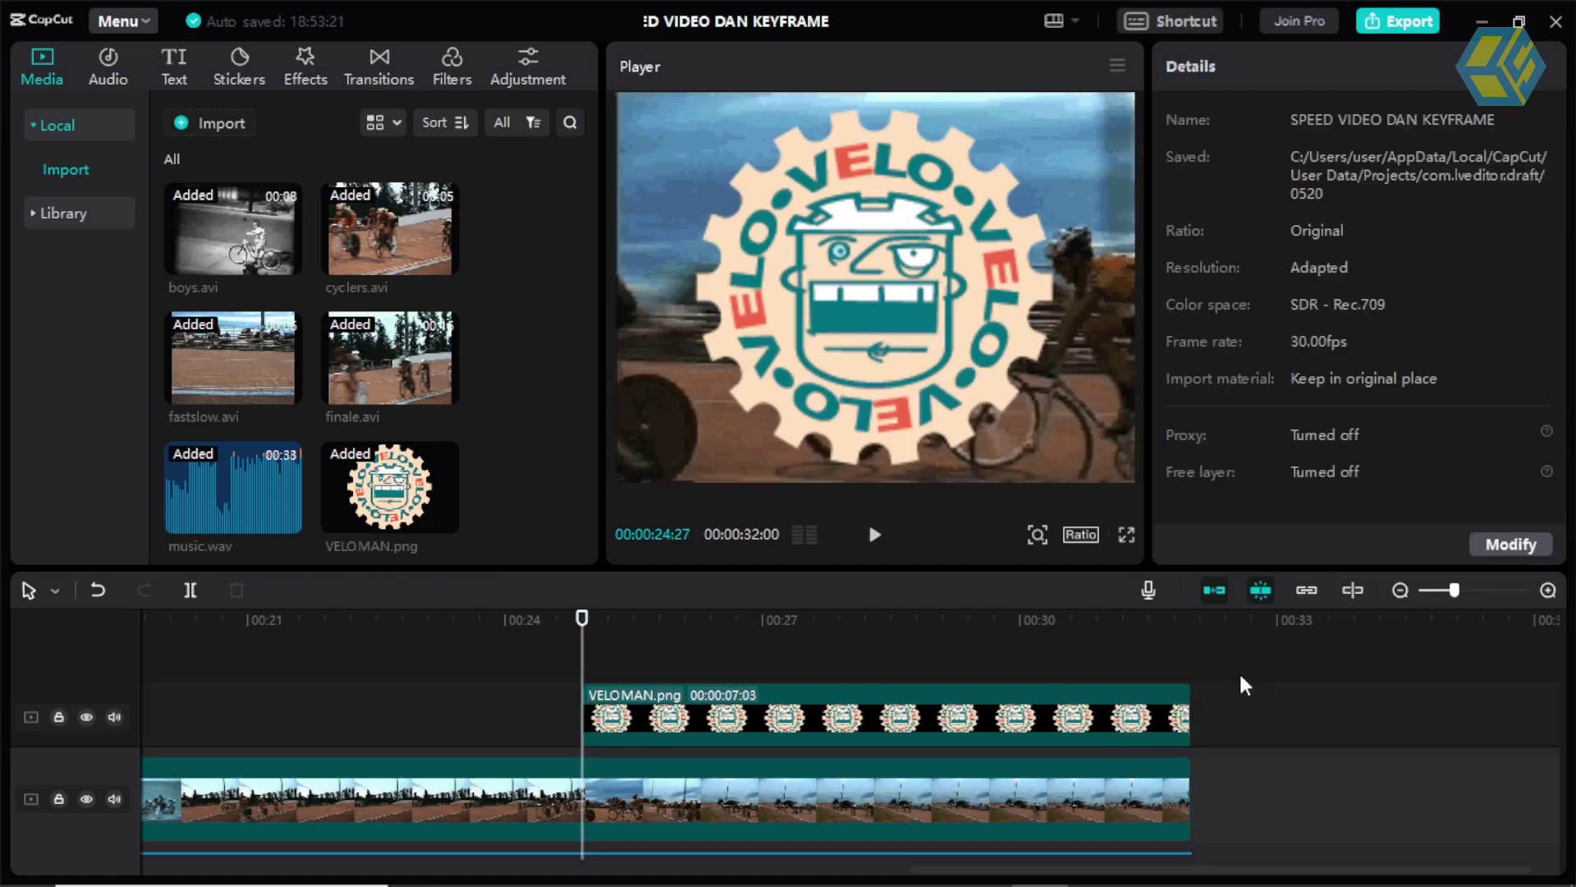
left_click(1067, 729)
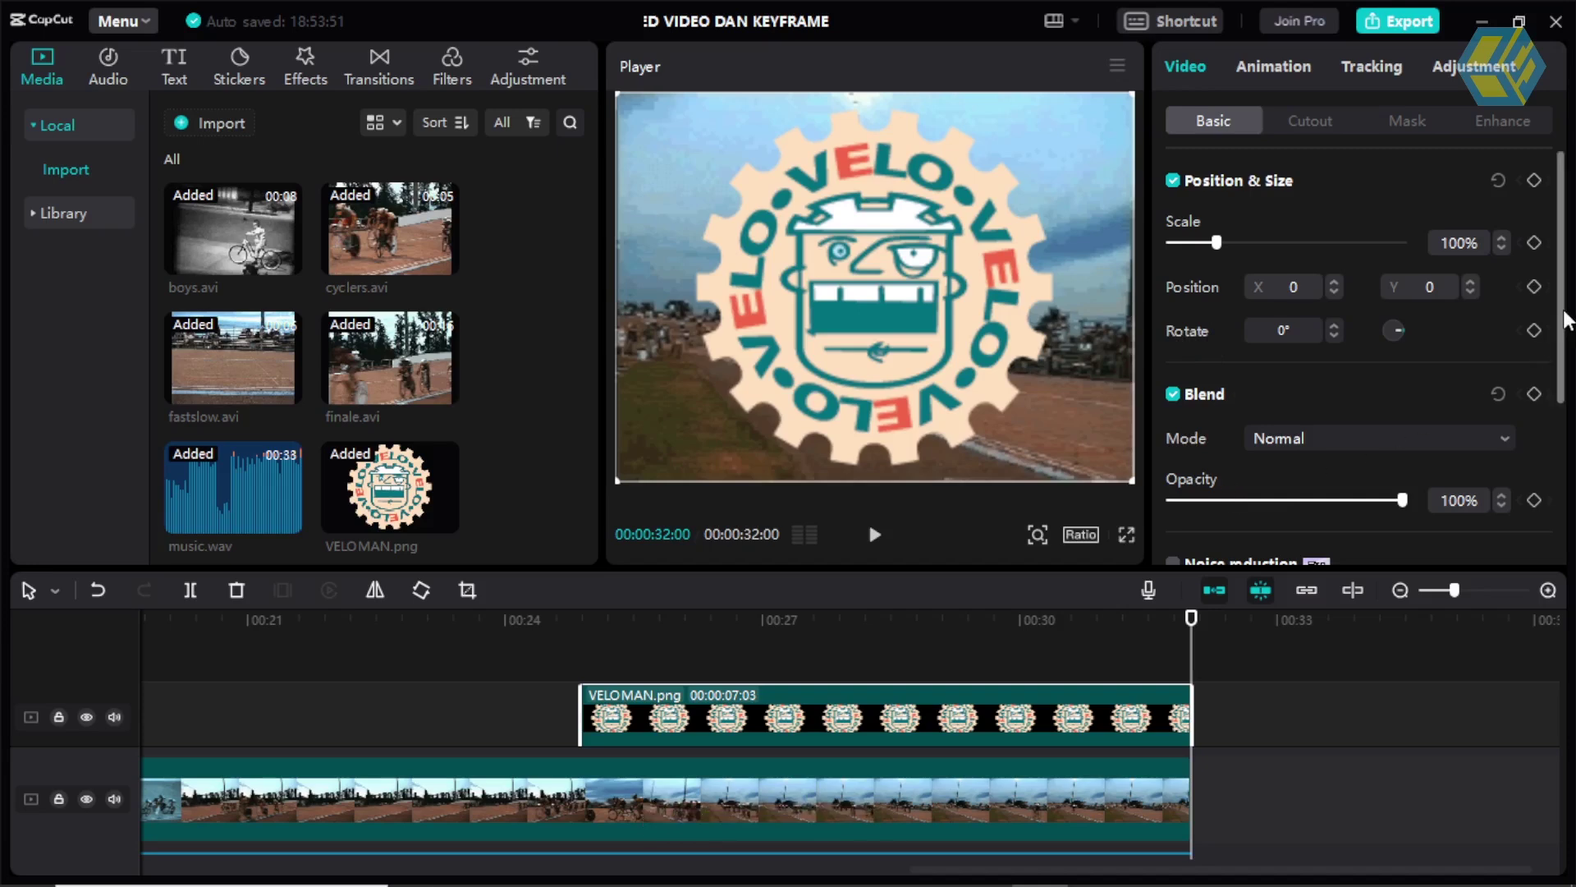
Add Scale, Position, Rotate and Opacity keyframes for the logo at 00:32:00.
left_click(1533, 242)
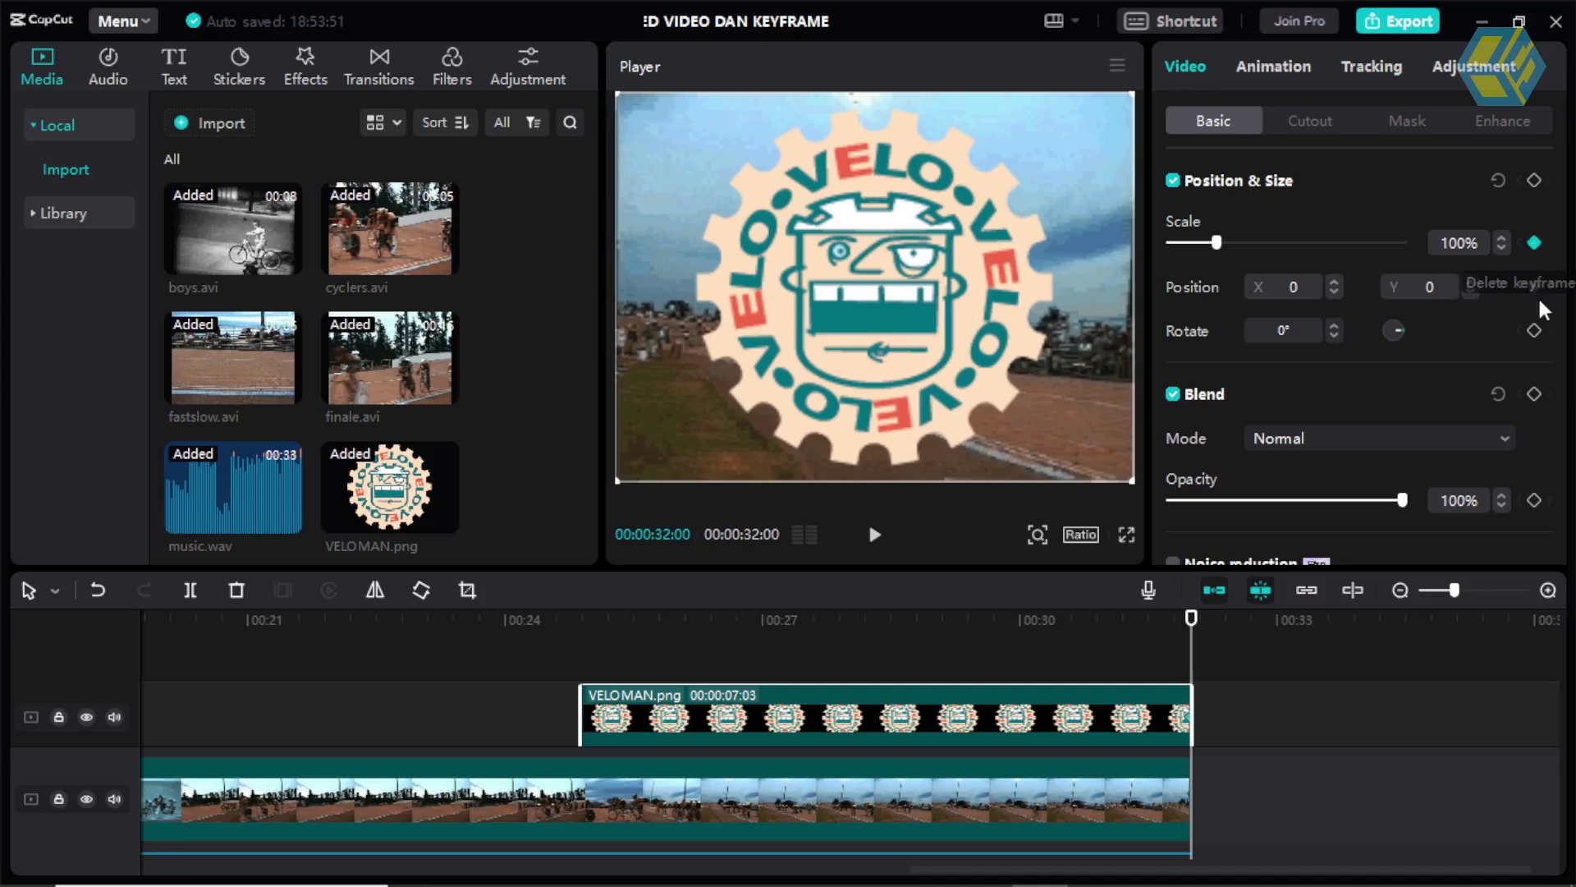
left_click(1534, 285)
left_click(1534, 330)
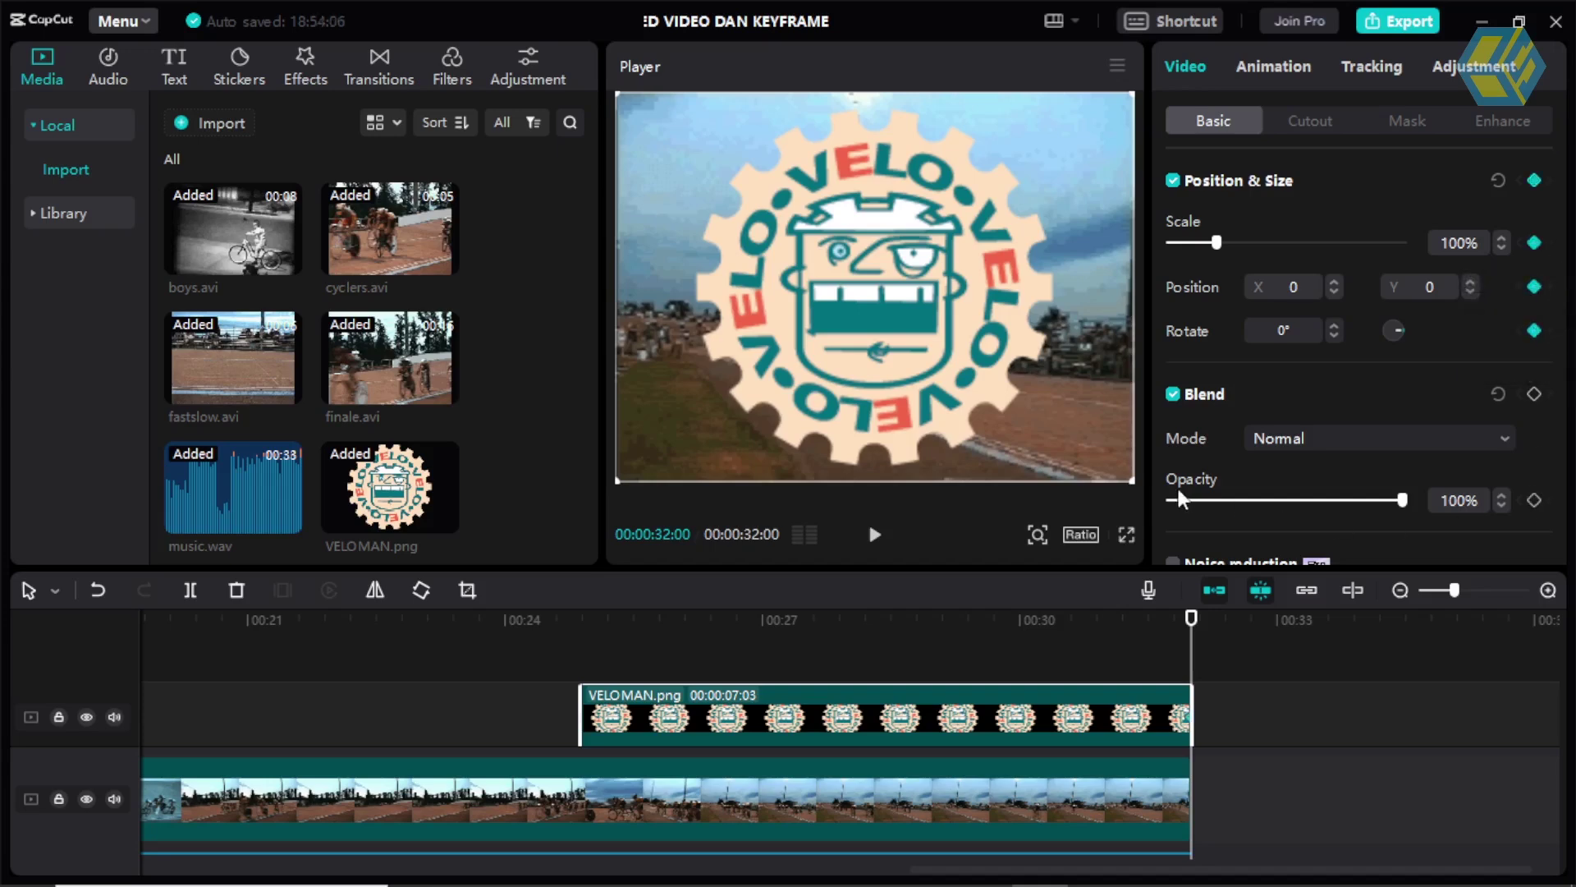
left_click(1533, 500)
Scrub through the logo clip and return to its start at 00:24:27.
left_click_drag(1189, 620, 833, 620)
left_click(886, 621)
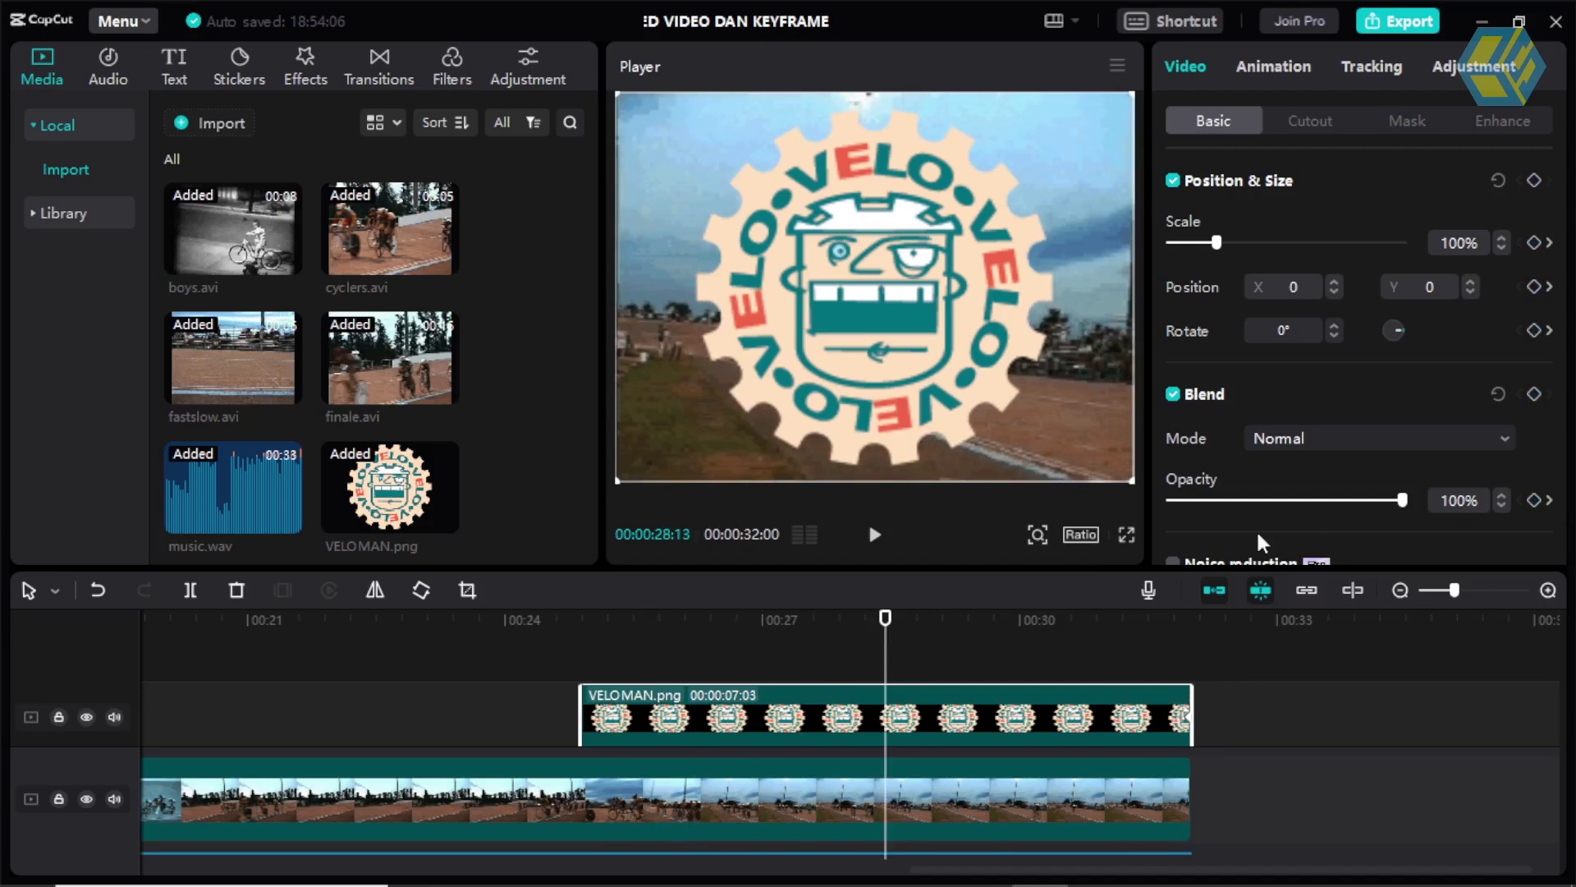
left_click_drag(885, 620, 1235, 642)
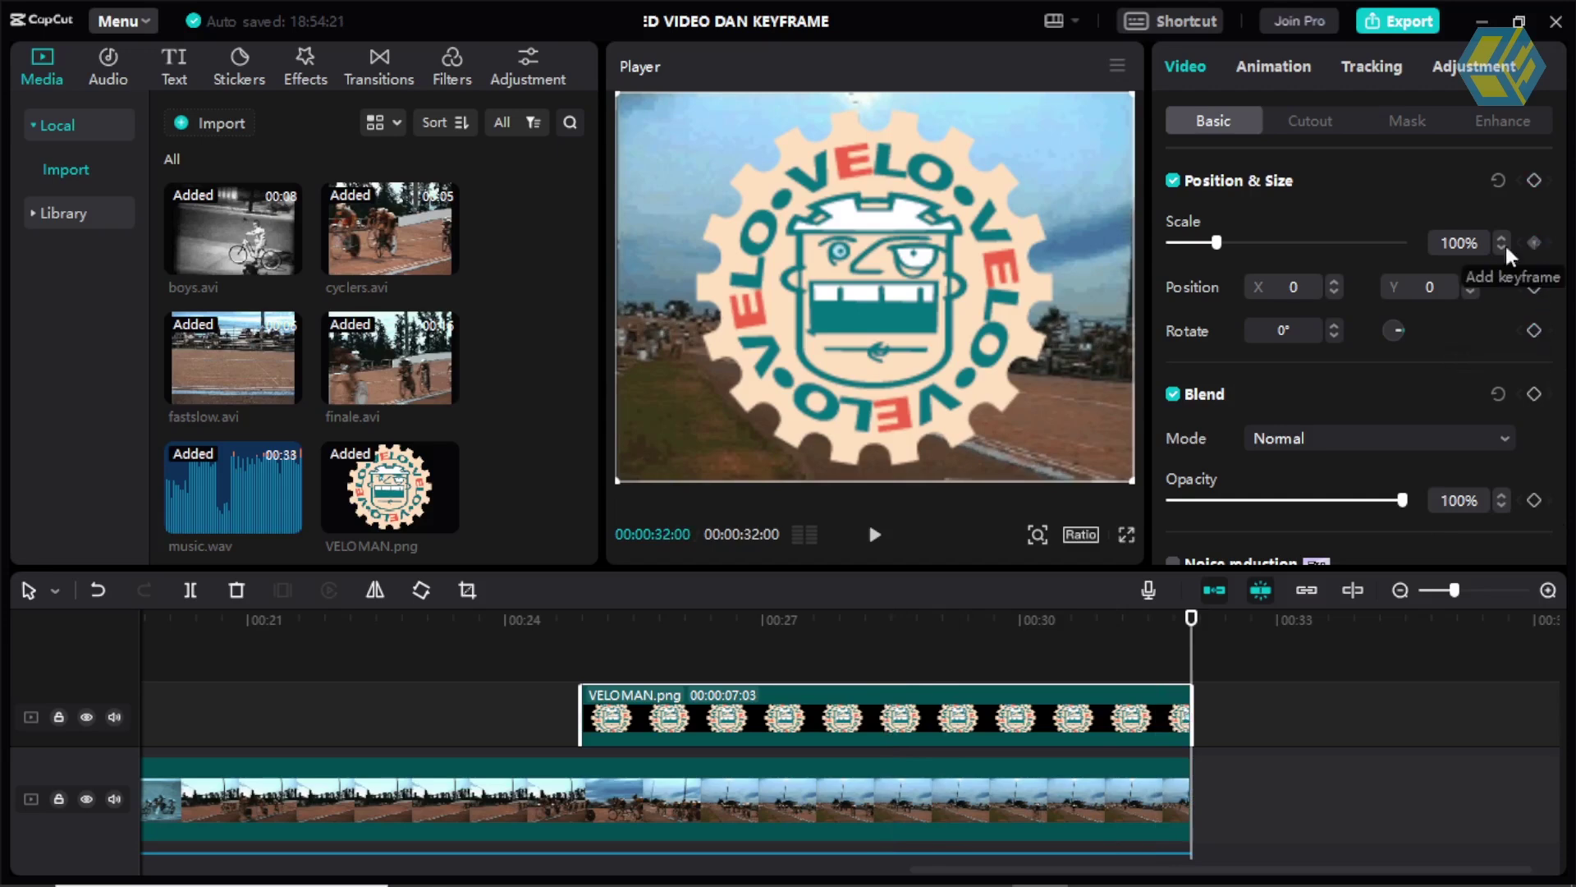
mouse_move(876, 627)
left_mouse_down()
mouse_move(734, 627)
mouse_move(1007, 622)
left_mouse_up()
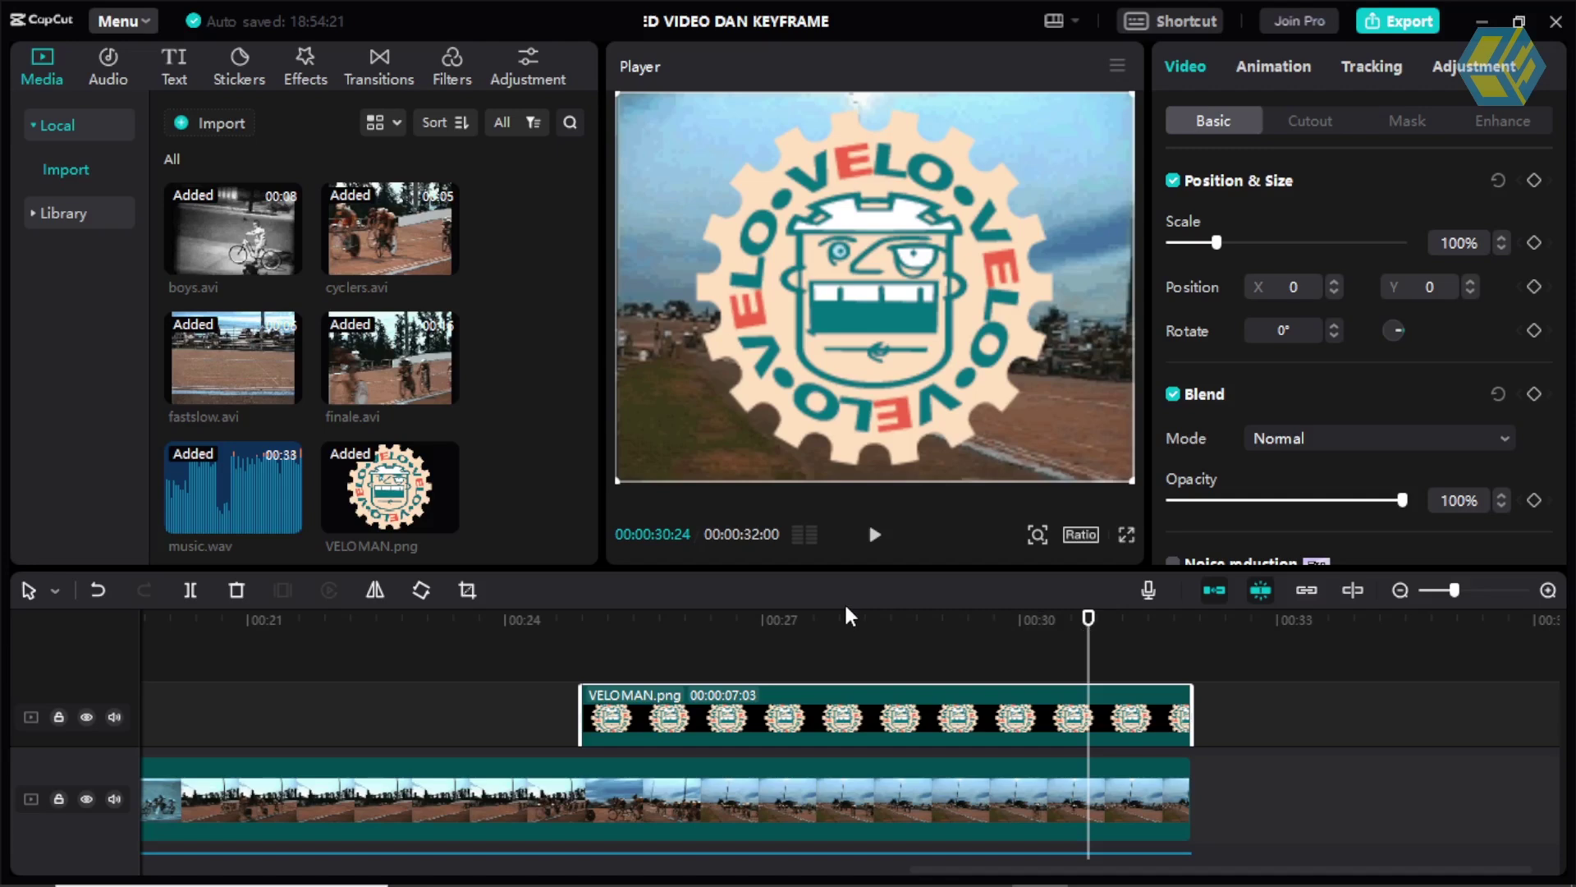
left_click_drag(707, 627, 583, 631)
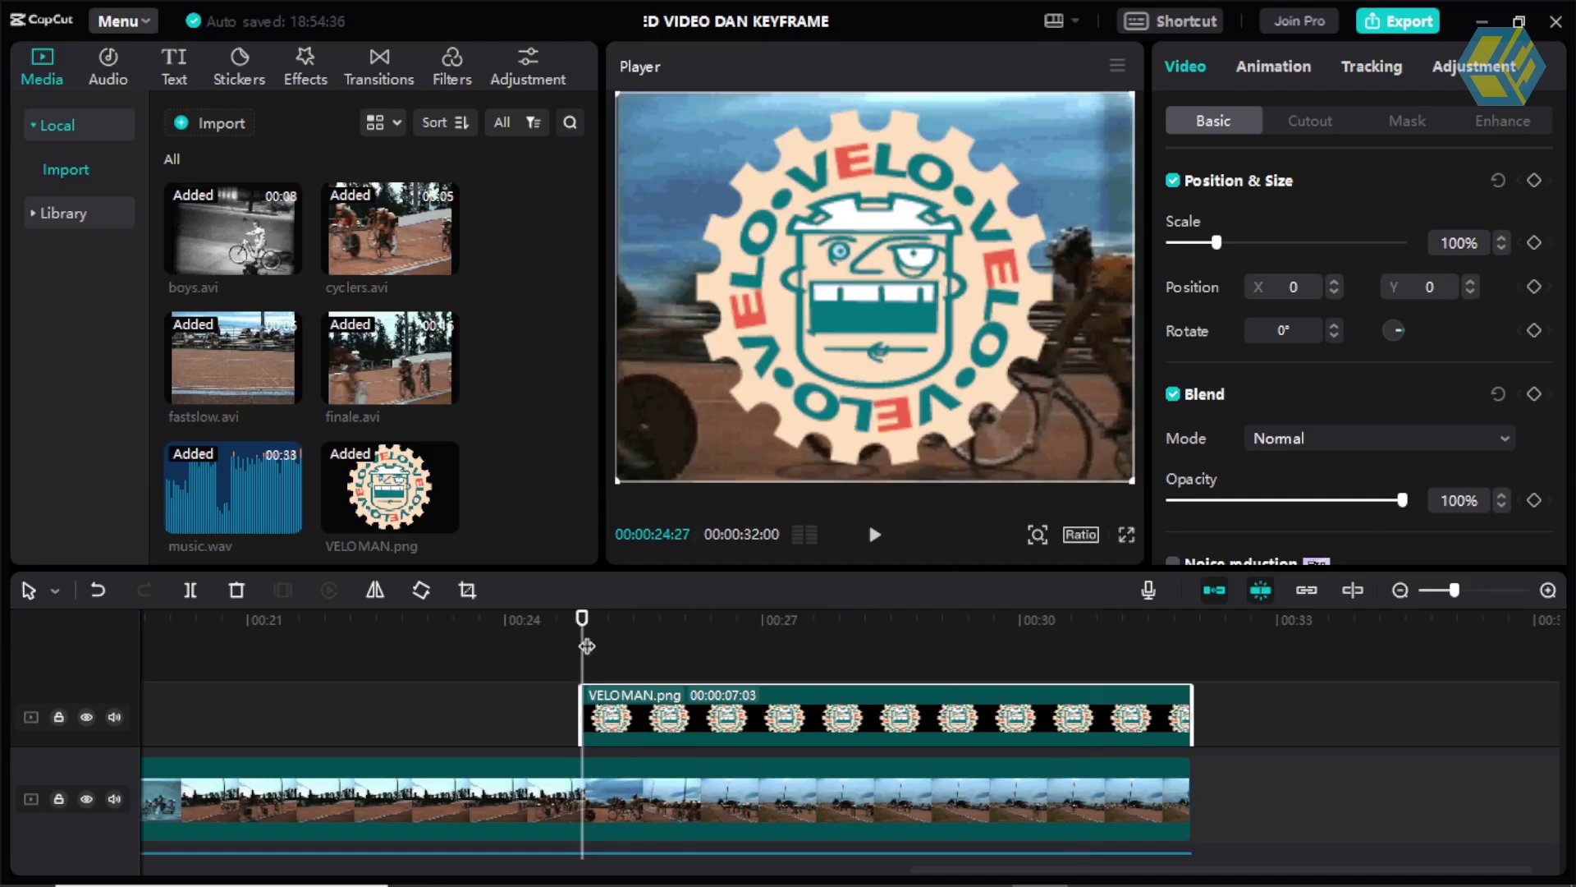
Add Scale, Position and Rotate keyframes at the logo clip's start, 00:24:27.
left_click(622, 626)
left_click(582, 645)
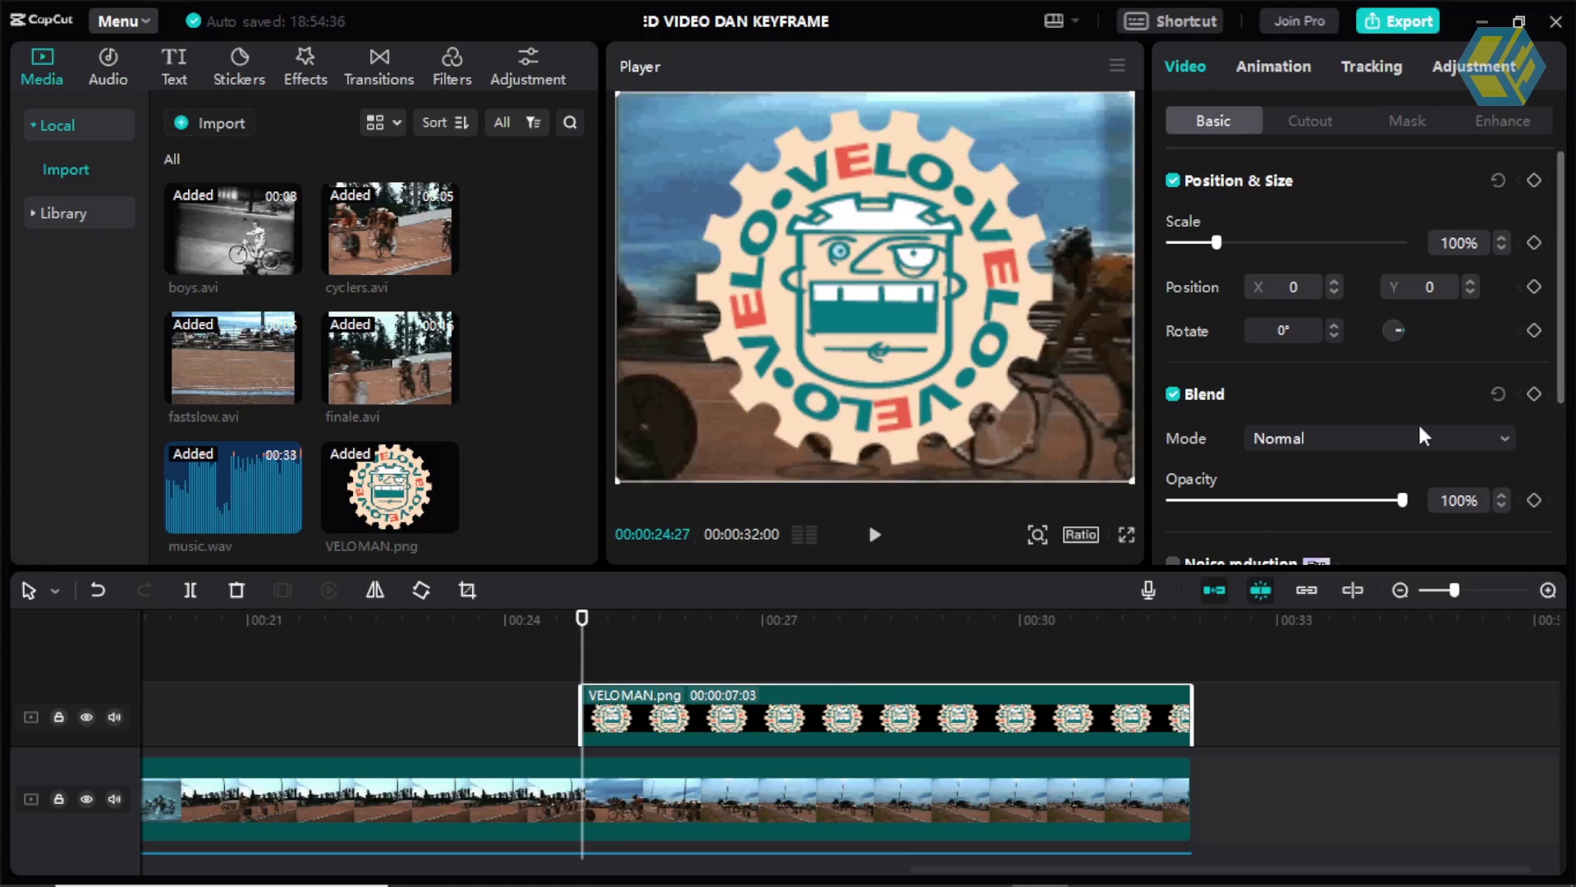
left_click(1533, 242)
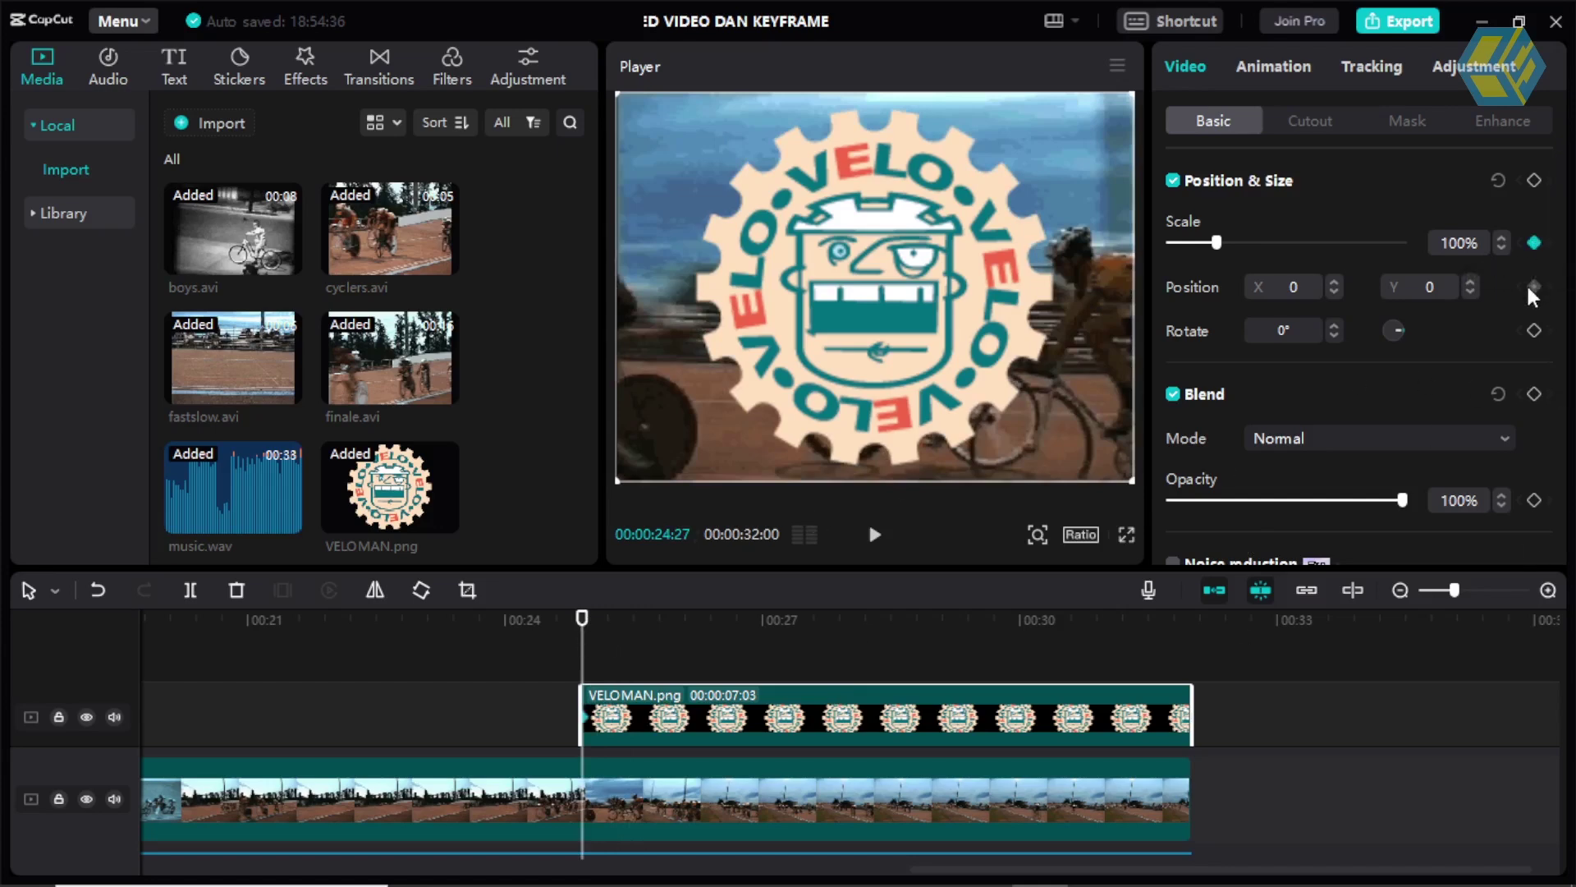
left_click(1533, 287)
left_click(1534, 330)
Shrink the logo to 28% and move it into the video's top-left corner.
mouse_move(1133, 480)
left_mouse_down()
mouse_move(1017, 415)
mouse_move(1000, 362)
mouse_move(924, 341)
mouse_move(937, 303)
left_mouse_up()
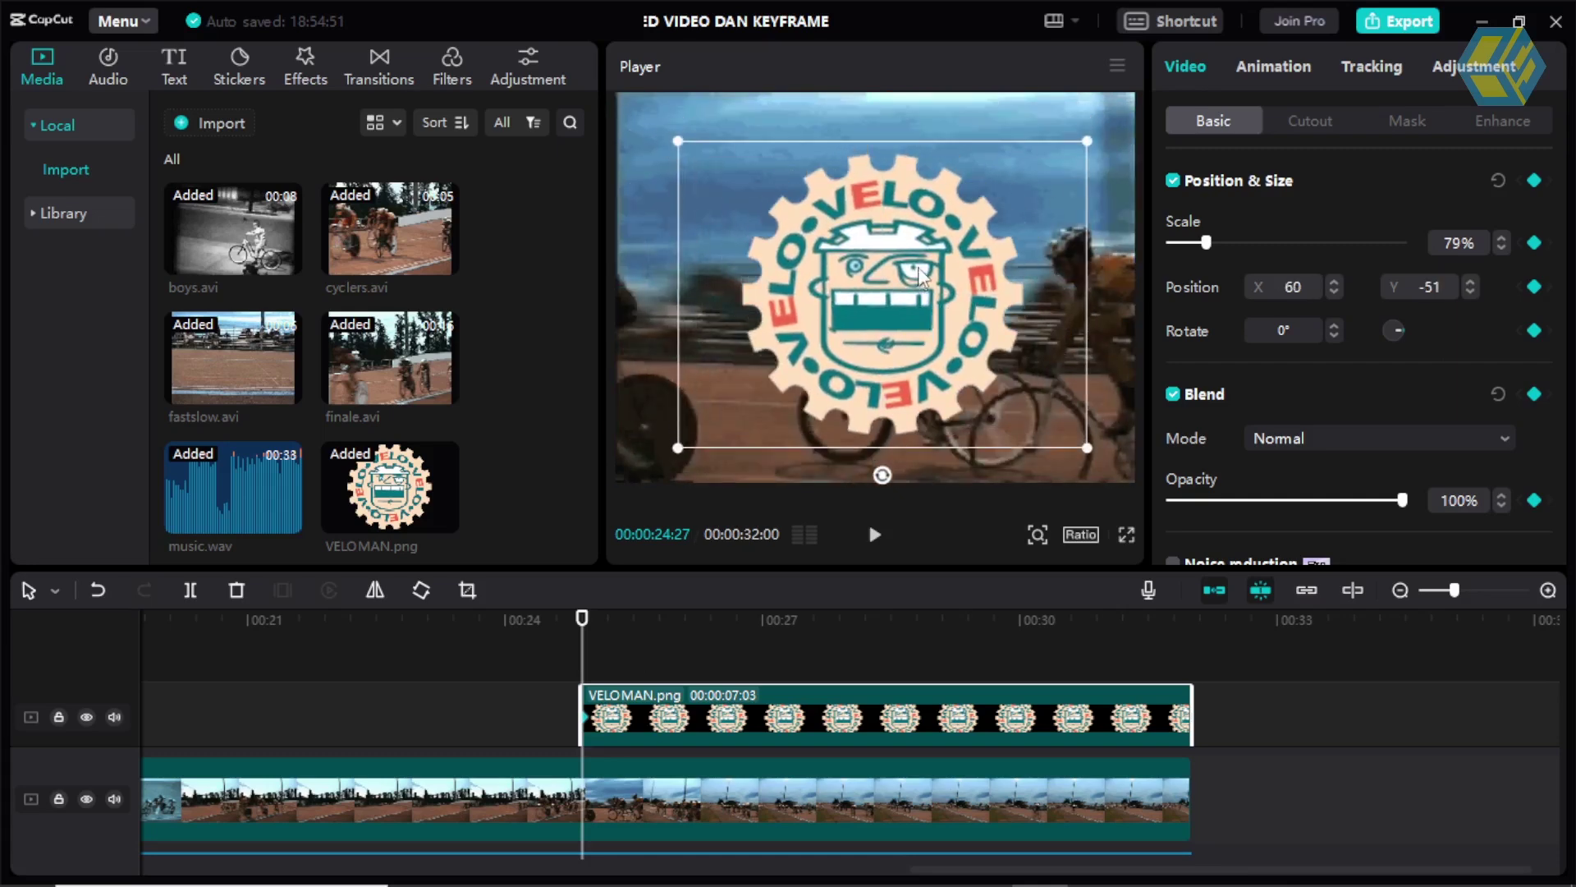
mouse_move(934, 294)
left_mouse_down()
mouse_move(918, 317)
mouse_move(921, 287)
mouse_move(928, 310)
left_mouse_up()
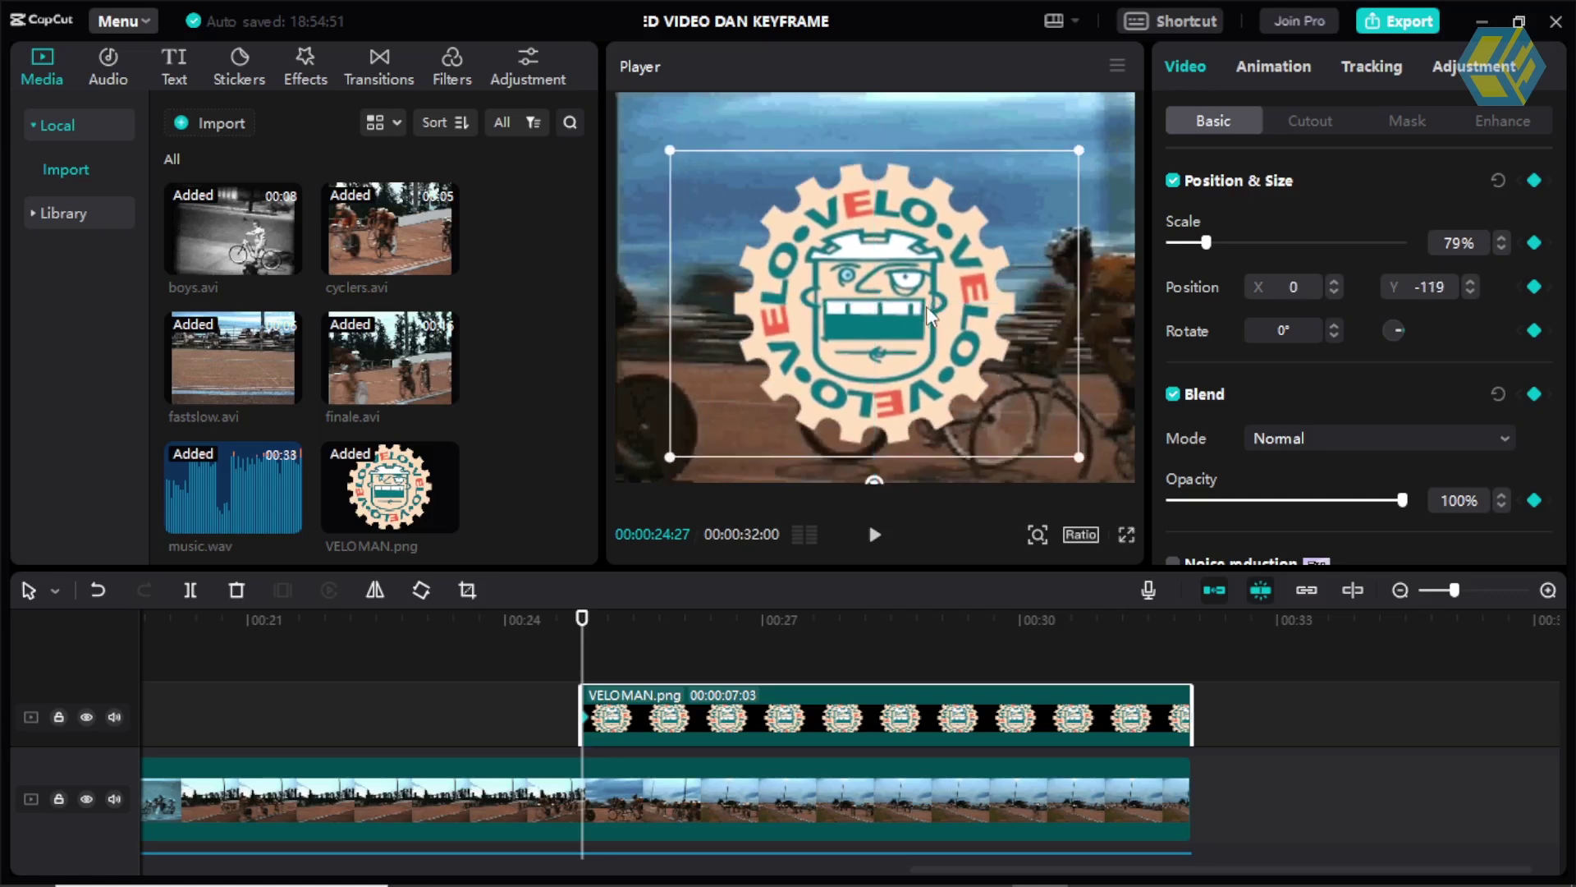
left_click_drag(931, 314, 930, 320)
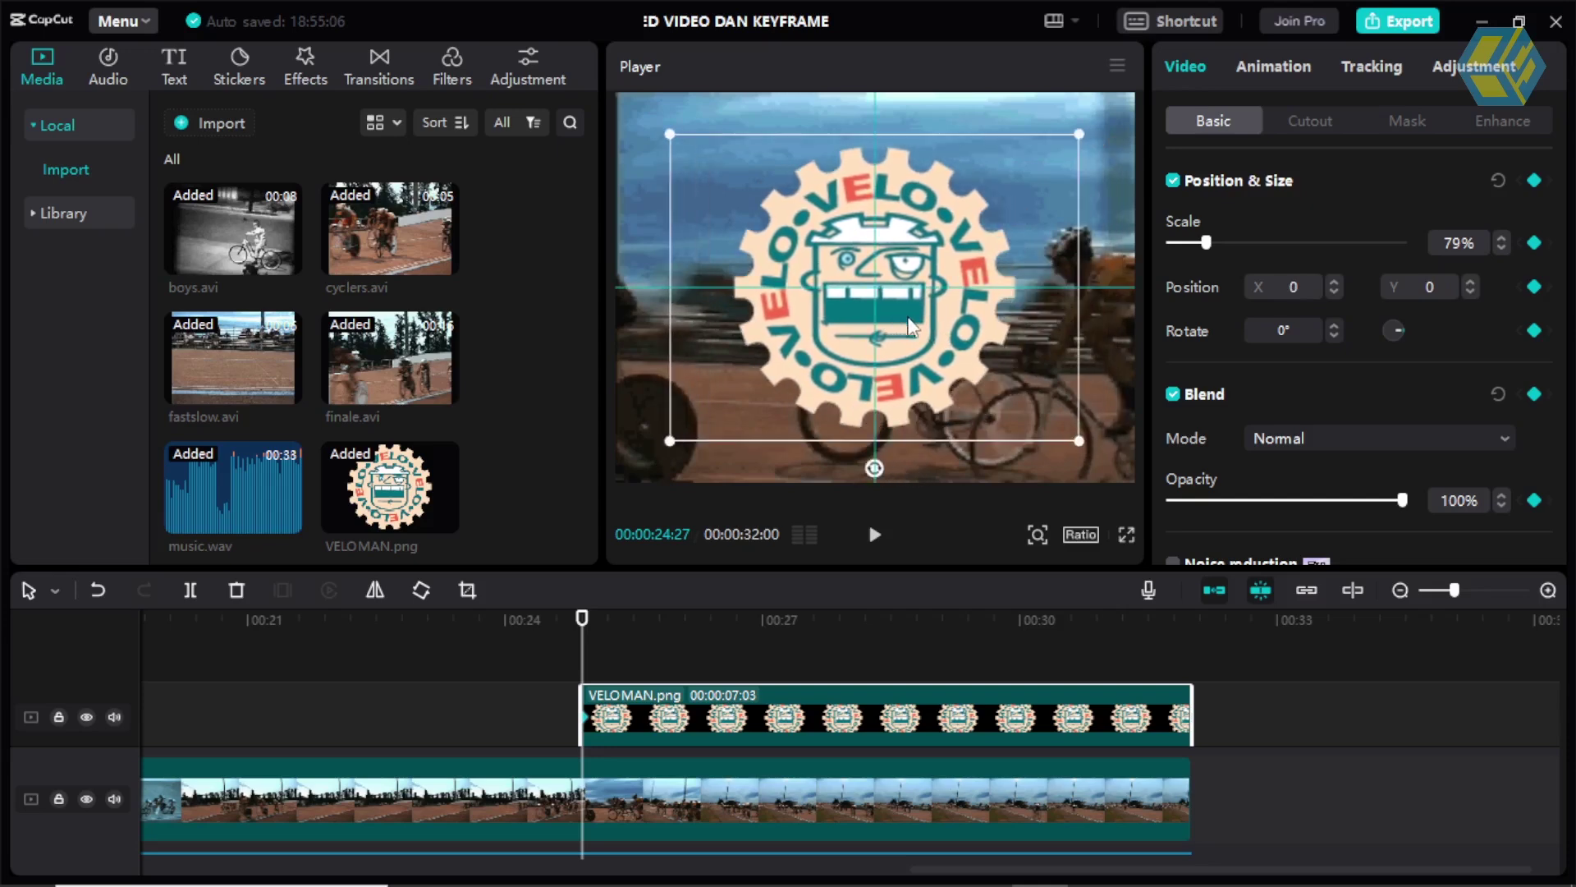
mouse_move(916, 335)
left_mouse_down()
mouse_move(926, 325)
mouse_move(987, 423)
mouse_move(940, 356)
left_mouse_up()
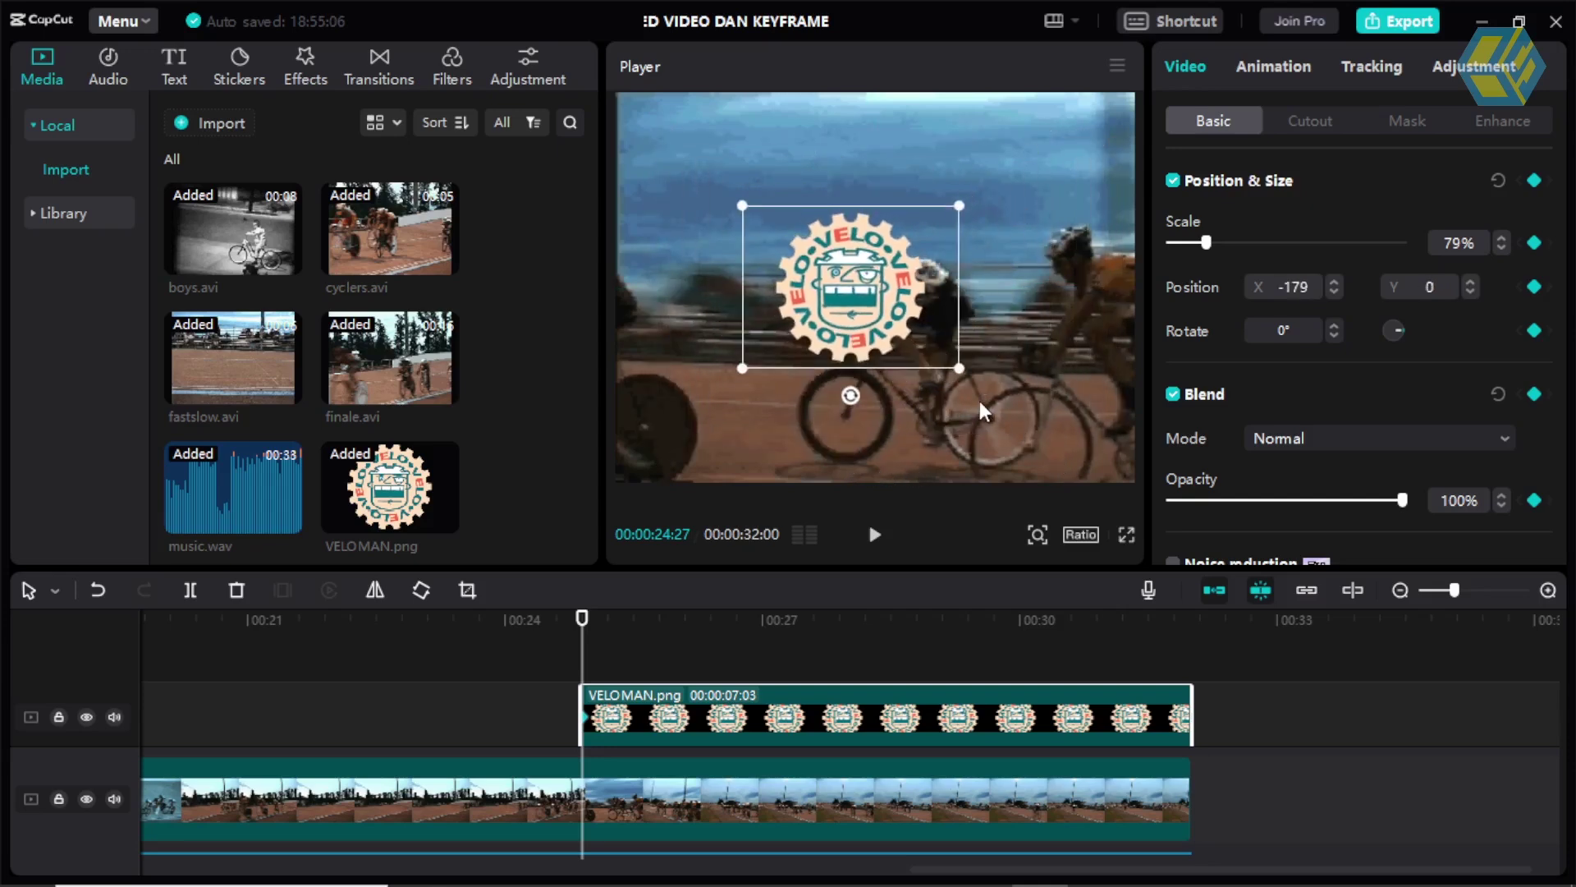
mouse_move(855, 308)
left_mouse_down()
mouse_move(717, 156)
mouse_move(726, 207)
left_mouse_up()
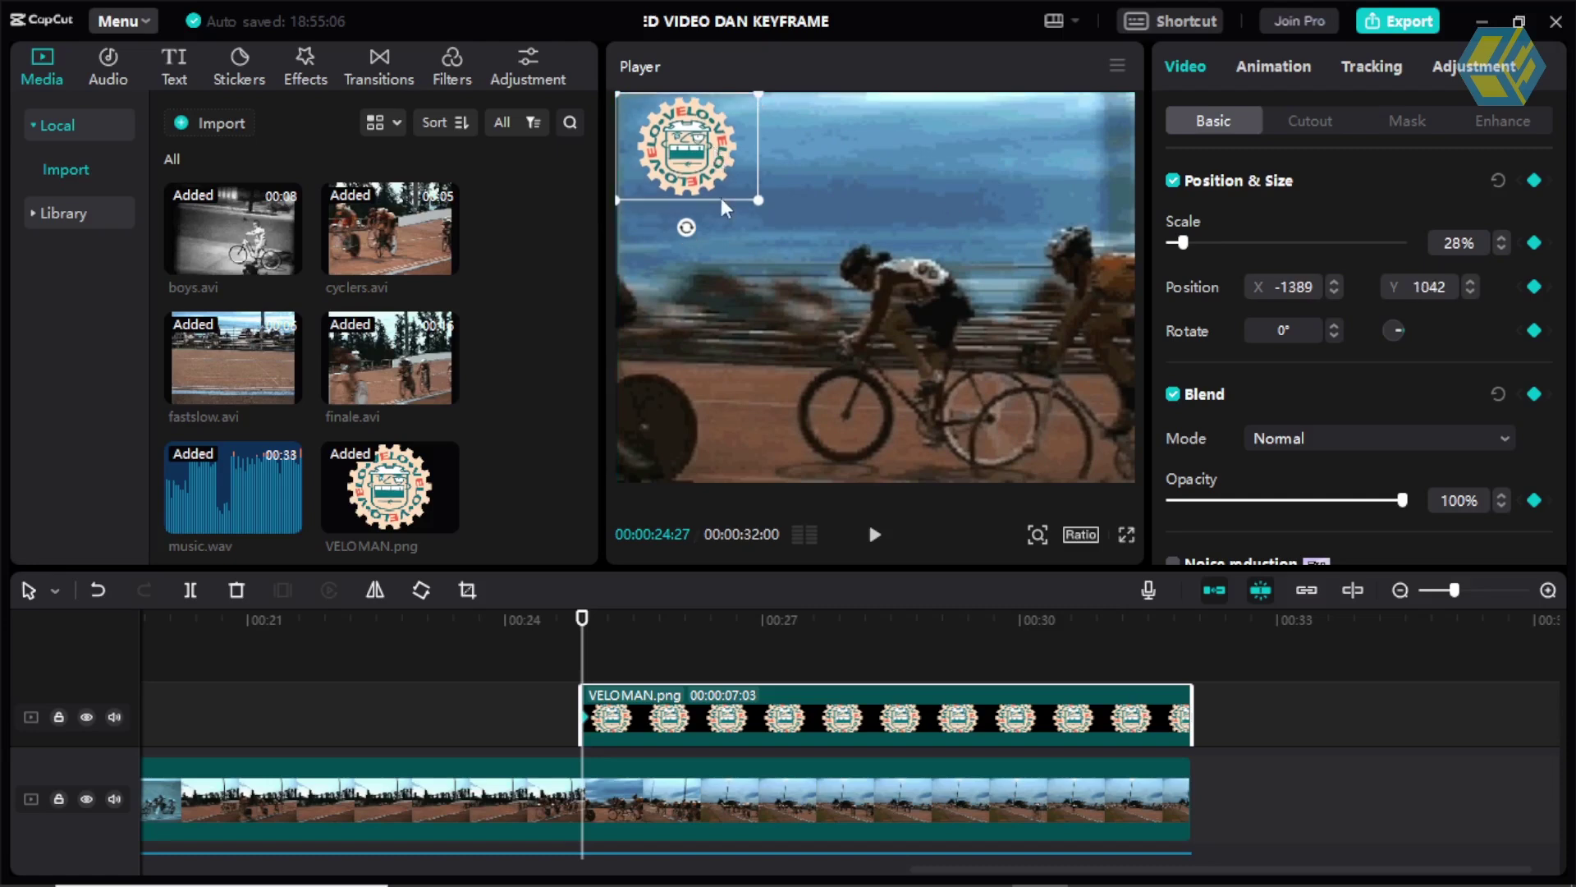
Set the logo's opacity to 0 at the start keyframe.
left_click(1465, 500)
type("0")
key("Return")
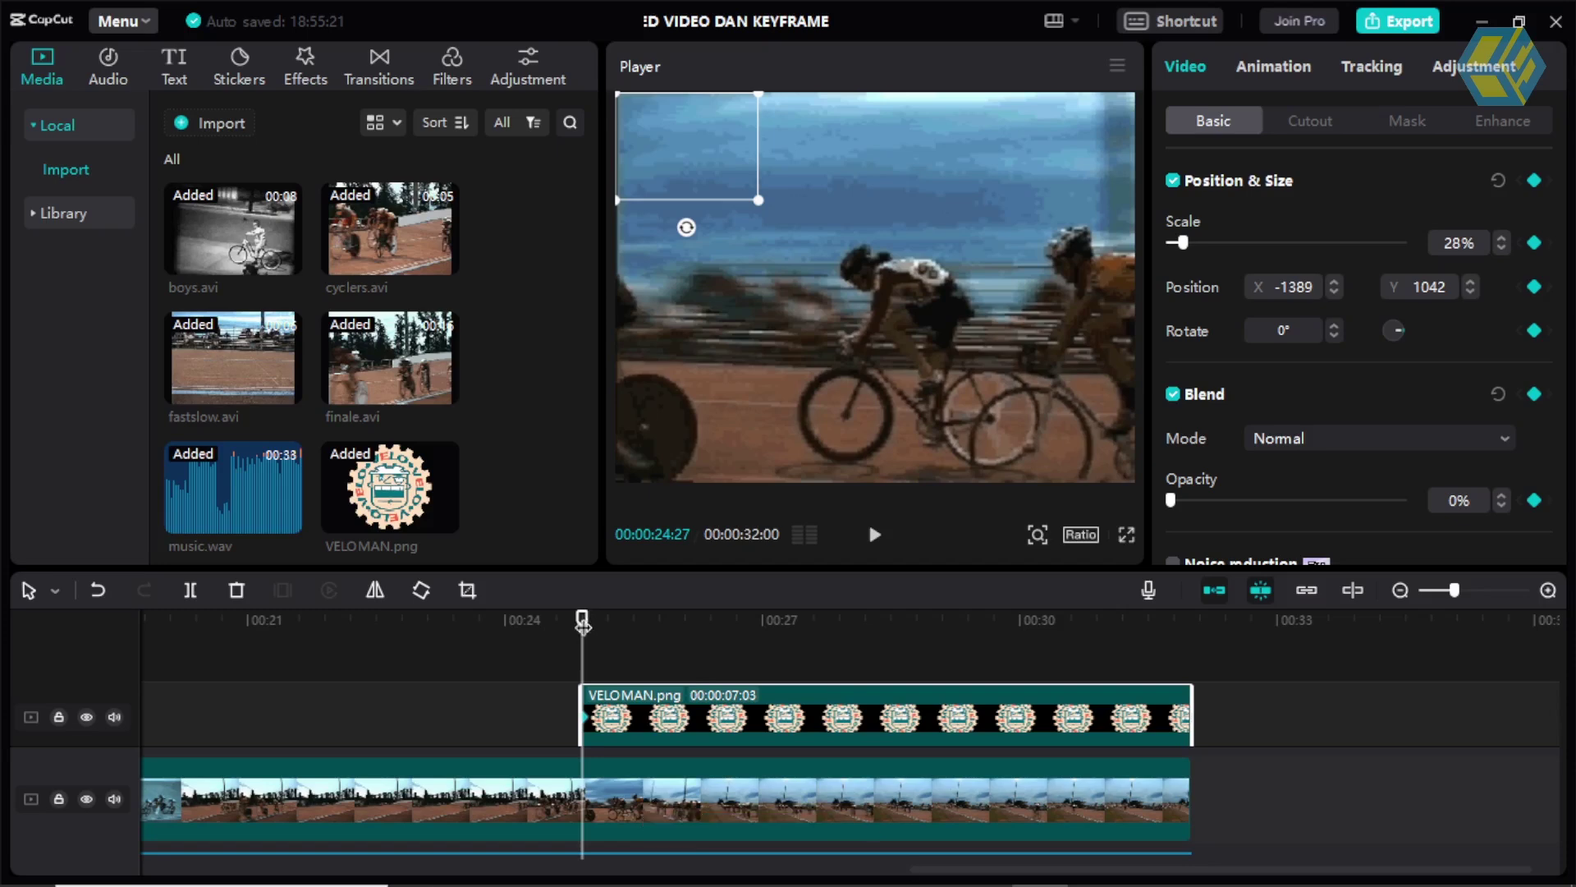
left_click(824, 627)
mouse_move(802, 621)
left_mouse_down()
mouse_move(639, 624)
mouse_move(862, 671)
left_mouse_up()
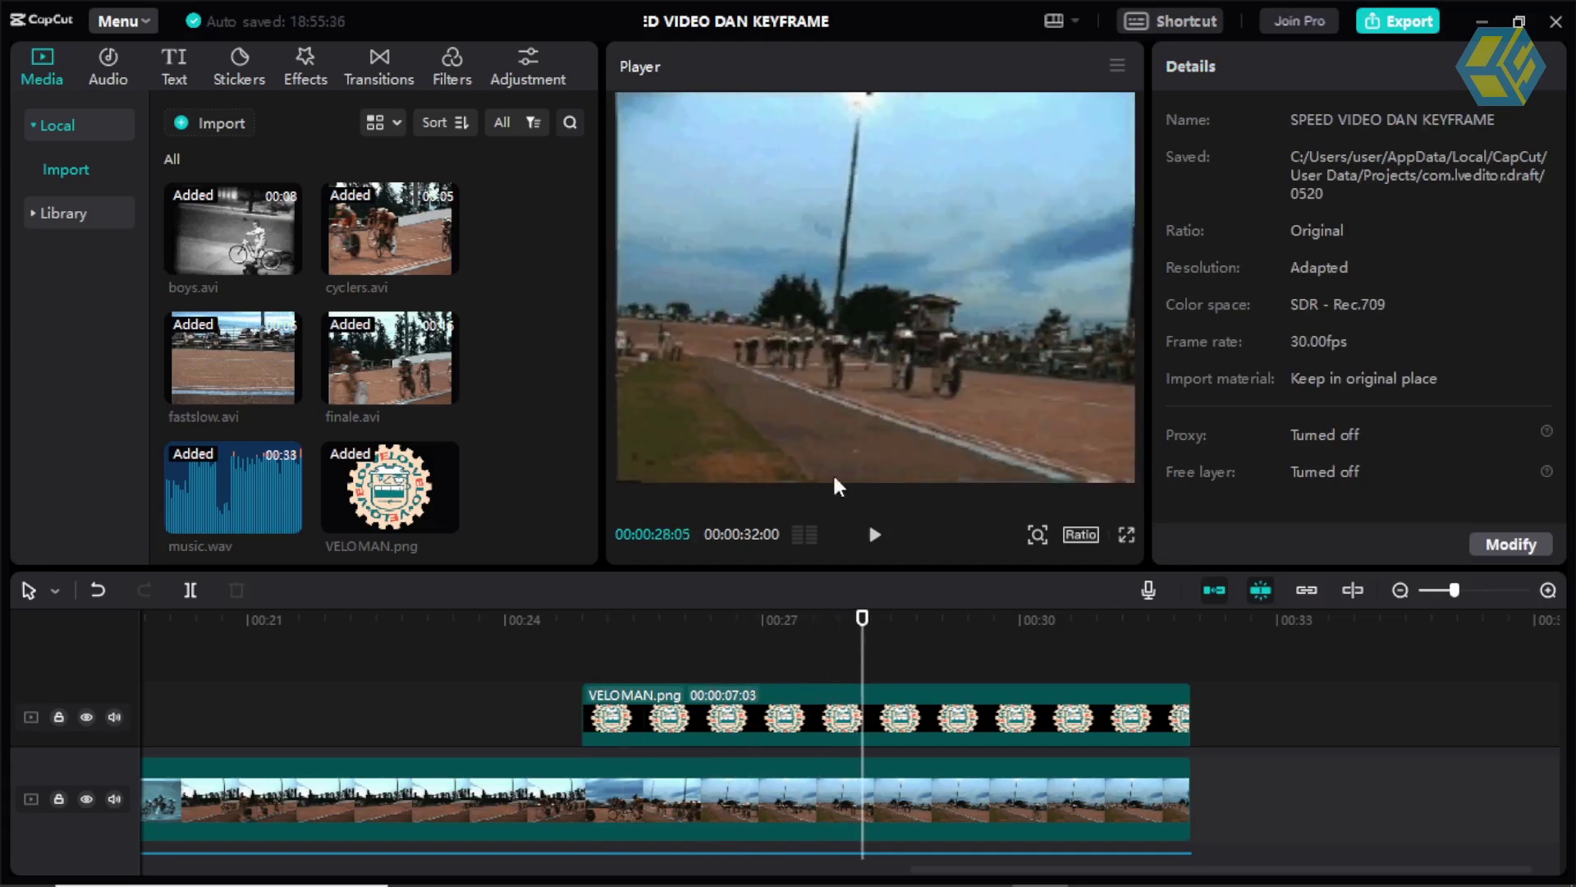
At 00:28:05, move the logo to the lower centre, enlarge it to 46%, and set opacity 100.
left_click(763, 718)
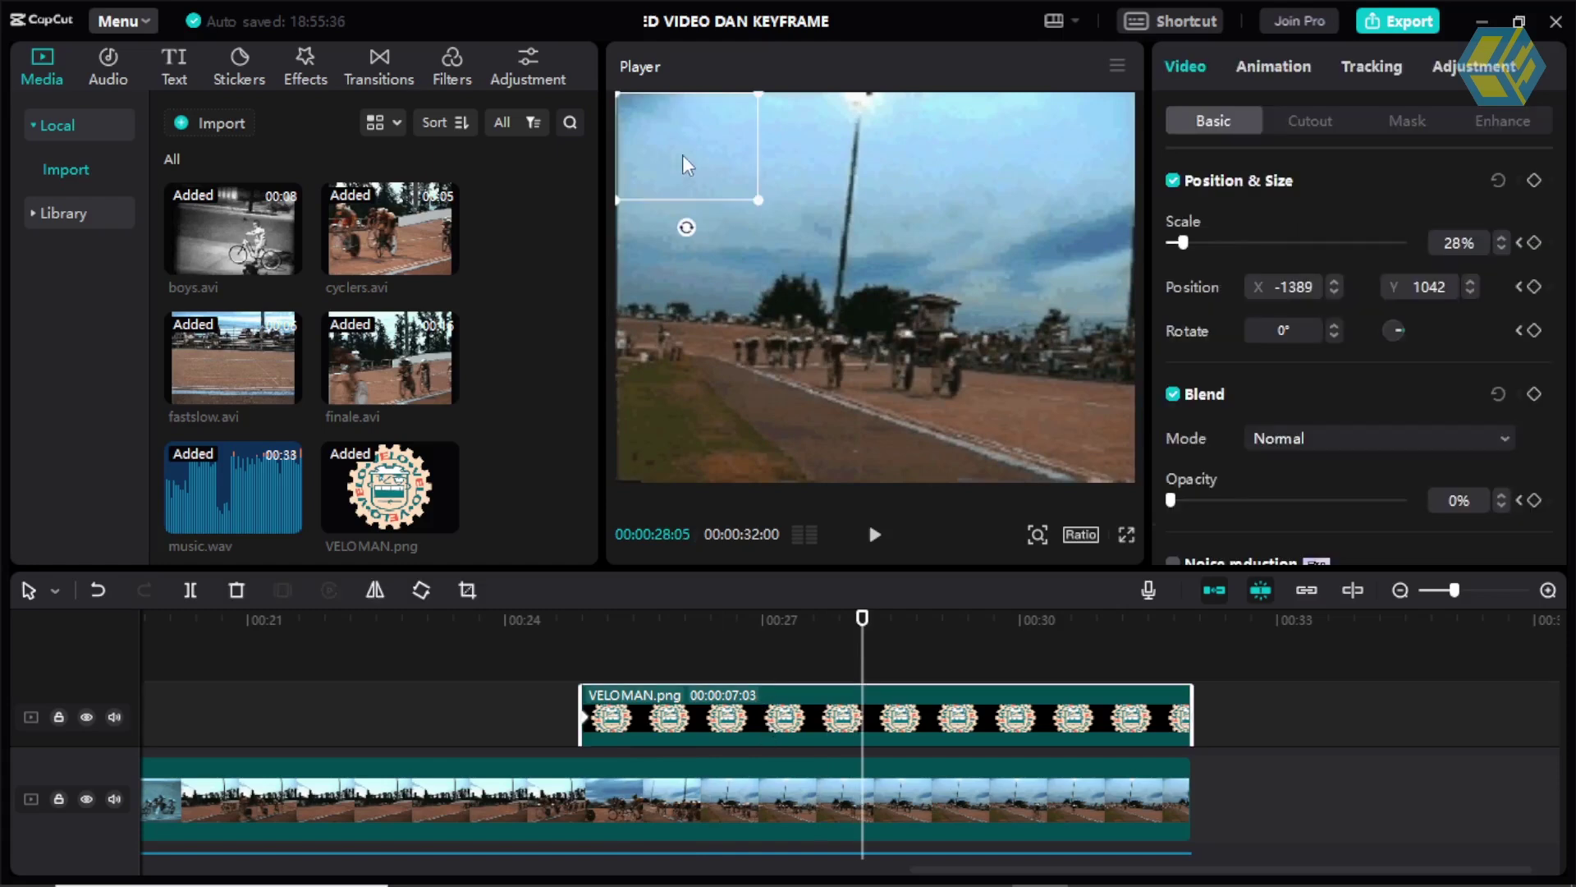
mouse_move(682, 154)
left_mouse_down()
mouse_move(883, 383)
mouse_move(881, 402)
left_mouse_up()
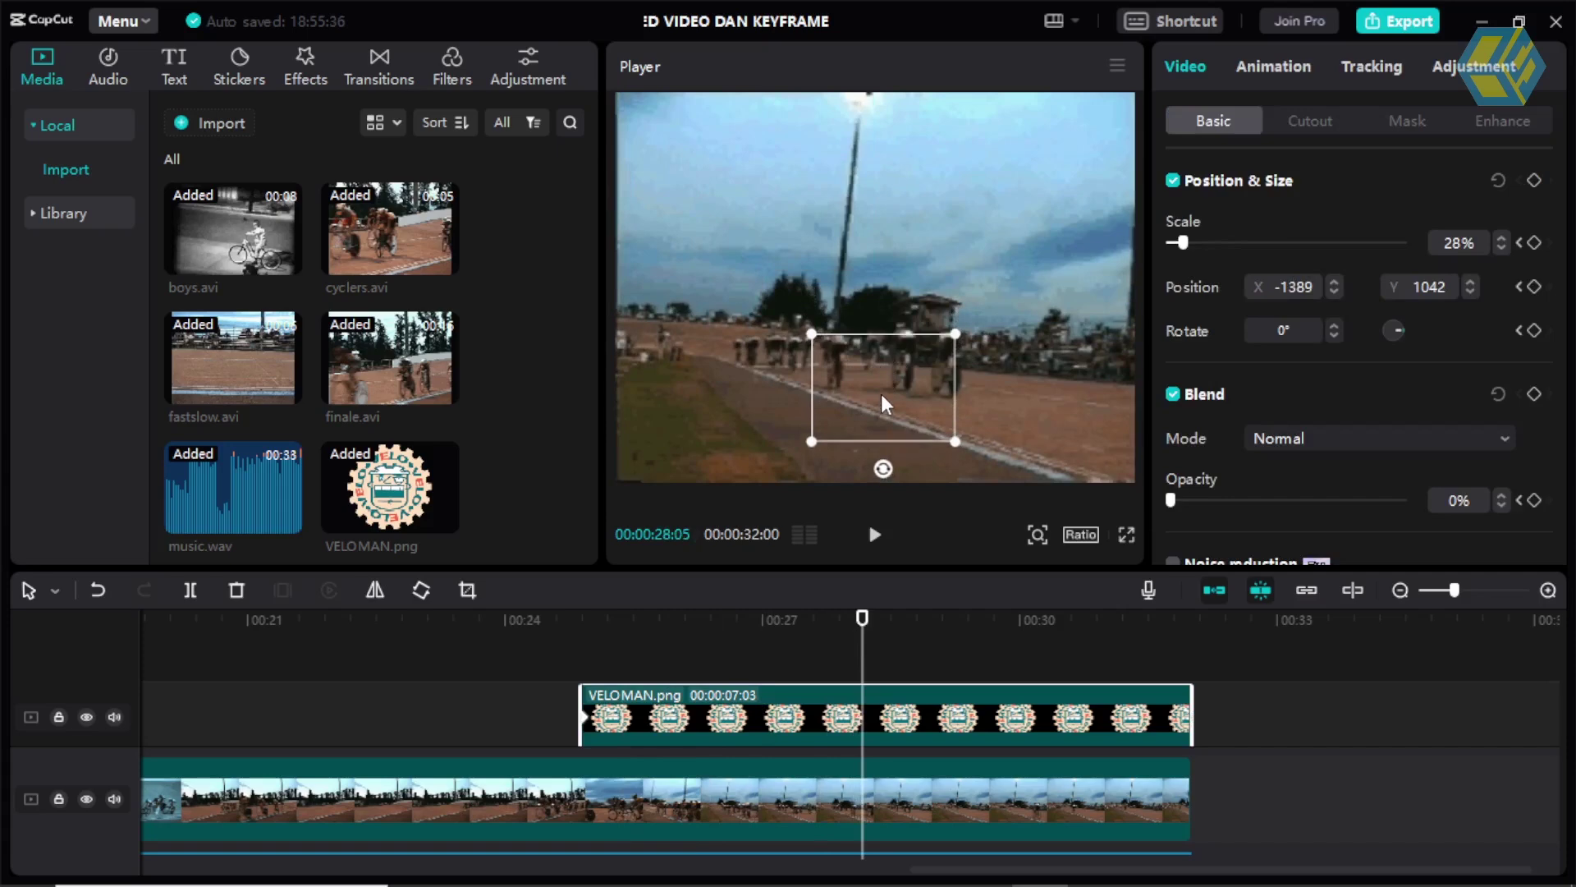
left_click_drag(881, 402, 879, 401)
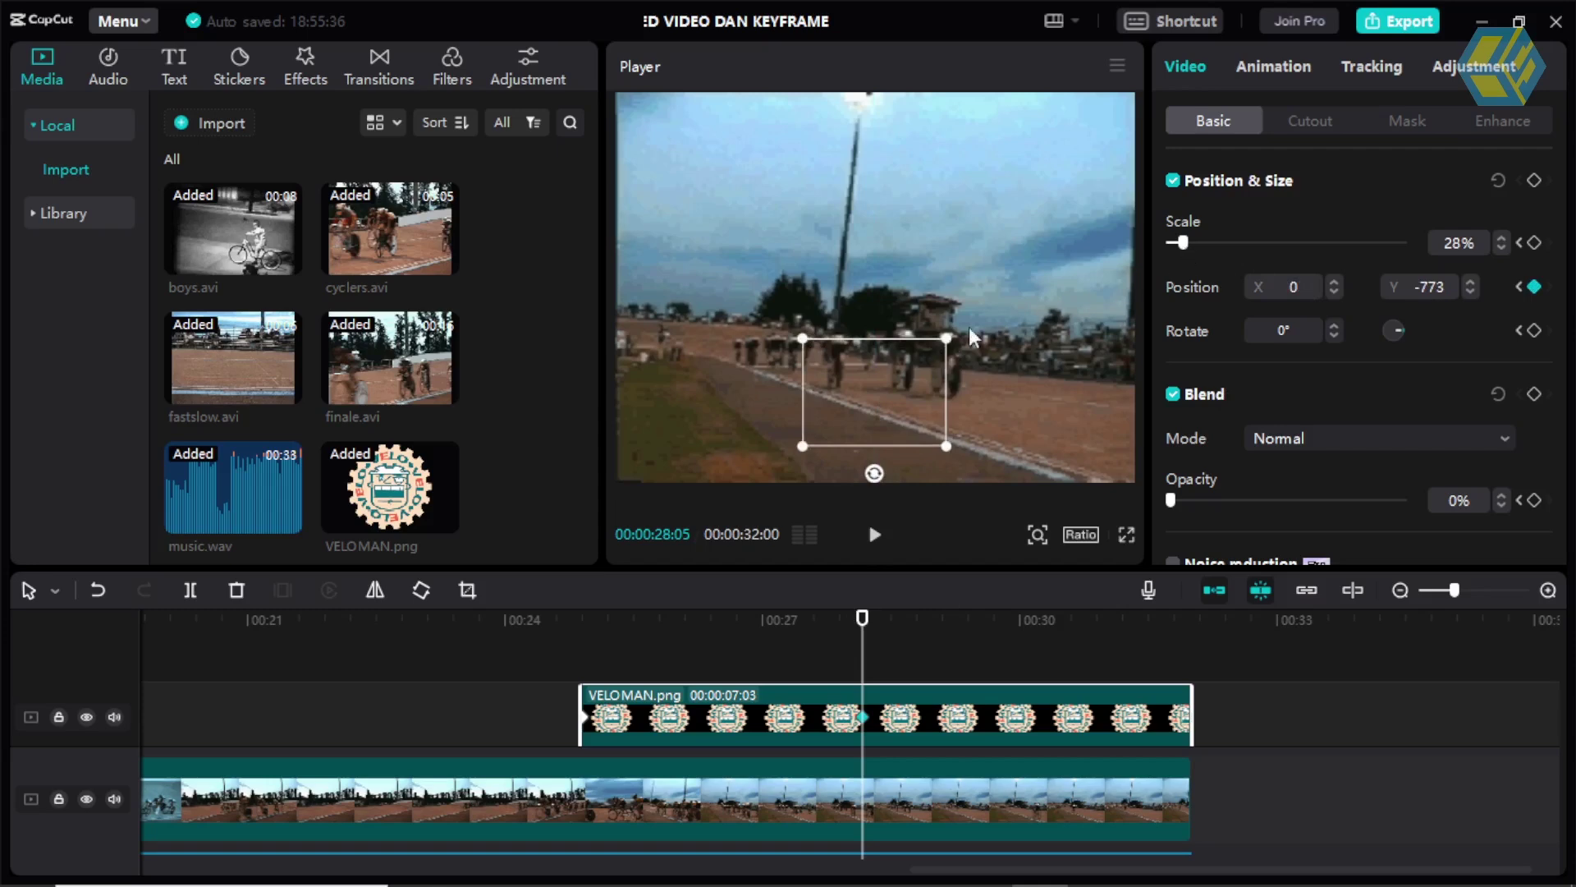
left_click_drag(947, 339, 983, 312)
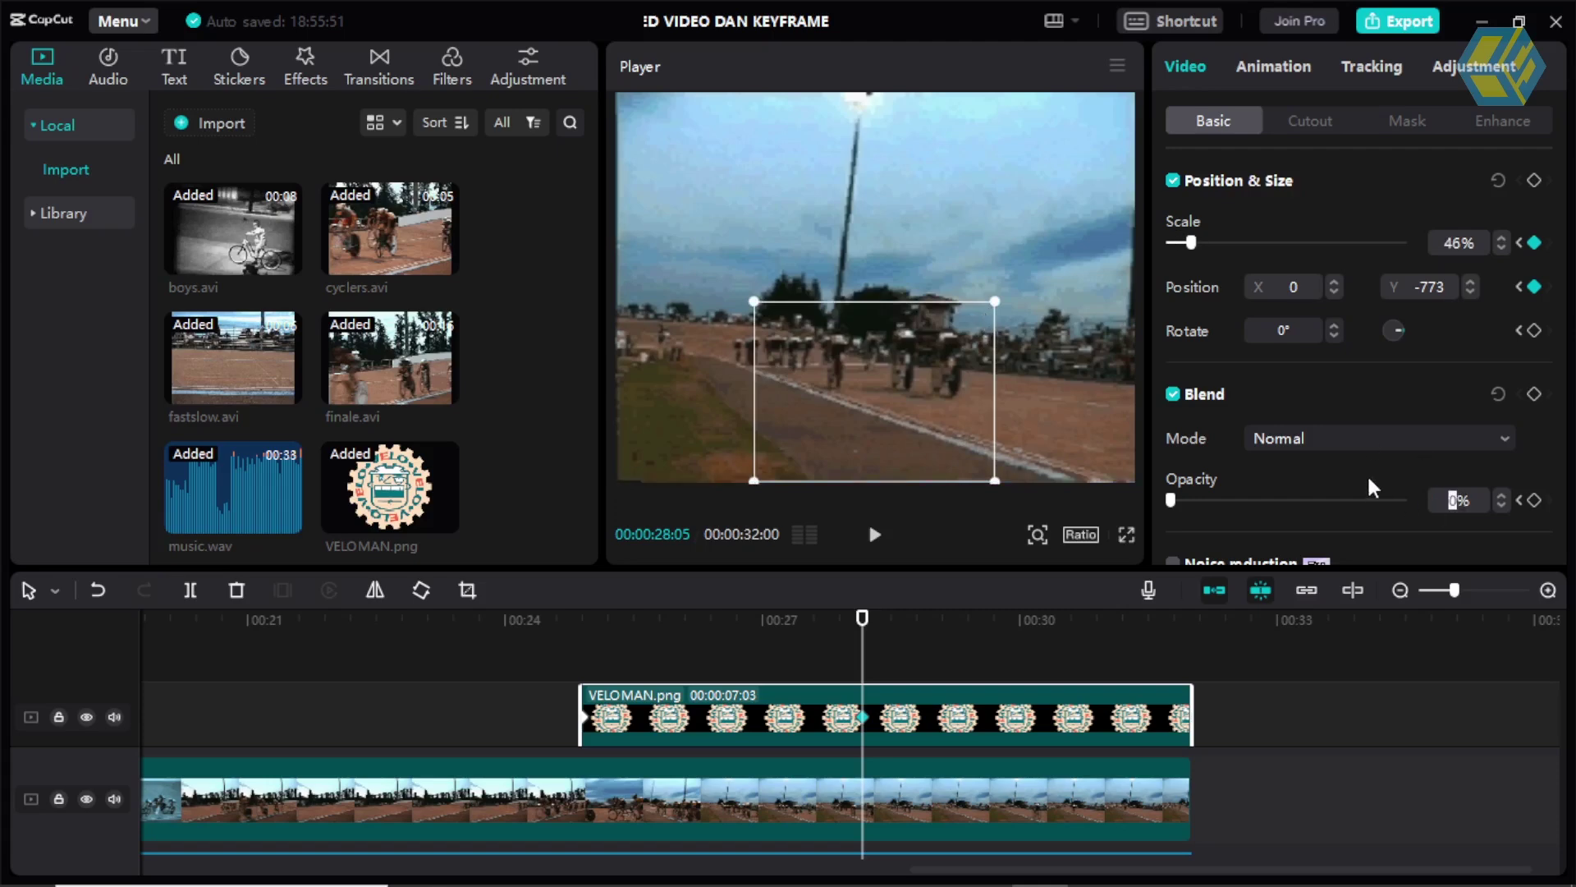
type("100")
key("Return")
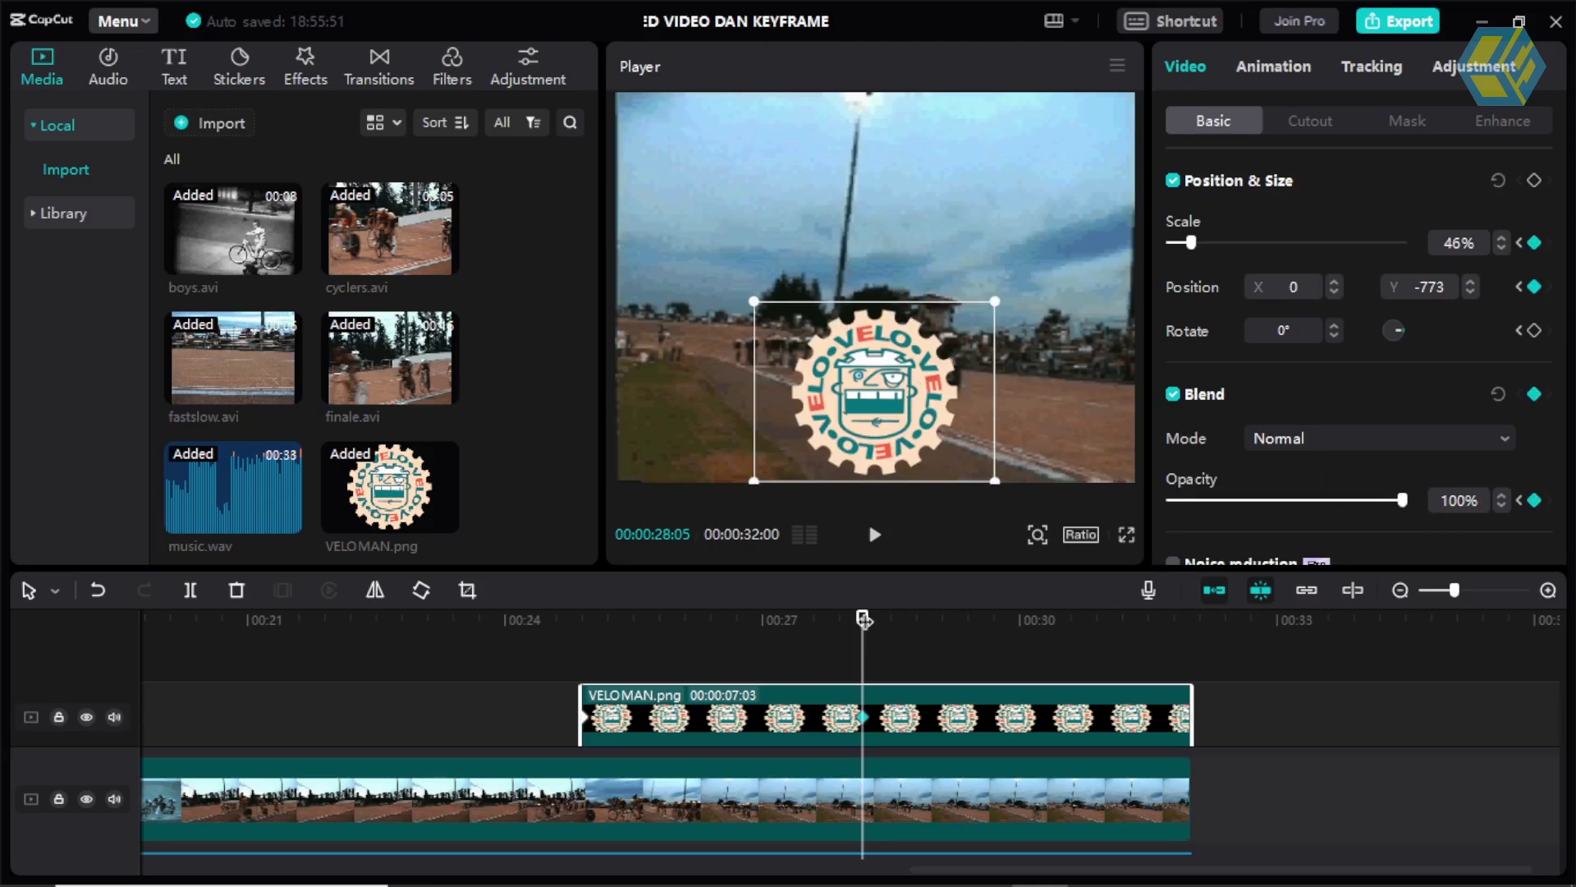
mouse_move(863, 620)
left_mouse_down()
mouse_move(614, 620)
mouse_move(729, 665)
mouse_move(867, 676)
left_mouse_up()
left_click_drag(868, 675, 583, 672)
type("45")
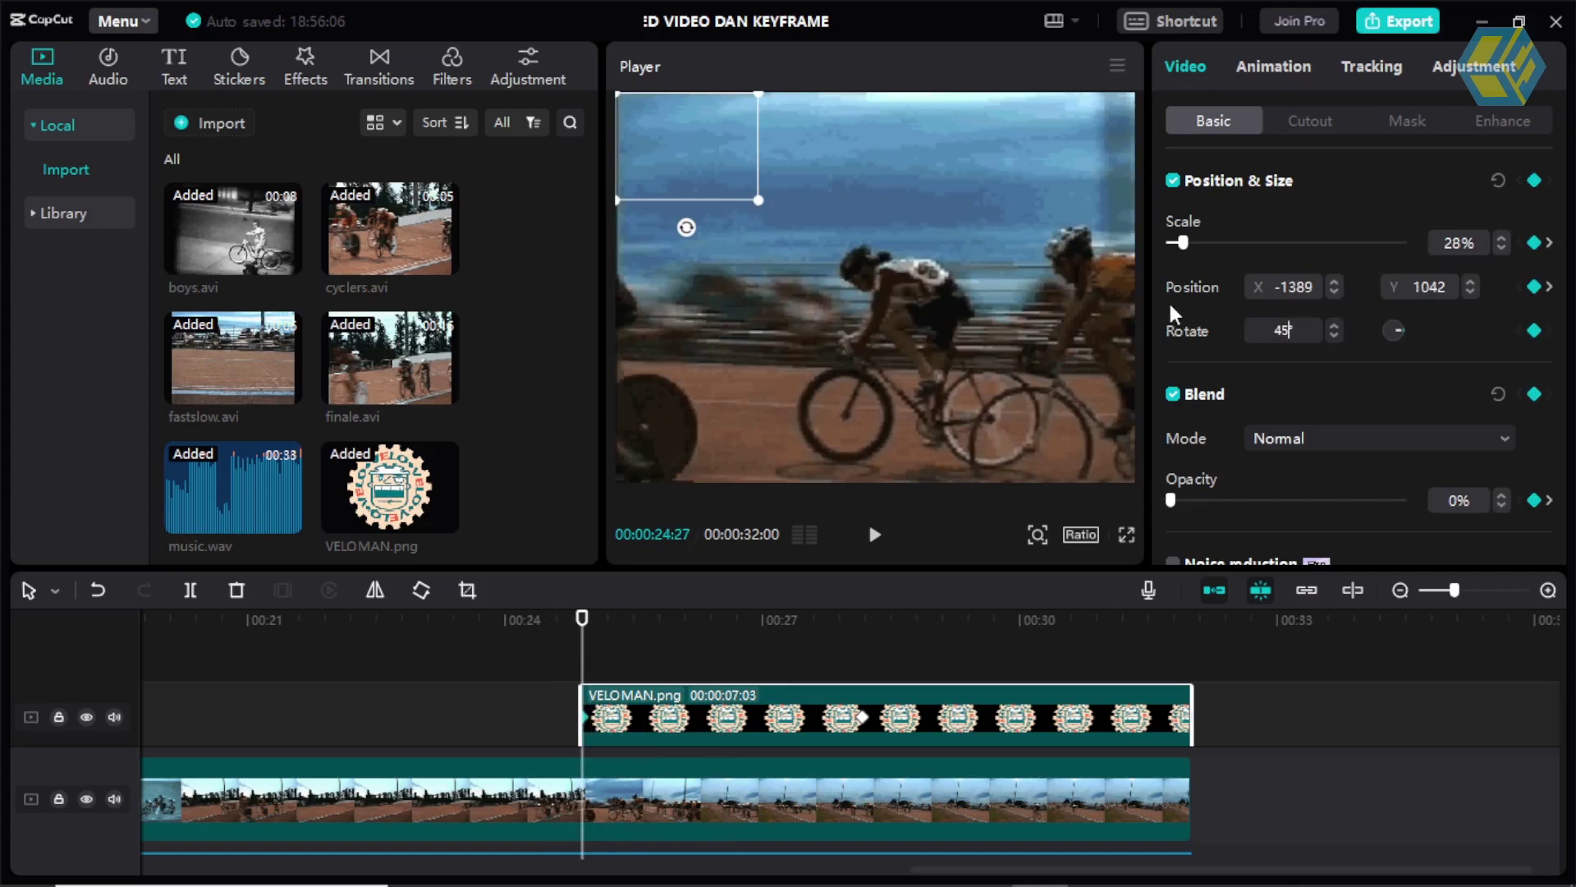
Set the logo's rotation to 45° at 00:24:27 and 0° at 00:28:05.
key("Return")
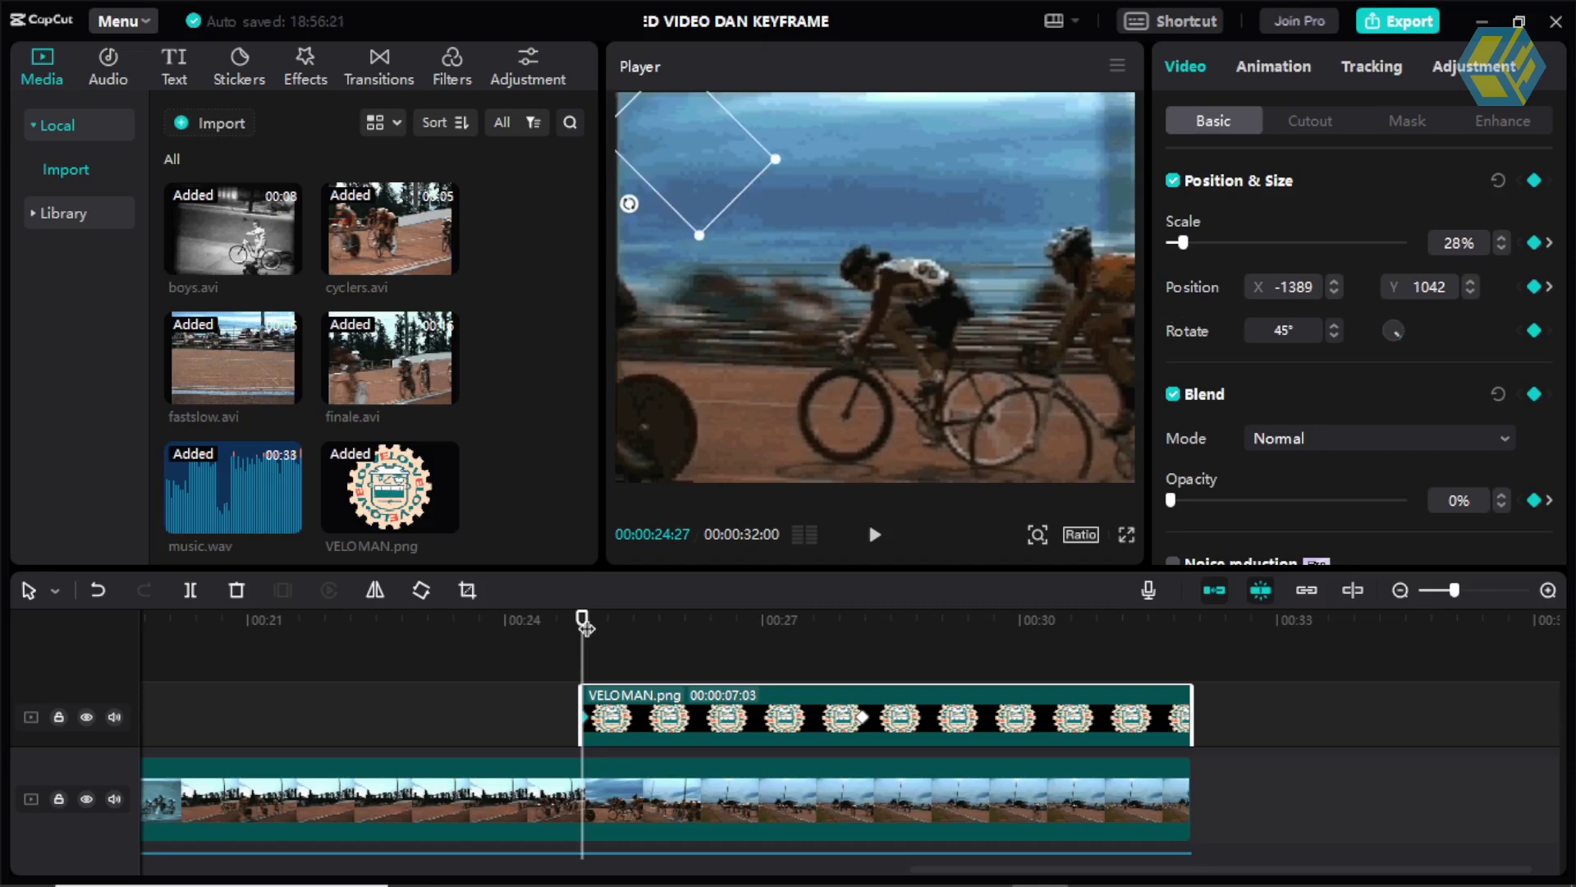
mouse_move(582, 621)
left_mouse_down()
mouse_move(802, 621)
mouse_move(862, 656)
left_mouse_up()
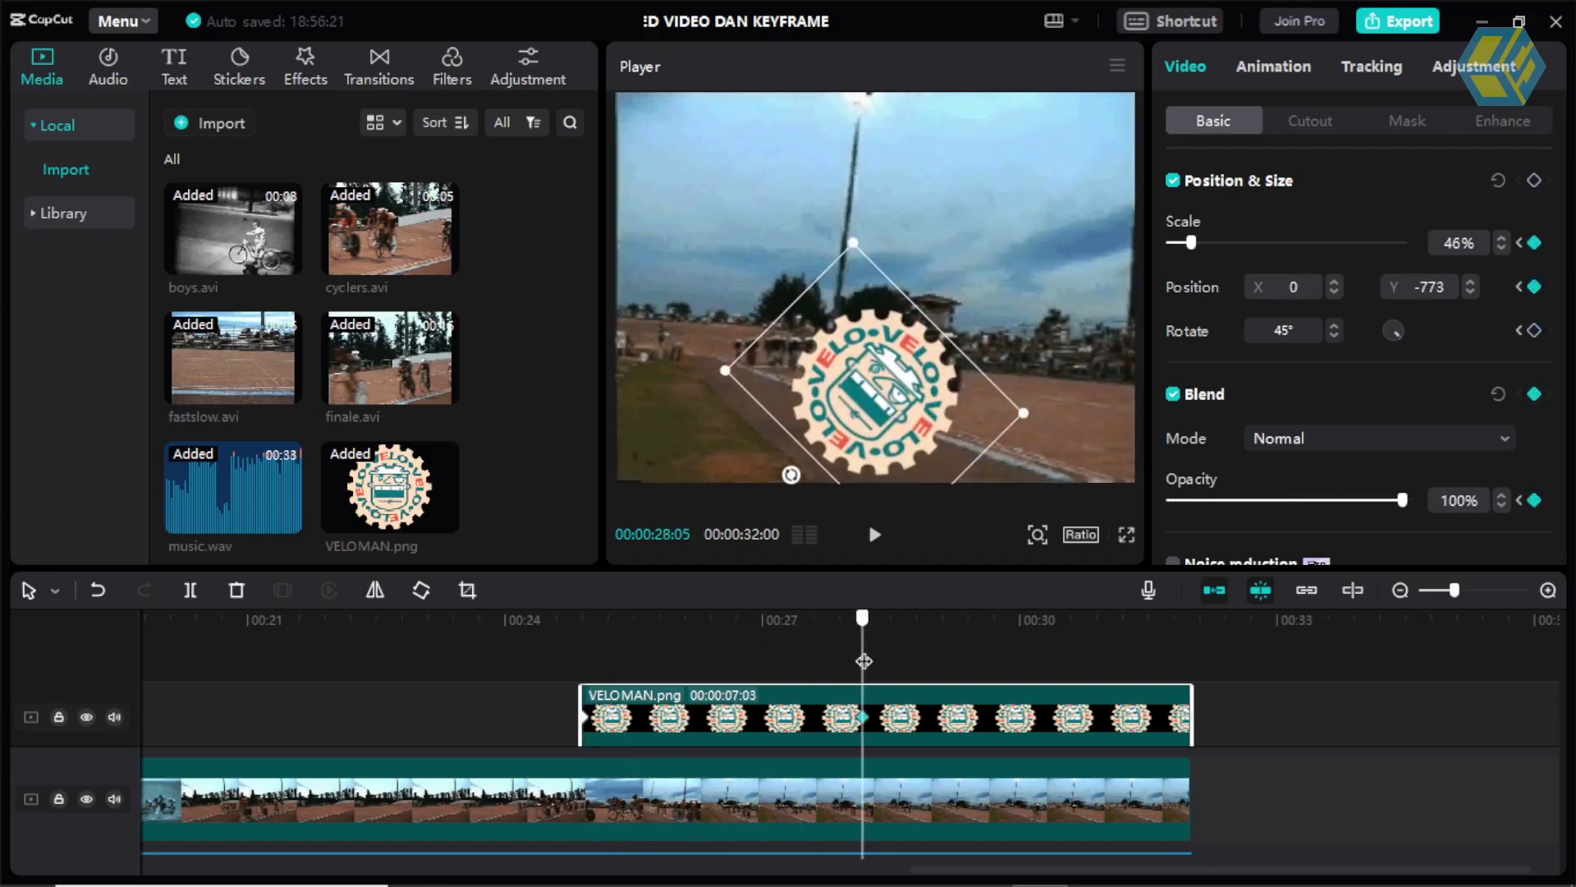
left_click(1300, 331)
type("0")
key("Return")
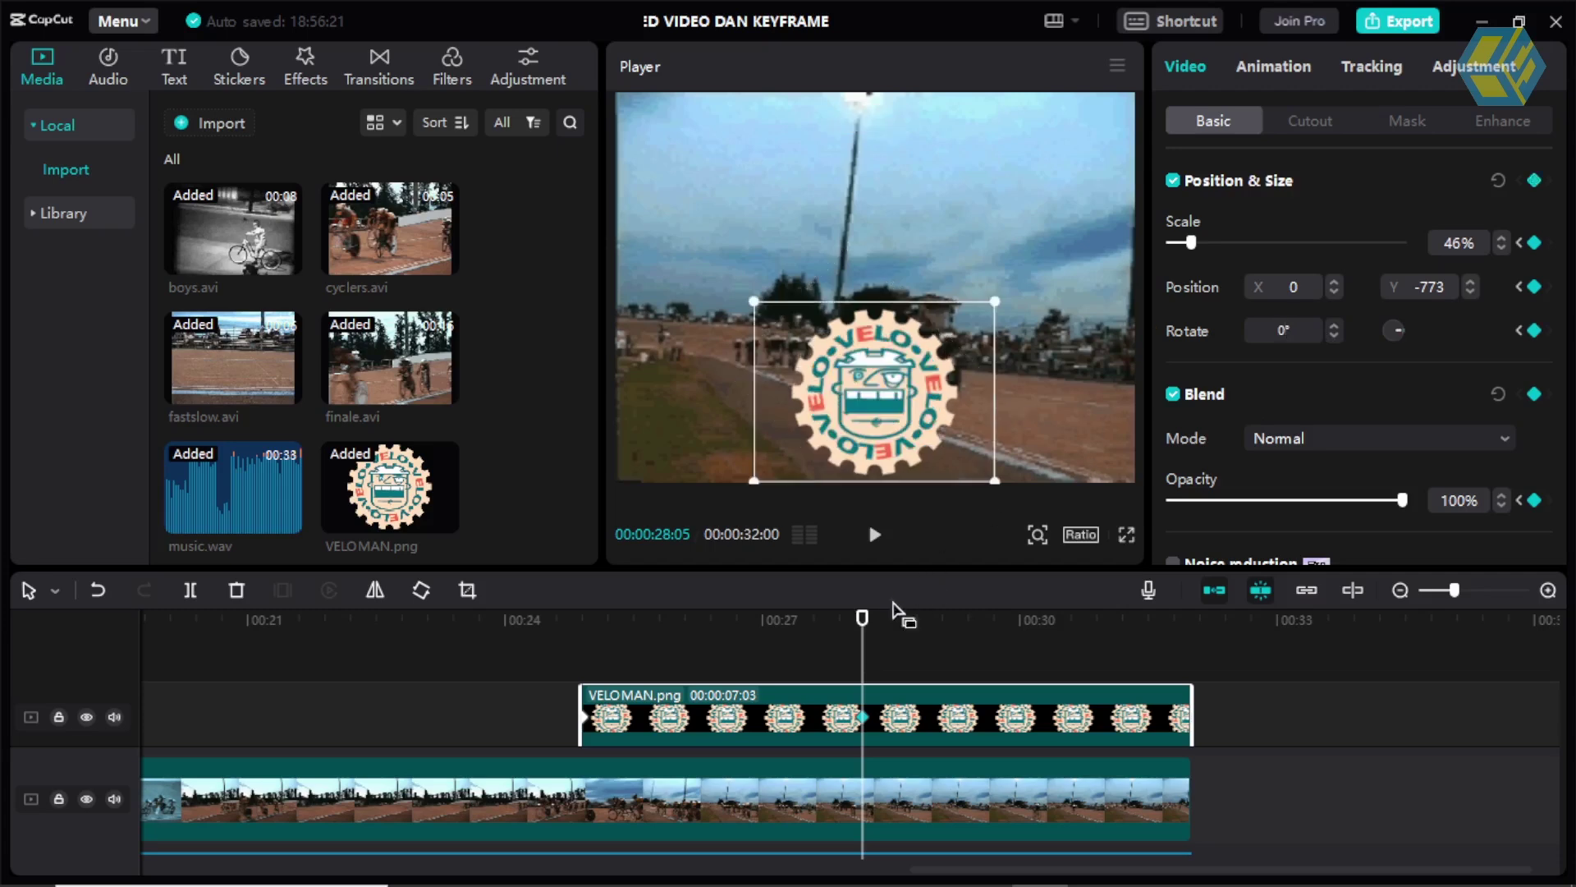
left_click_drag(851, 626, 604, 620)
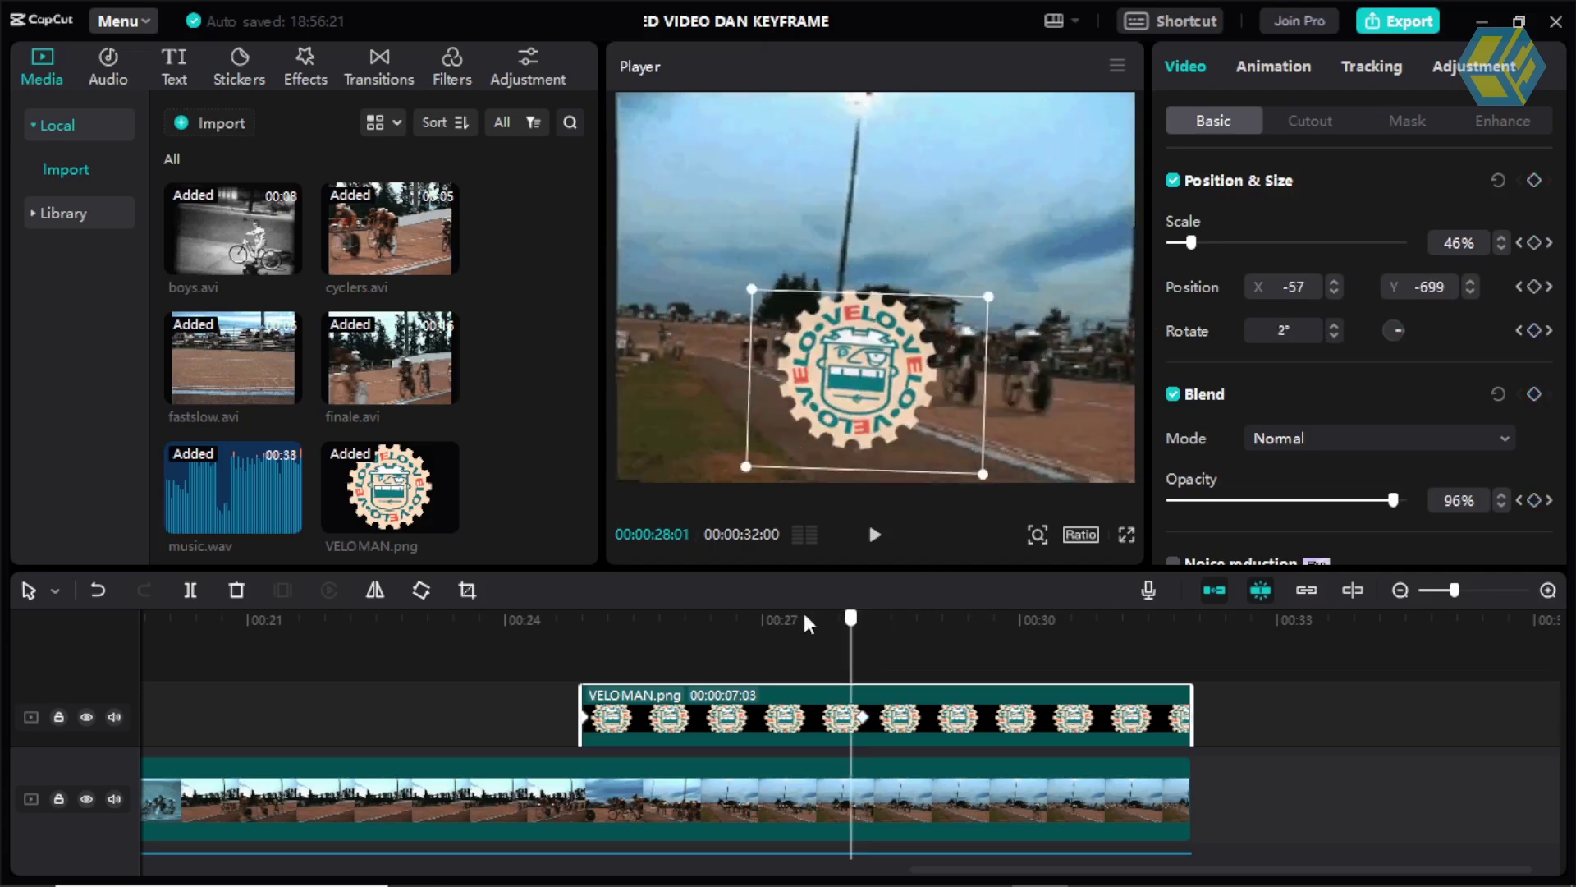
Scrub through the logo animation and move the playhead to 00:31:17.
left_click(707, 622)
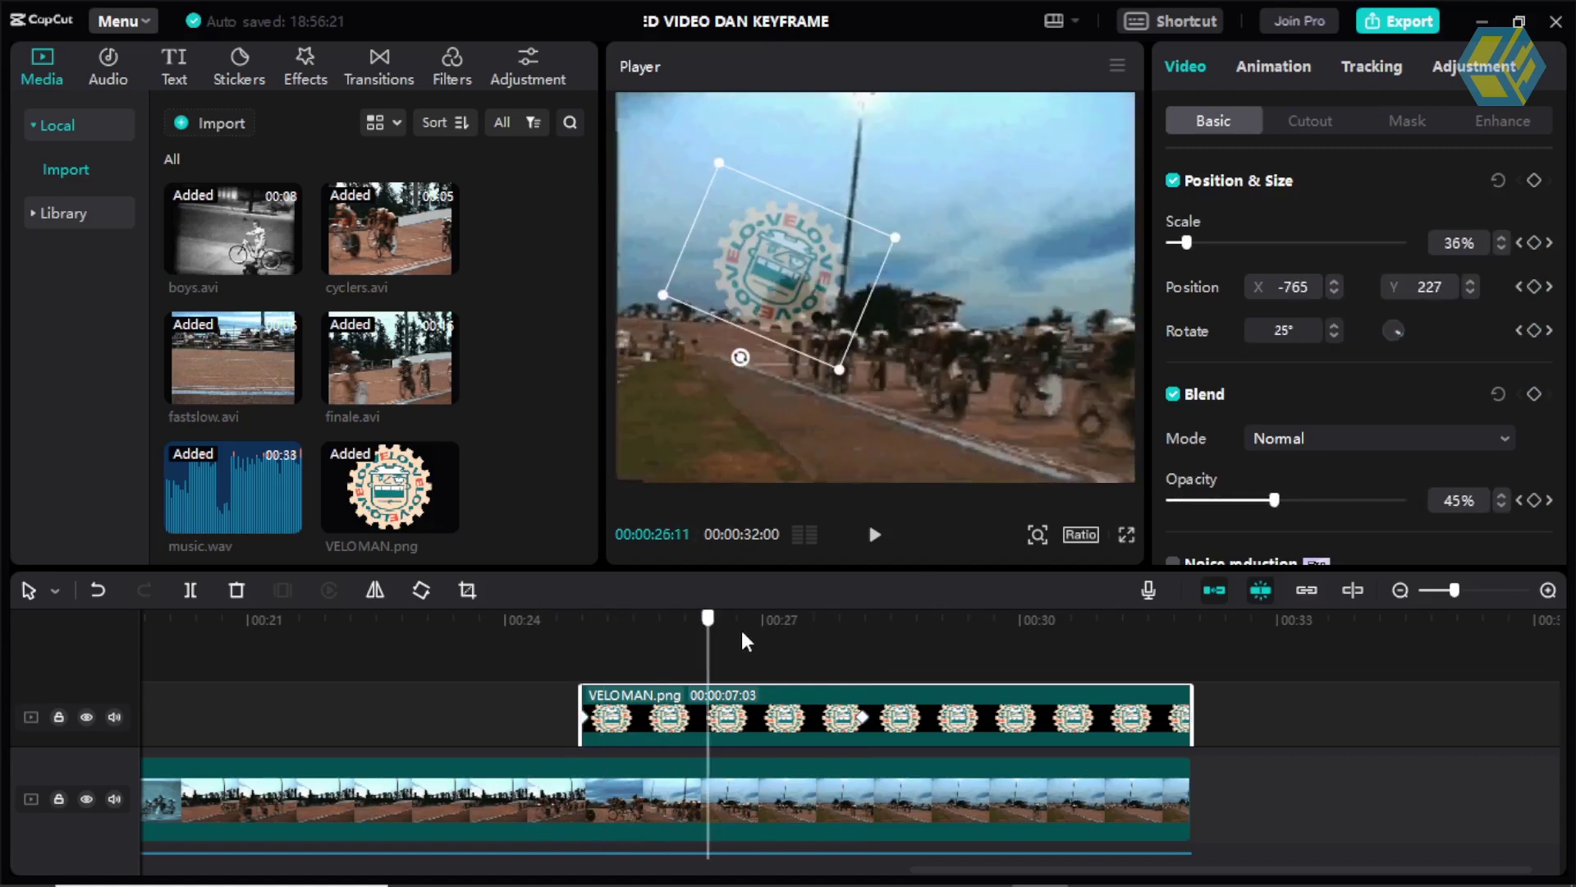
left_click(779, 623)
left_click(649, 657)
left_click(778, 656)
left_click(862, 661)
left_click_drag(867, 696, 1099, 687)
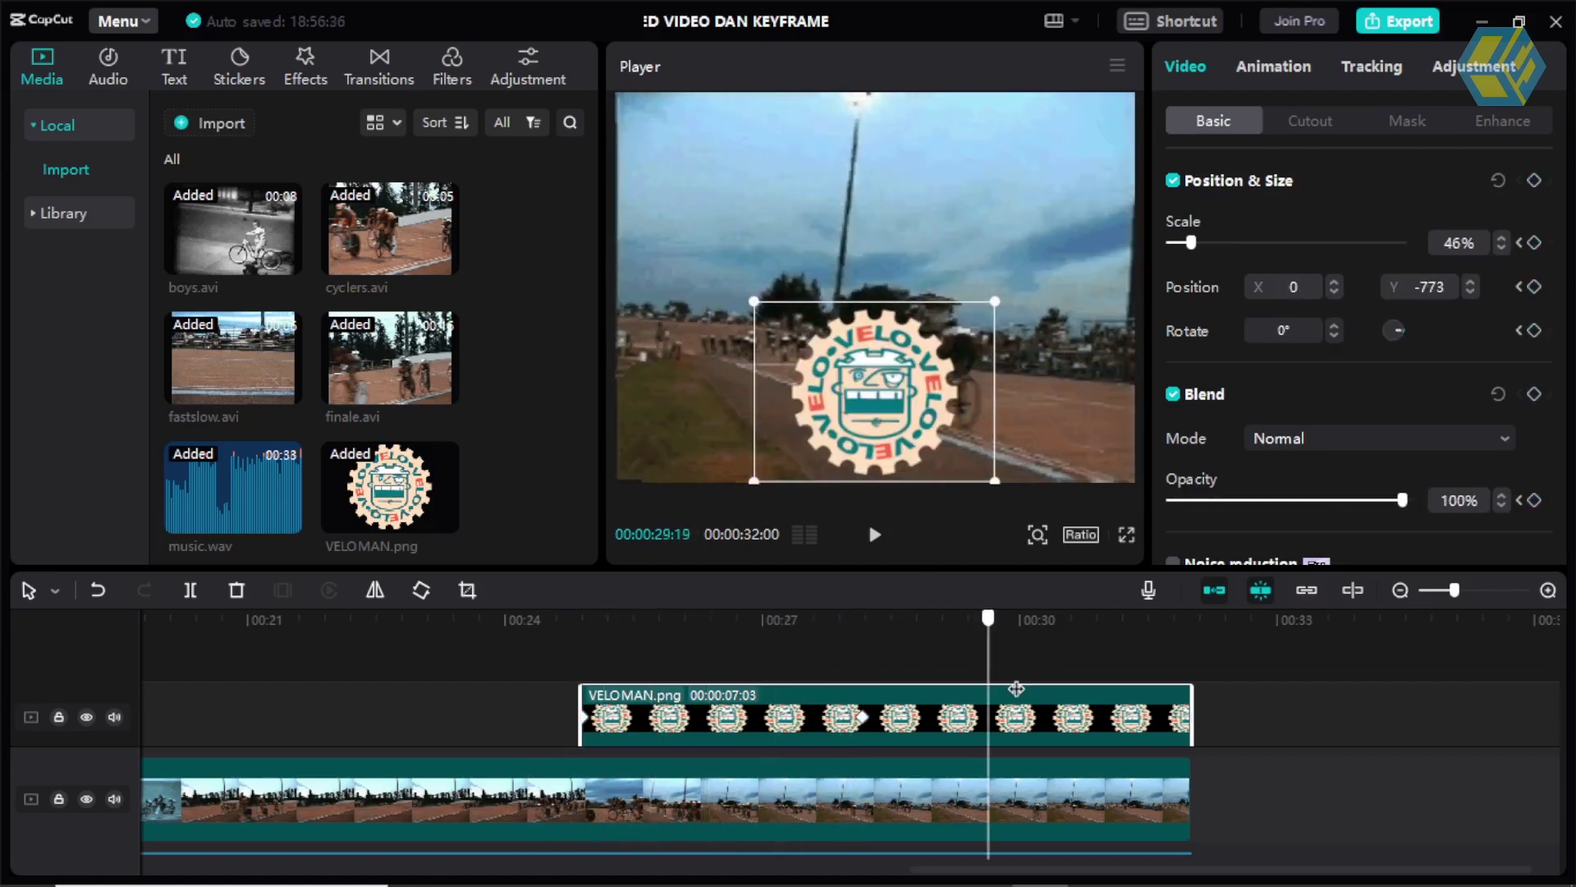
left_click_drag(1100, 687, 1154, 687)
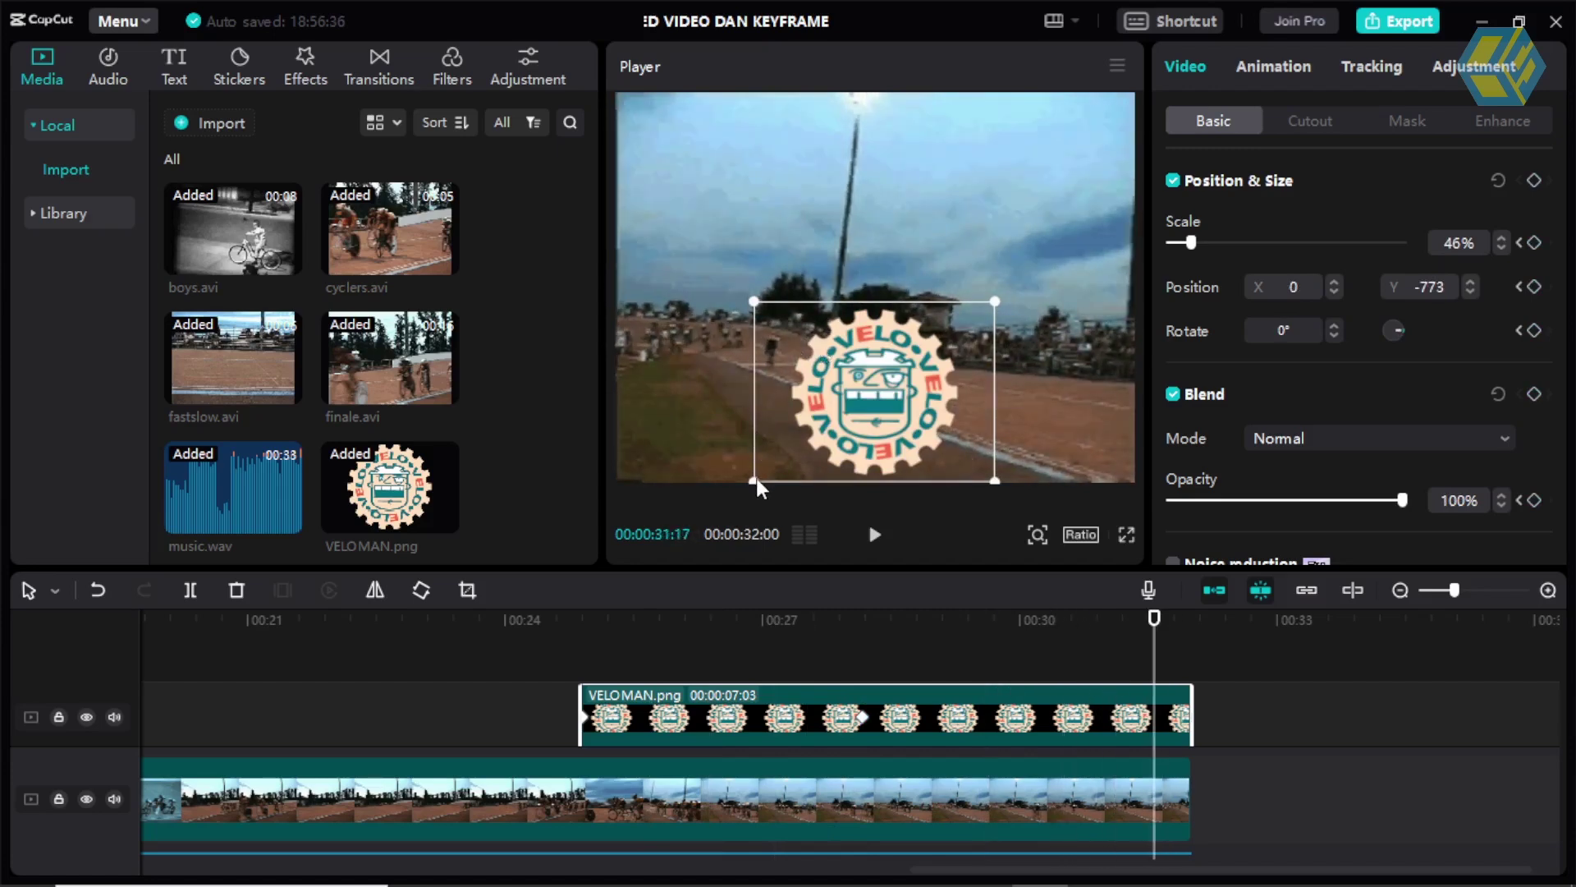
Shrink the logo to 21% and place it in the top-right corner (X 1516, Y 1138).
left_click_drag(756, 487, 808, 452)
mouse_move(870, 396)
left_mouse_down()
mouse_move(1023, 175)
mouse_move(1018, 196)
left_mouse_up()
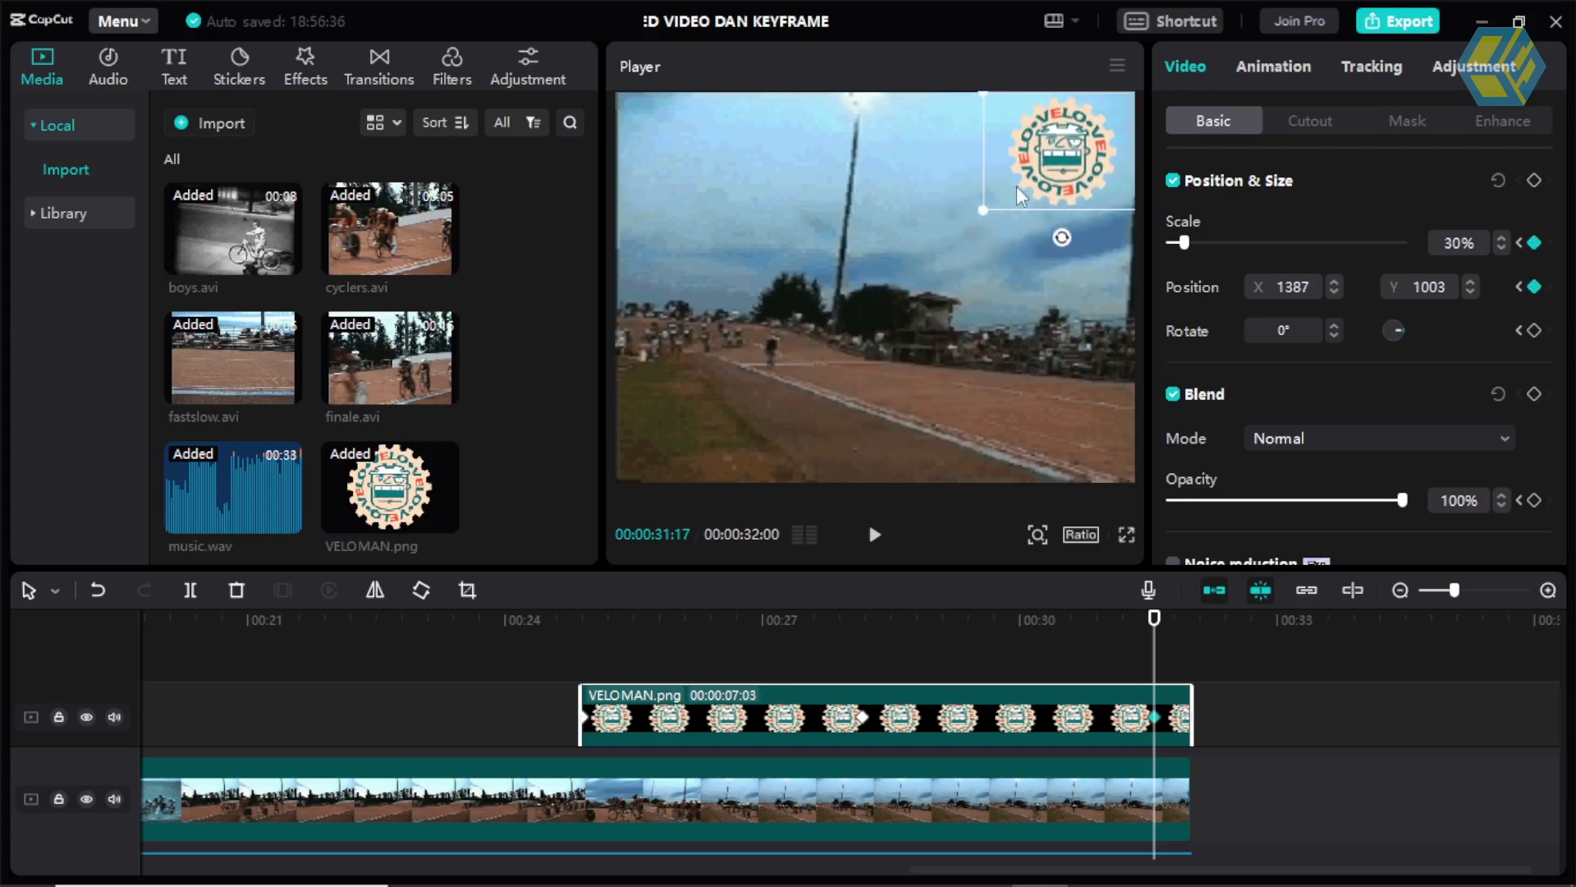
left_click_drag(984, 211, 1084, 146)
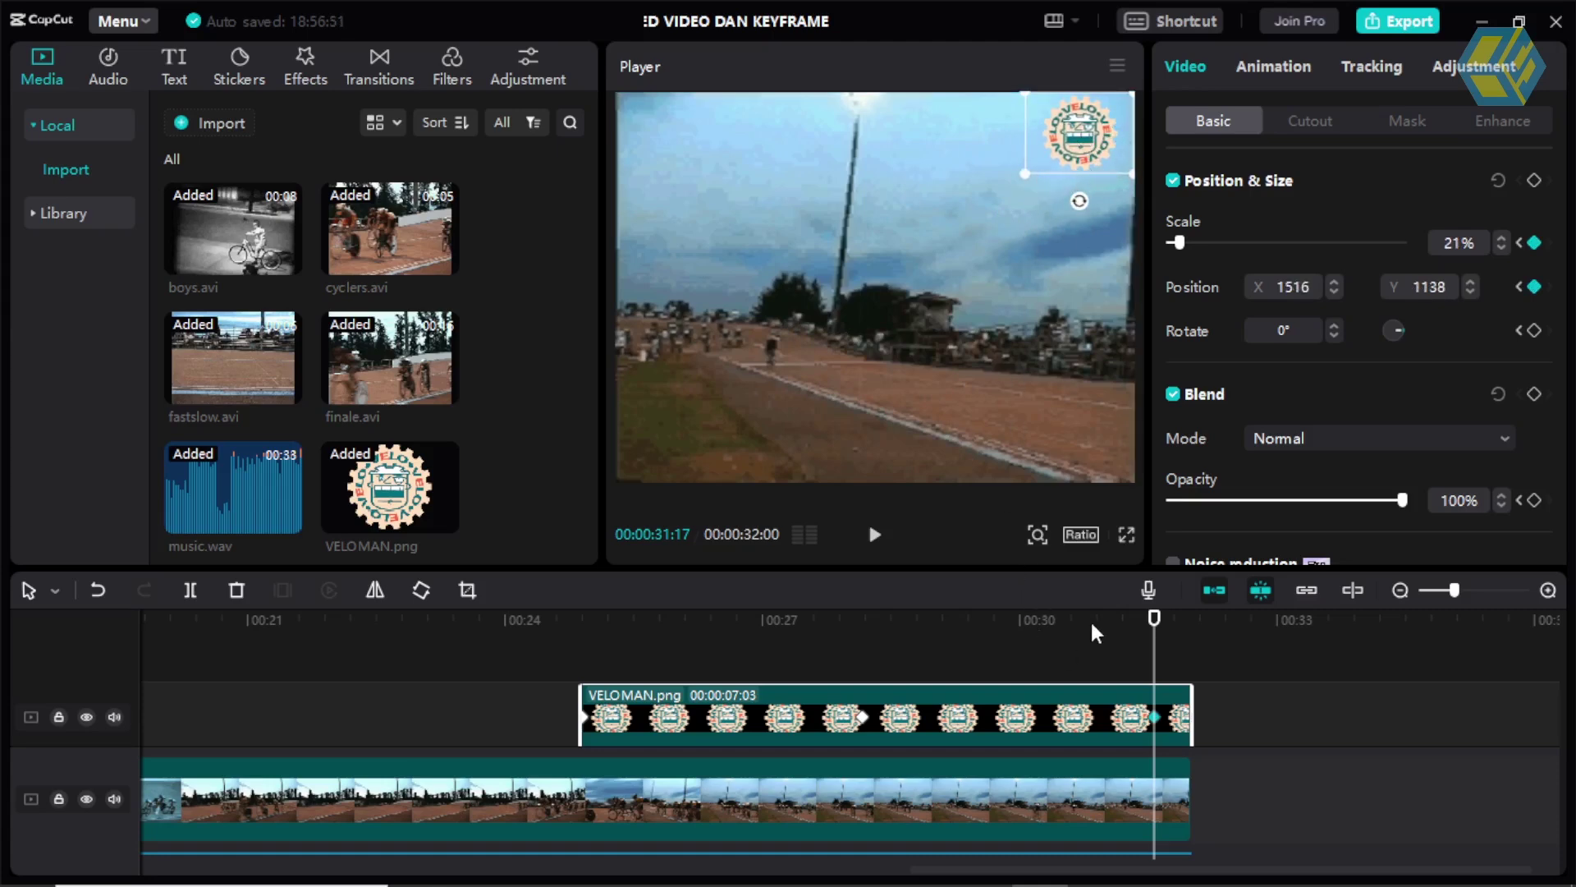
mouse_move(1147, 622)
left_mouse_down()
mouse_move(762, 622)
mouse_move(583, 774)
left_mouse_up()
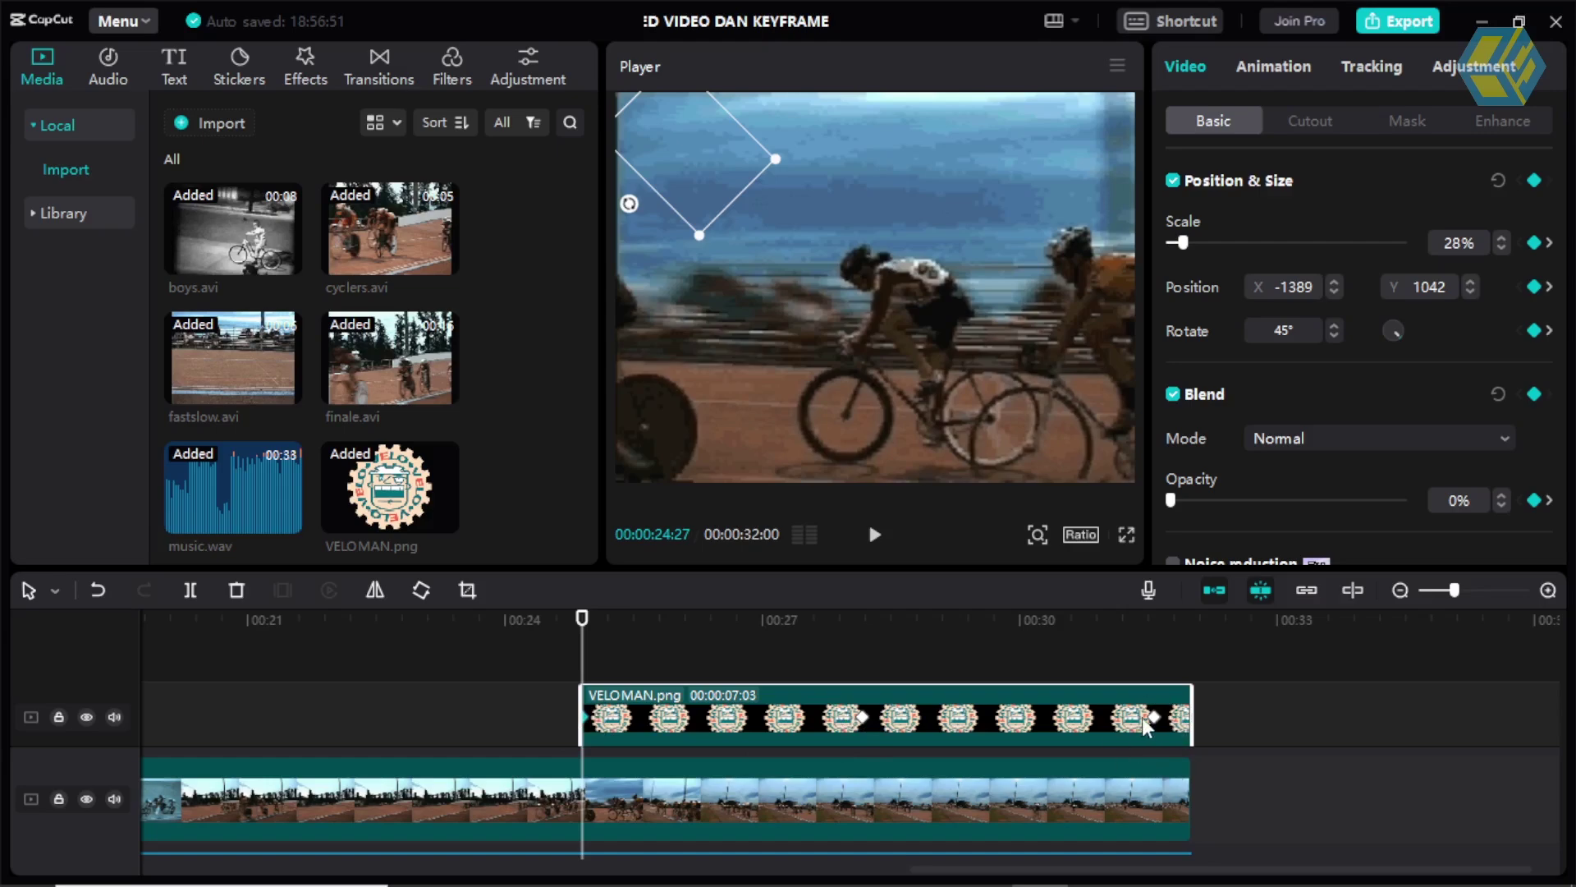
Review the logo animation, then delete its 00:31:17 keyframe.
left_click_drag(586, 620, 854, 667)
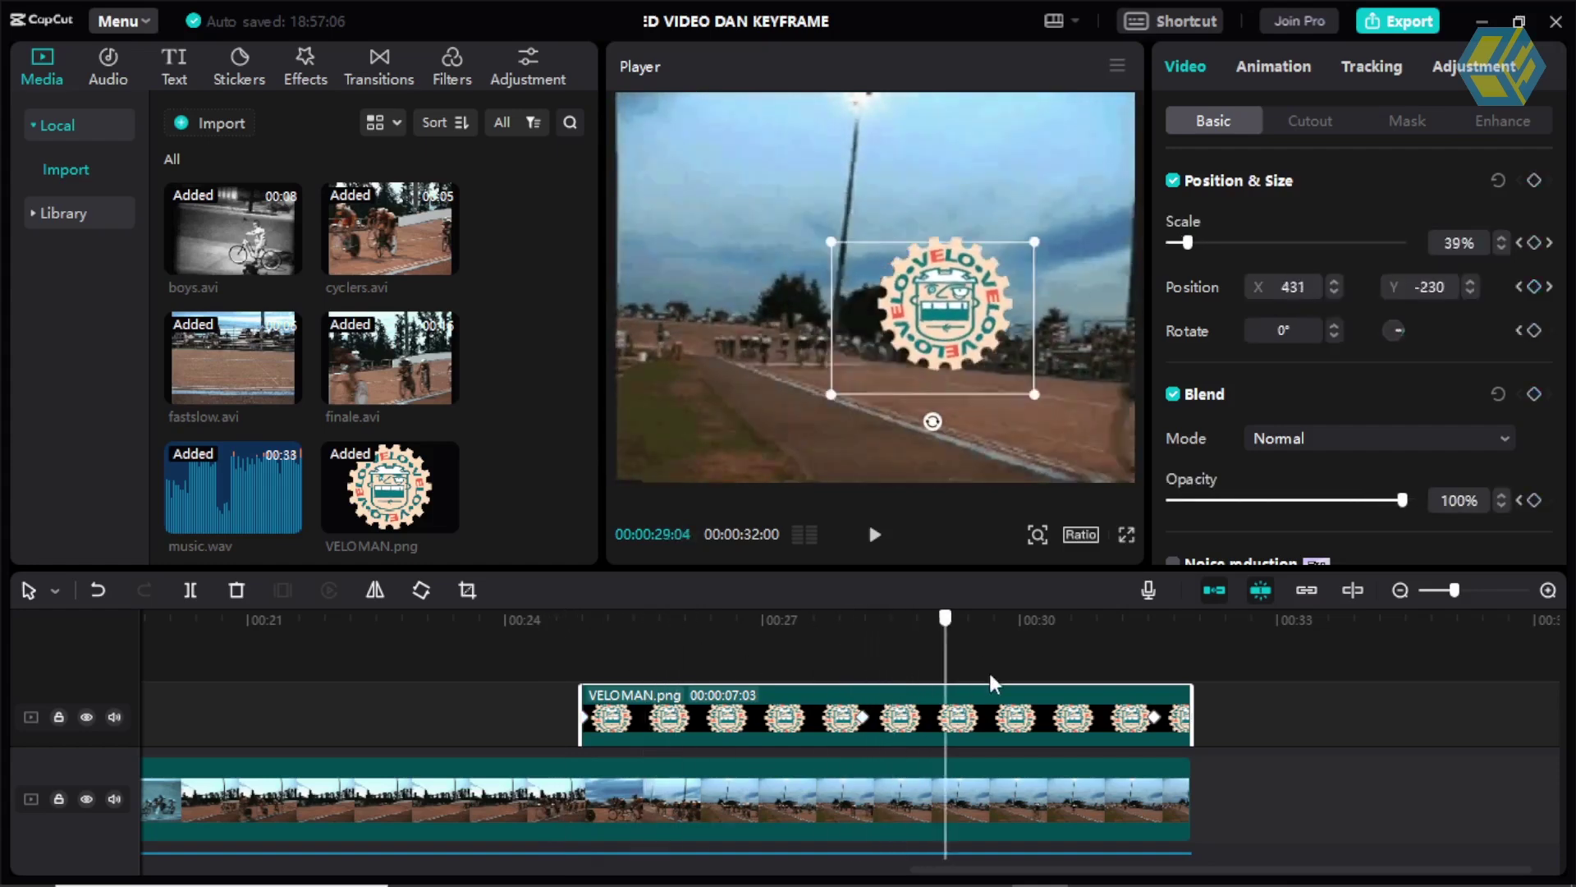
left_click_drag(854, 667, 894, 667)
left_click_drag(736, 681, 1106, 684)
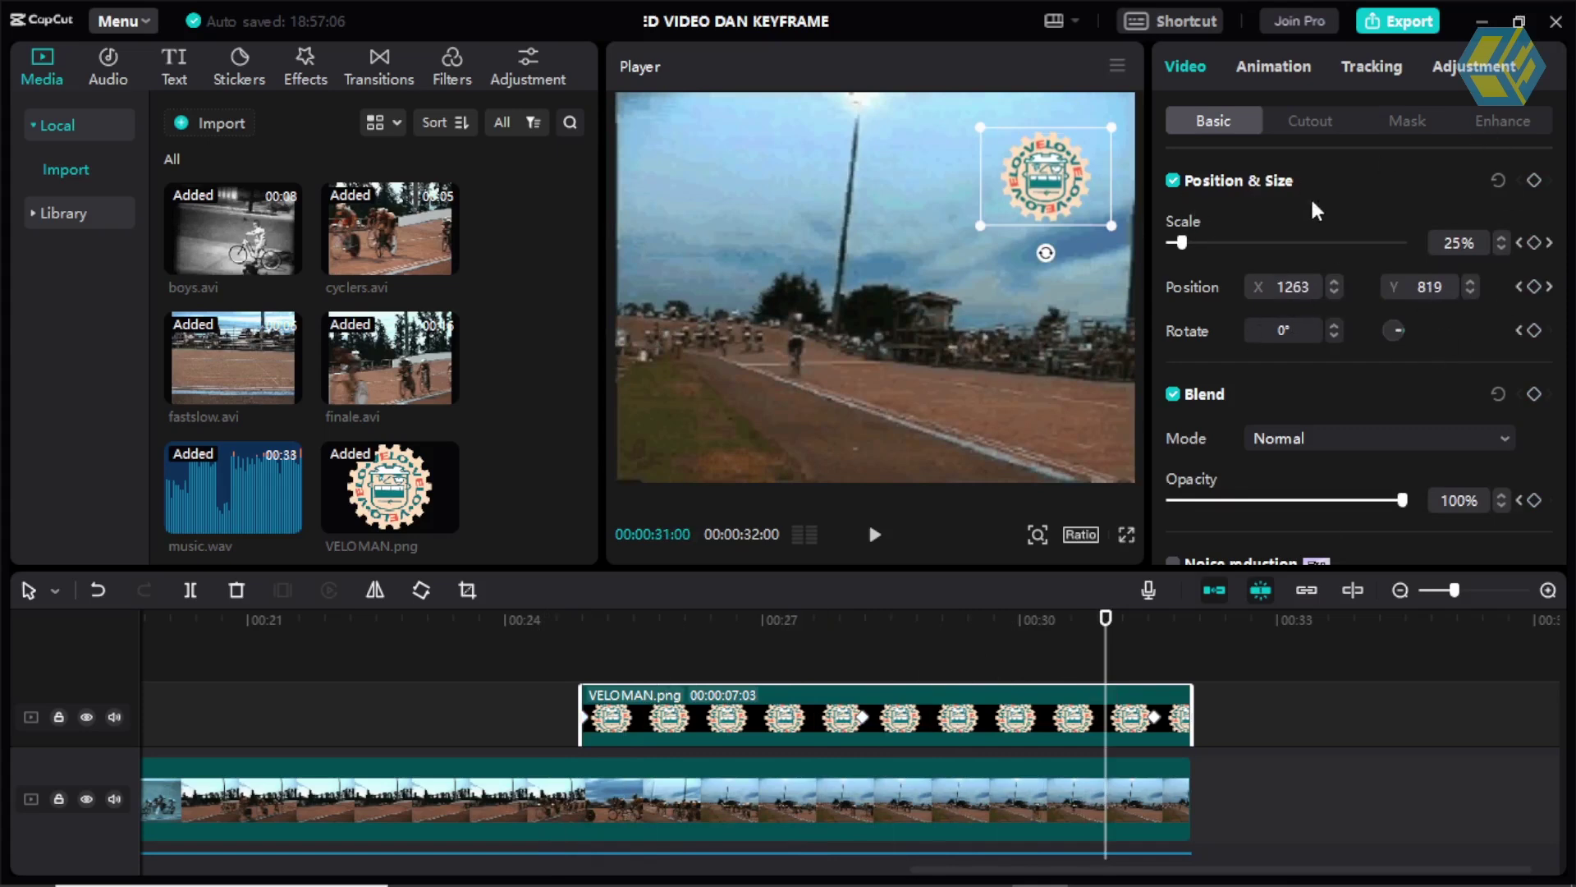
mouse_move(1107, 618)
left_mouse_down()
mouse_move(582, 621)
mouse_move(999, 656)
left_mouse_up()
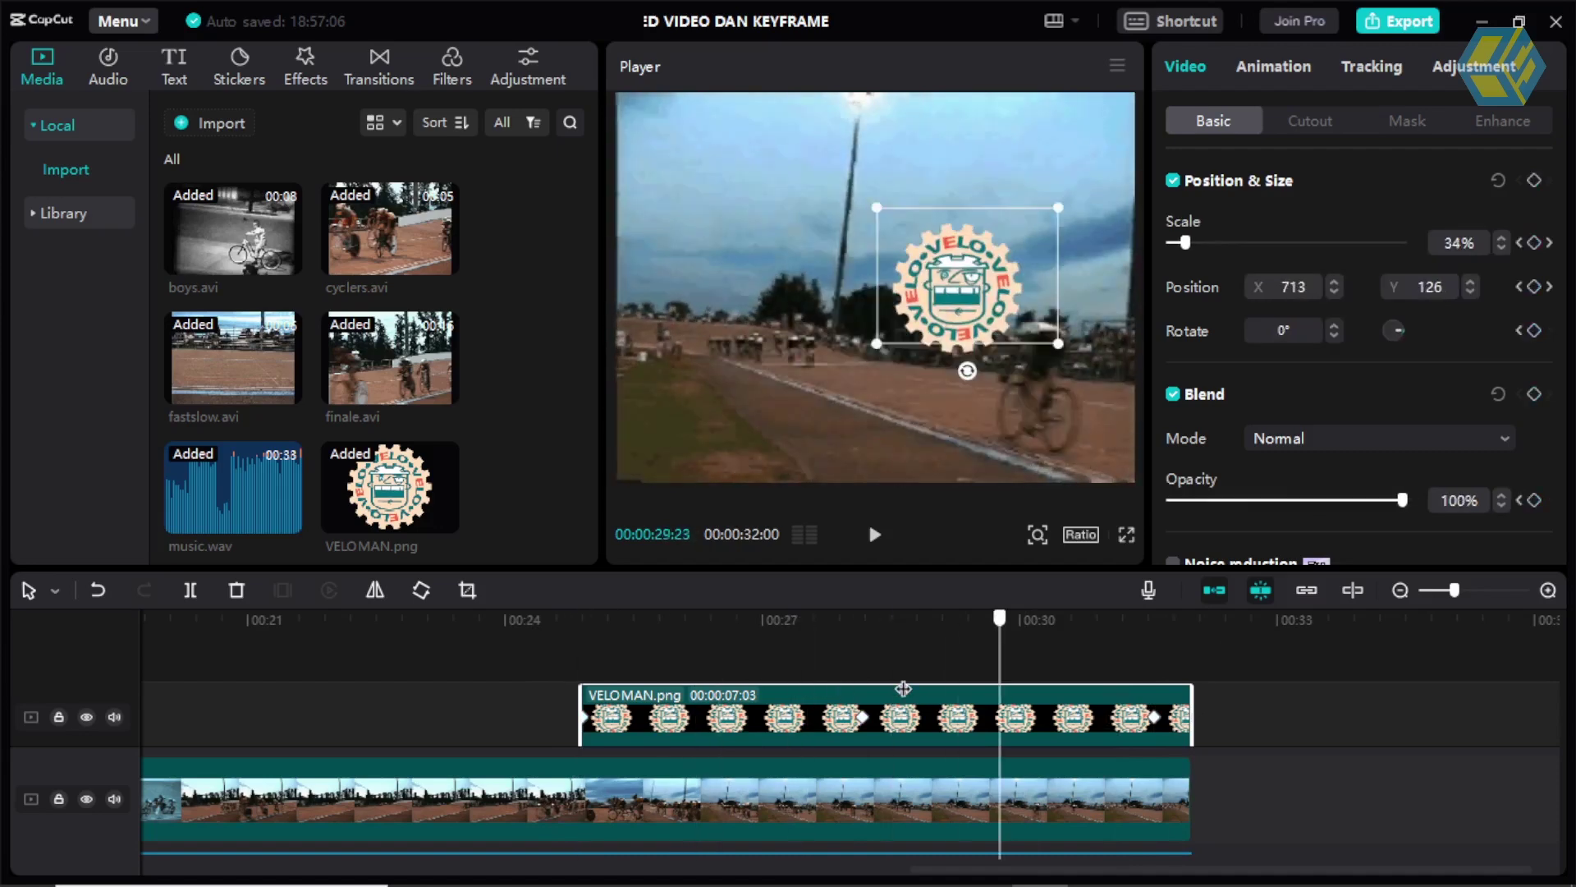
left_click_drag(903, 688, 951, 695)
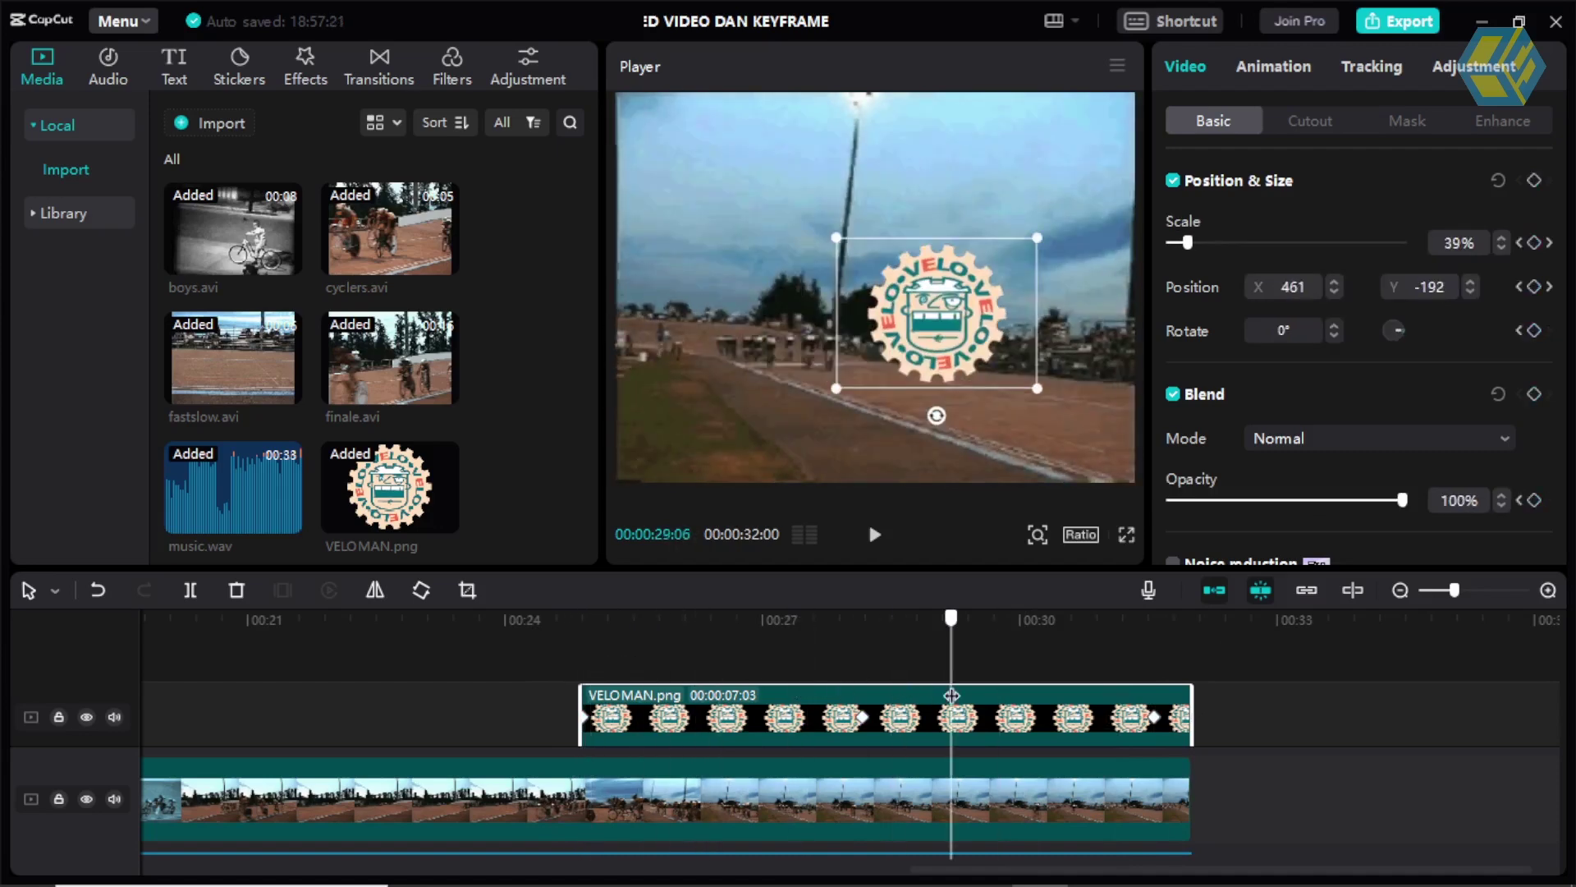
left_click(1155, 717)
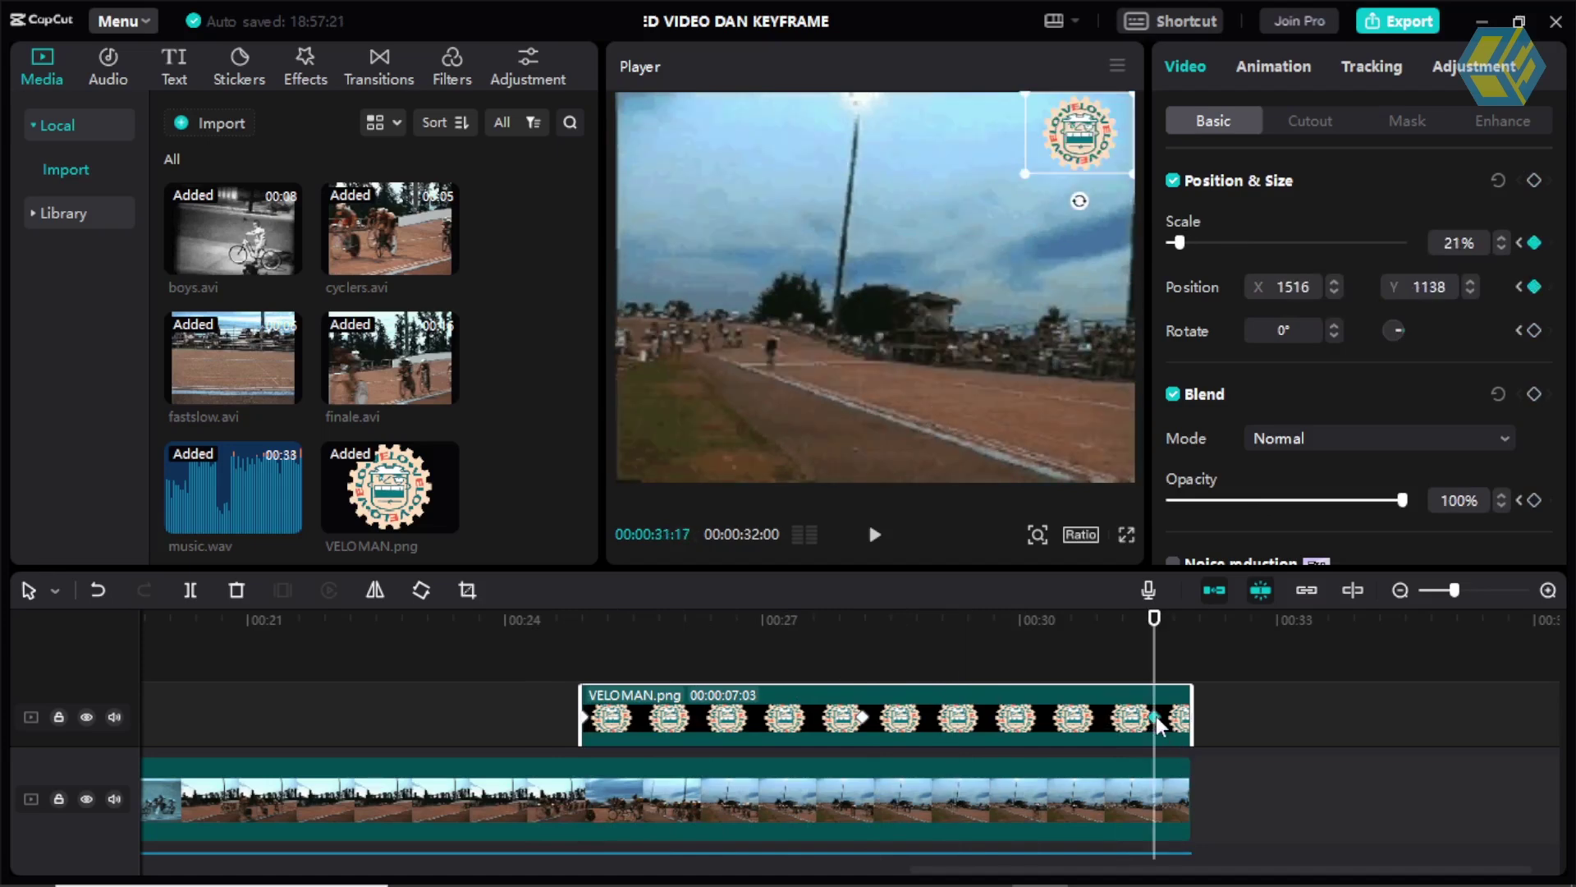
key("Delete")
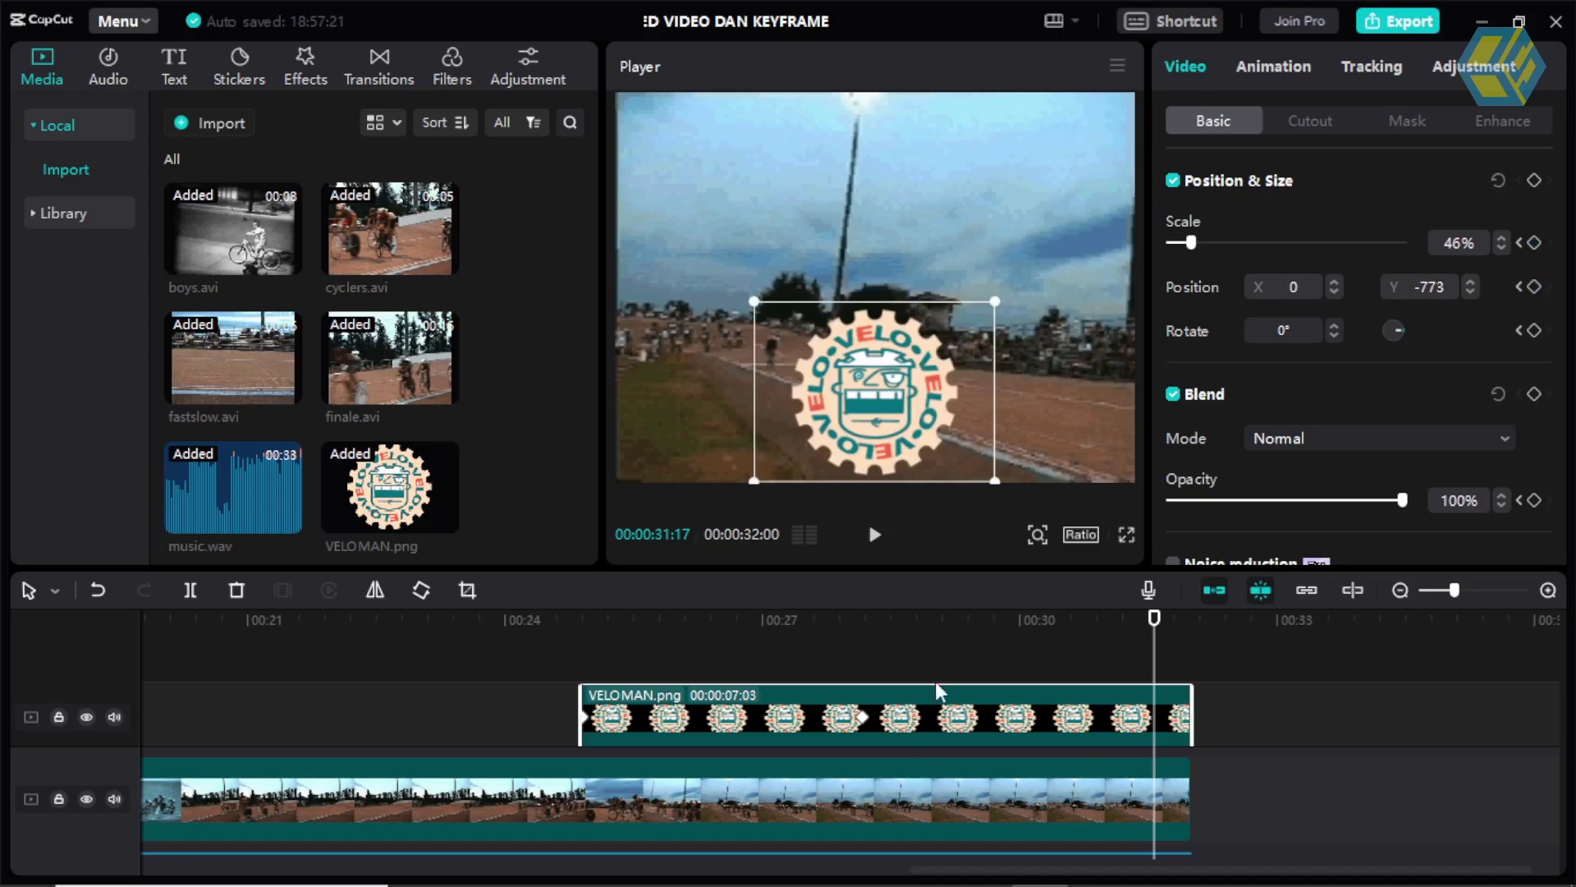
mouse_move(944, 628)
left_mouse_down()
mouse_move(819, 648)
mouse_move(868, 671)
mouse_move(1044, 672)
mouse_move(974, 663)
mouse_move(989, 663)
left_mouse_up()
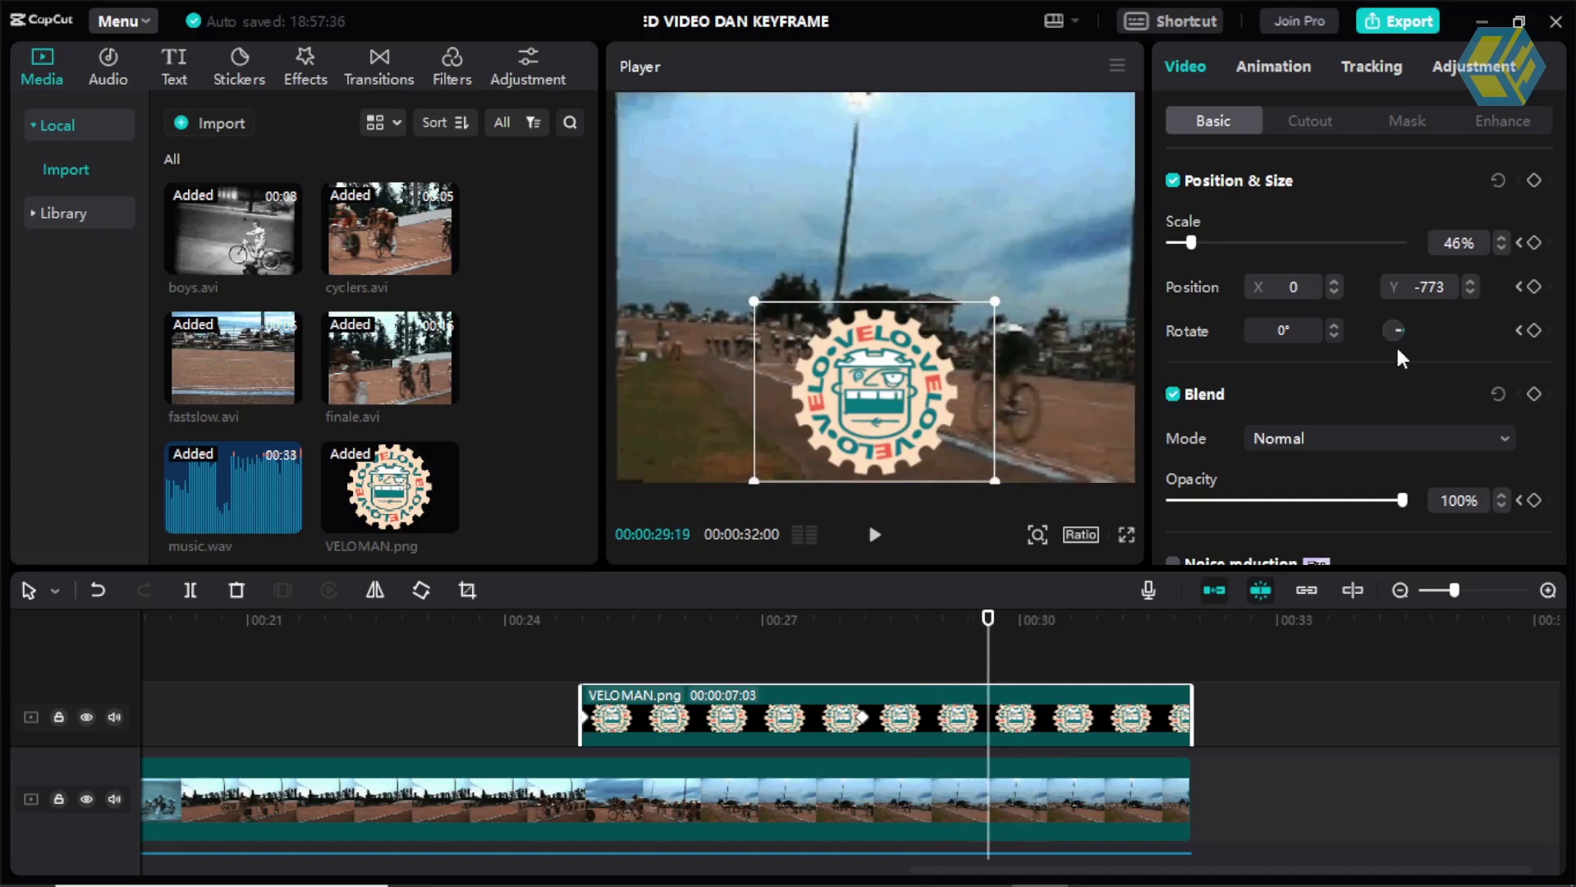
Add Scale, Position and Rotate keyframes for the logo at 00:29:19.
left_click(1535, 243)
left_click(1535, 287)
left_click(1534, 331)
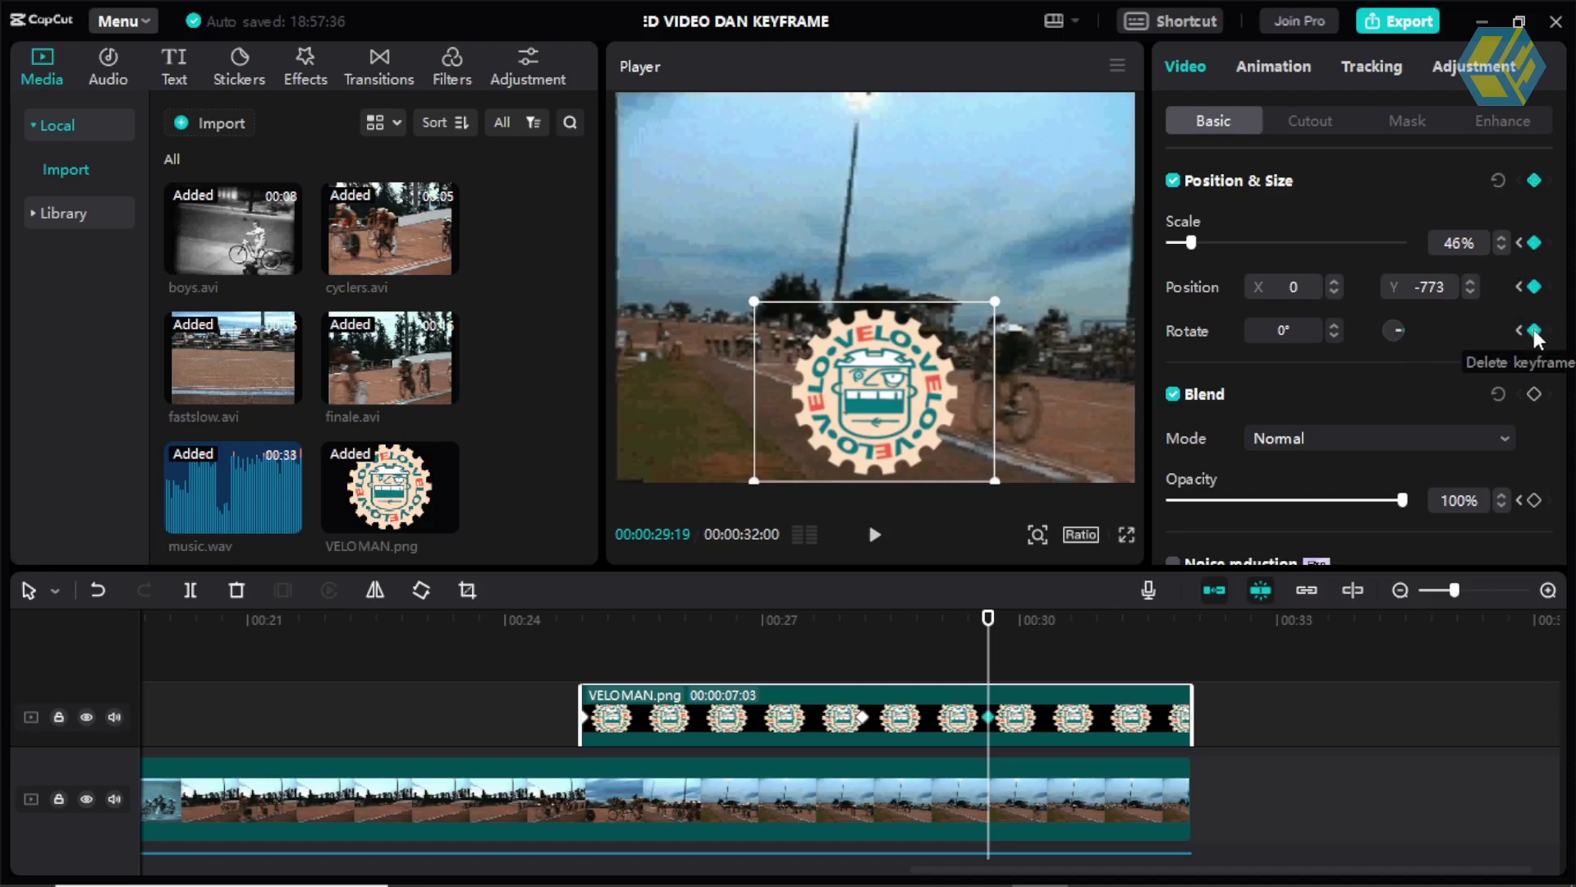
mouse_move(903, 634)
left_mouse_down()
mouse_move(836, 658)
mouse_move(841, 672)
mouse_move(1165, 704)
left_mouse_up()
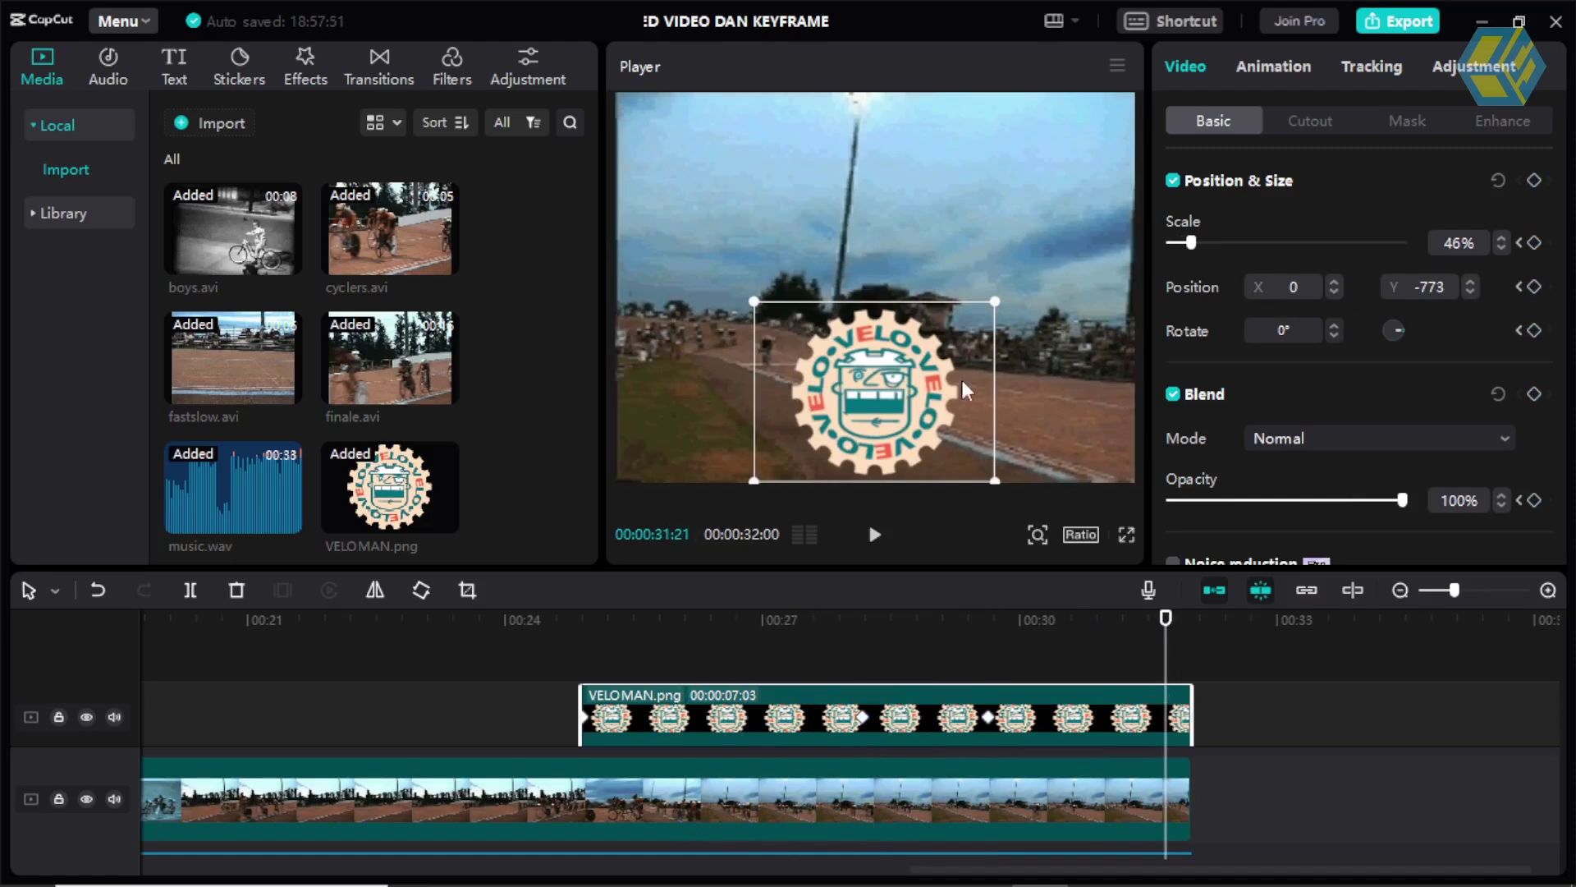
At 00:31:21, move the logo to the top-right corner and shrink it to 21%.
left_click_drag(988, 376, 1149, 160)
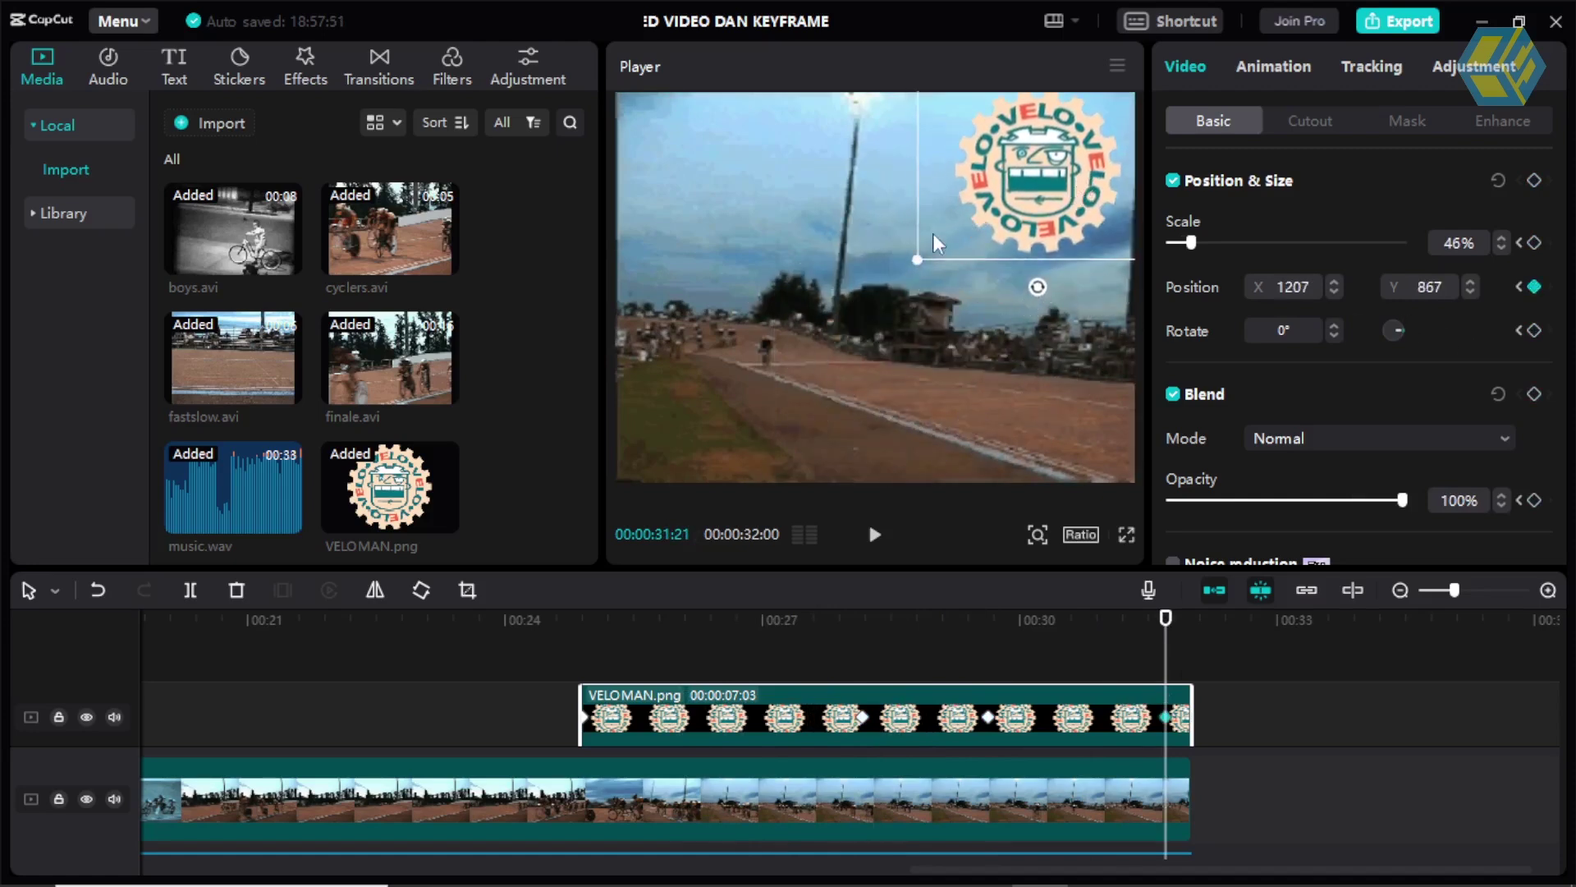
left_click_drag(919, 268, 1089, 143)
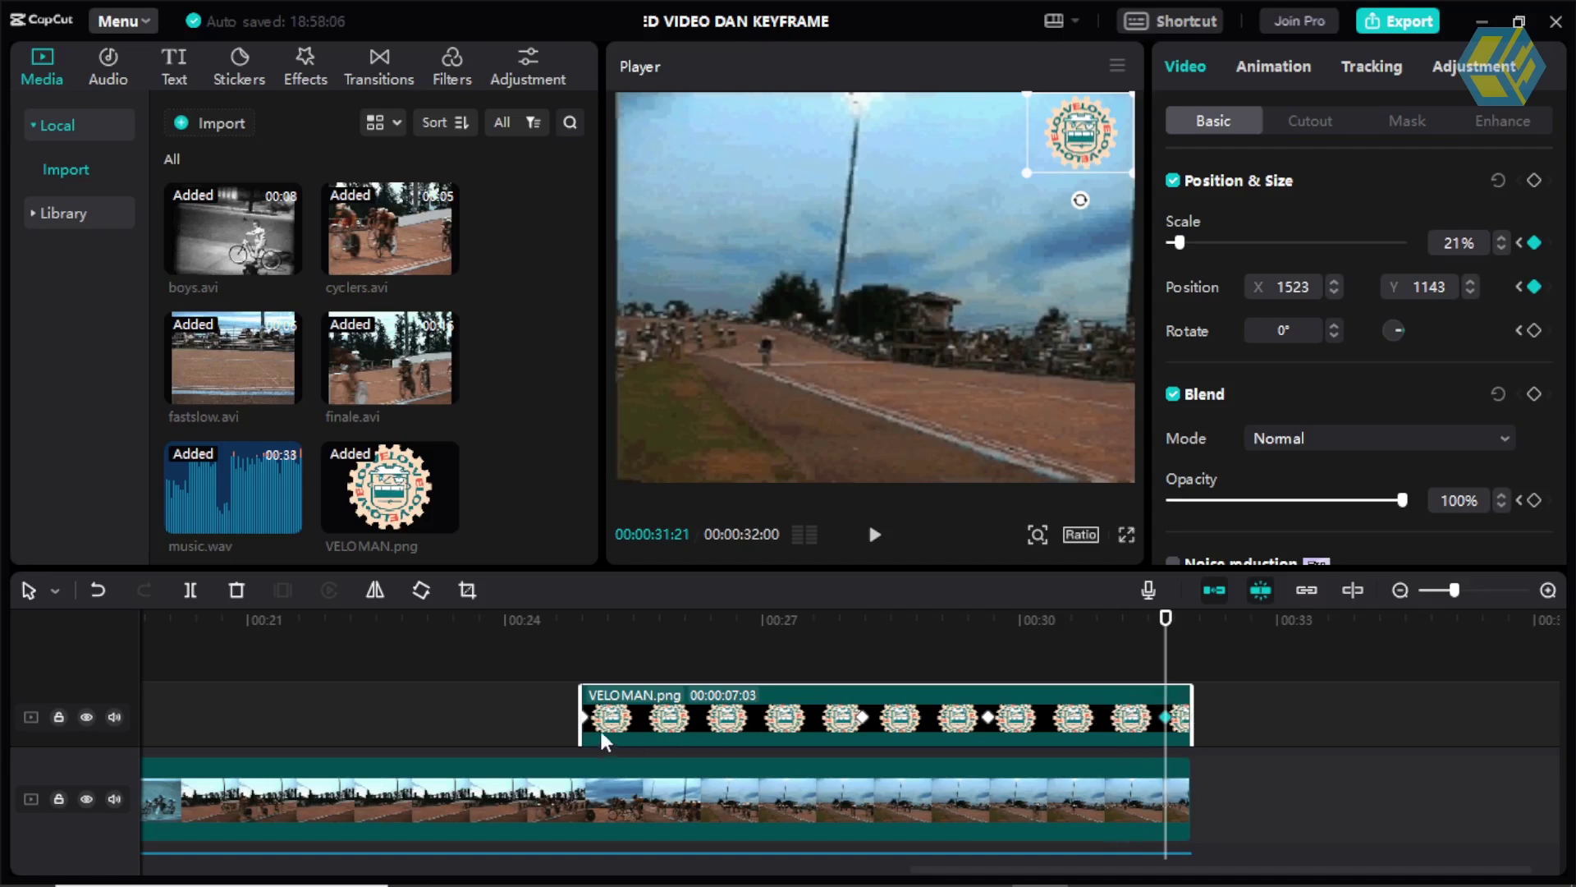
left_click(583, 622)
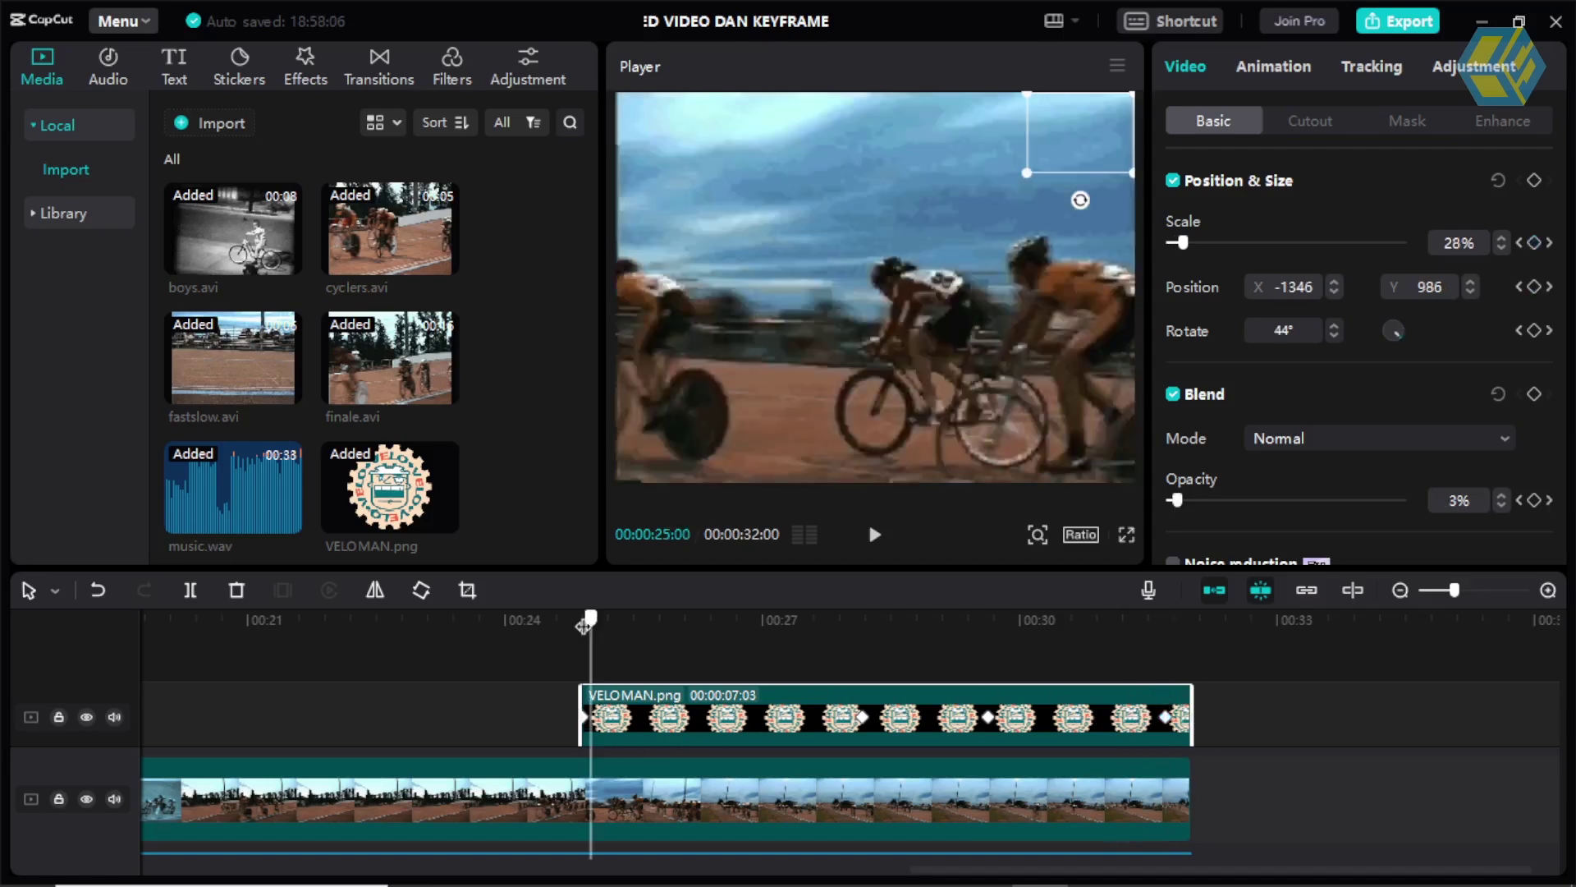
Preview the VELOMAN logo animation up to 00:28, then zoom out to show all four clips.
left_click(582, 628)
mouse_move(581, 628)
left_mouse_down()
mouse_move(1147, 675)
mouse_move(544, 658)
mouse_move(878, 669)
left_mouse_up()
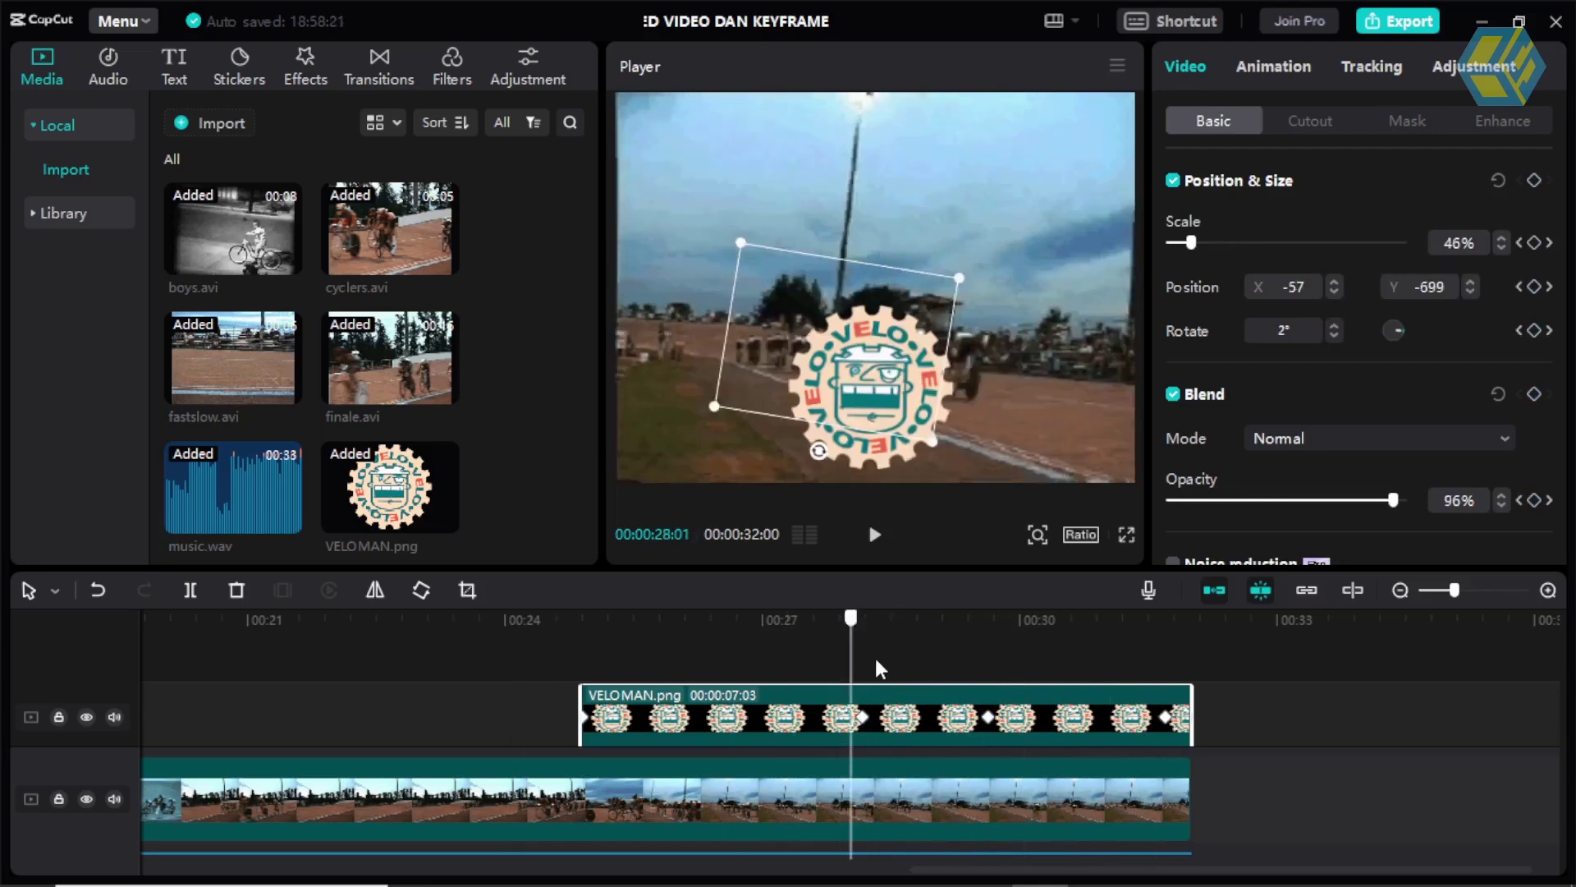
left_click_drag(1455, 602, 1443, 601)
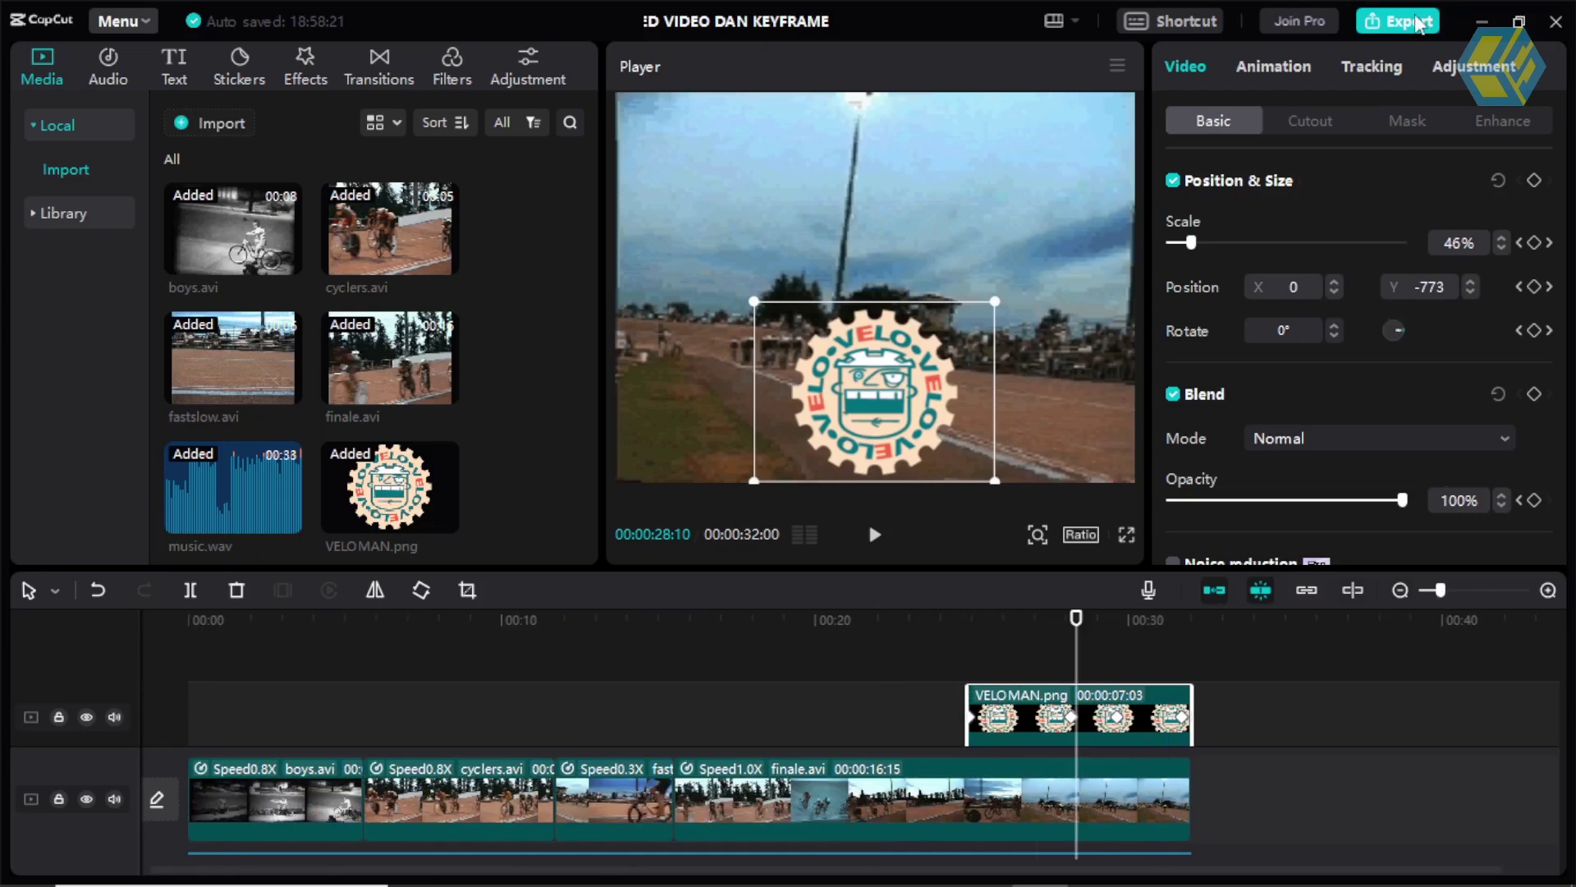
Export SPEED VIDEO DAN KEYFRAME as a 1080p 30fps H.264 MP4 to the Sesi 2 folder.
left_click(1412, 21)
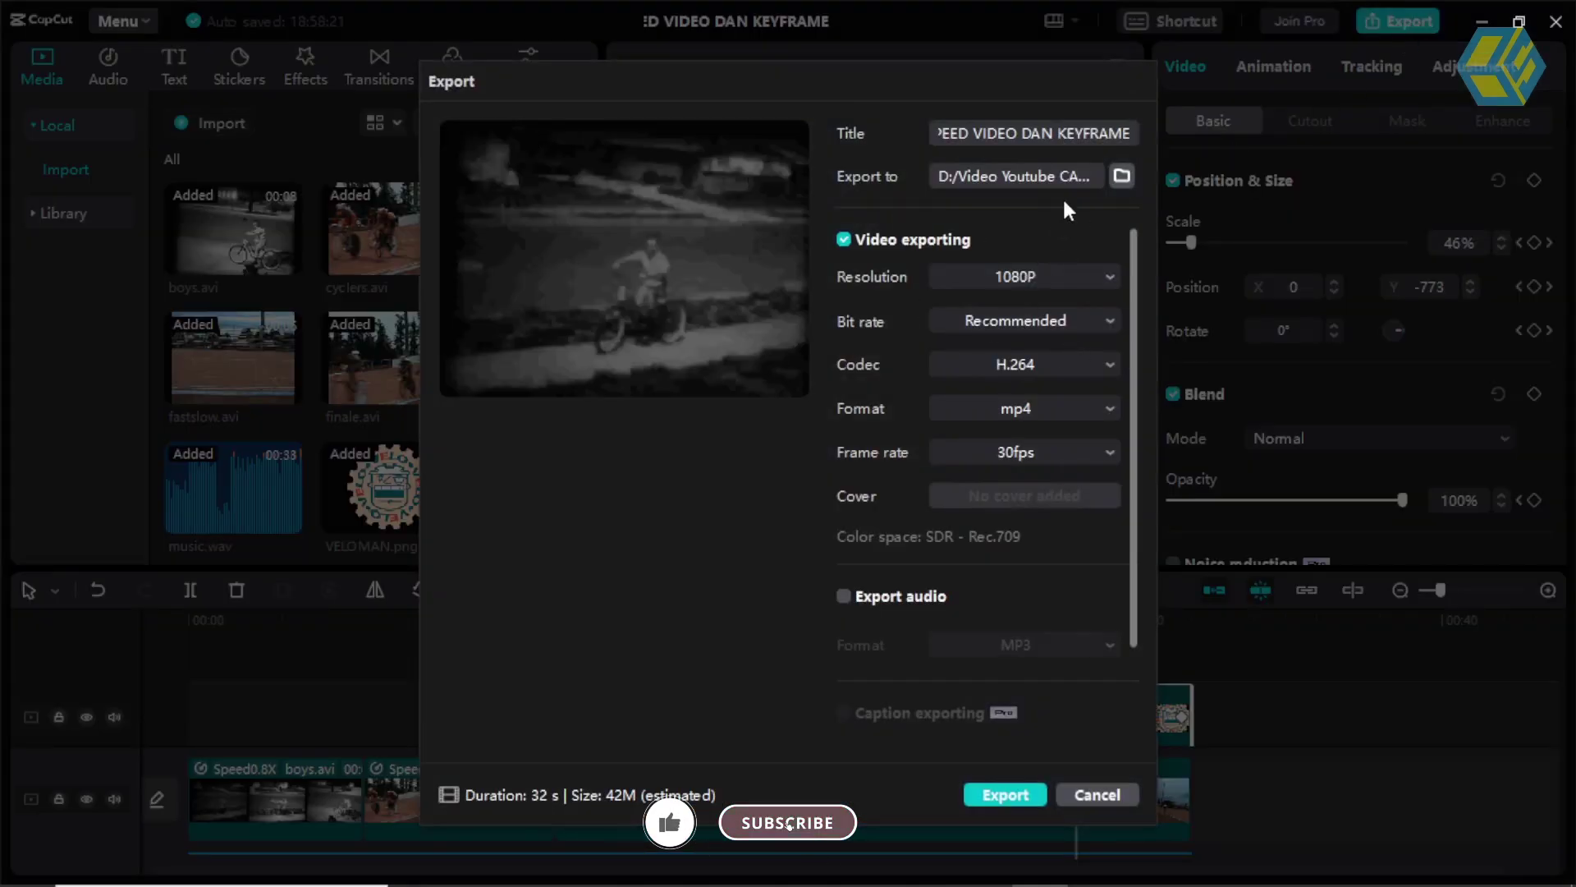
left_click(1123, 176)
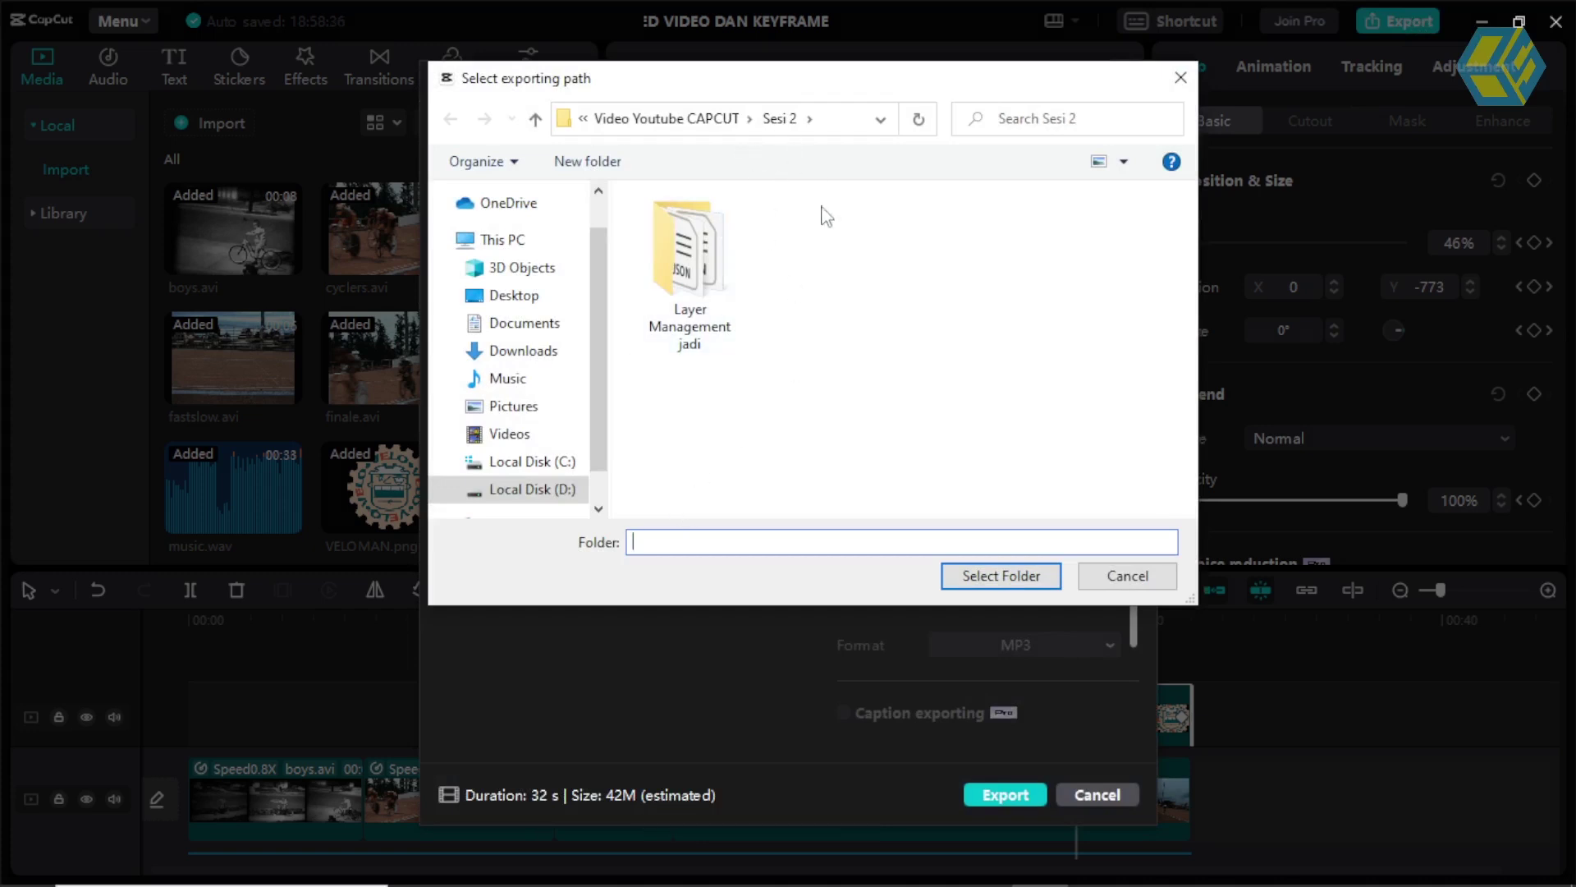
left_click(997, 578)
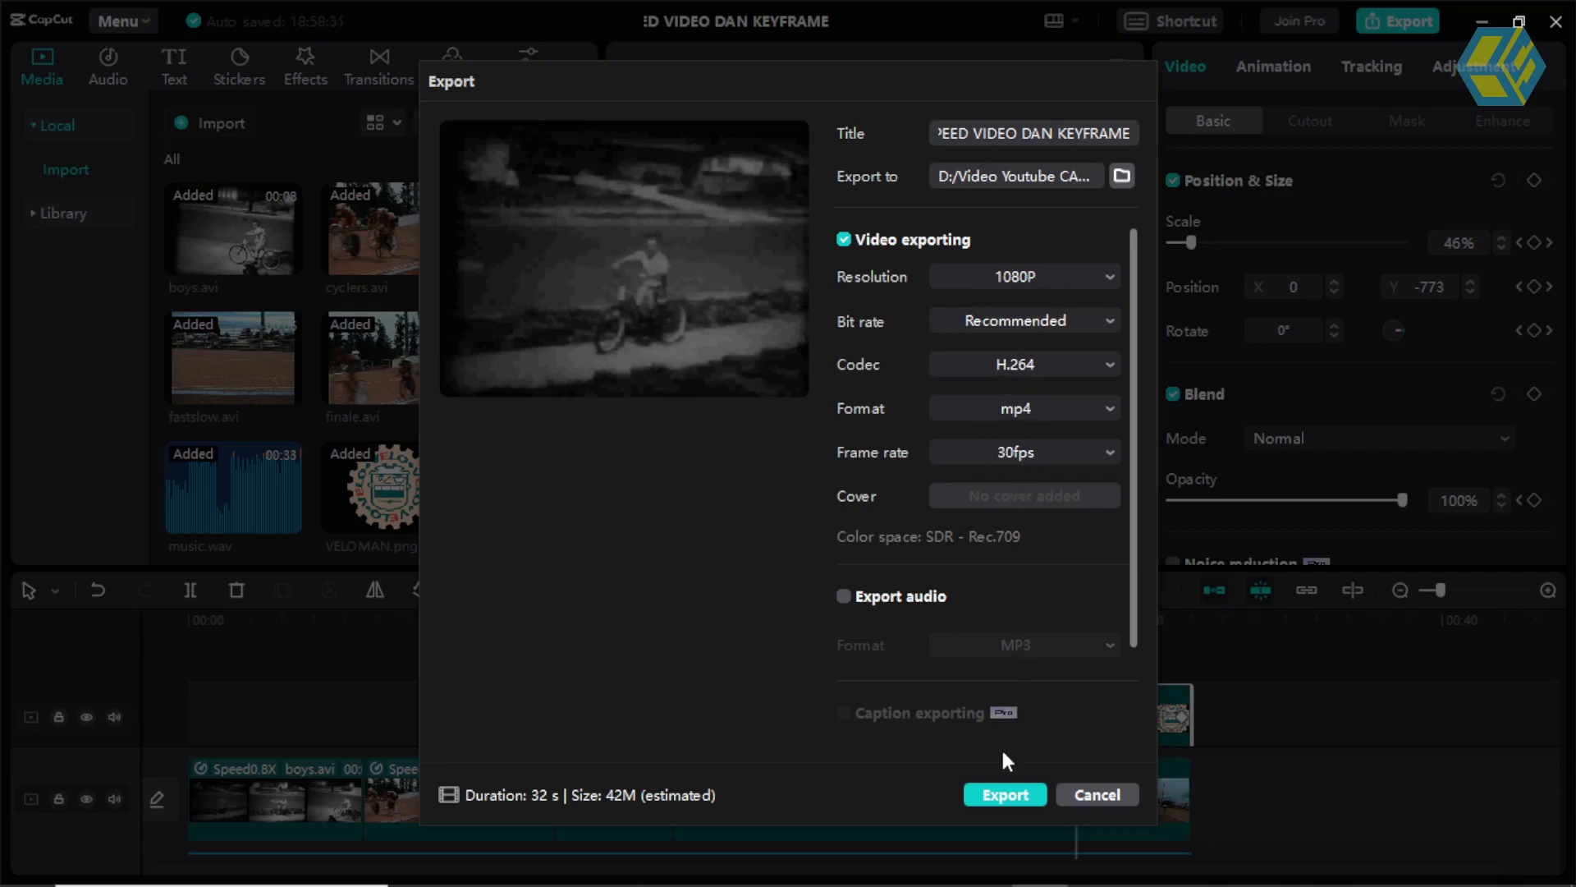
left_click(1000, 789)
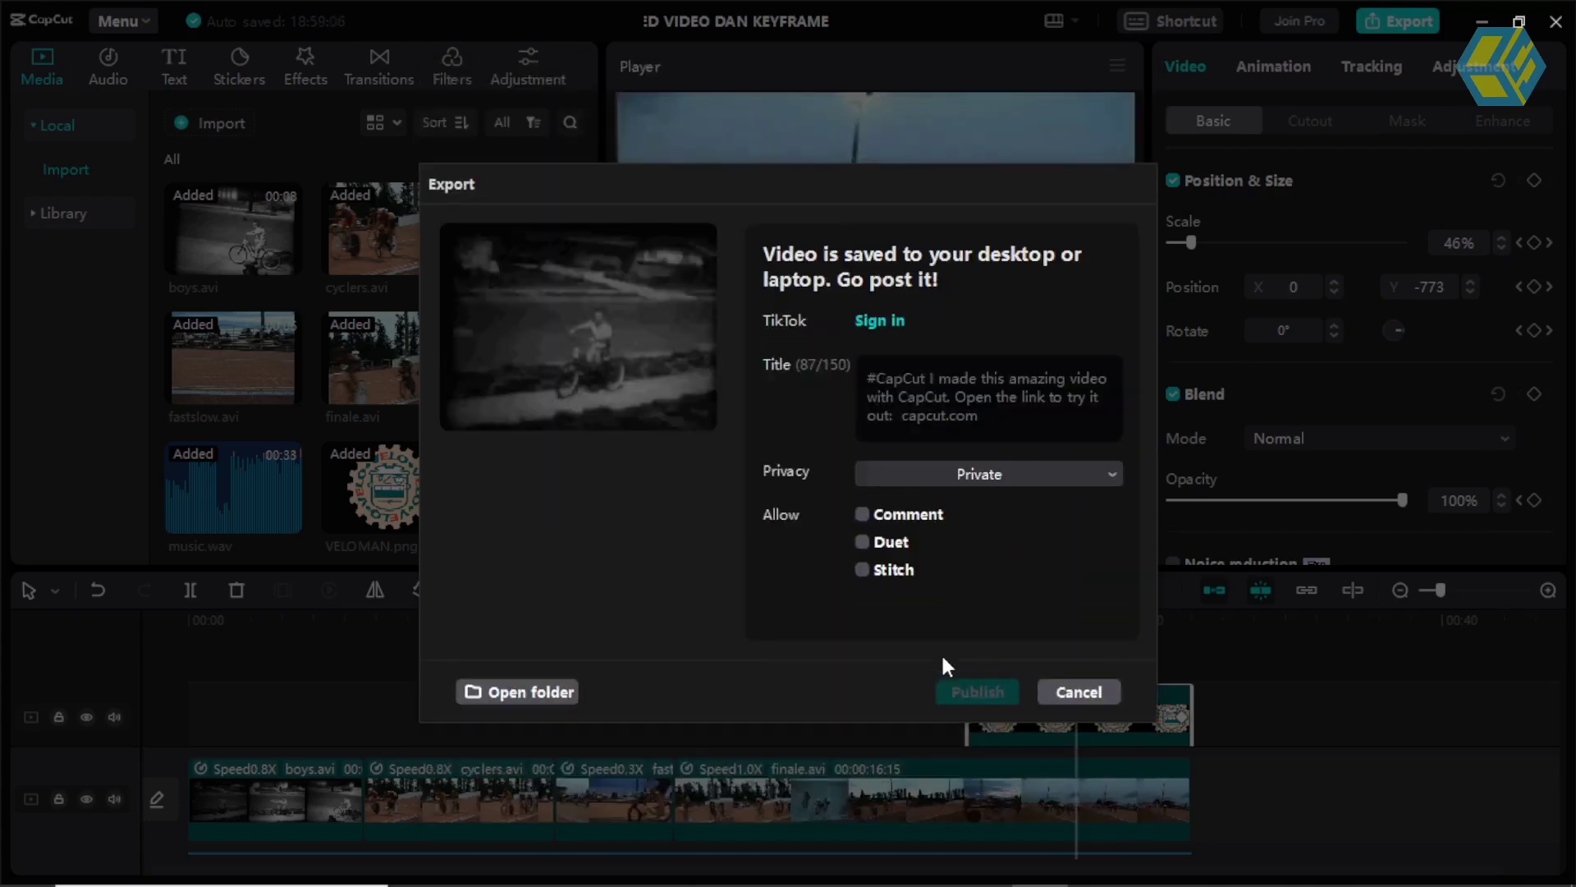
Open the Sesi 2 folder and play the exported SPEED VIDEO DAN KEYFRAME video.
left_click(536, 694)
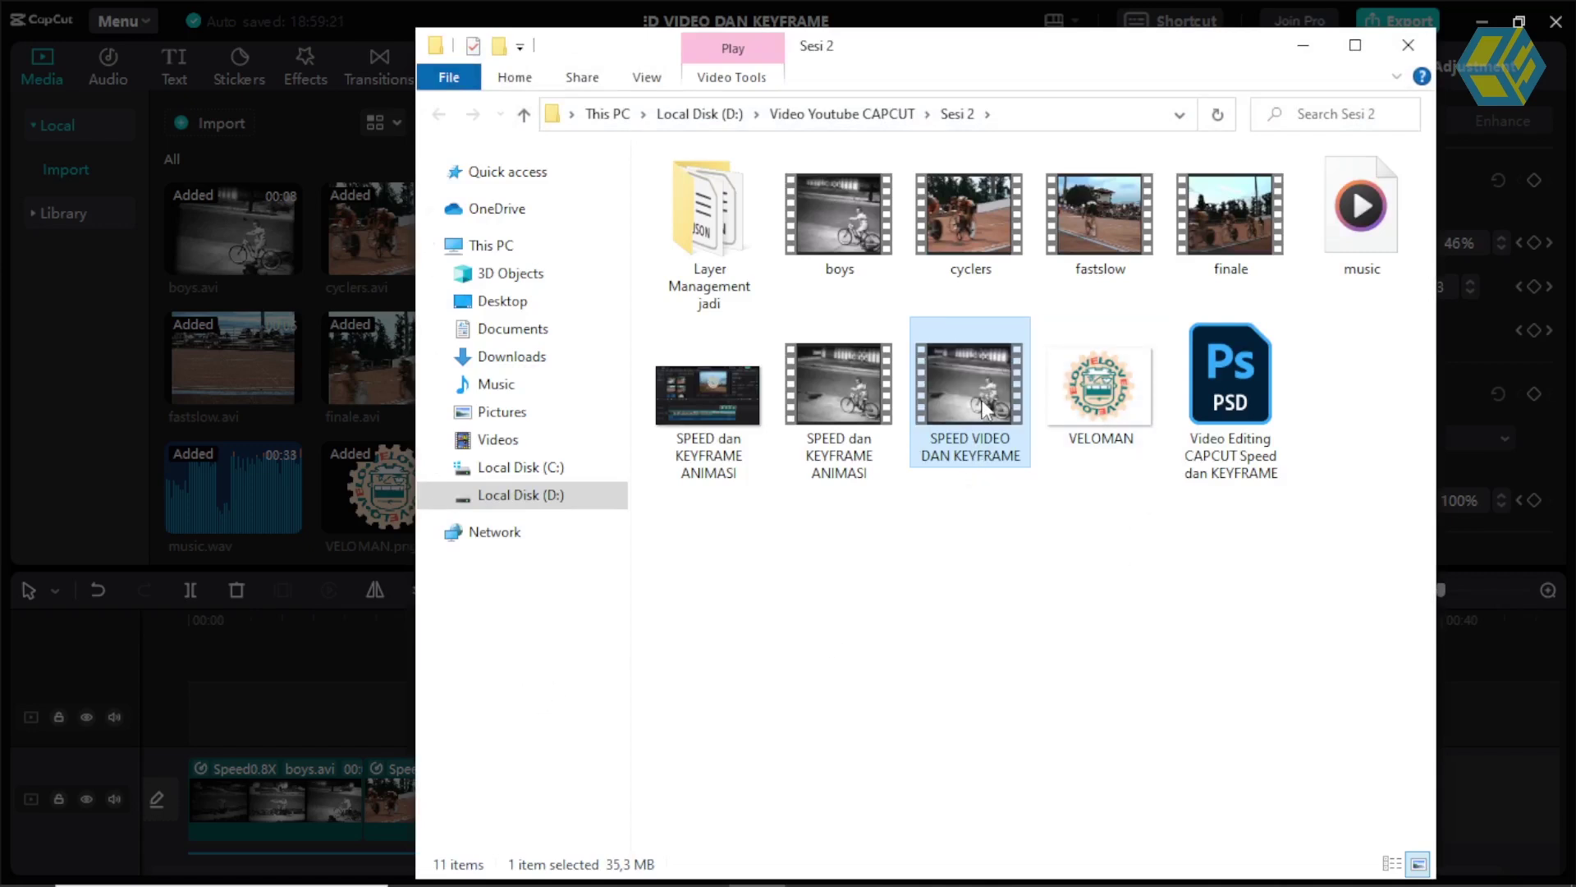
double_click(985, 406)
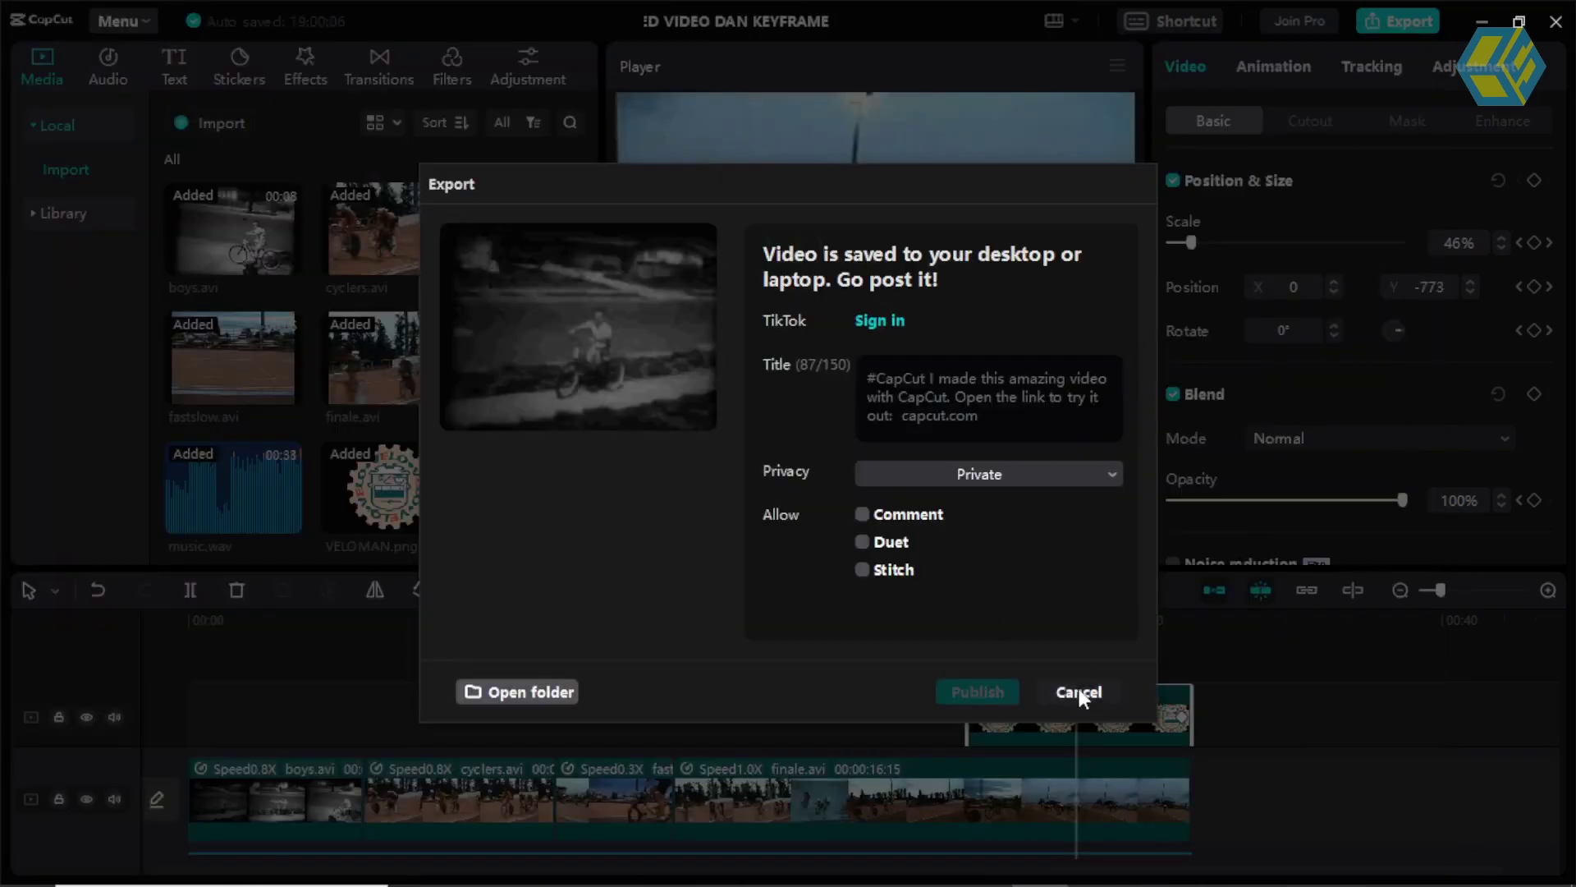
Close the finished export window to return to the CapCut editor.
left_click(1078, 692)
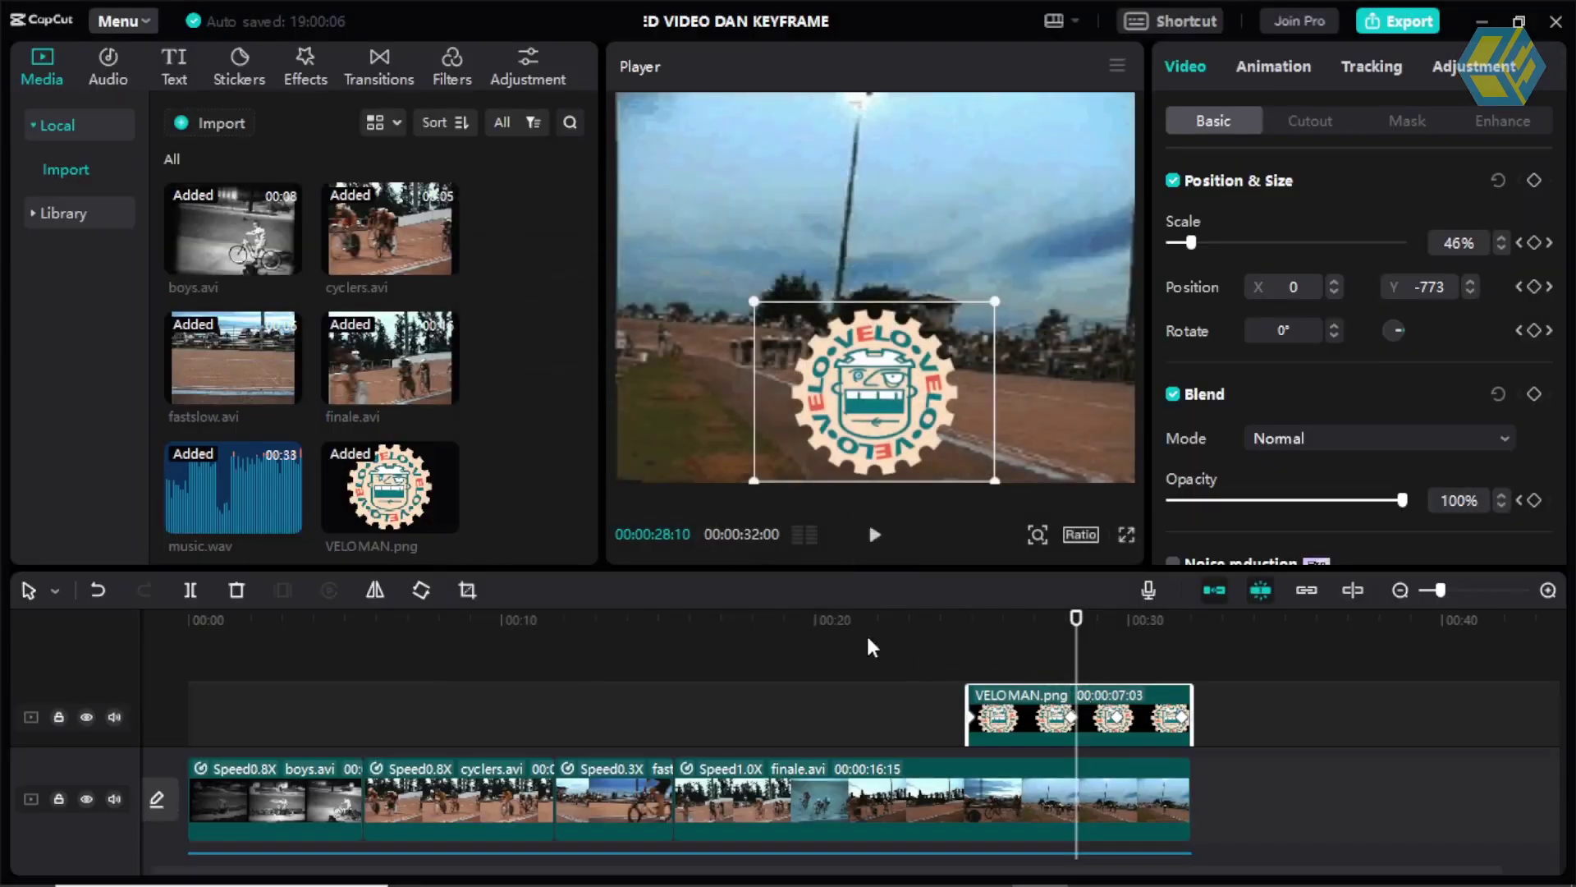